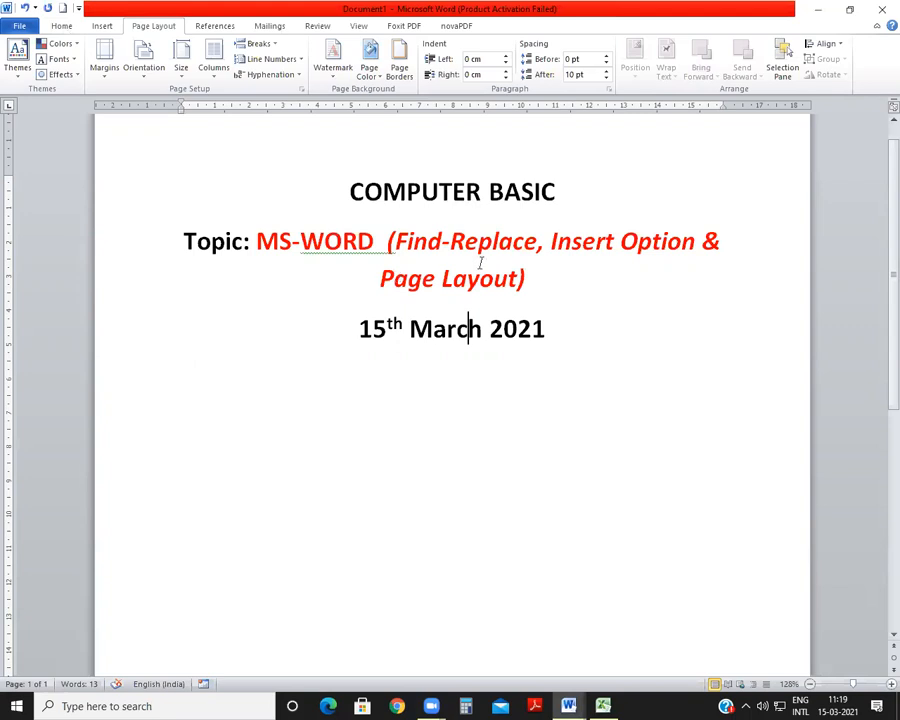
Switch to the blank Document2 and generate five paragraphs of sample text with =rand(5)
left_click(580, 705)
left_click(640, 618)
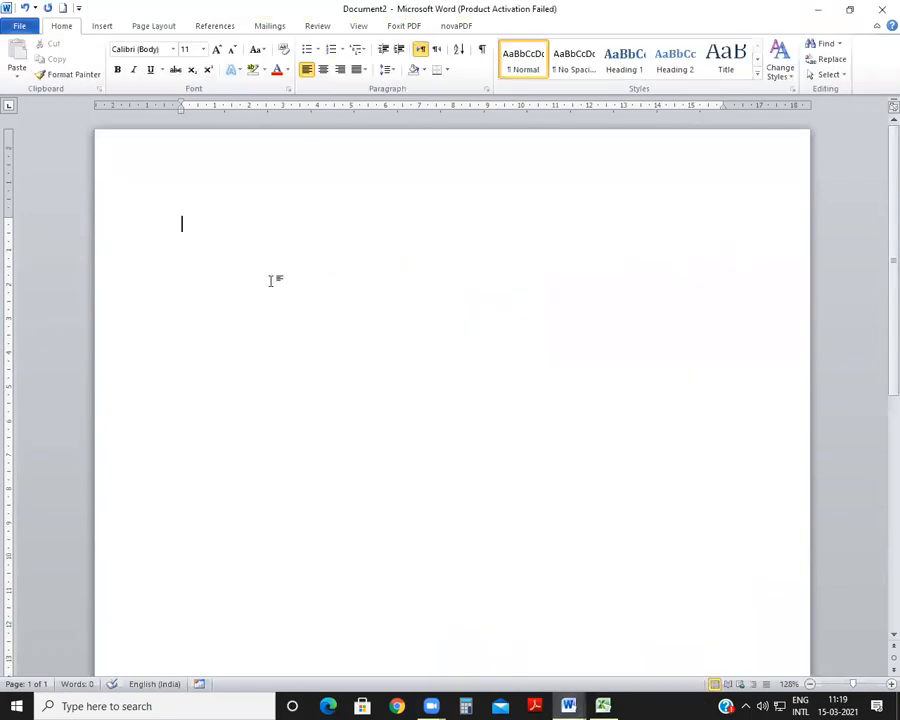
type("=rand(5)")
key("Return")
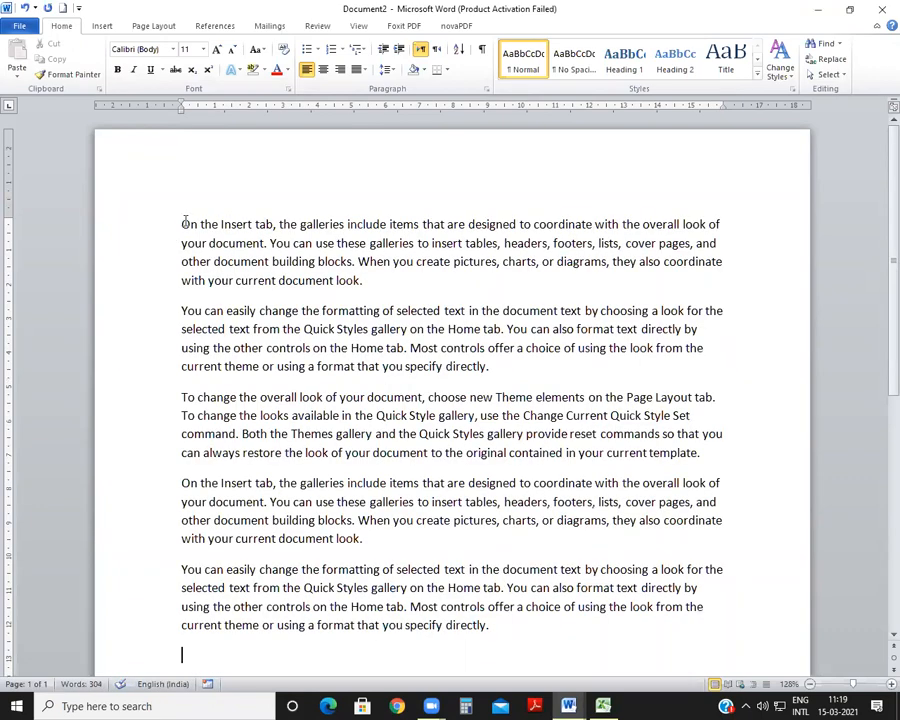
Justify all of the sample text and increase its font size to 12
left_click_drag(178, 224, 445, 515)
left_click(425, 455)
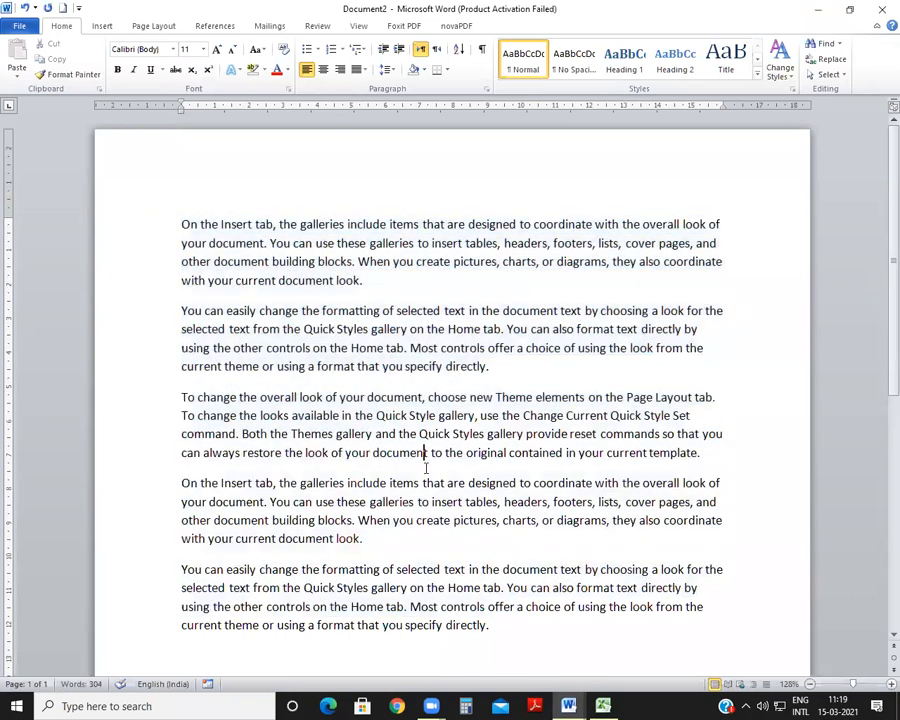
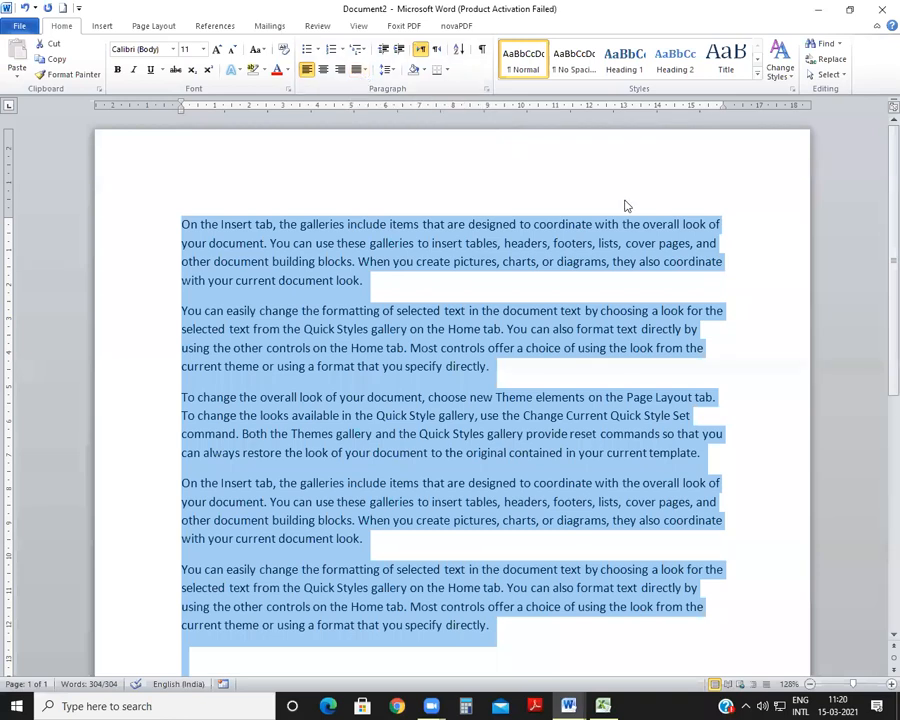
key("ctrl+j")
scroll(578, 320, "down", 3)
scroll(570, 315, "up", 2)
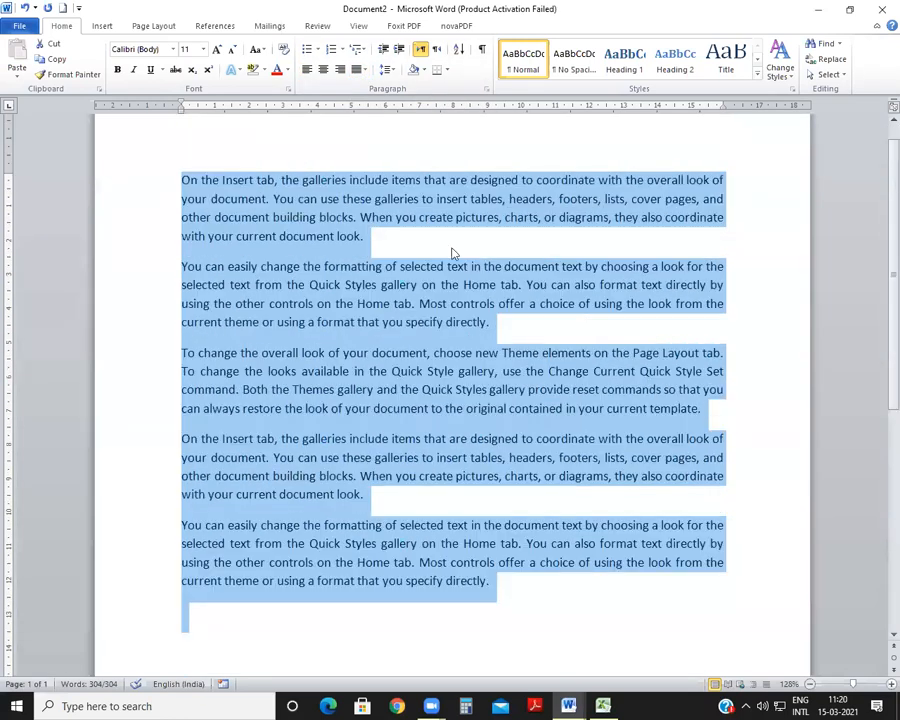
left_click(218, 54)
left_click(215, 26)
left_click(492, 314)
scroll(492, 314, "down", 4)
scroll(486, 304, "up", 5)
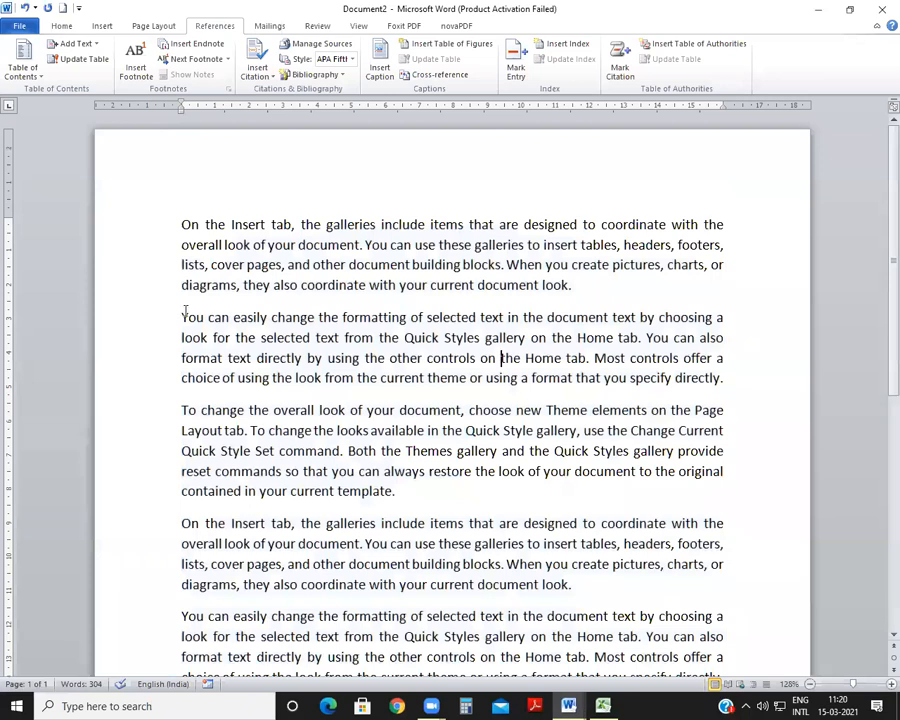
Examine where the word "Quick" occurs in the second and third paragraphs
scroll(376, 427, "down", 1)
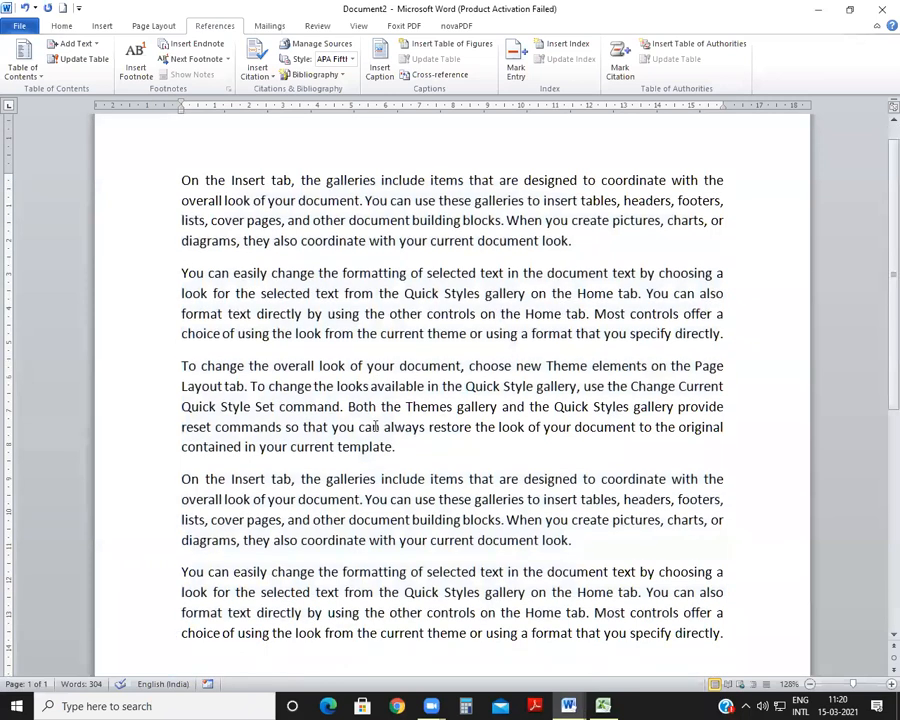
scroll(374, 427, "down", 2)
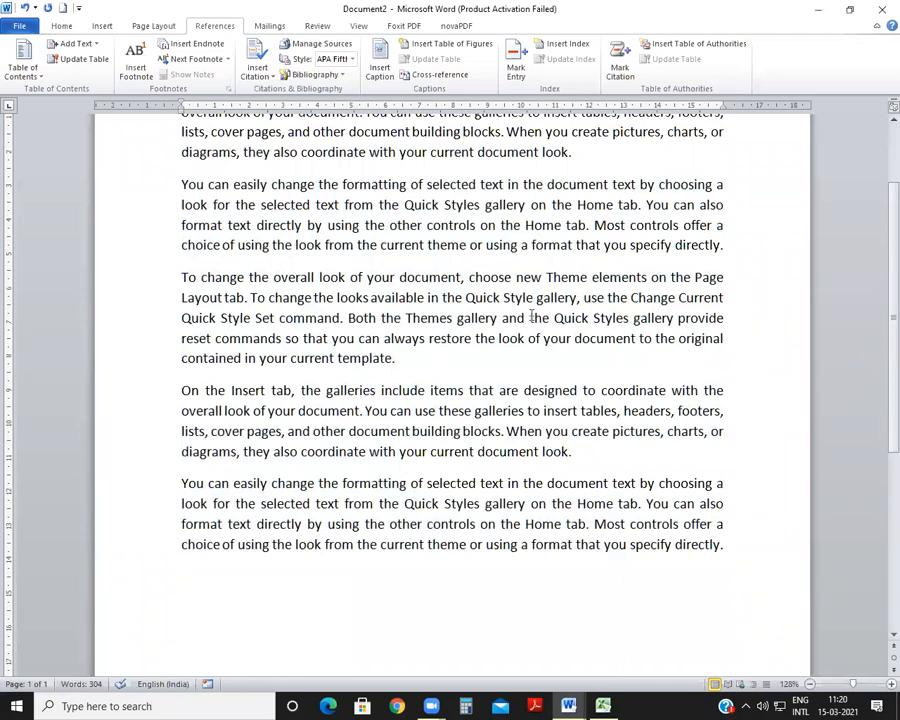
left_click_drag(466, 297, 499, 299)
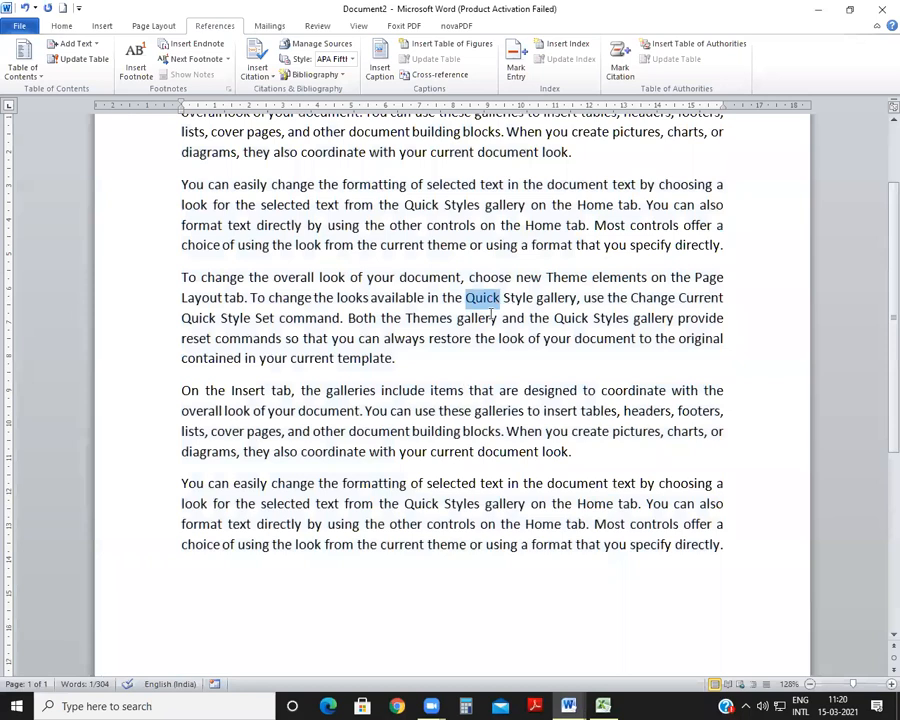
scroll(415, 285, "up", 2)
left_click_drag(403, 292, 438, 293)
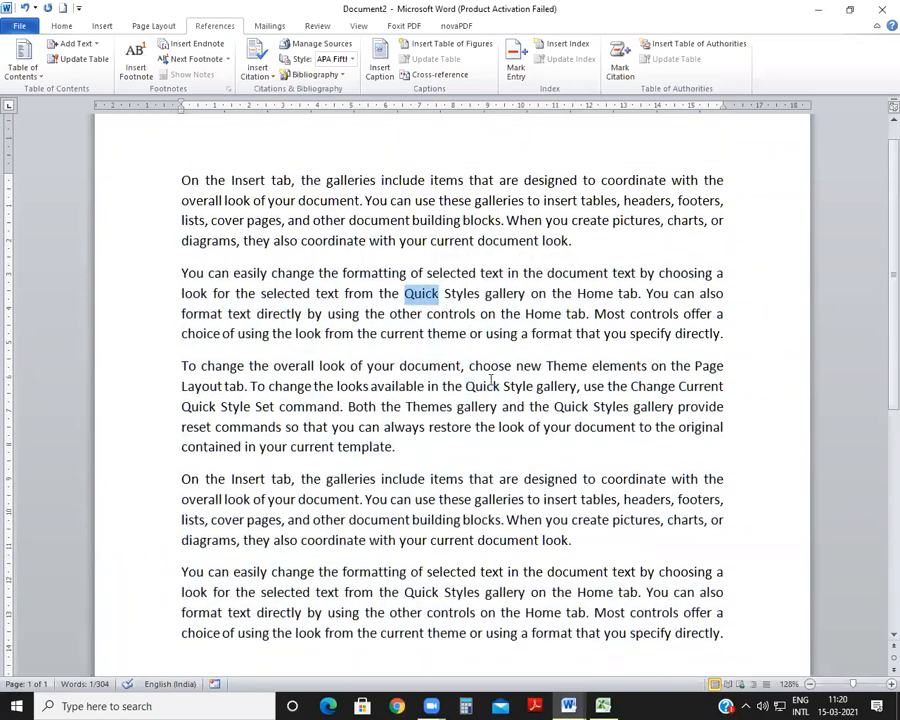
left_click_drag(460, 388, 499, 387)
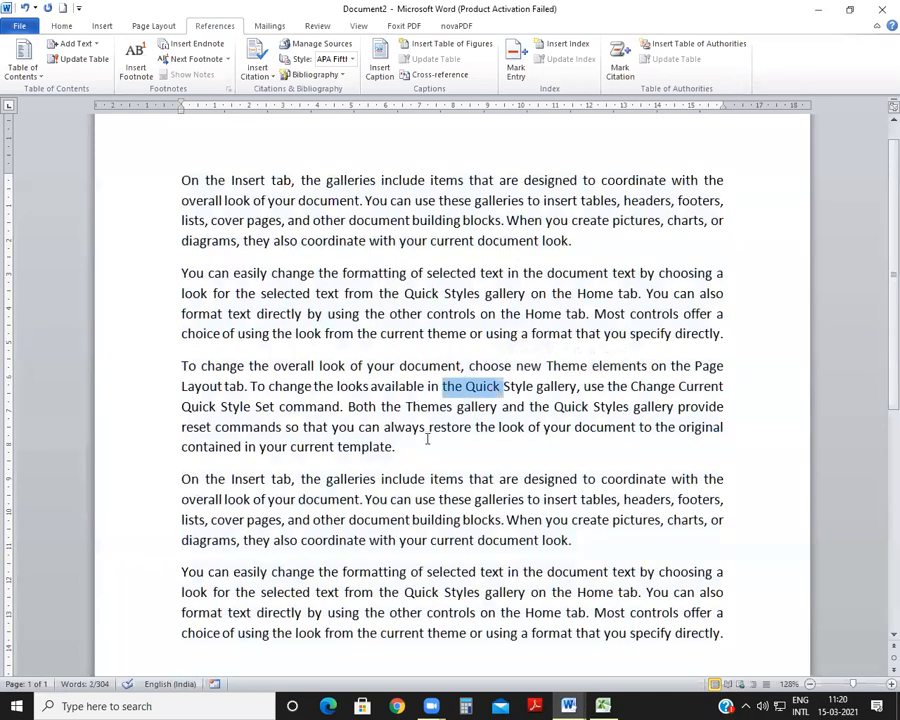
left_click(478, 293)
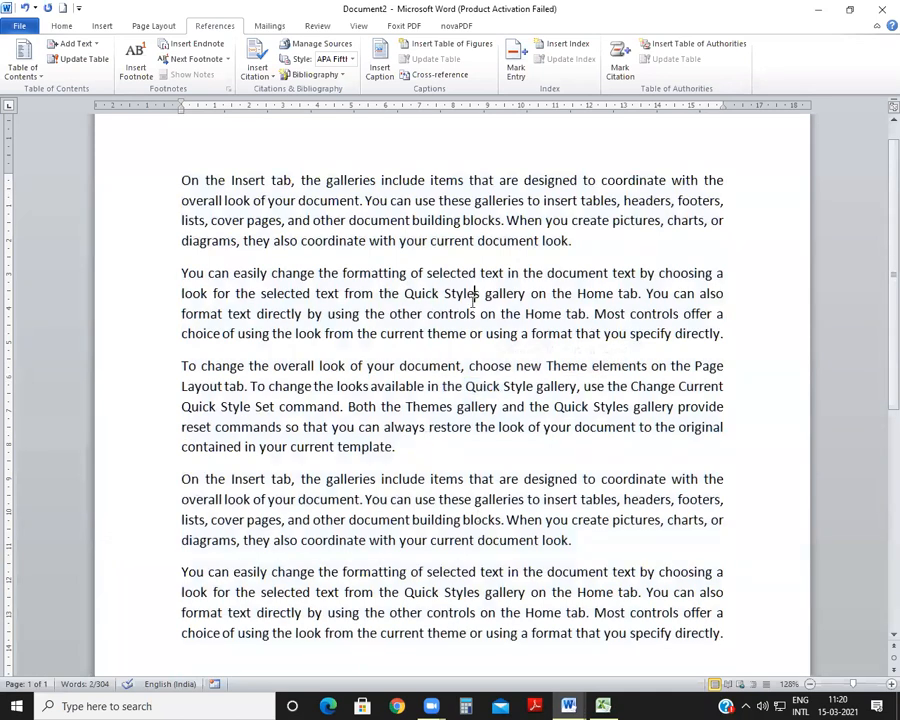
Search the document for "quick" and look over the highlighted occurrences
left_click(58, 26)
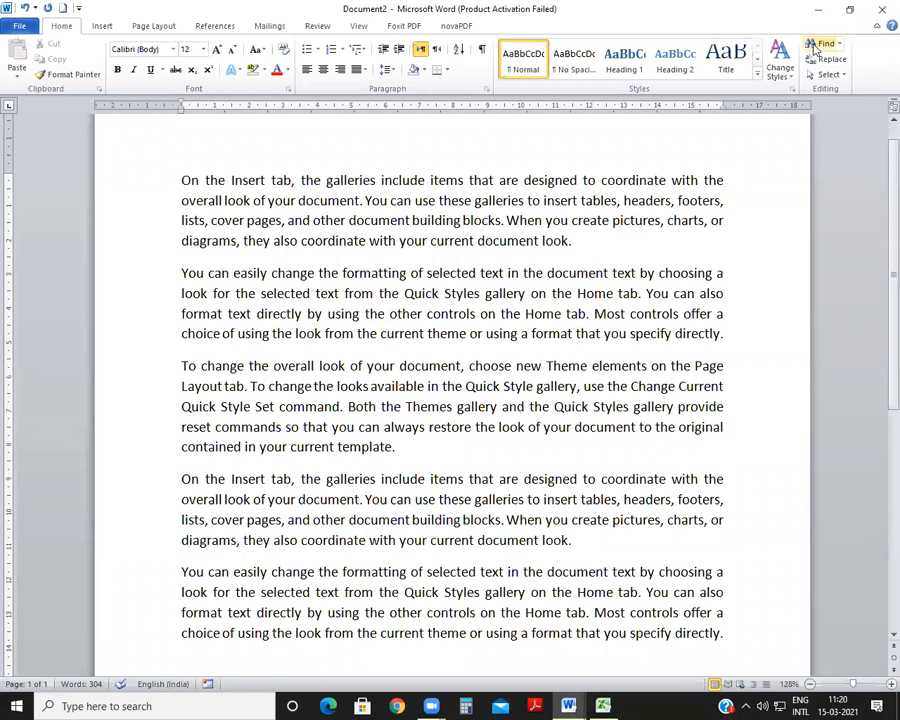
left_click(820, 44)
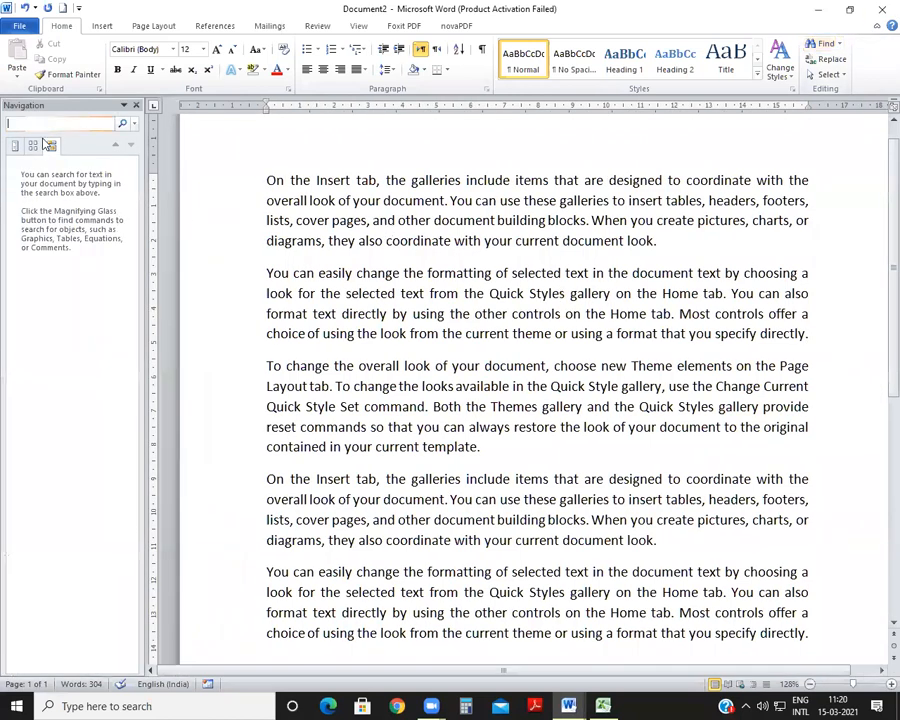
type("quick")
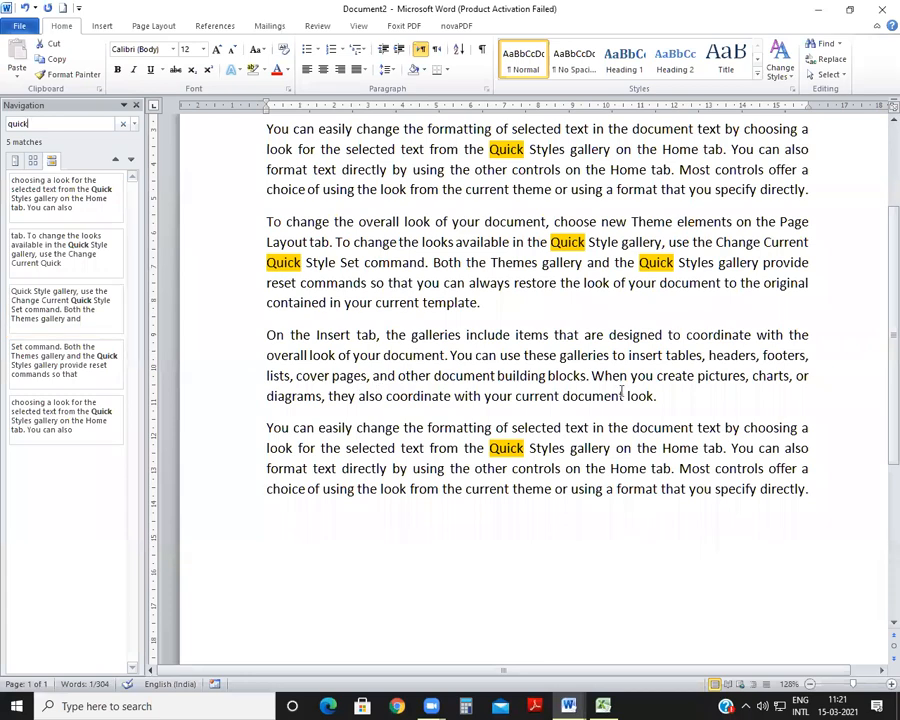
scroll(610, 330, "up", 3)
scroll(516, 273, "down", 2)
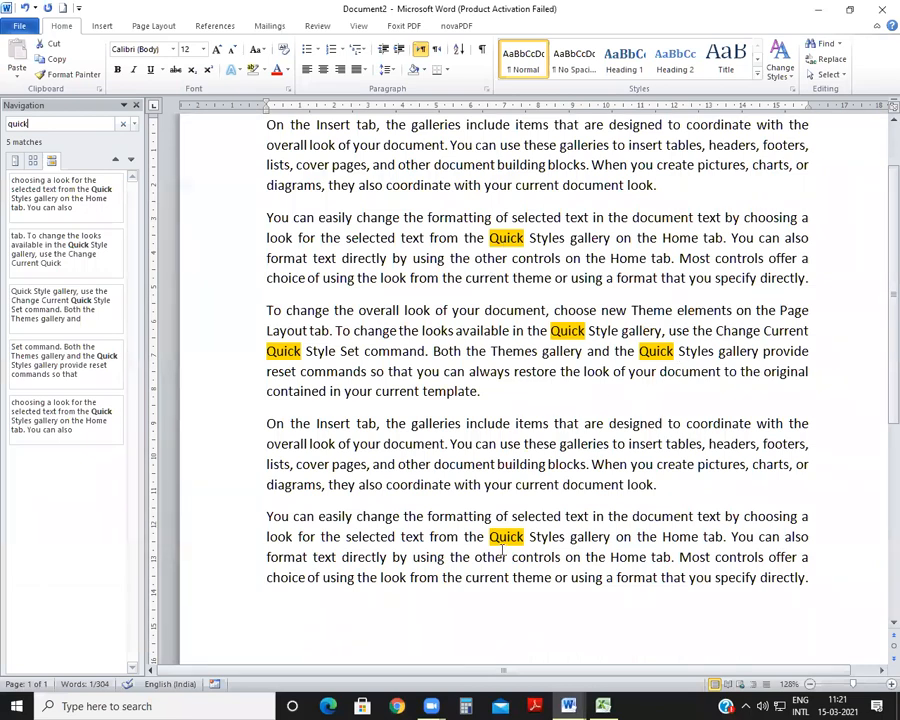
scroll(531, 613, "down", 1)
scroll(531, 613, "up", 2)
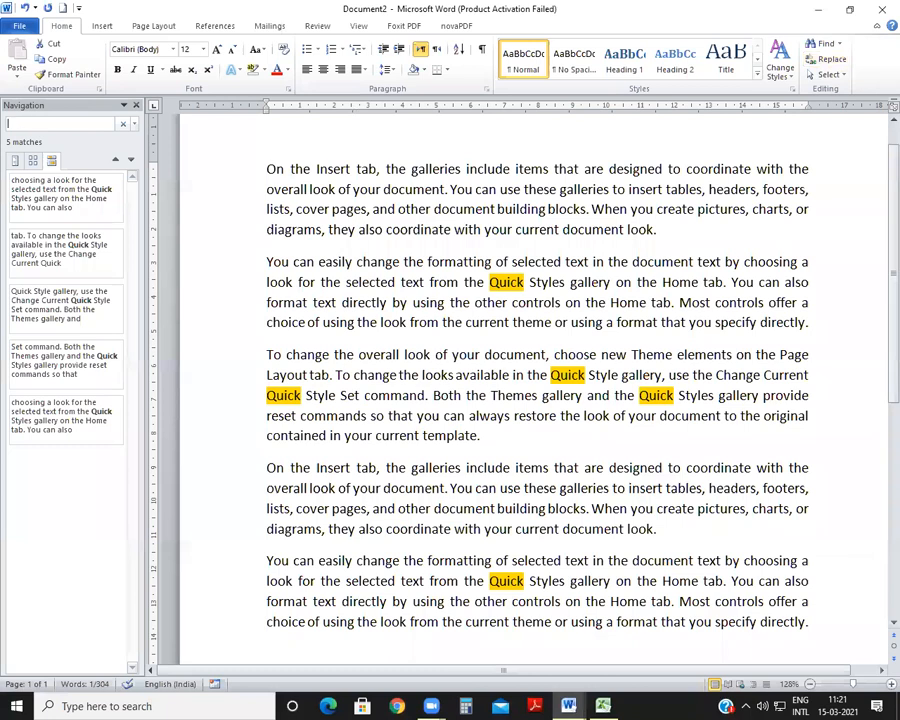
Search the document for "restore" and look at where it occurs
left_click(561, 283)
type("restore")
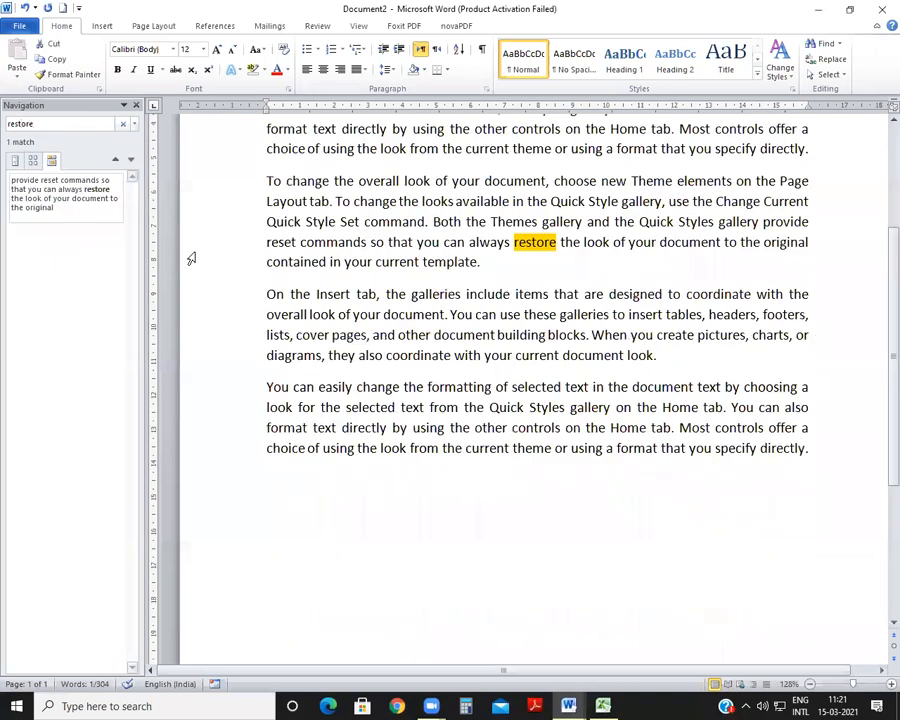
scroll(649, 446, "up", 4)
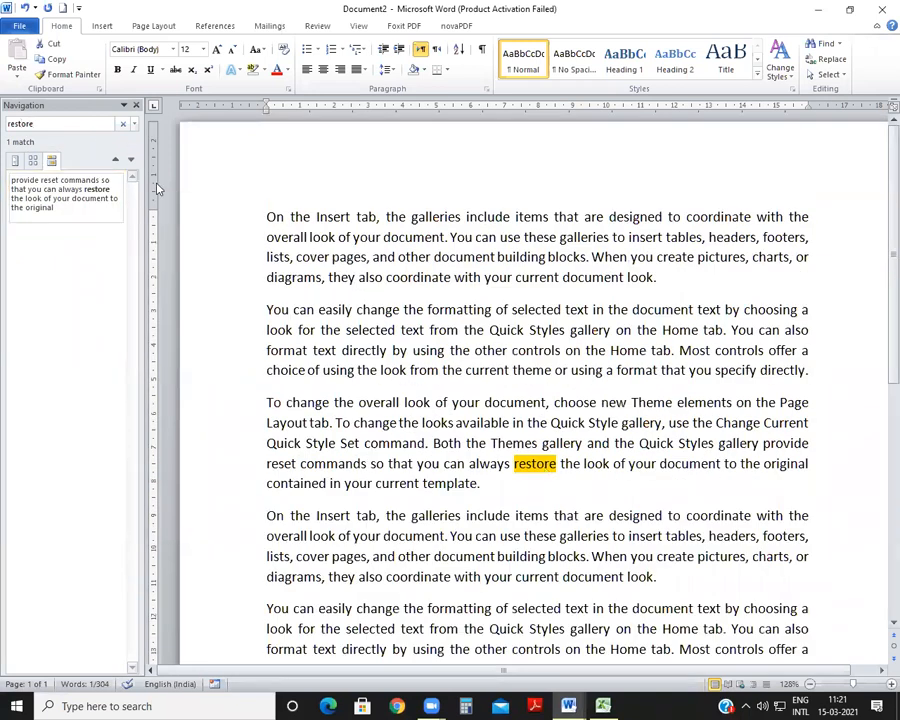
Replace the search term with "look" and review its occurrences throughout the text
key("BackSpace")
key("BackSpace")
key("BackSpace")
key("BackSpace")
type("loo")
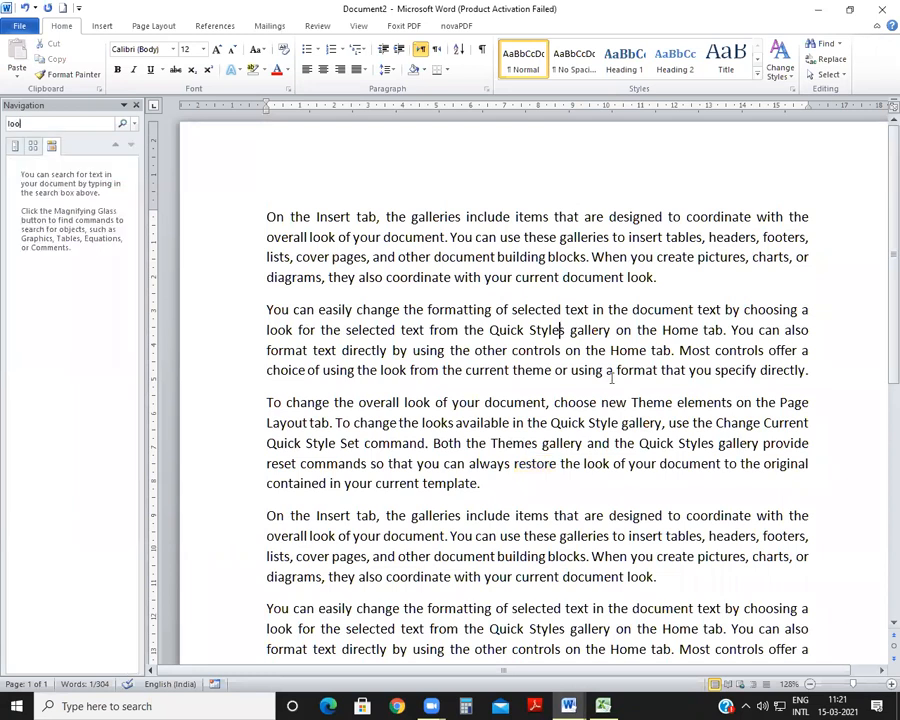
type("k")
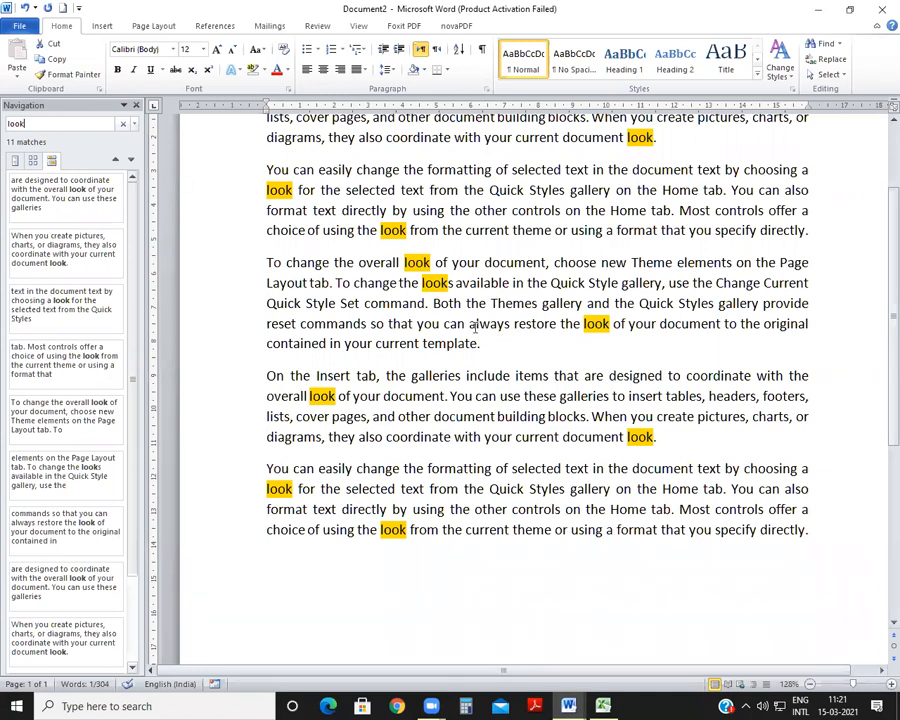
scroll(474, 325, "up", 2)
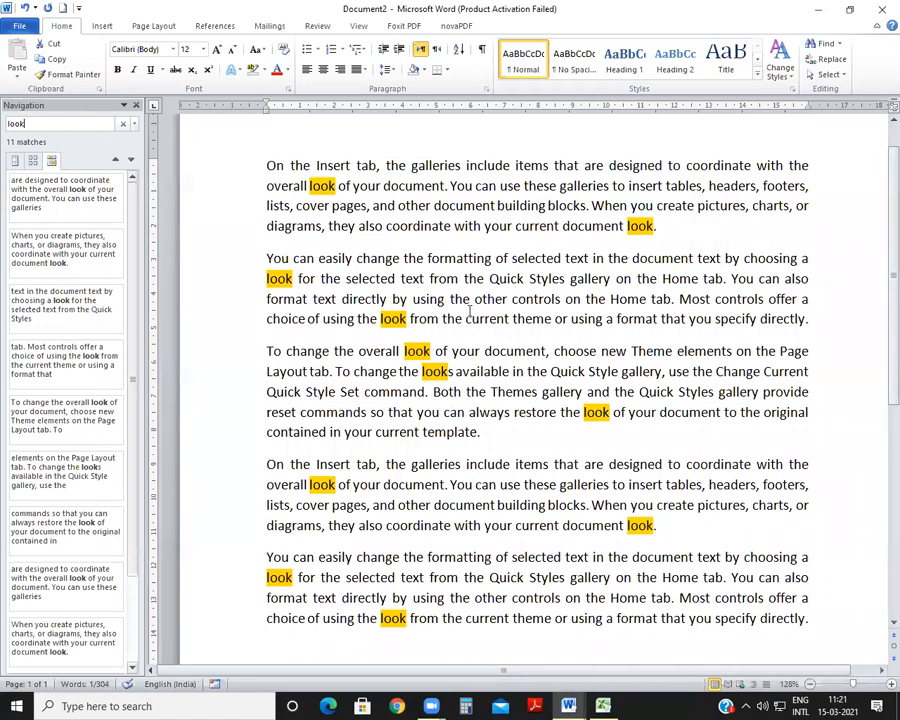
scroll(469, 311, "up", 2)
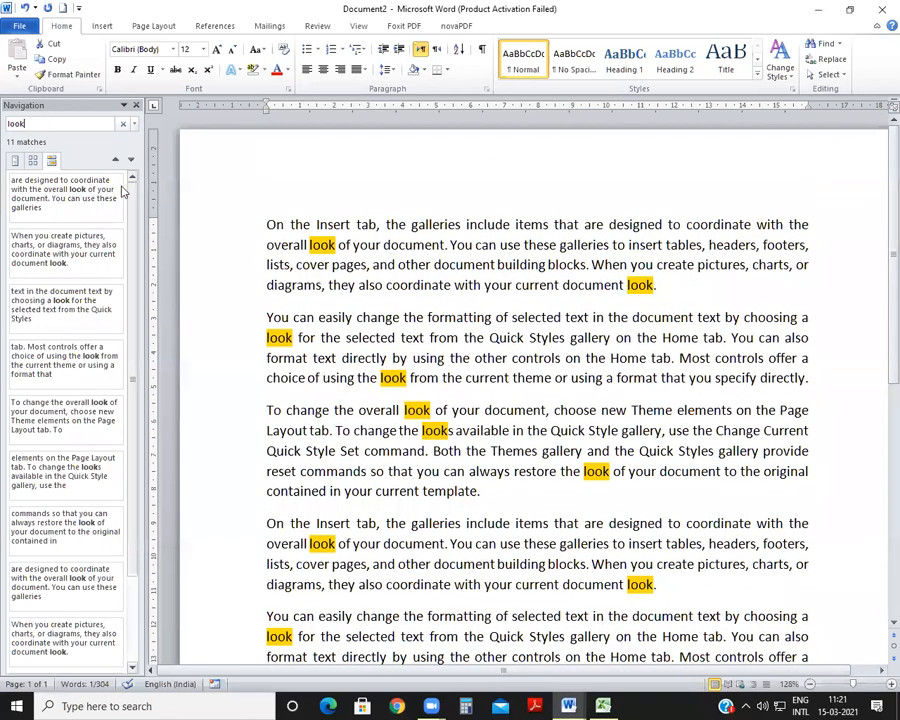
Clear the search term and close the document search
key("BackSpace")
key("BackSpace")
key("BackSpace")
key("BackSpace")
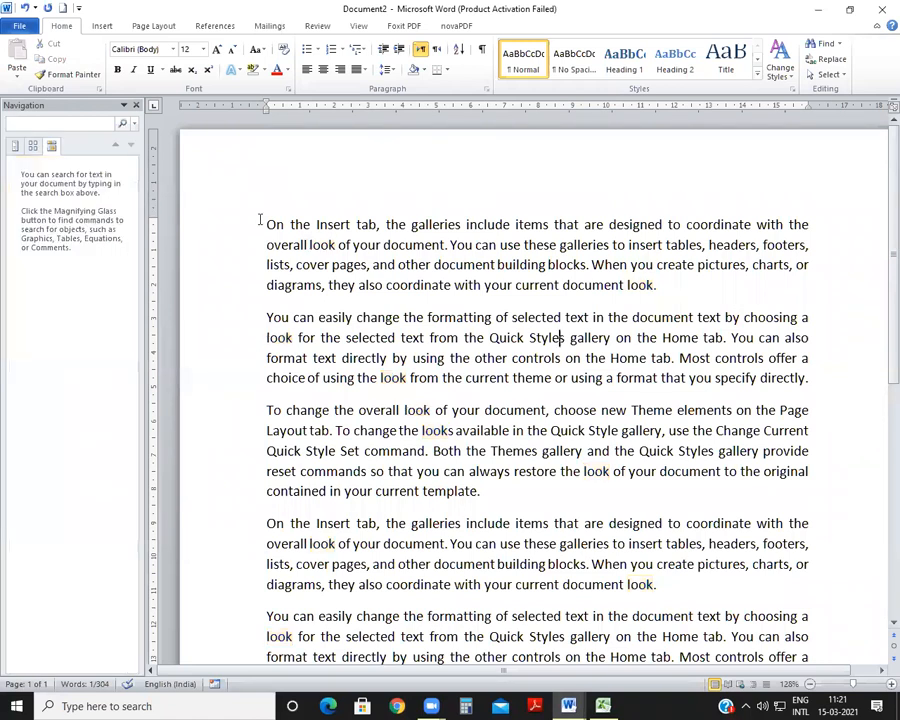
left_click(136, 105)
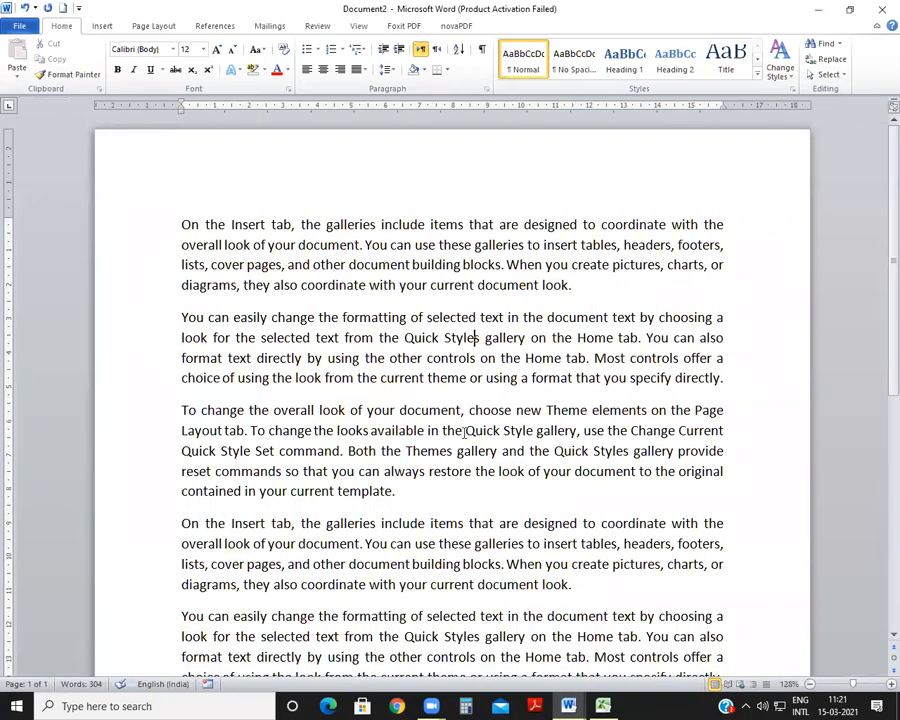
Open Find and Replace for replacing text, enter "quick" as the text to find, and move the dialog off the paragraphs
left_click_drag(466, 430, 499, 429)
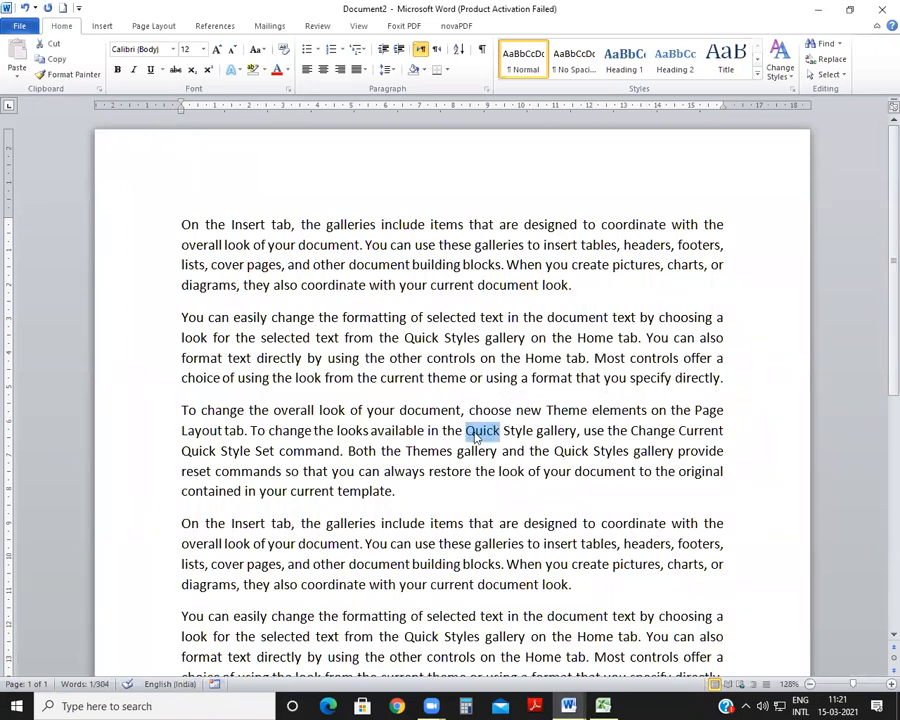
left_click(843, 66)
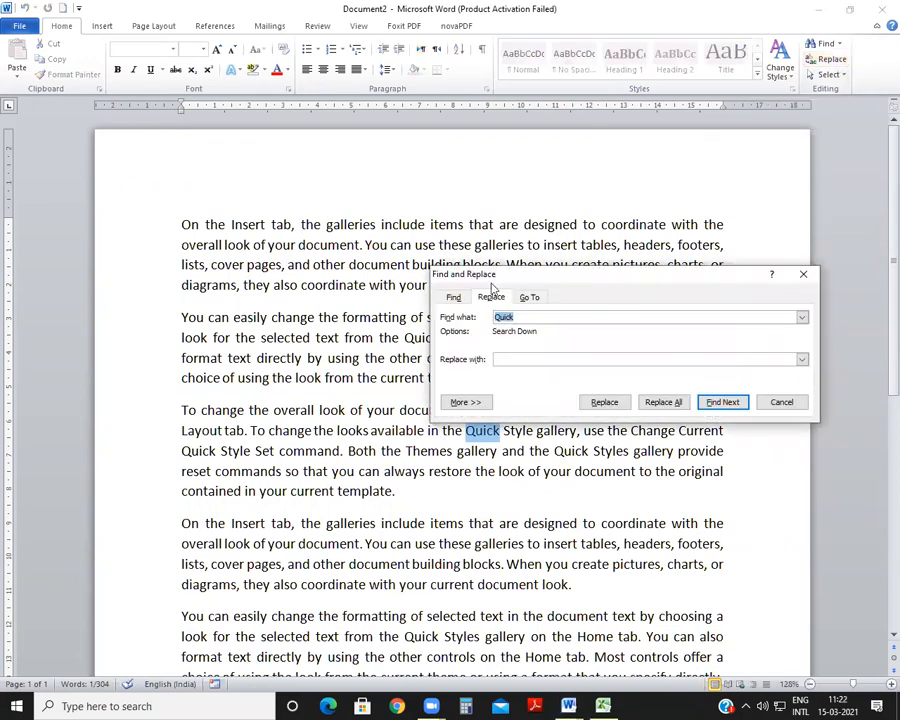
left_click_drag(469, 272, 550, 195)
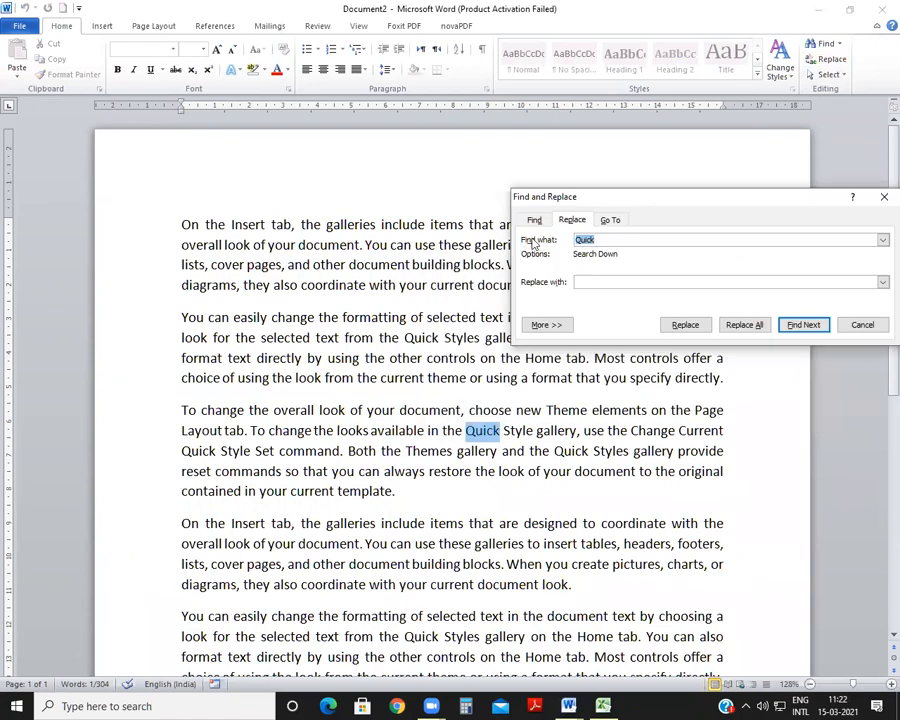
key("BackSpace")
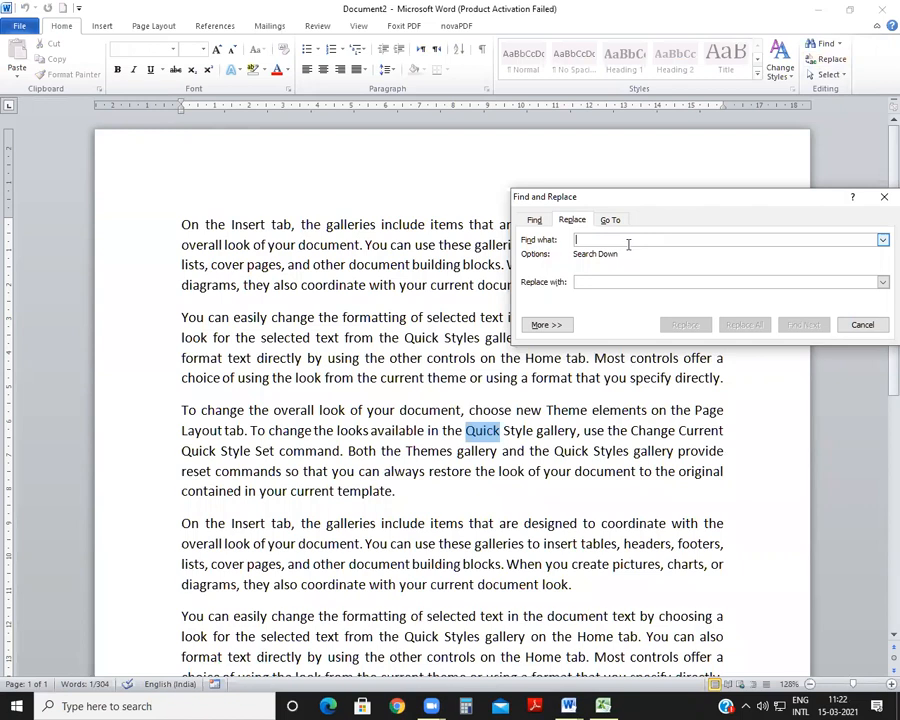
type("quick")
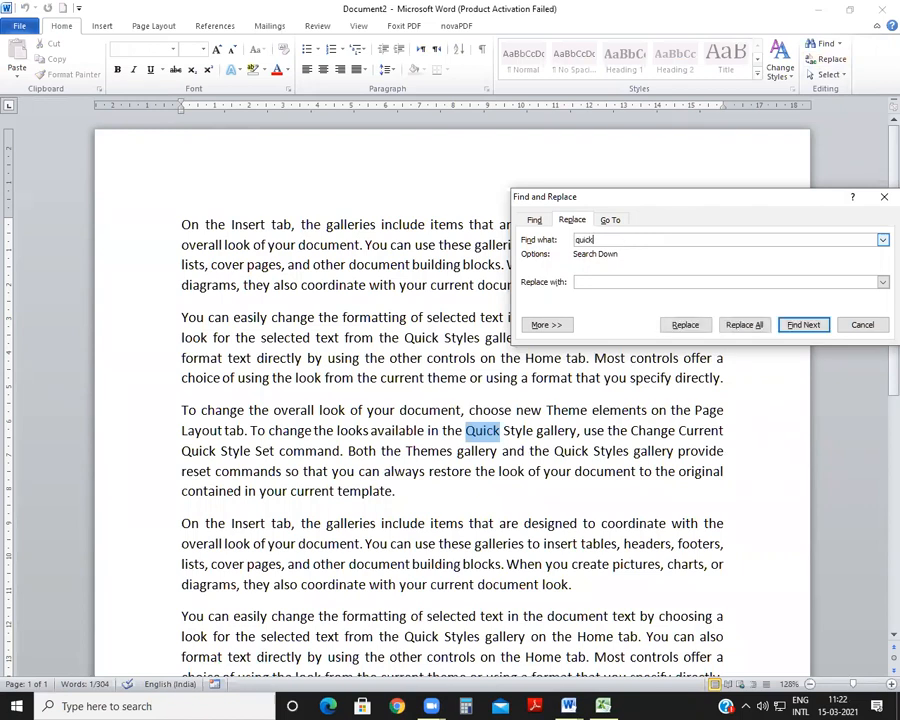
left_click_drag(701, 199, 571, 127)
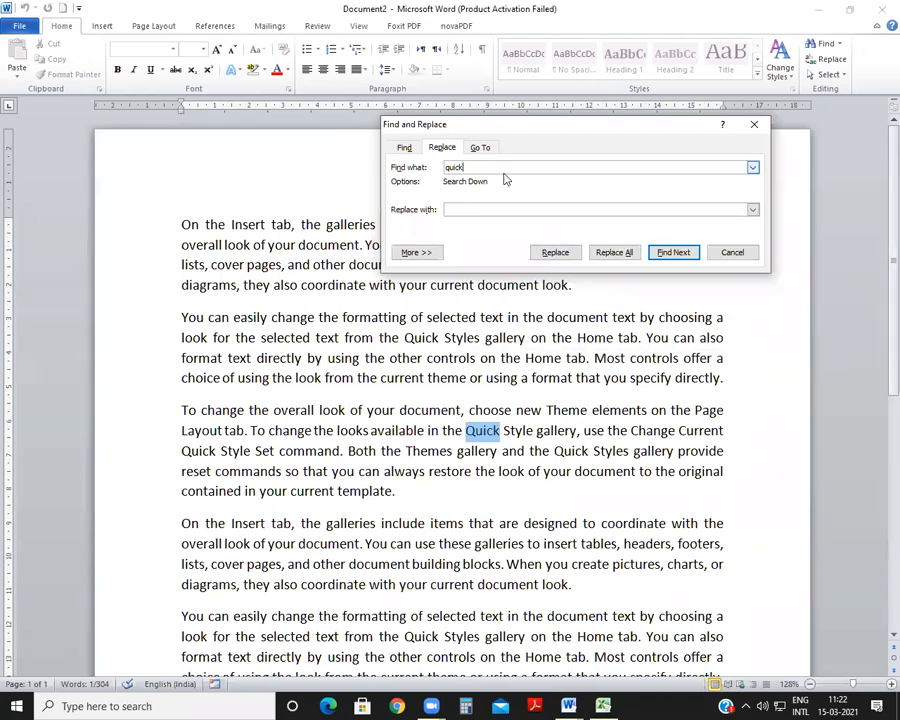
Step through the occurrences of "quick" one by one, continuing the search from the beginning of the document
left_click(673, 252)
left_click(673, 252)
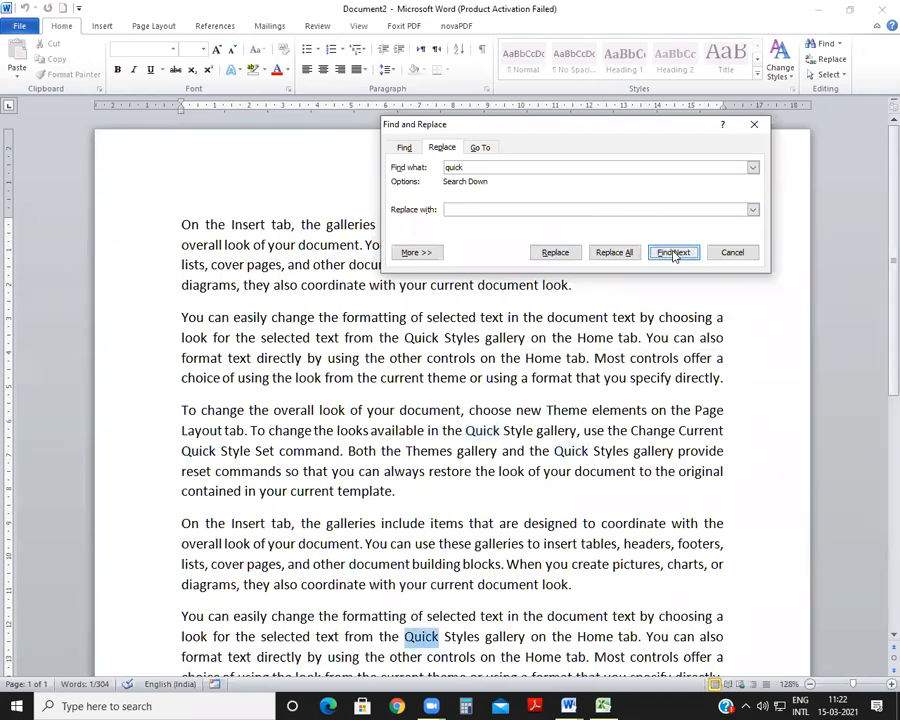
left_click(673, 252)
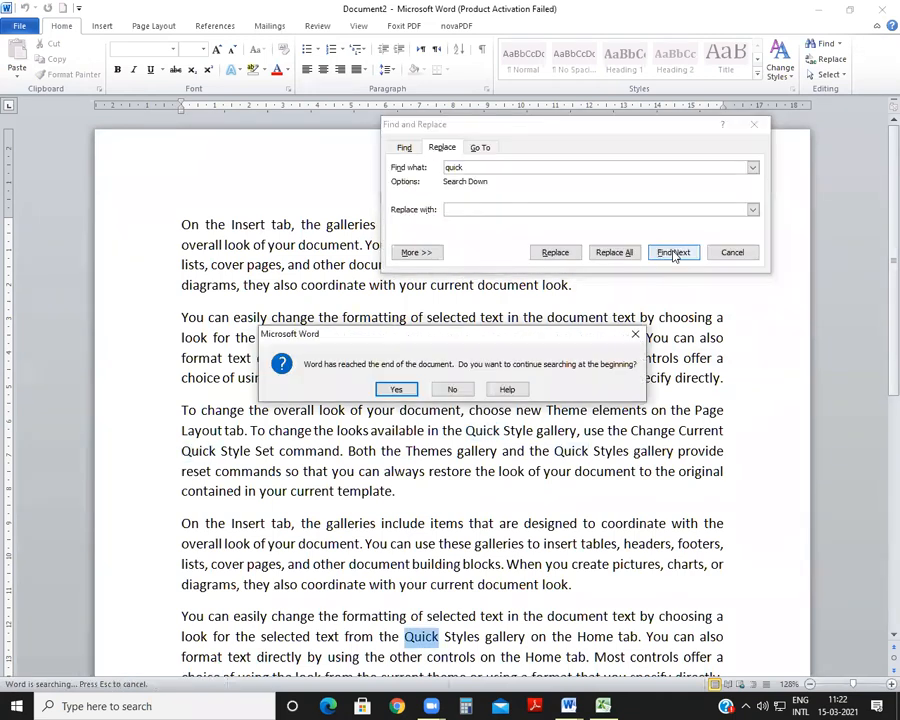
left_click(396, 385)
left_click(676, 253)
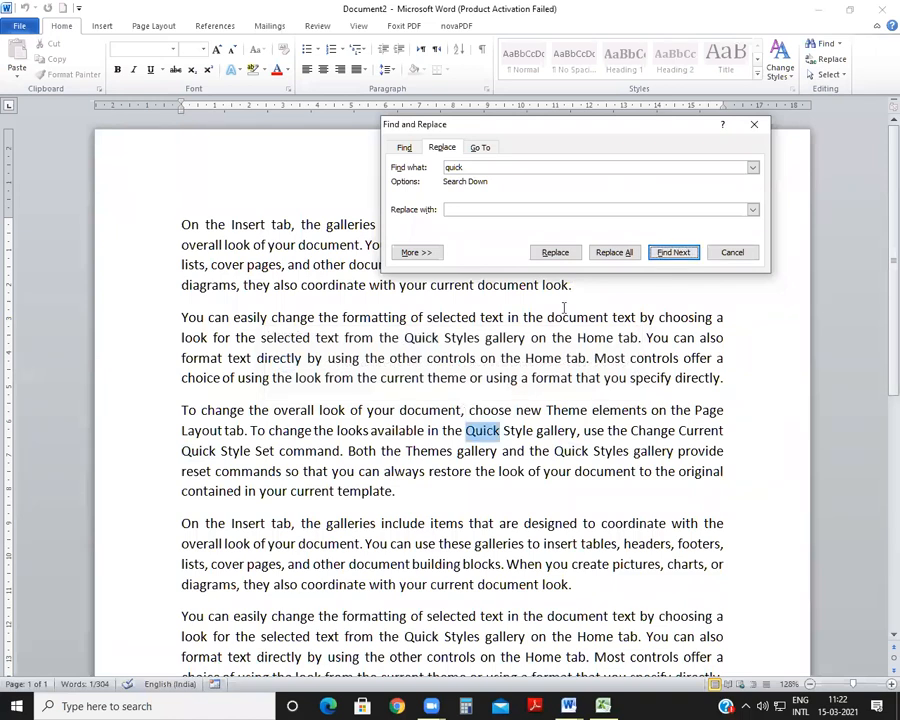
left_click(672, 251)
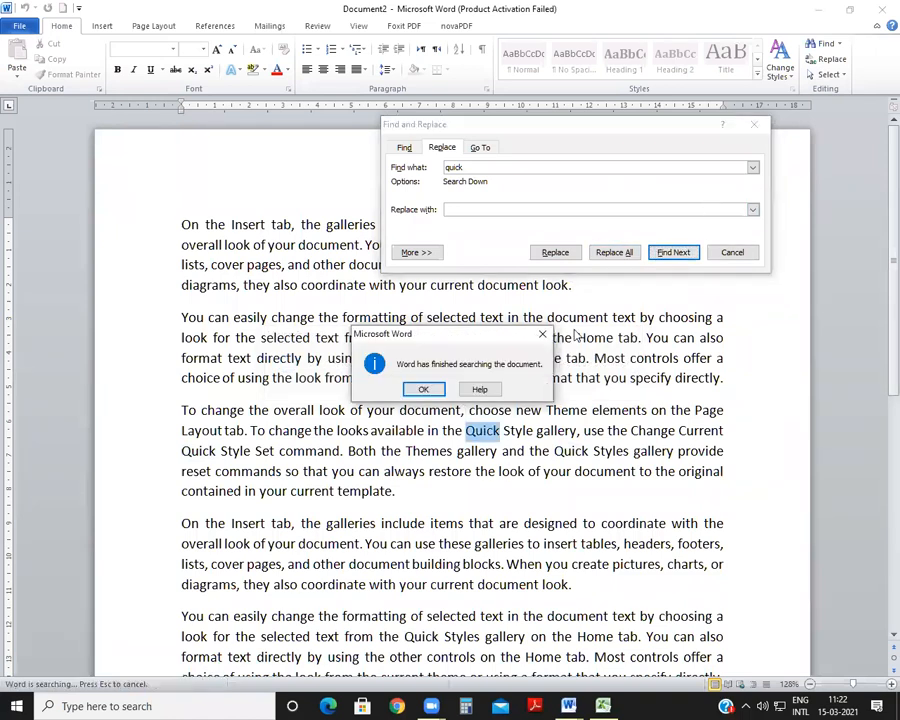
Dismiss the finished search and find the next occurrence of "quick" in the third paragraph
left_click(421, 387)
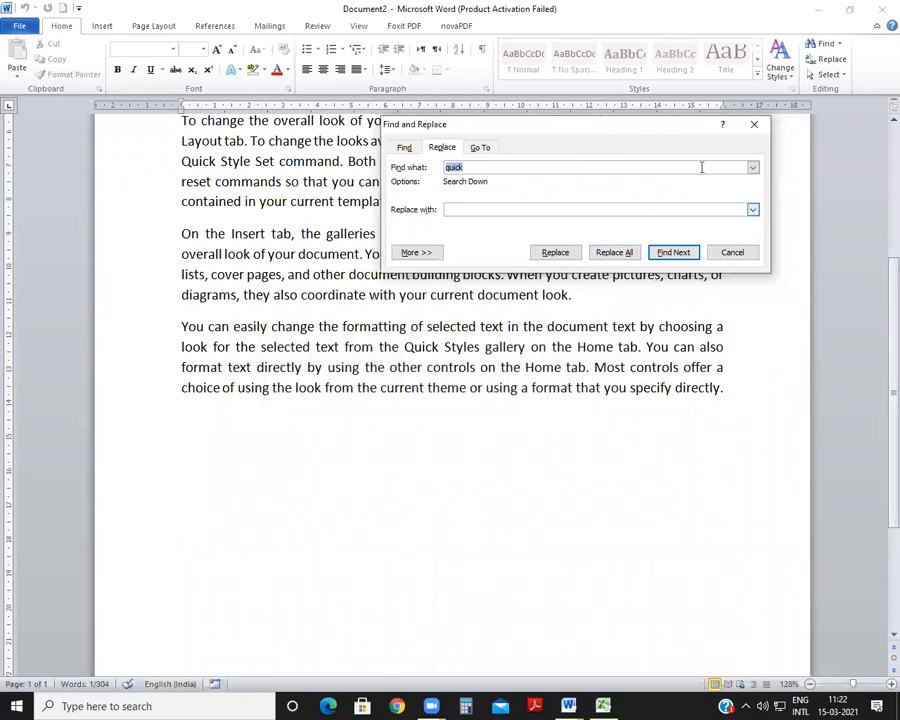
scroll(878, 244, "up", 5)
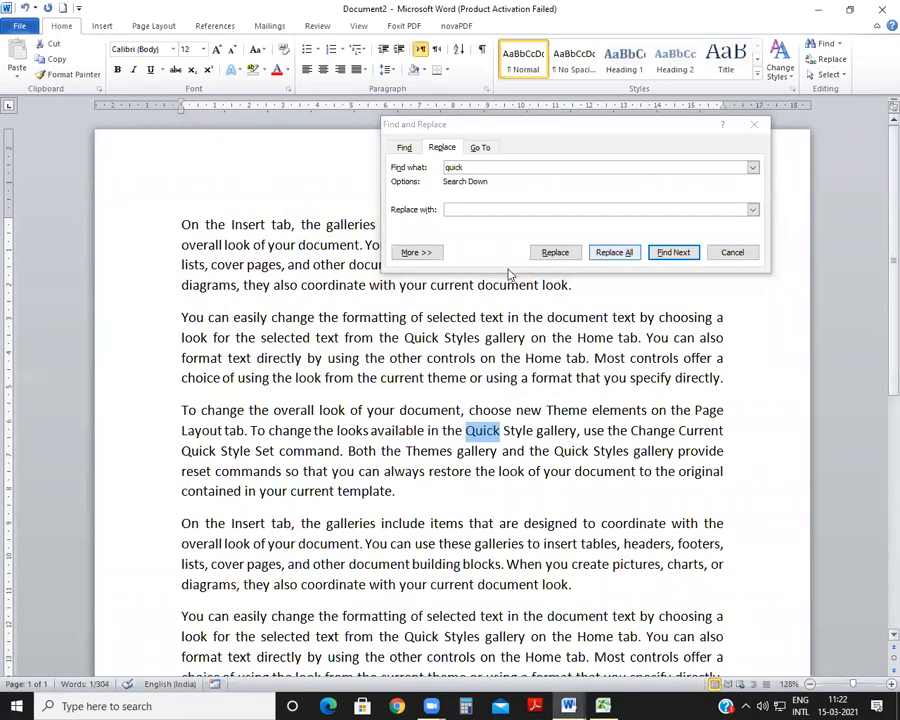
left_click(675, 253)
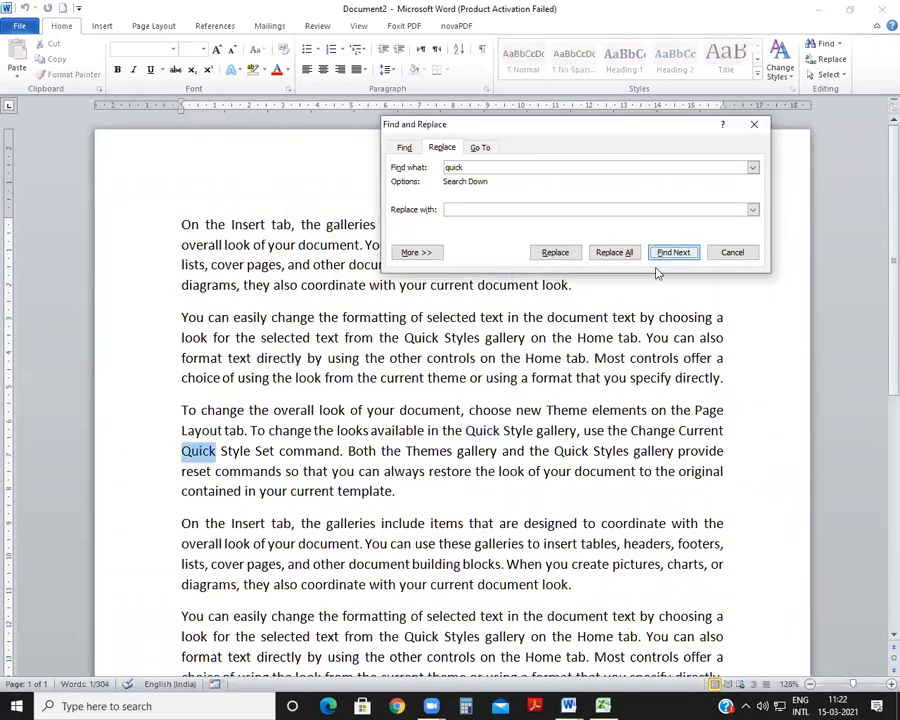
left_click(488, 110)
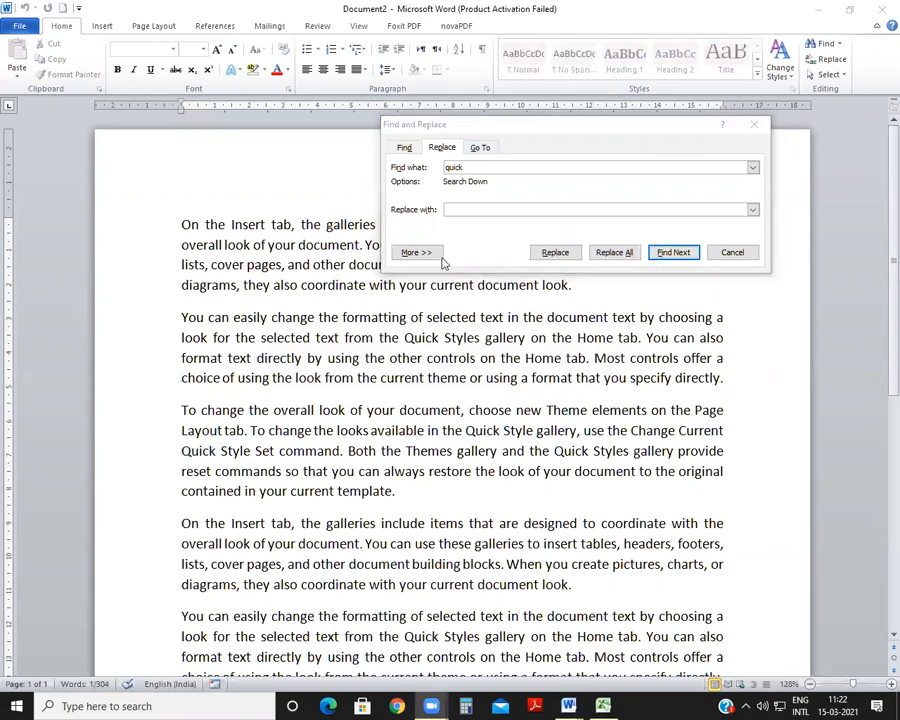
Enter "Fast" as the replacement text for "quick"
left_click(471, 208)
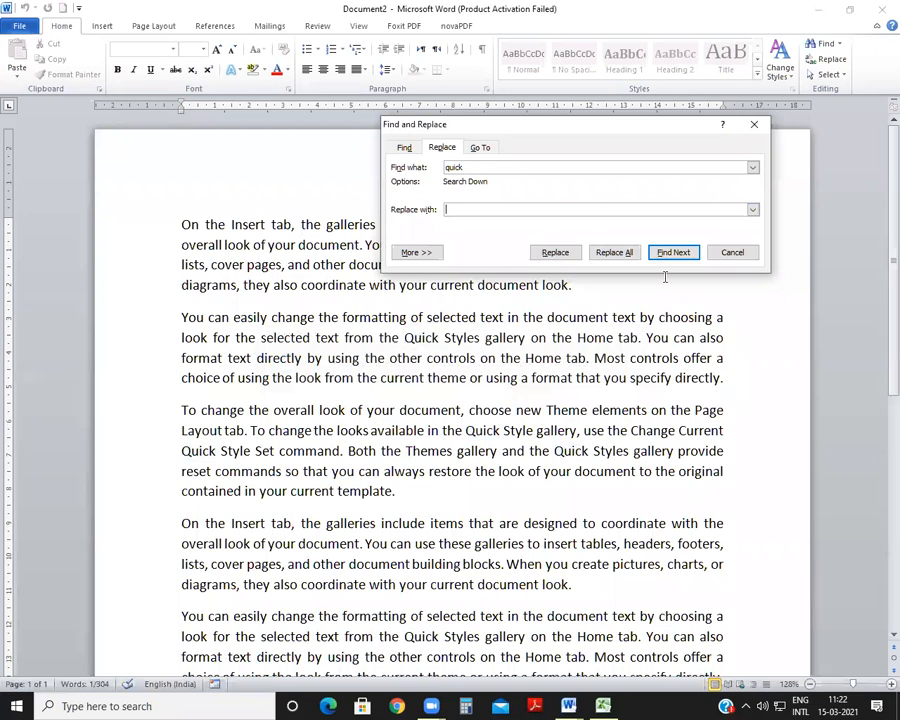
type("fast")
type("F")
left_click_drag(474, 208, 436, 210)
Replace the second and third "Quick" in the third paragraph with "Fast", one occurrence at a time
left_click(550, 256)
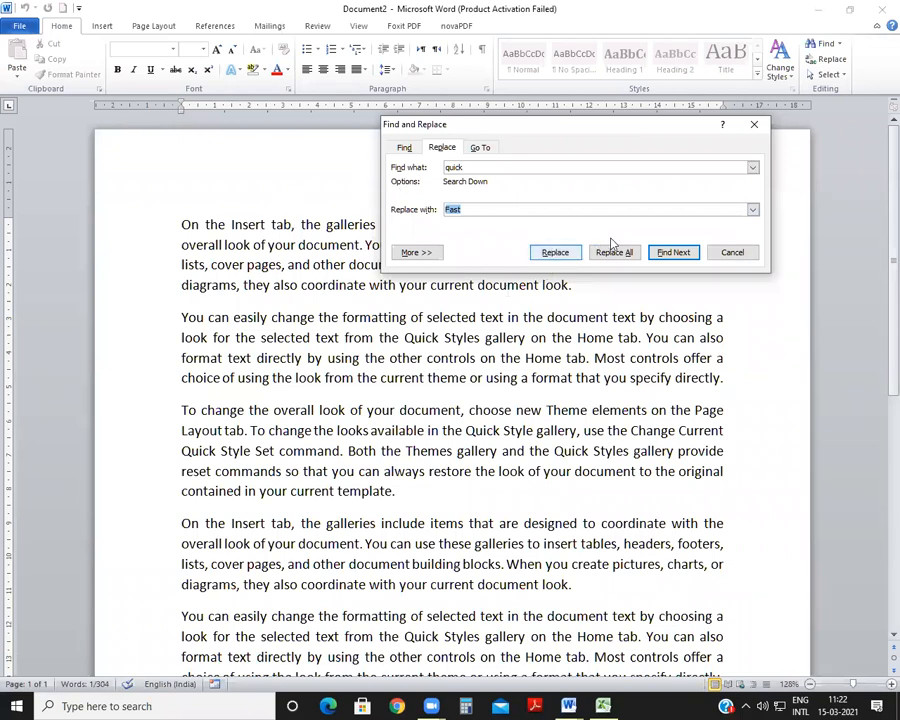
left_click(552, 254)
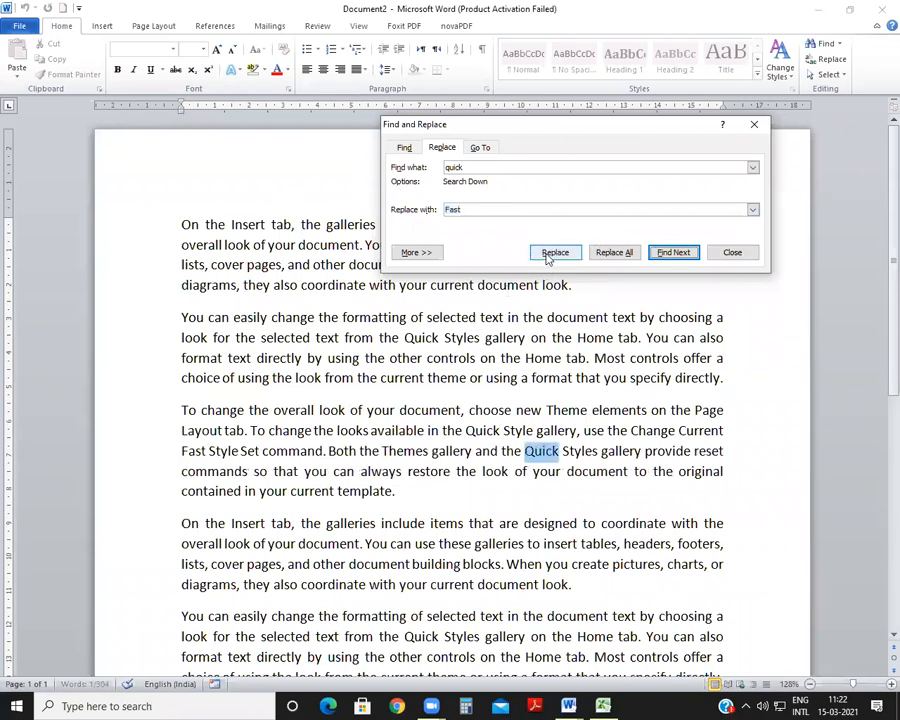
left_click(186, 451)
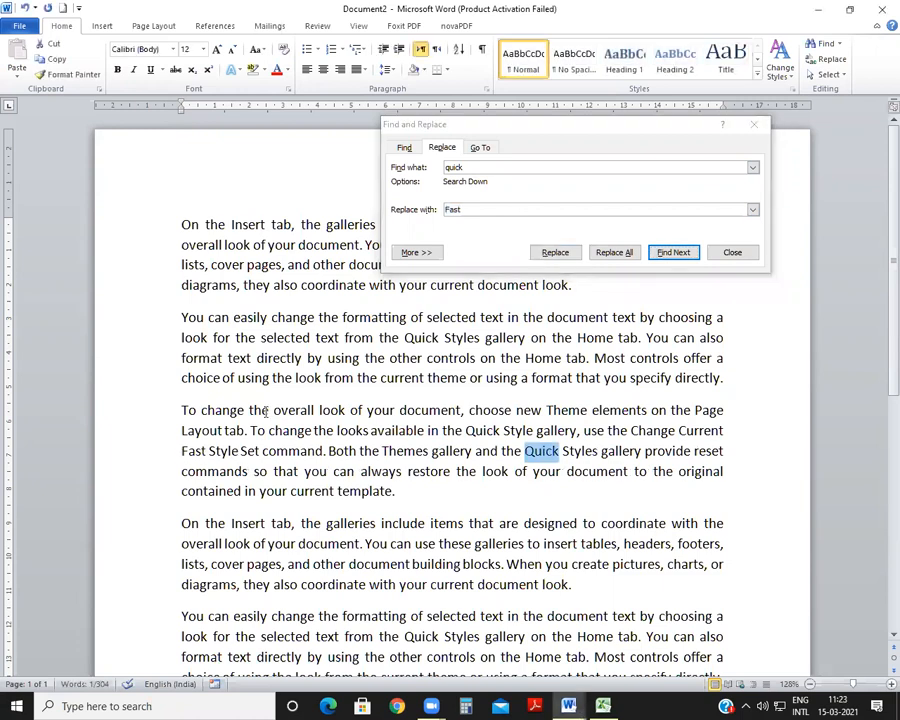
left_click(552, 252)
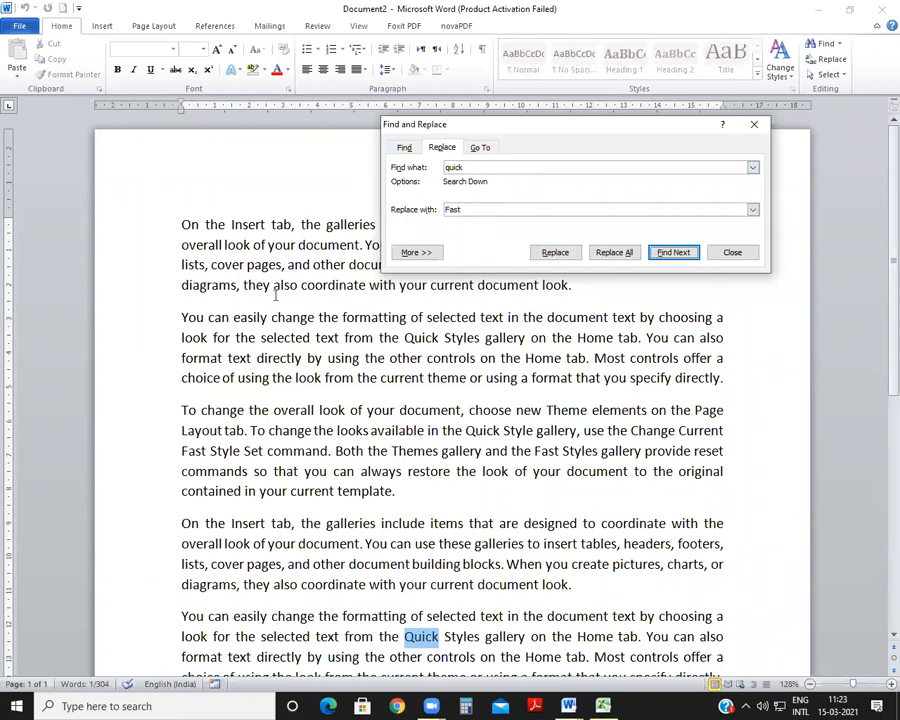
Replace all remaining occurrences of "quick" with "Fast" and close Find and Replace
left_click(613, 253)
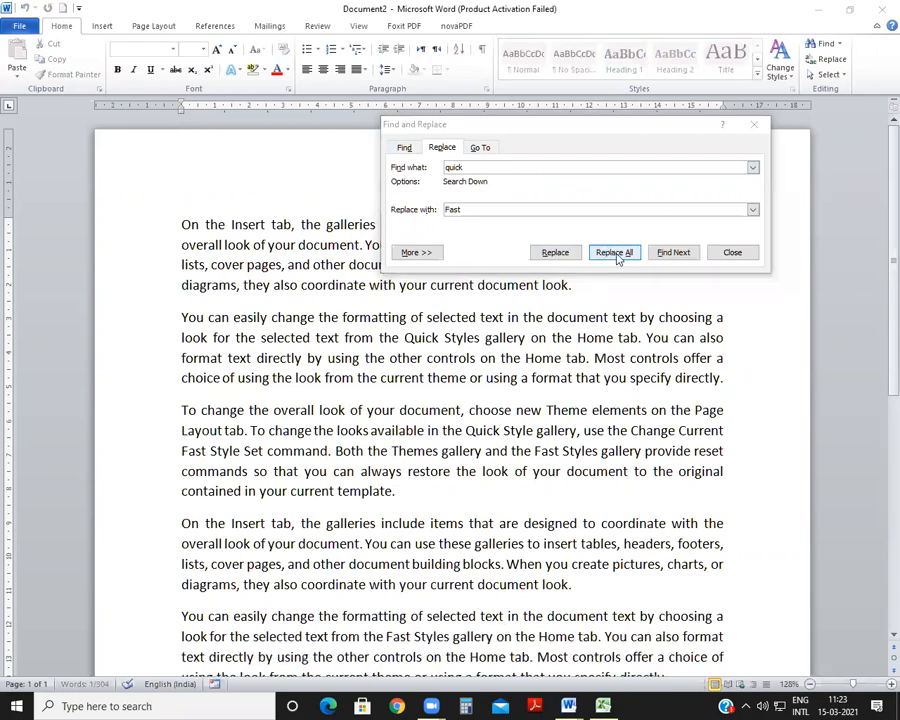
left_click(396, 389)
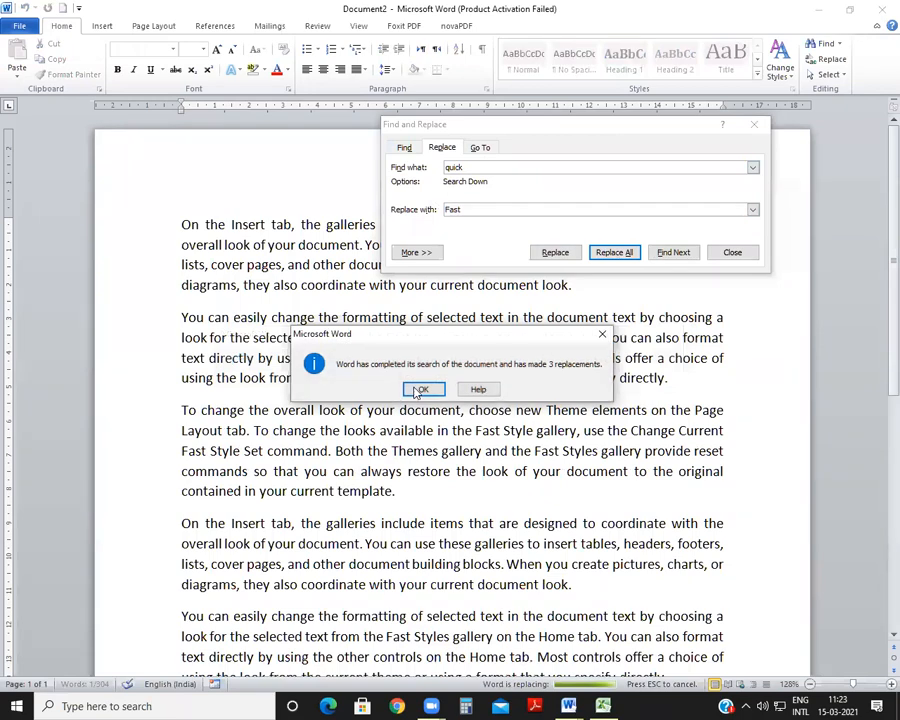
left_click(418, 389)
left_click(745, 251)
scroll(493, 320, "up", 8)
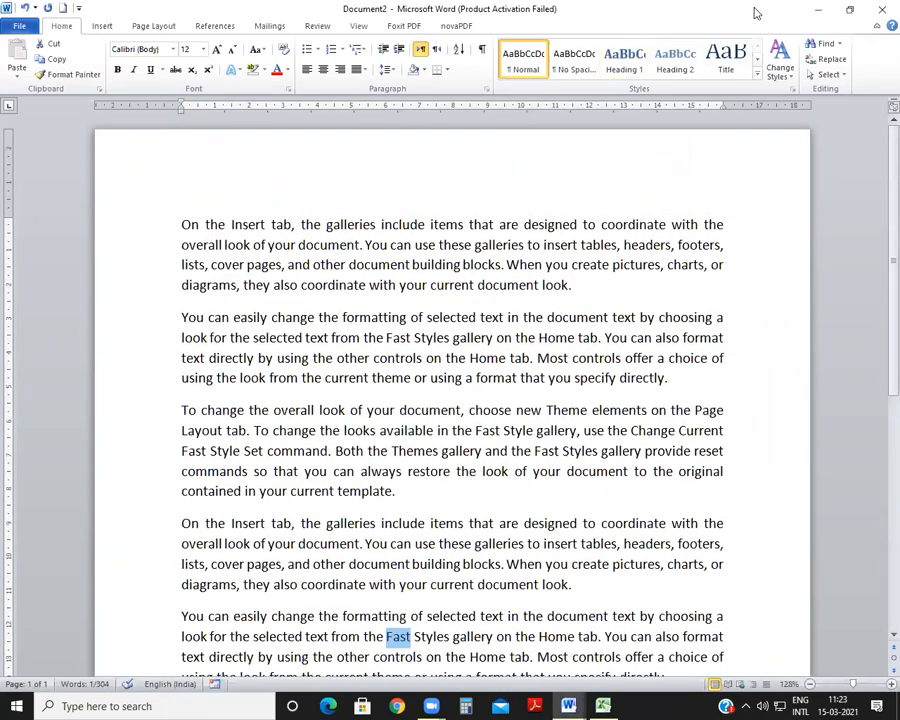
Search the document for "quick" and for "fast" to check the replacements
left_click(826, 45)
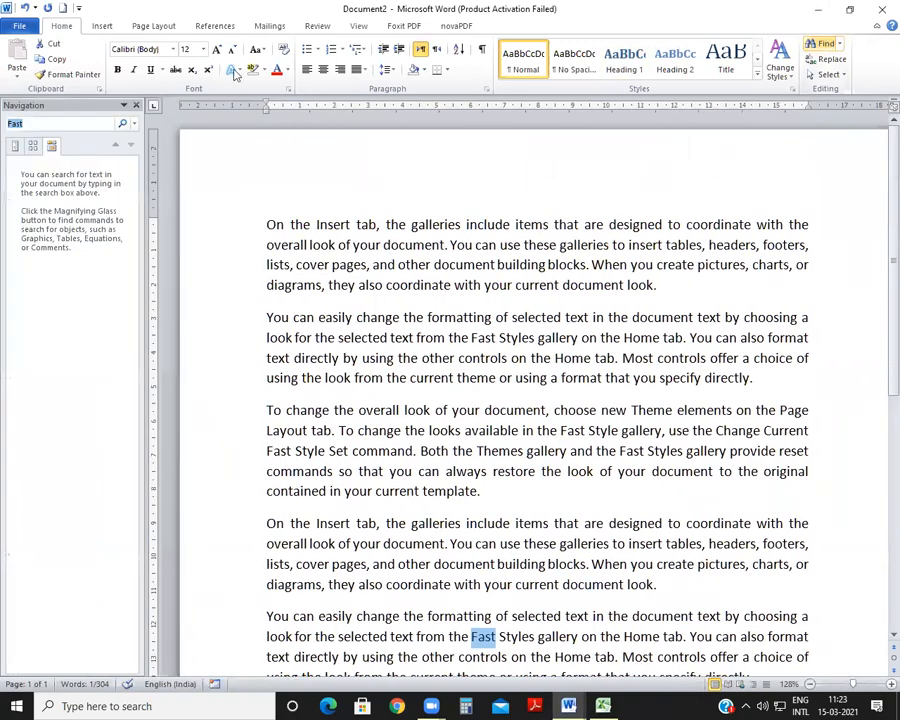
type("d")
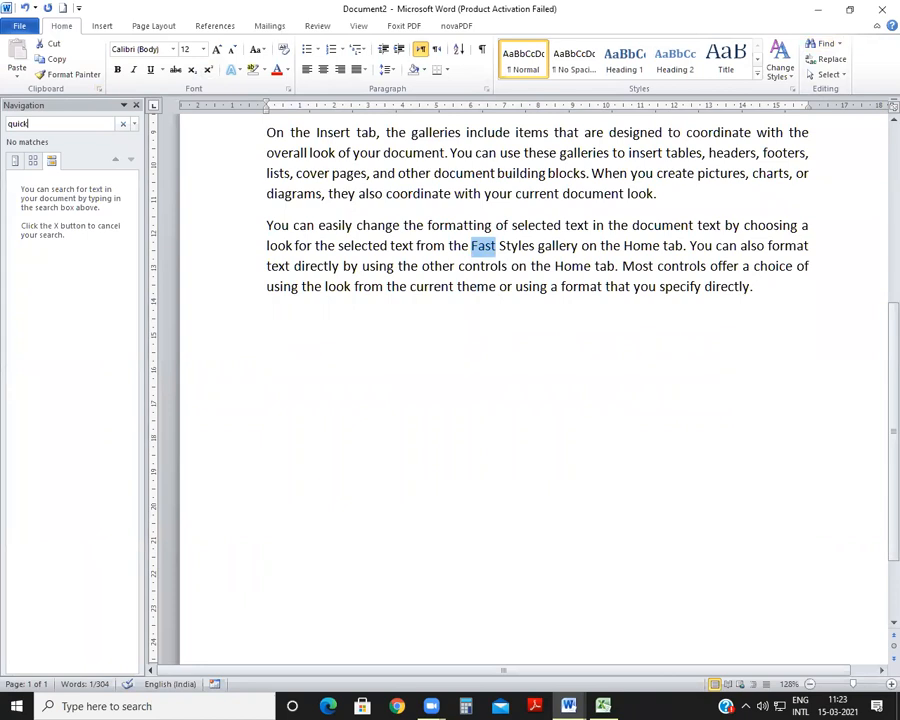
scroll(214, 154, "up", 1)
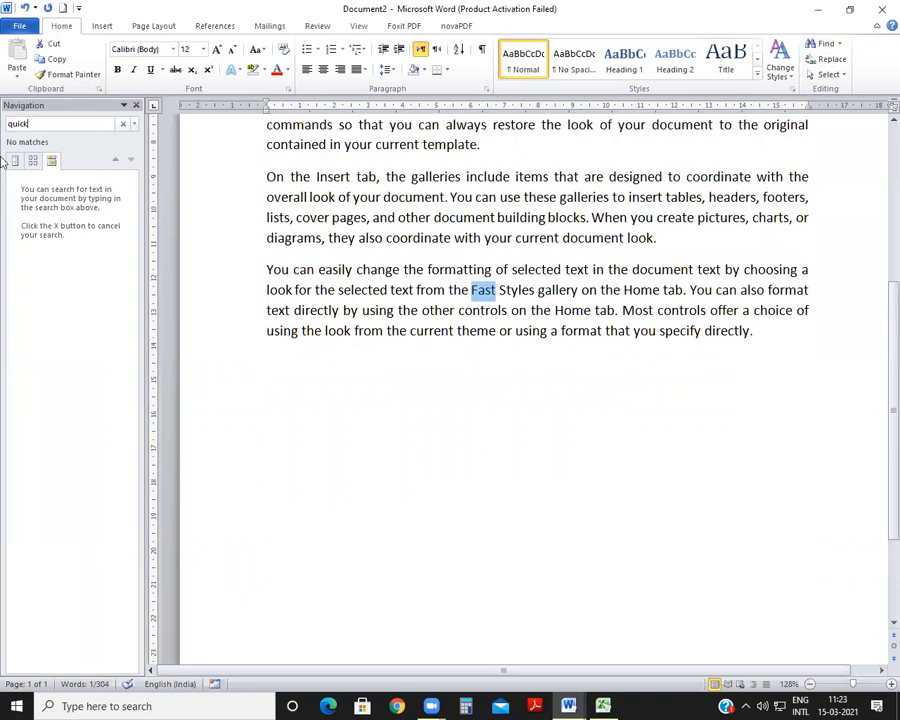
left_click_drag(53, 122, 6, 123)
type("fast")
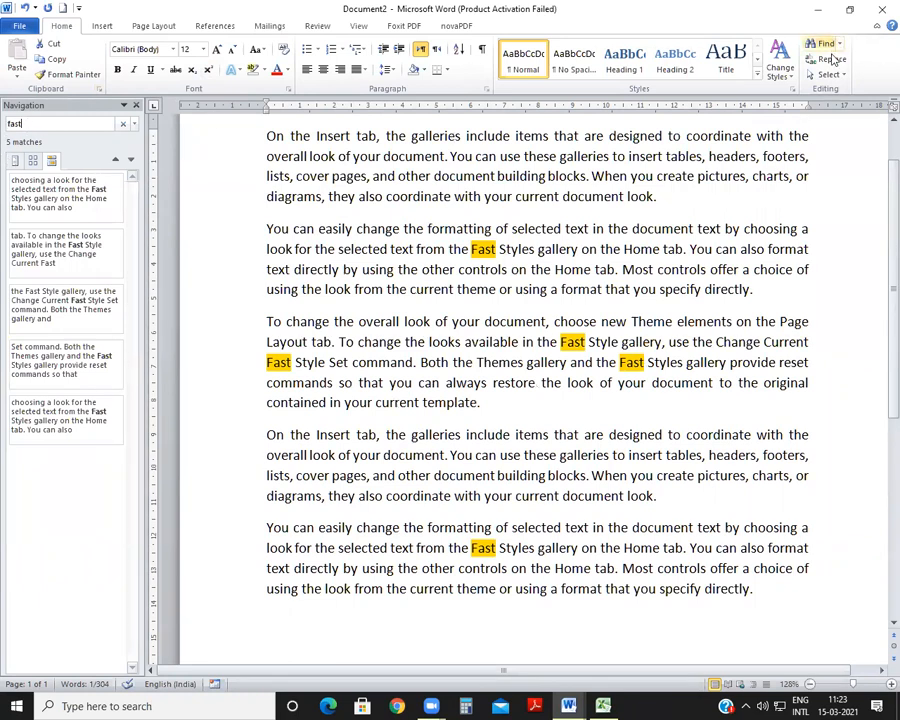
Replace every "Fast" in the document with "Quick" and close Find and Replace
left_click(832, 60)
left_click(466, 167)
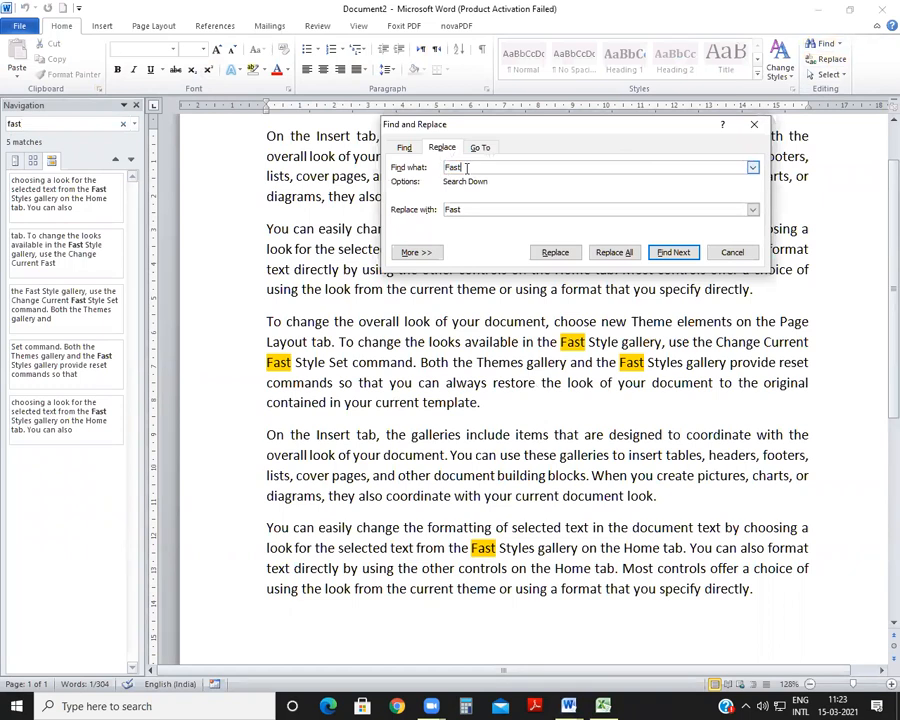
key("Tab")
type("Q")
left_click(625, 253)
key("Return")
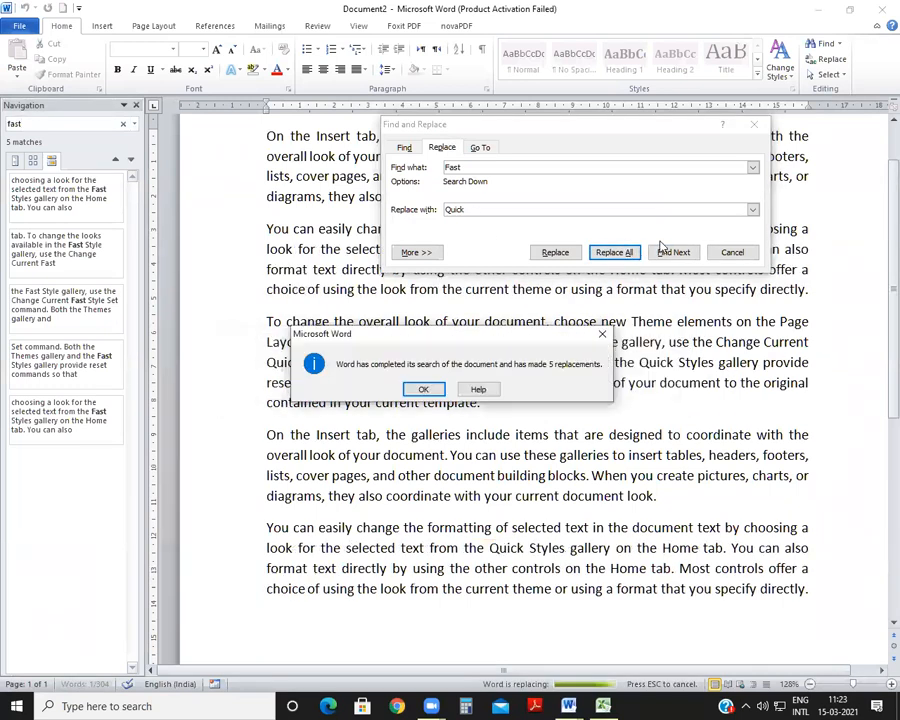
key("Return")
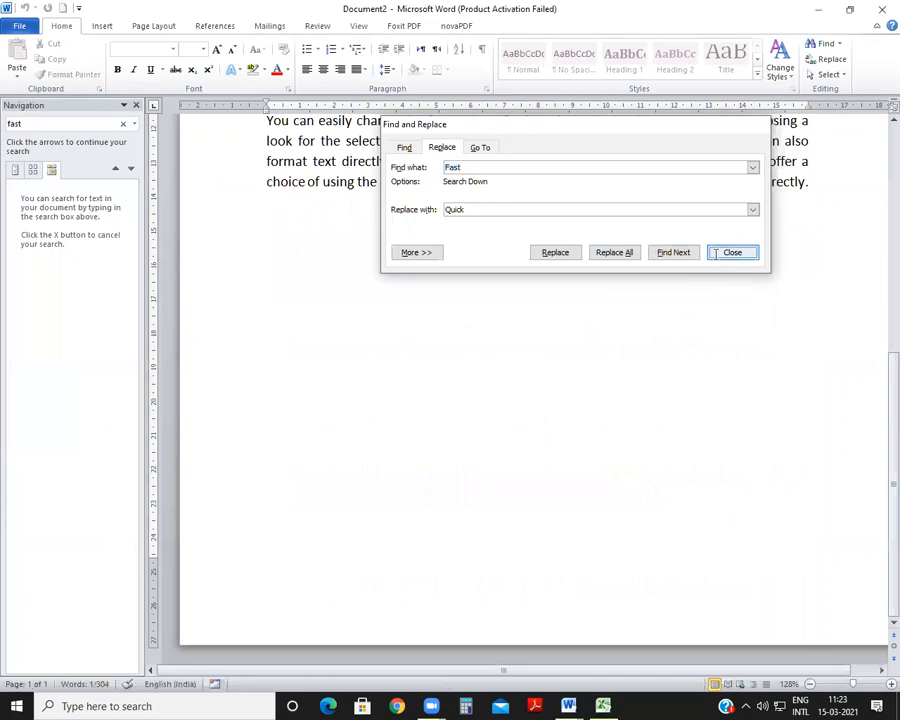
left_click(732, 252)
Search the document for "quick" and review the highlighted occurrences in the paragraphs
scroll(500, 400, "up", 3)
left_click(496, 404)
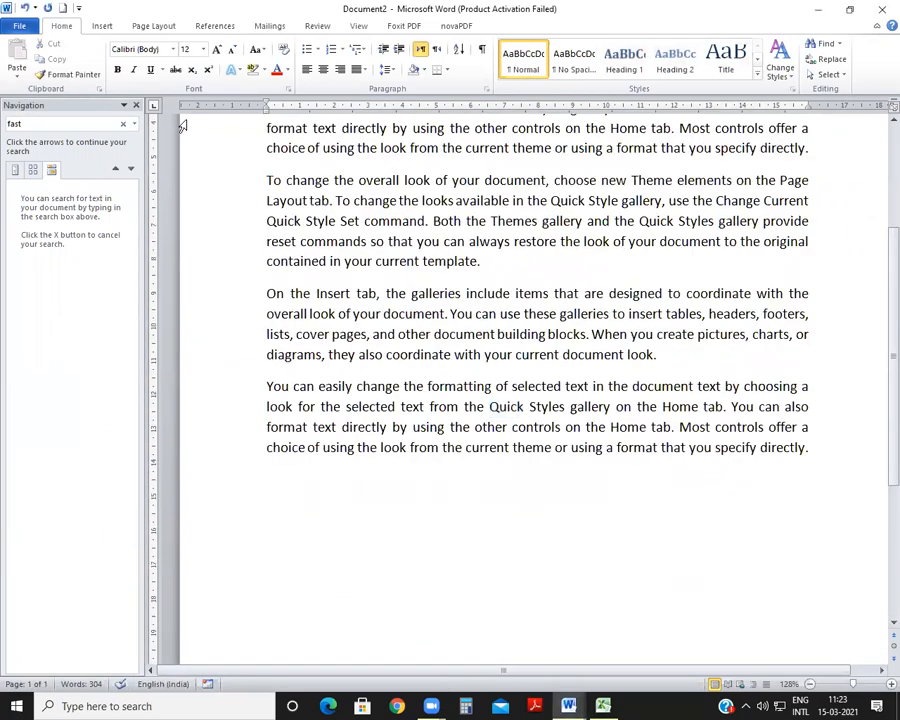
left_click(40, 121)
type("quick")
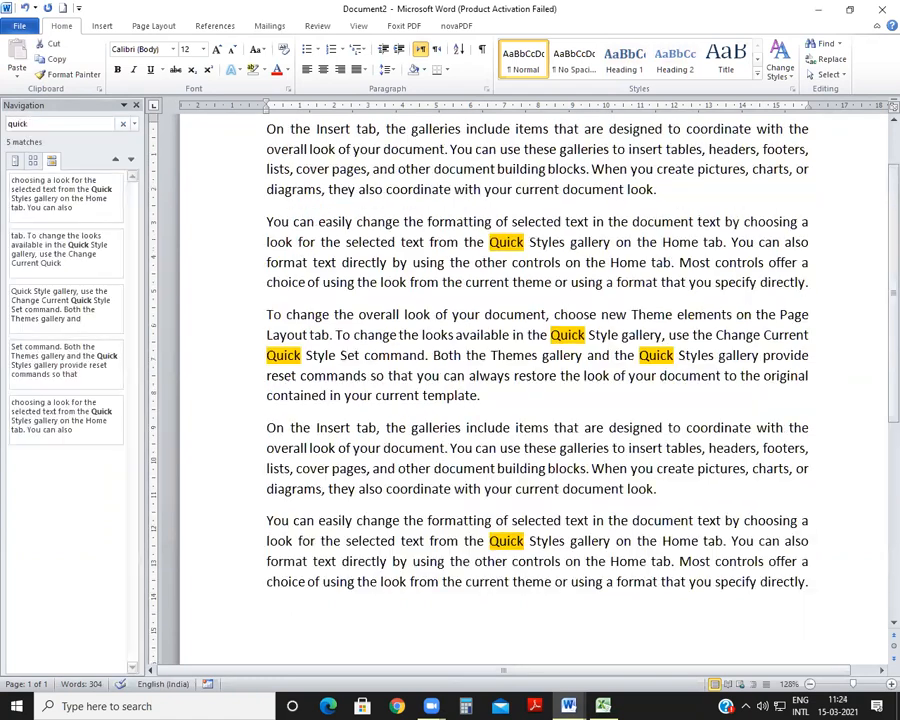
scroll(805, 411, "up", 2)
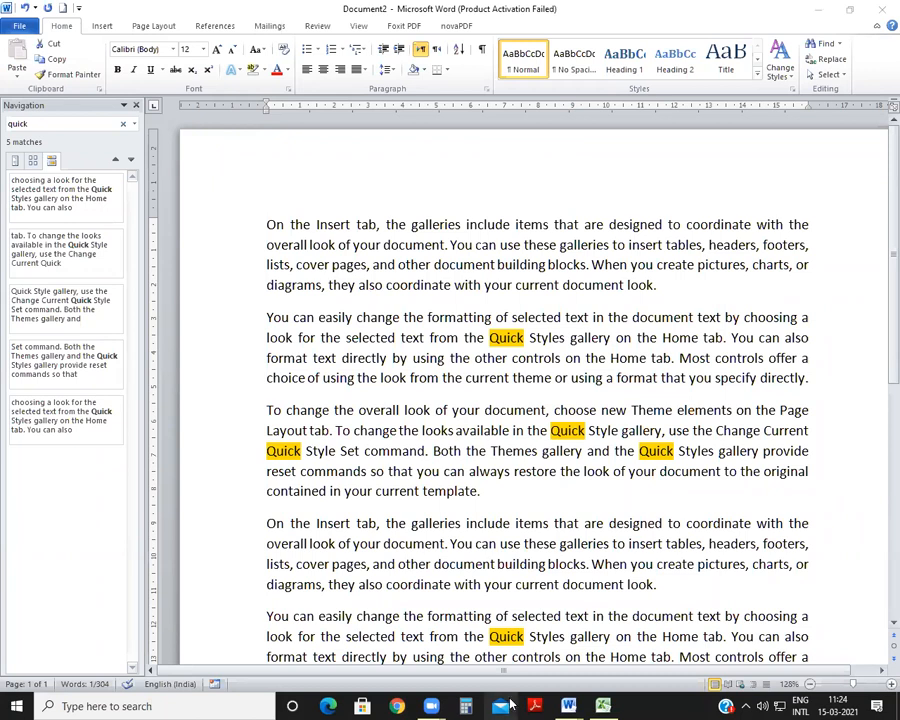
Switch to Document1 to view the lesson's topic page, and return to Document2
mouse_move(568, 706)
left_click(531, 624)
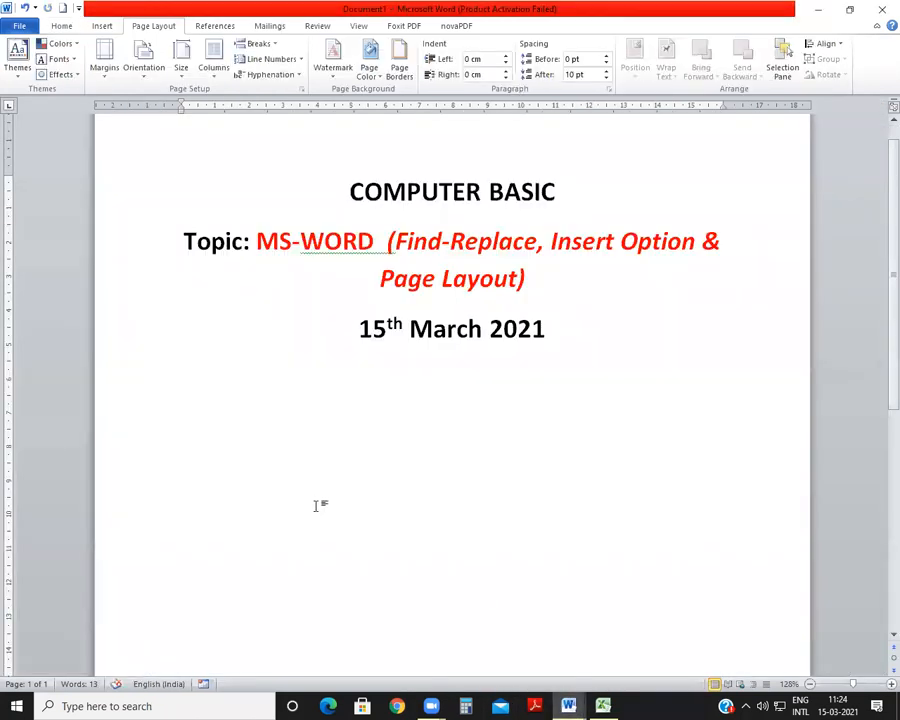
mouse_move(568, 706)
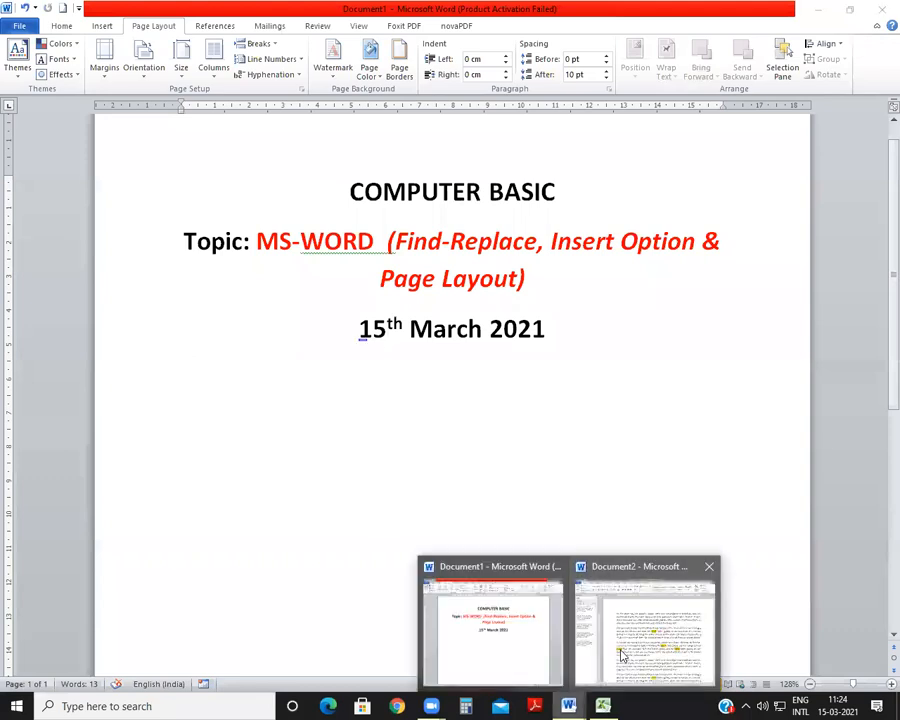
left_click(643, 624)
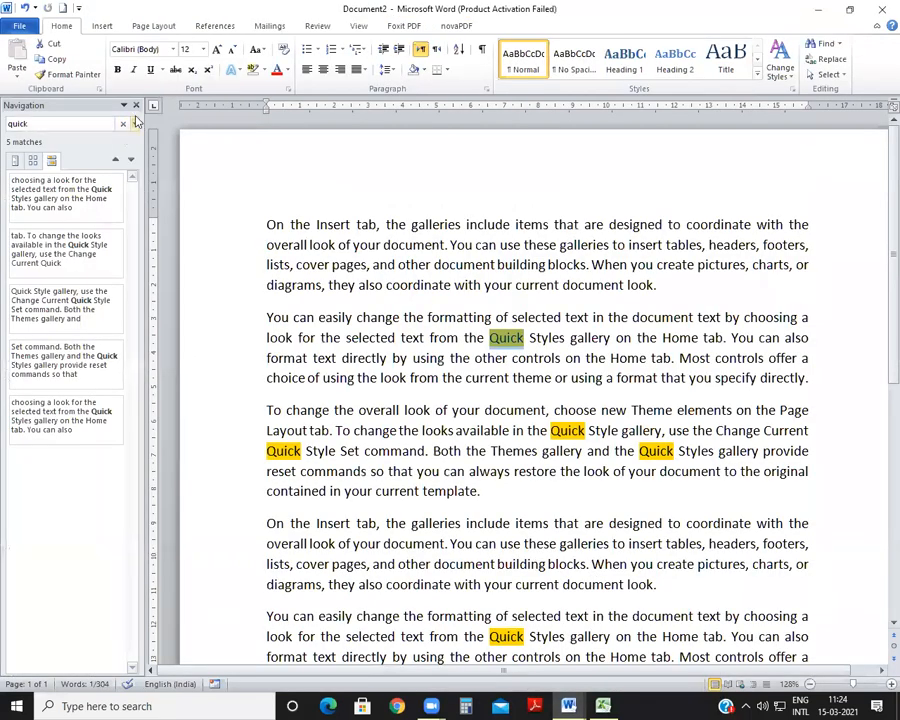
Close the document search and bring up the insert commands, with the cursor in the first paragraph
left_click(137, 106)
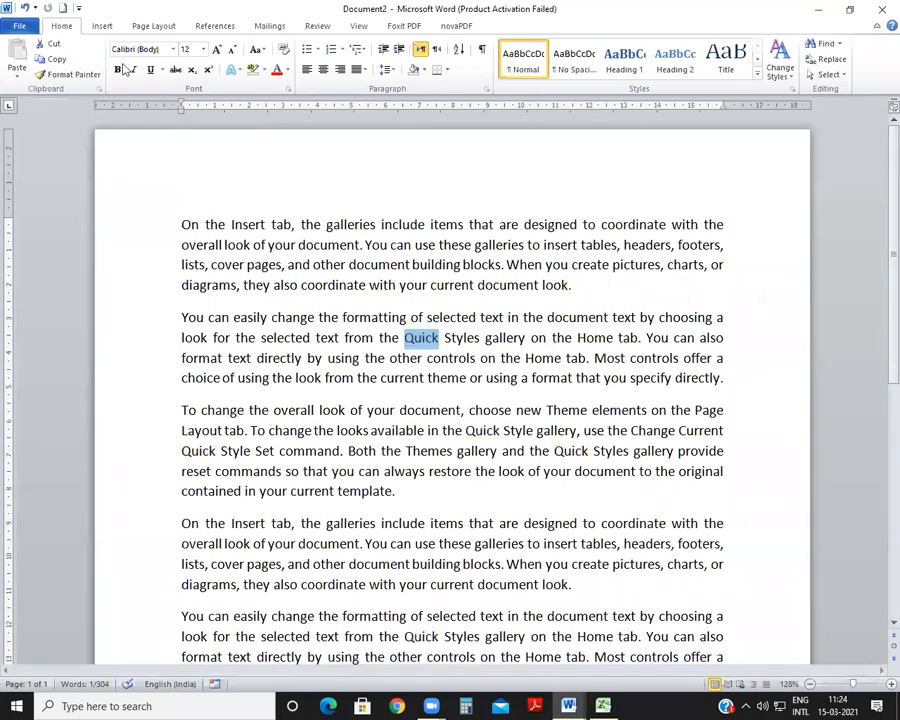
left_click(102, 26)
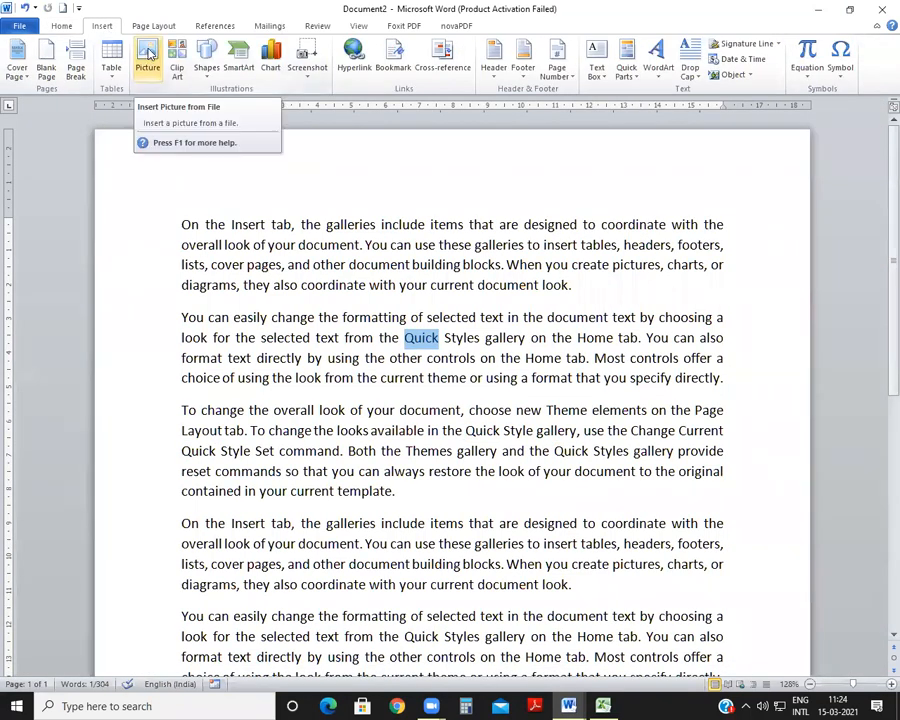
left_click(438, 214)
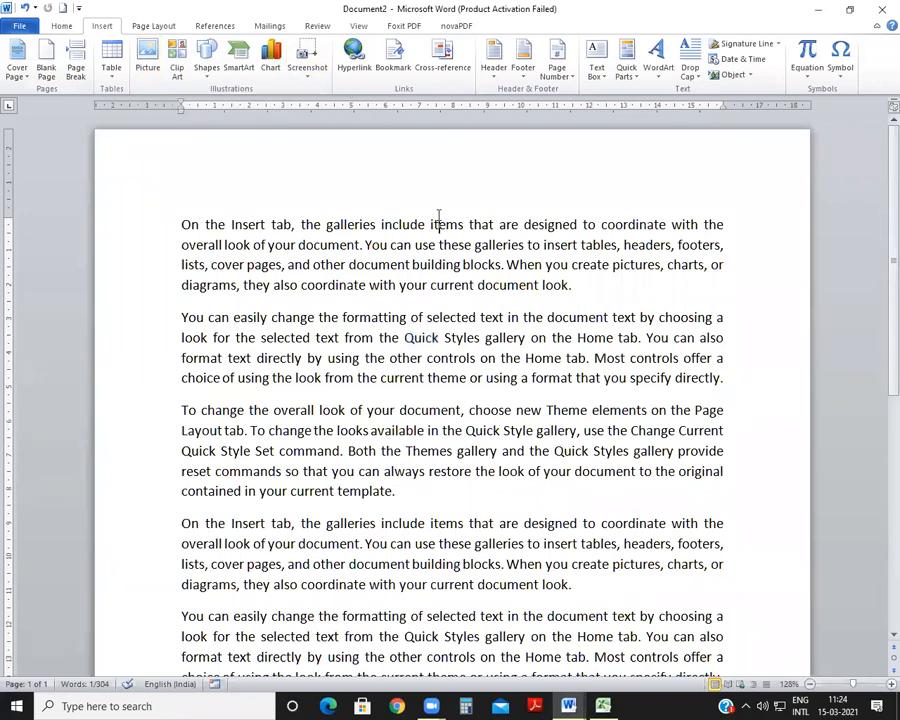
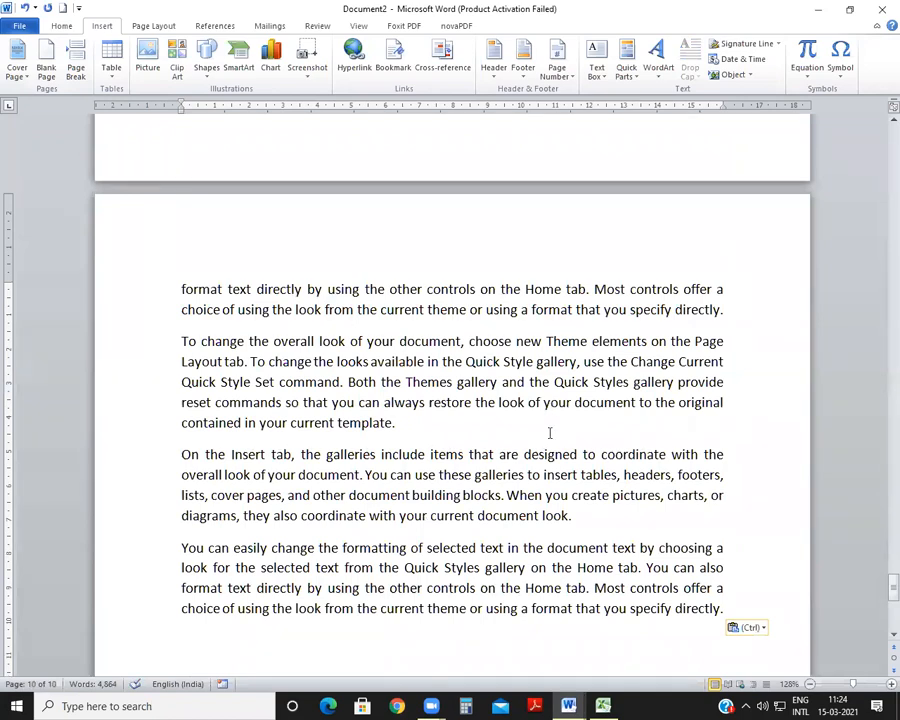
Examine the pages of repeated sample text from the document's end back towards its beginning, noting the page numbers
scroll(221, 478, "up", 8)
scroll(221, 481, "down", 1)
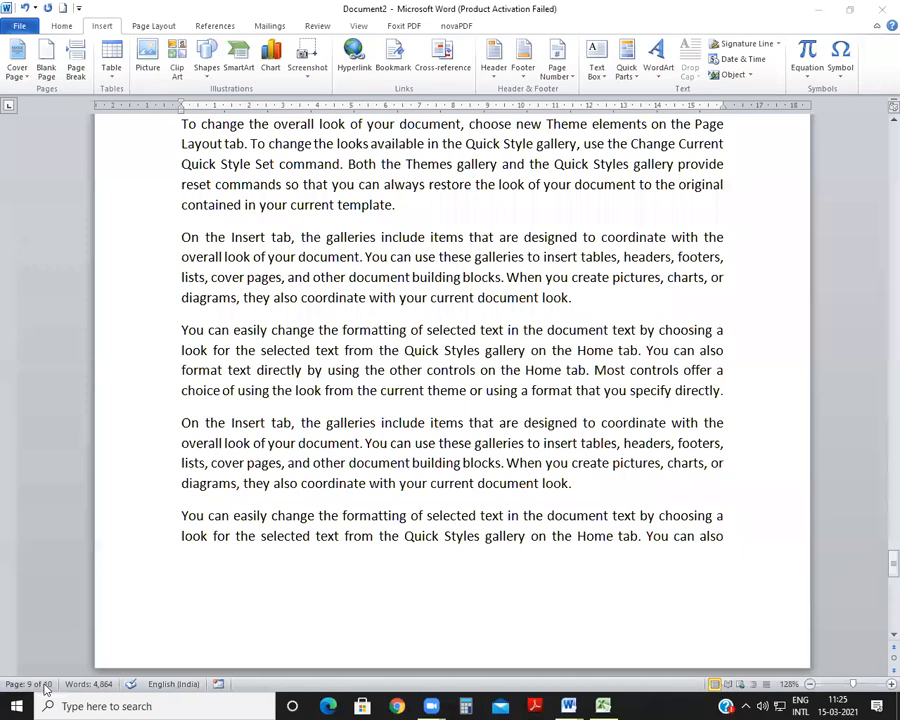
scroll(205, 613, "down", 10)
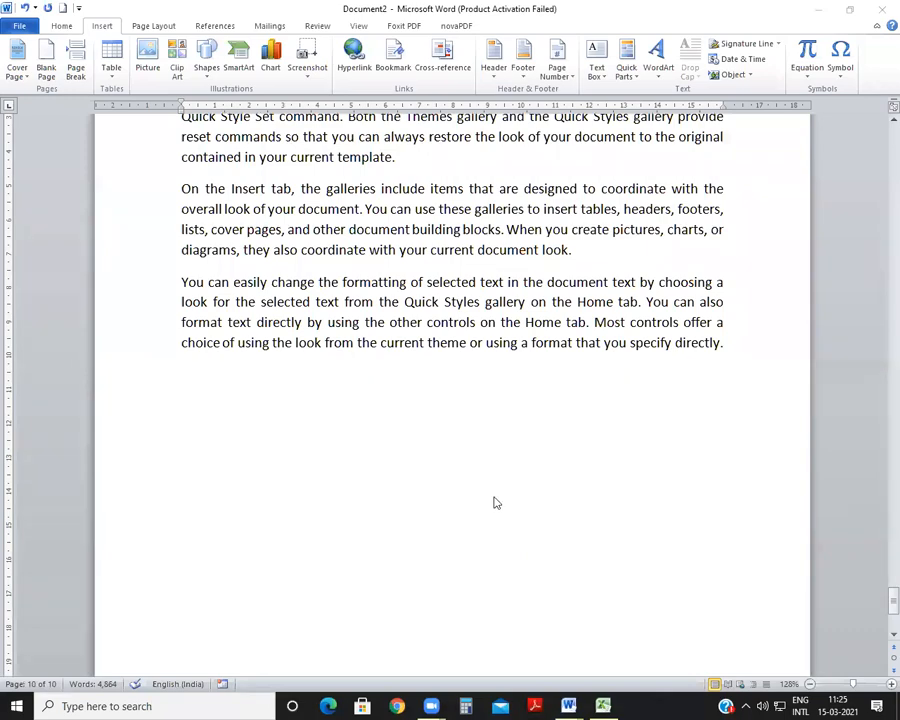
scroll(494, 500, "up", 12)
scroll(538, 513, "up", 10)
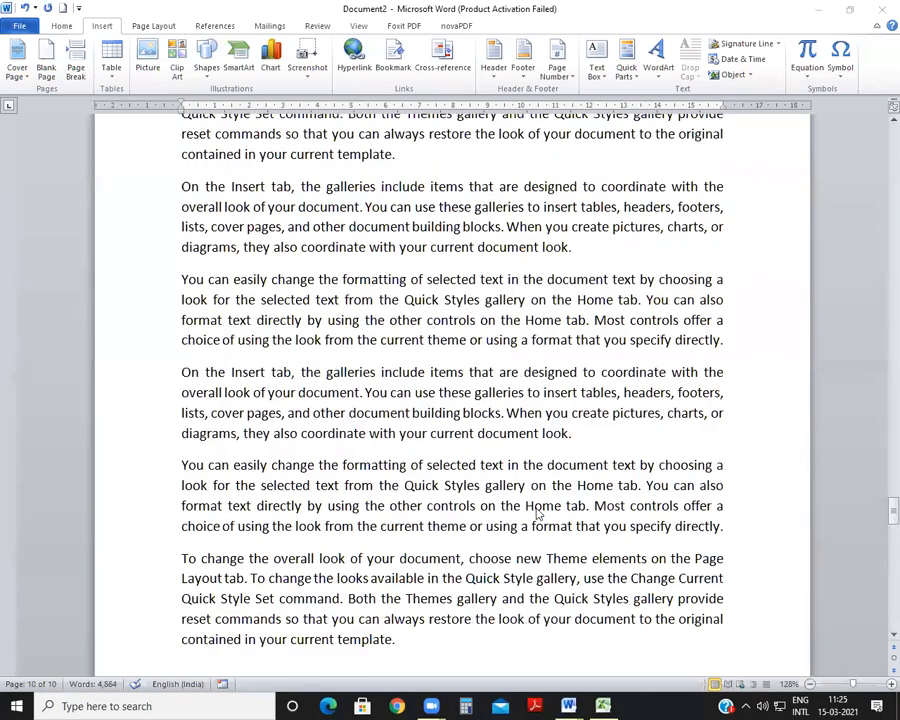
scroll(538, 518, "down", 6)
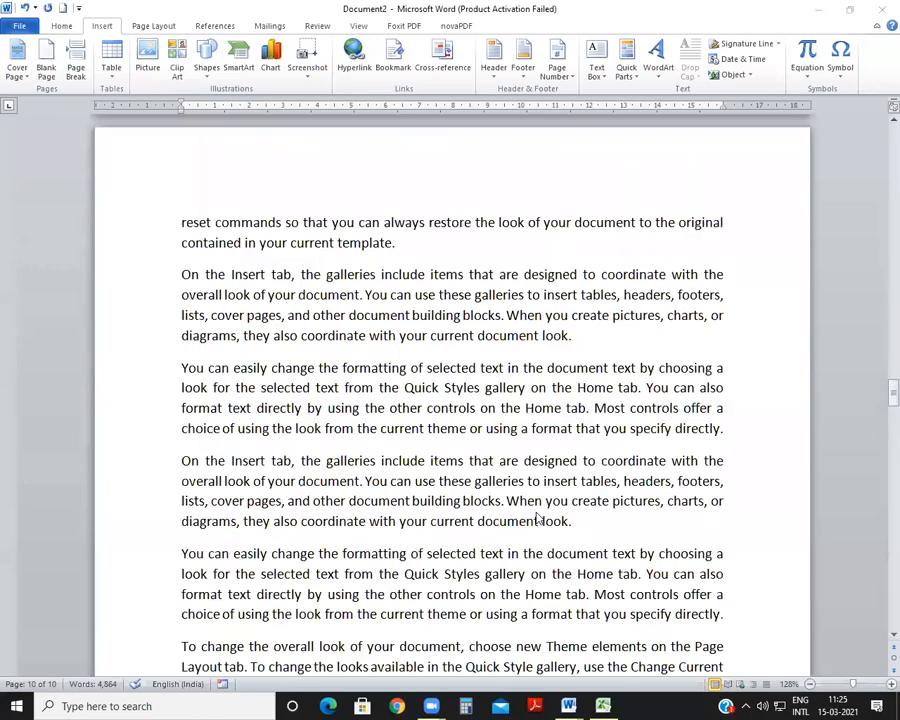
scroll(538, 518, "up", 15)
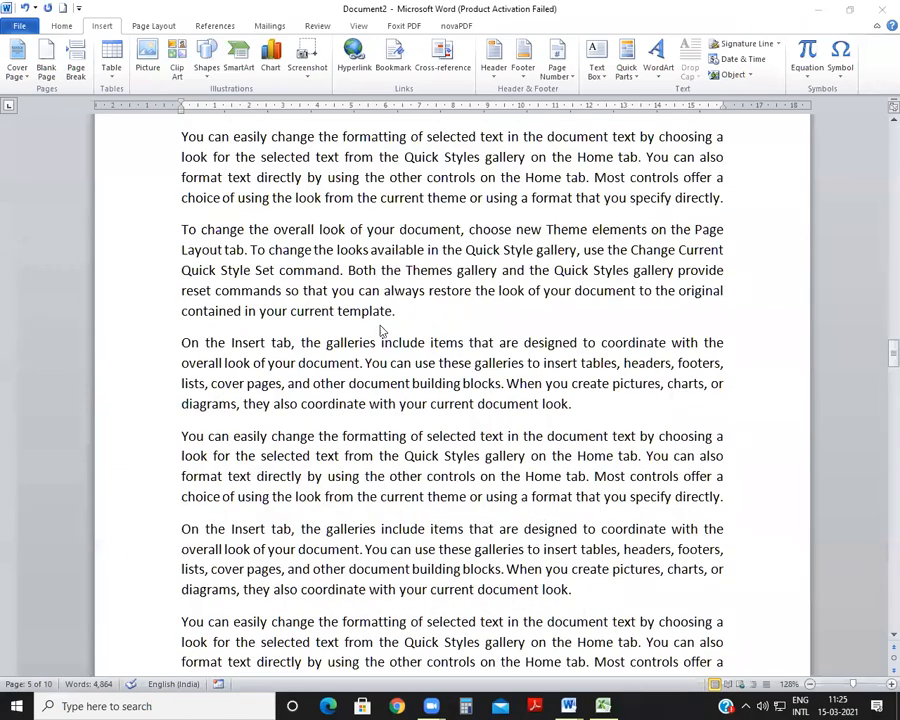
scroll(337, 410, "up", 15)
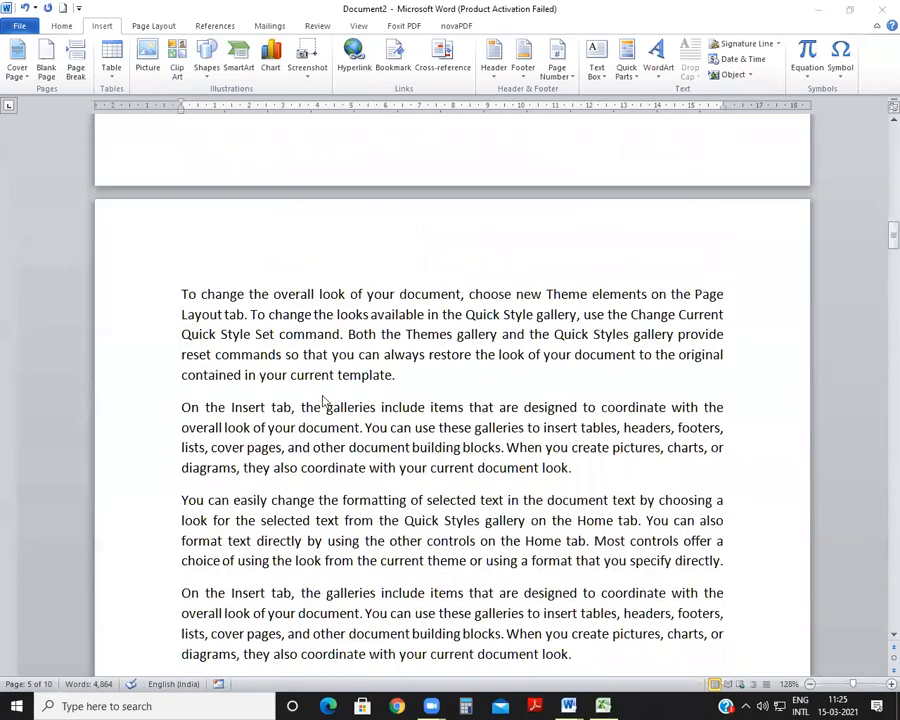
Insert the built-in Exposure cover page at the start of the document
scroll(320, 399, "up", 5)
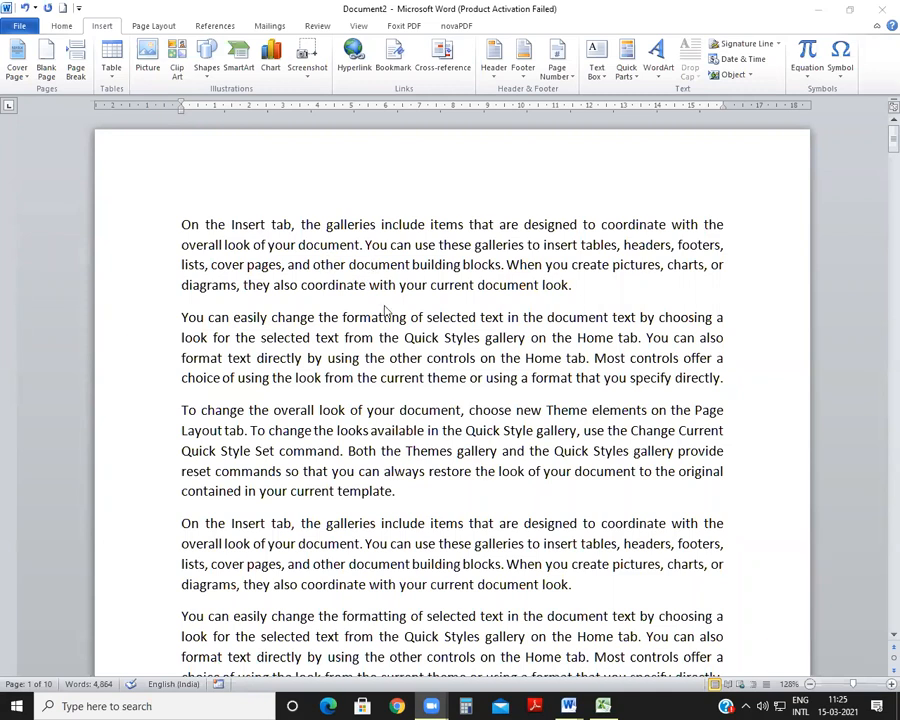
left_click(18, 70)
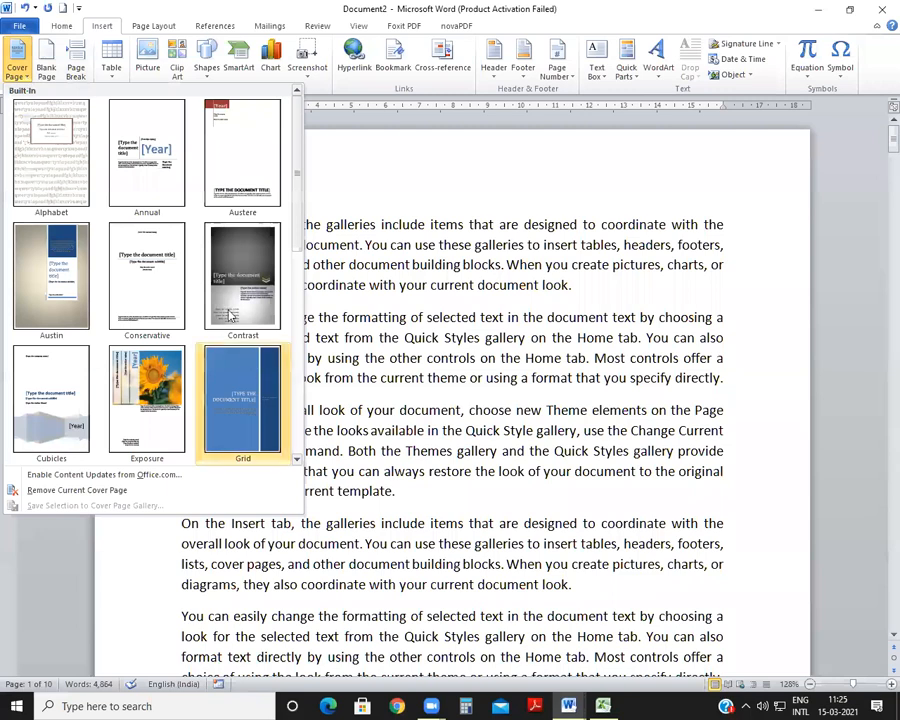
scroll(147, 253, "down", 1)
scroll(147, 253, "up", 1)
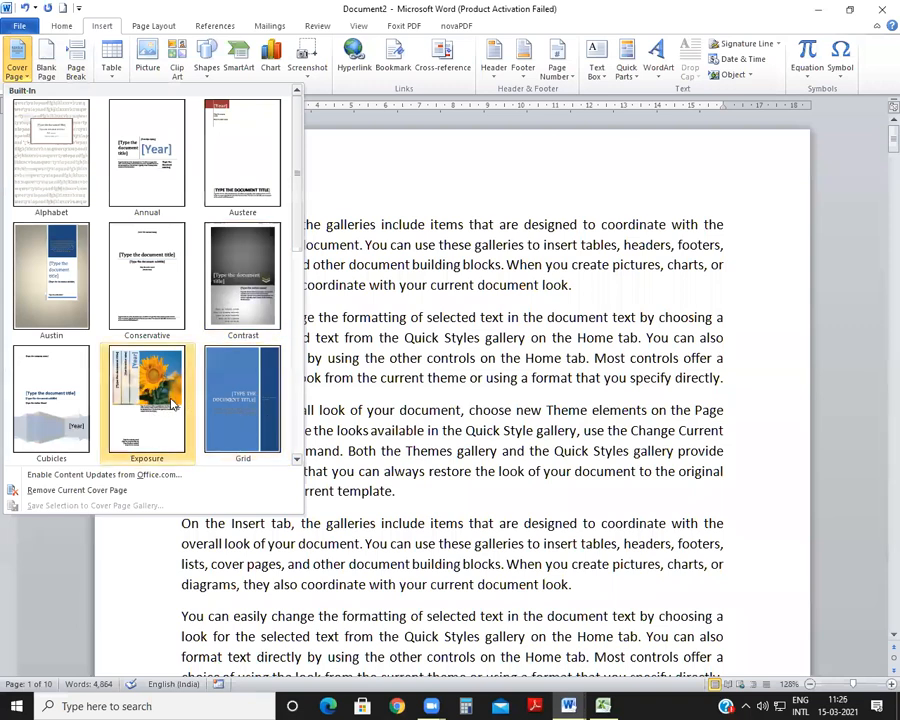
scroll(171, 404, "down", 4)
scroll(171, 404, "up", 5)
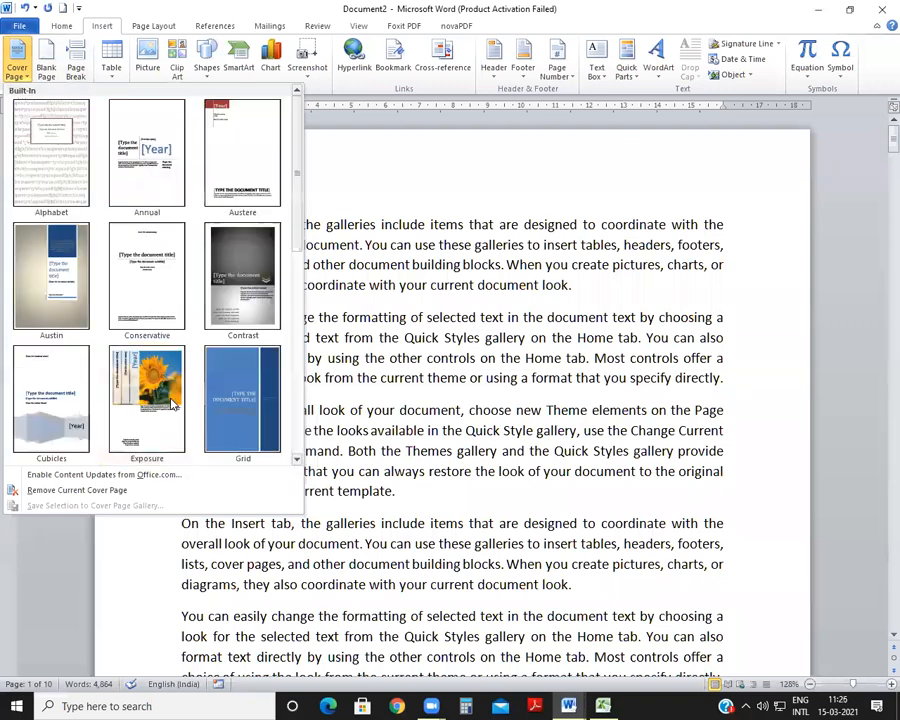
left_click(152, 392)
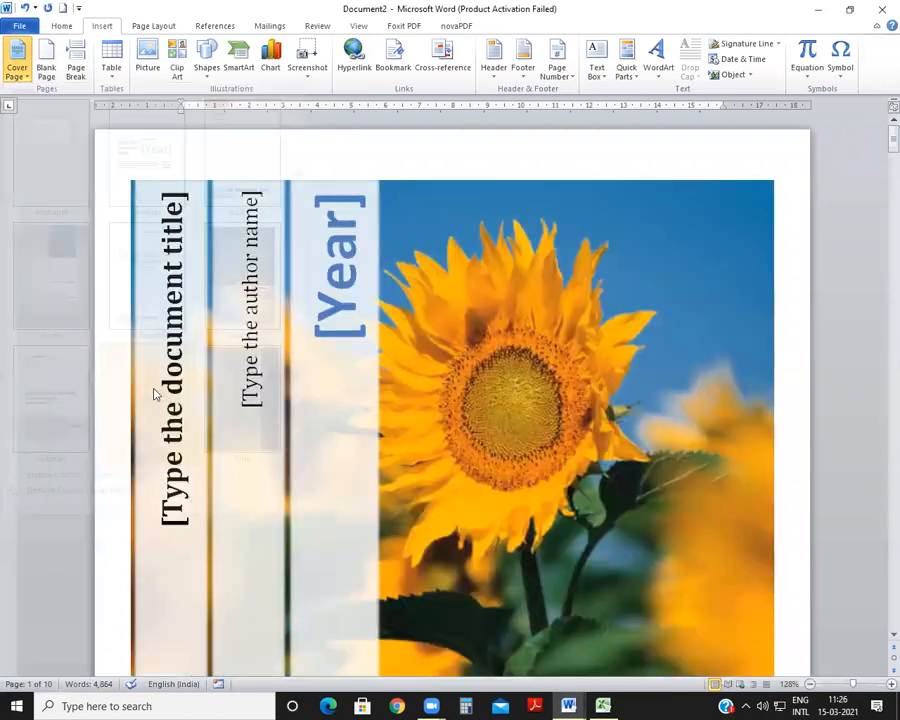
Examine the new cover page from its title area down to the company placeholders, and check the page count
scroll(149, 394, "down", 3)
scroll(149, 394, "down", 1)
scroll(149, 394, "up", 5)
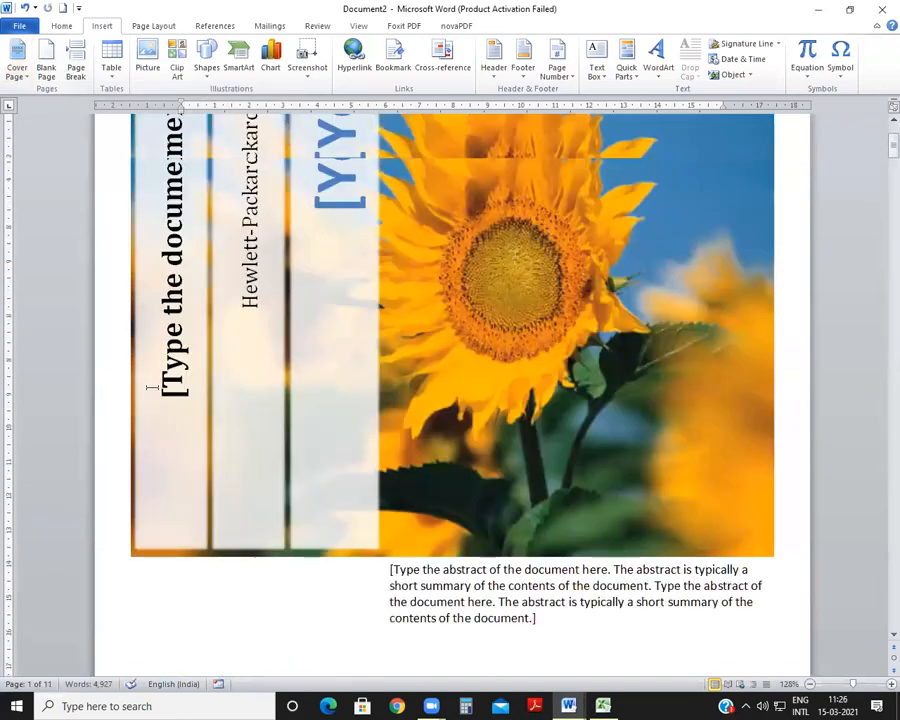
scroll(150, 394, "down", 7)
scroll(152, 394, "down", 3)
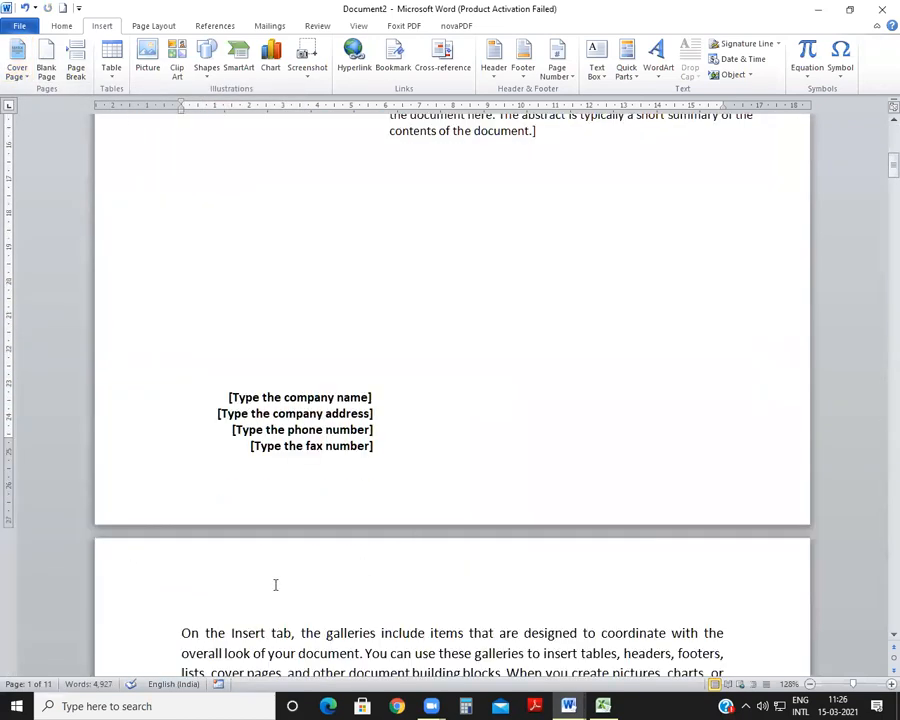
scroll(36, 699, "up", 1)
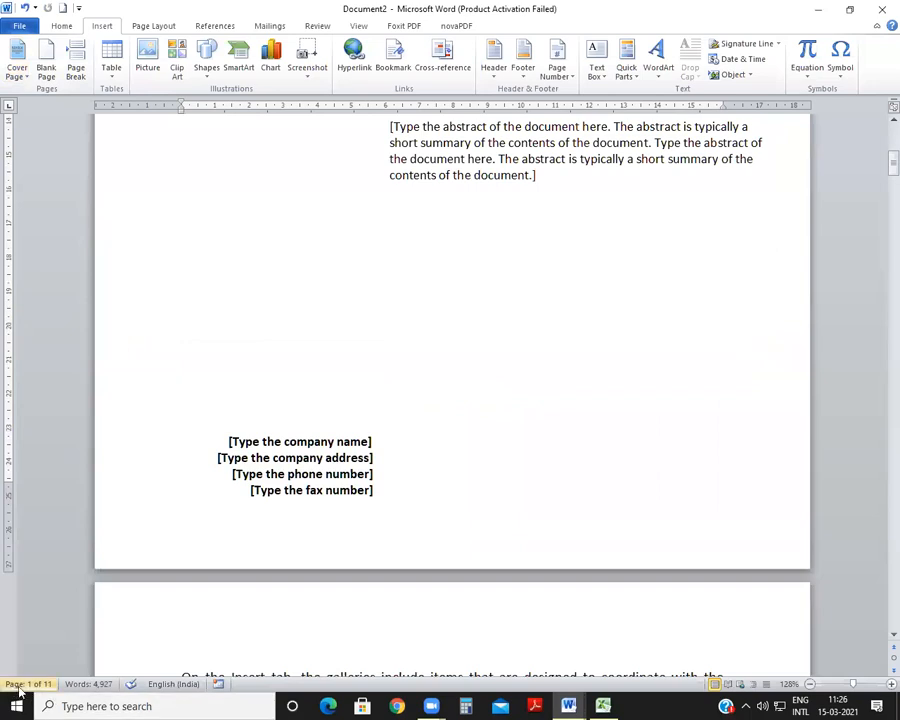
left_click(427, 705)
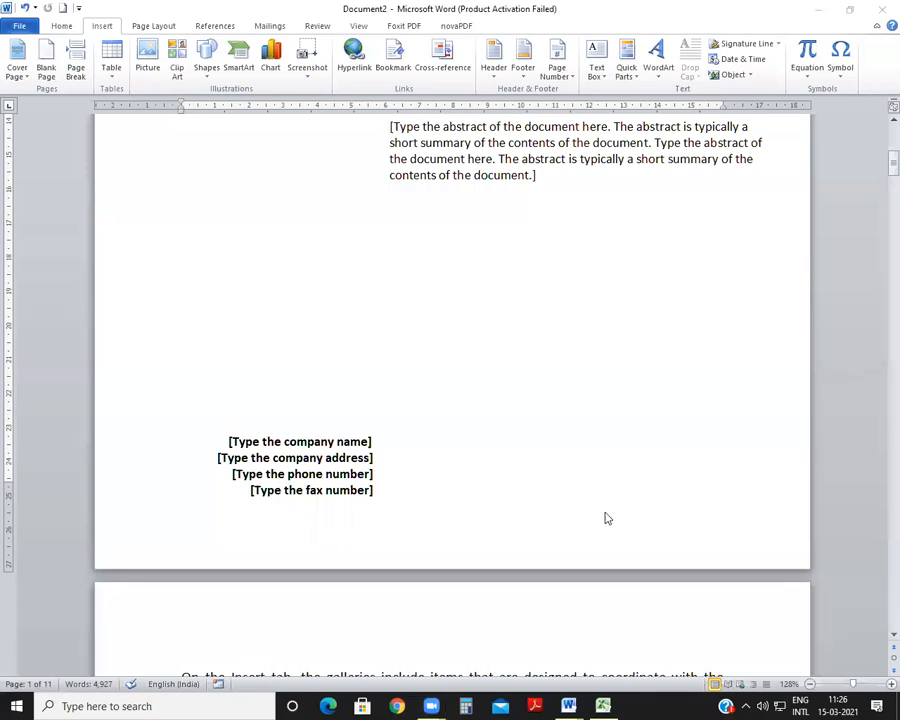
scroll(531, 491, "up", 10)
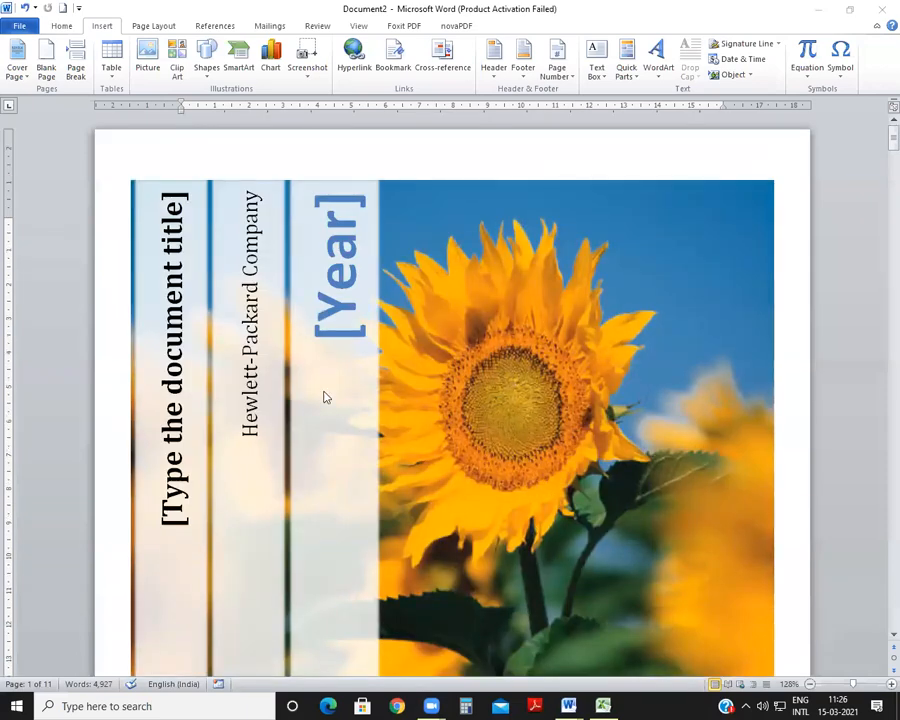
Enter "Article for January month" as the document title on the cover page
left_click(162, 300)
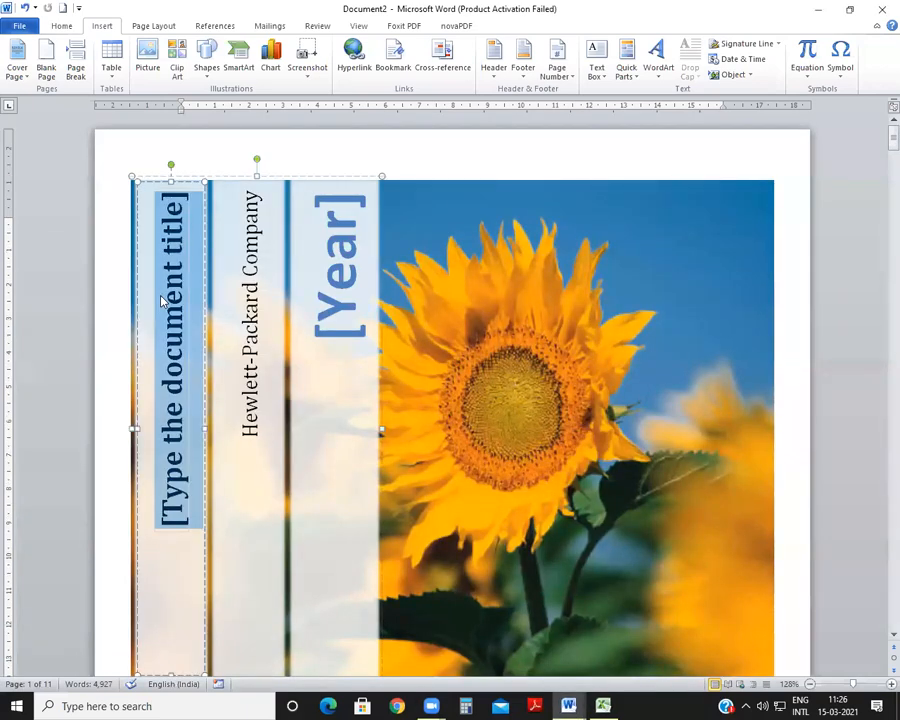
scroll(392, 357, "down", 3)
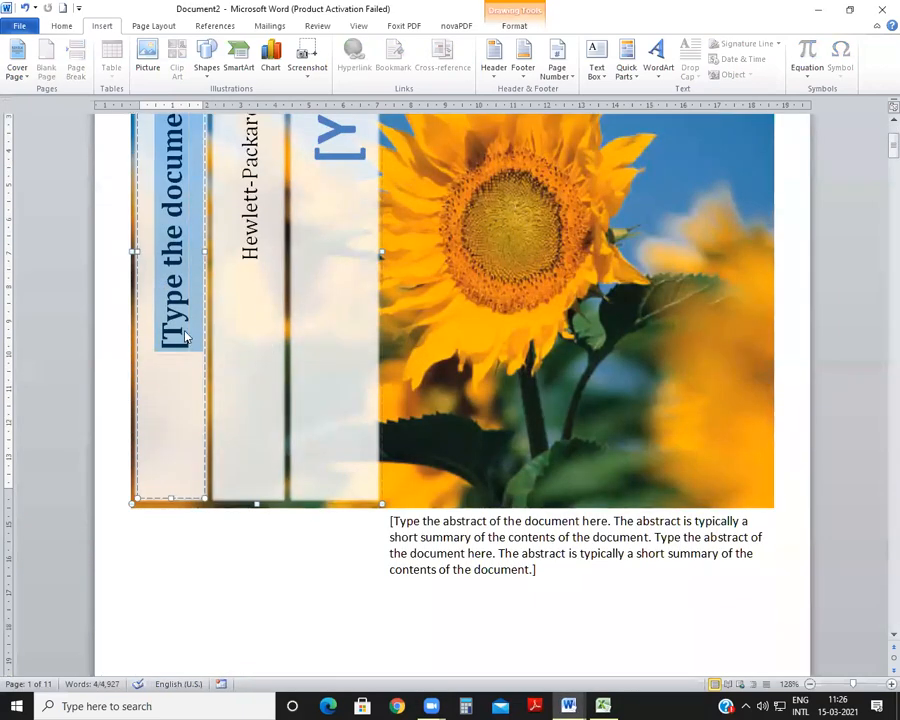
scroll(390, 325, "up", 3)
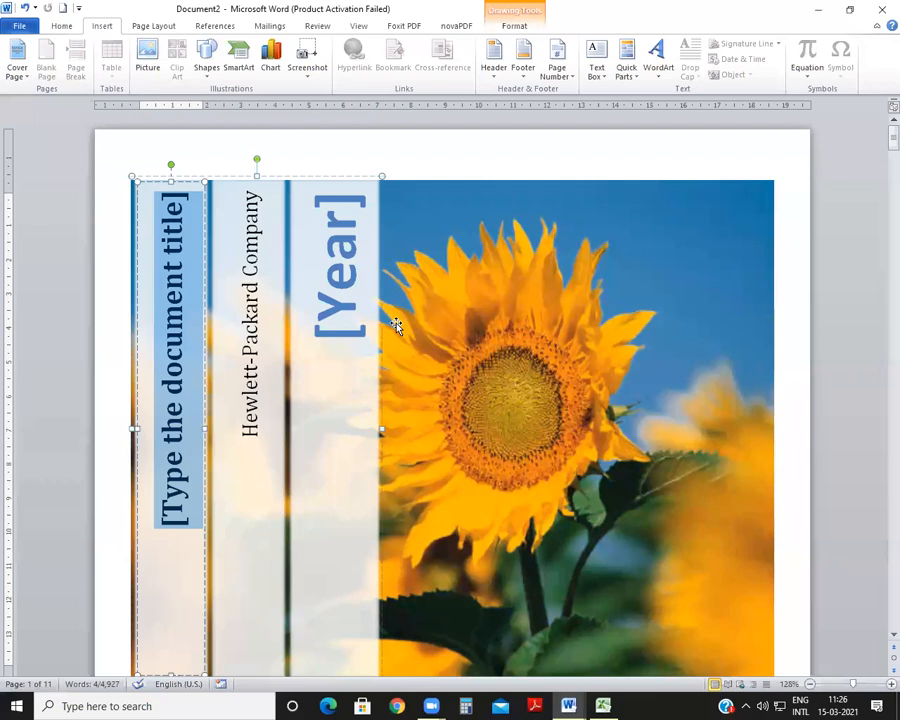
type("article for january")
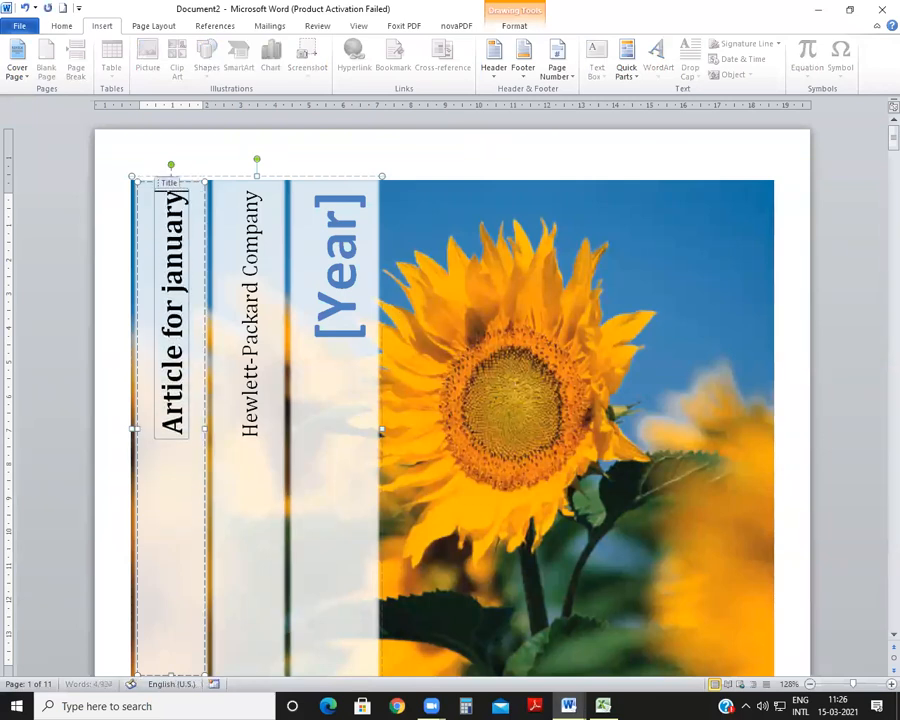
type(" mon")
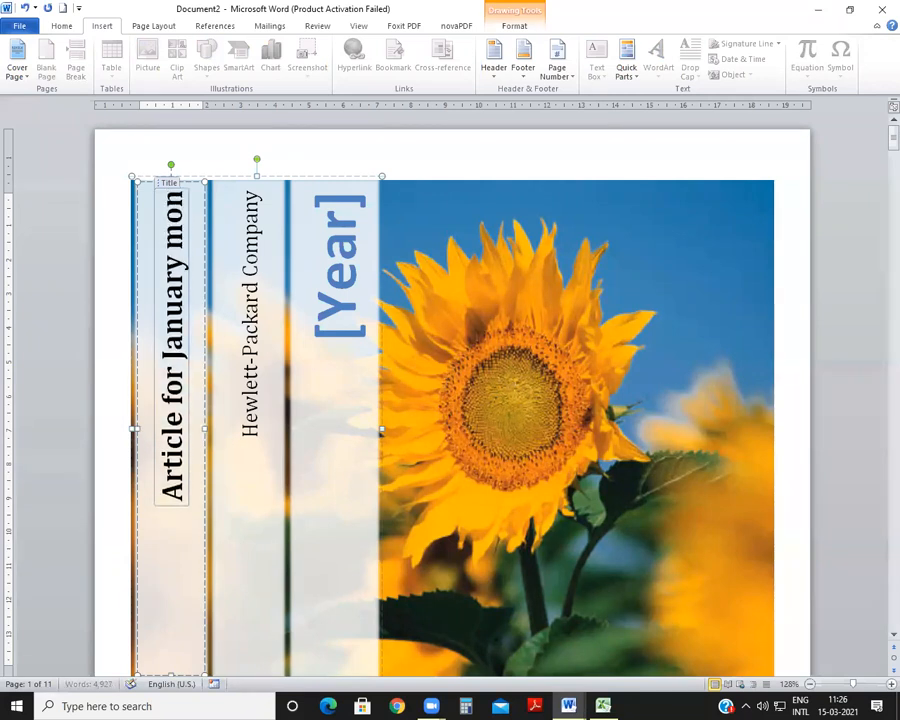
type("th")
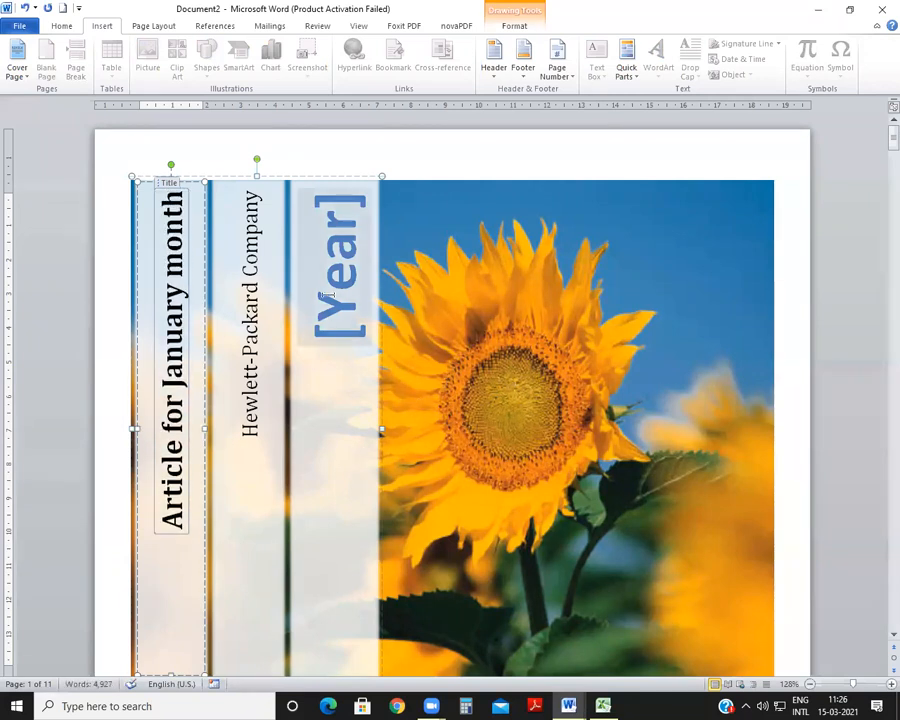
Set the year on the cover page to 2021
left_click(327, 296)
type("201")
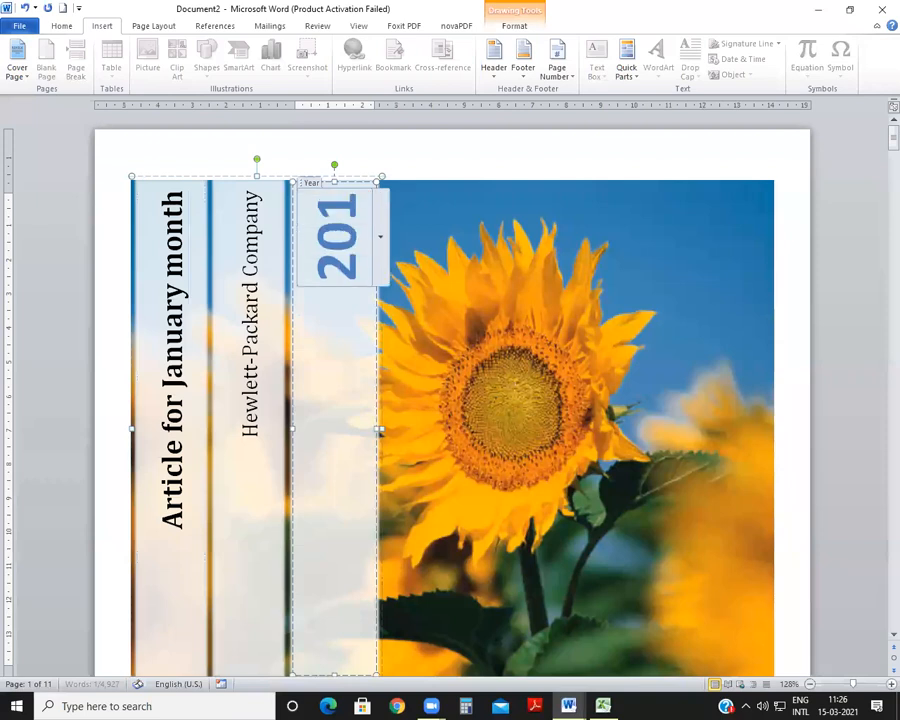
key("BackSpace")
type("2")
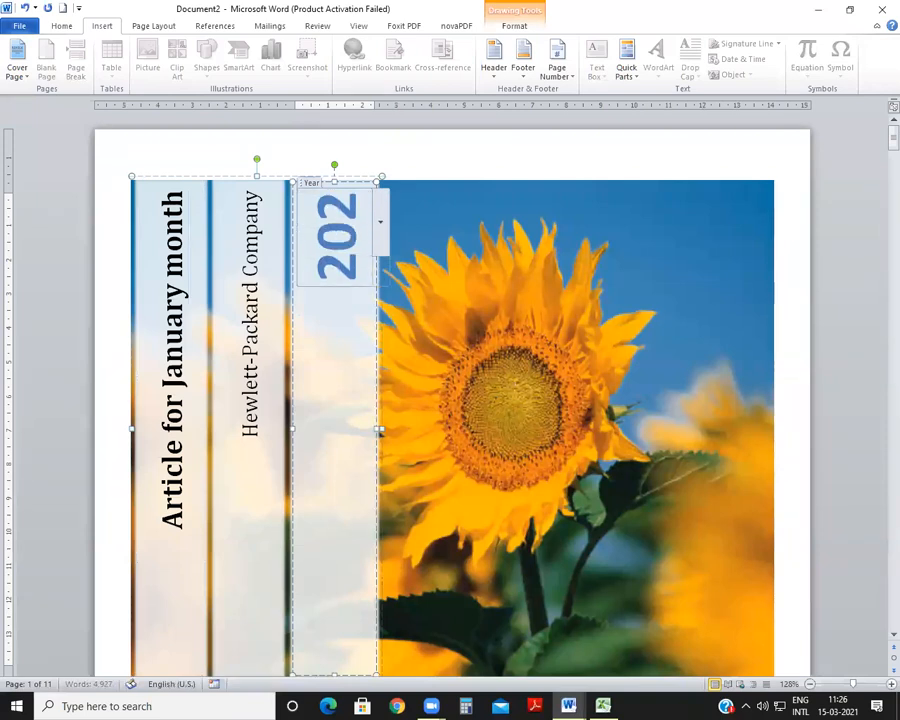
type("1")
Try entering "bosco delhi" inside the cover page's author text
left_click(243, 399)
type("boss")
type("o delhi")
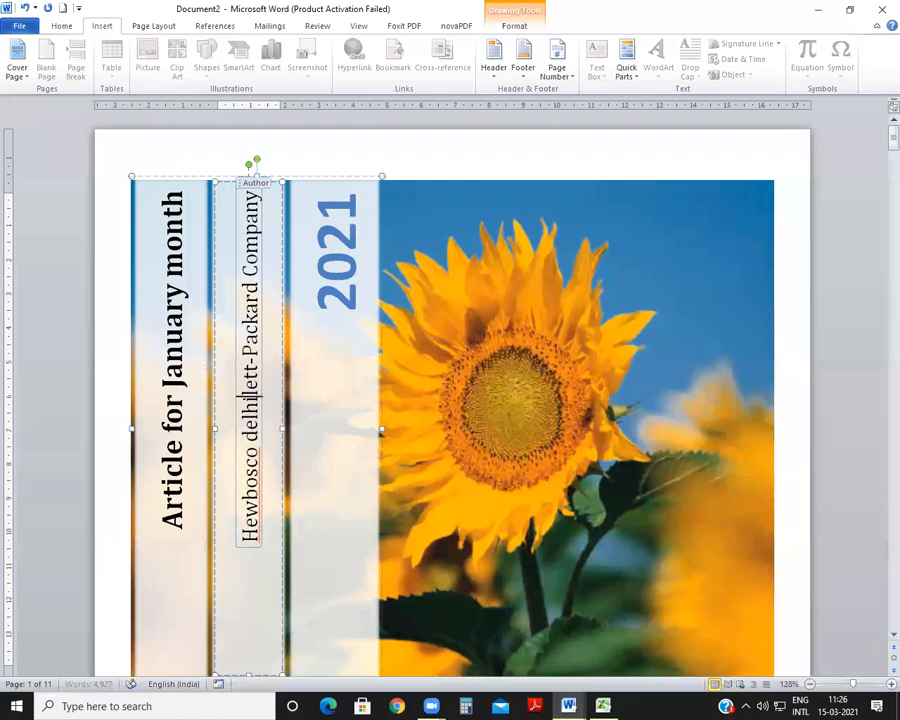
key("BackSpace")
key("BackSpace")
key("BackSpace")
key("BackSpace")
key("BackSpace")
key("BackSpace")
key("BackSpace")
key("BackSpace")
key("BackSpace")
key("BackSpace")
key("BackSpace")
key("BackSpace")
key("BackSpace")
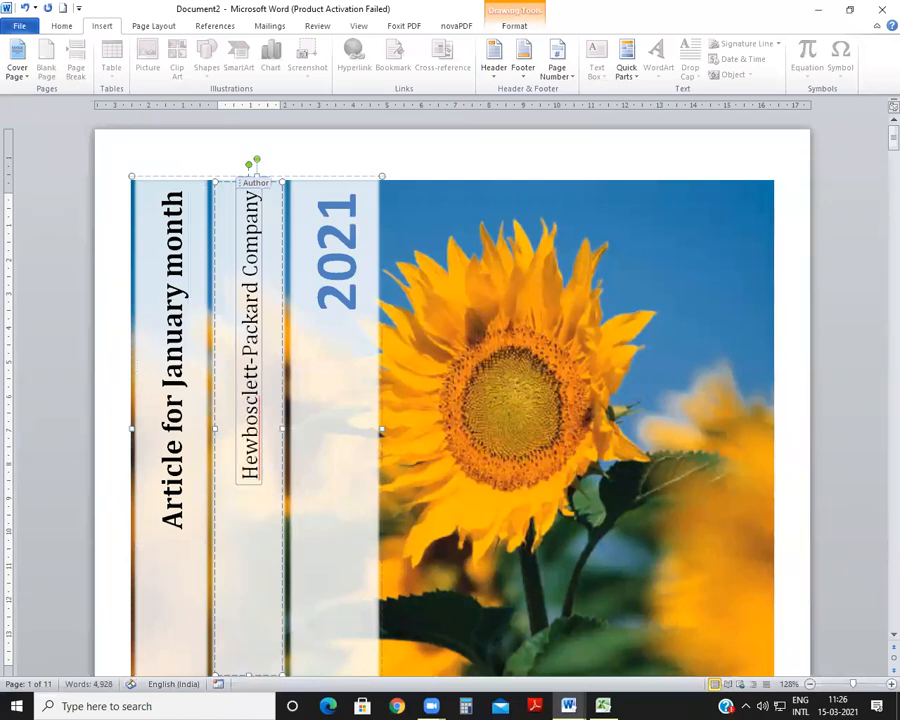
Delete the remaining author text from the column between the cover page's title and year
key("Delete")
key("Delete")
key("Delete")
key("Delete")
key("Delete")
key("Delete")
key("Delete")
key("Delete")
key("Delete")
key("Delete")
key("Delete")
key("Delete")
key("Delete")
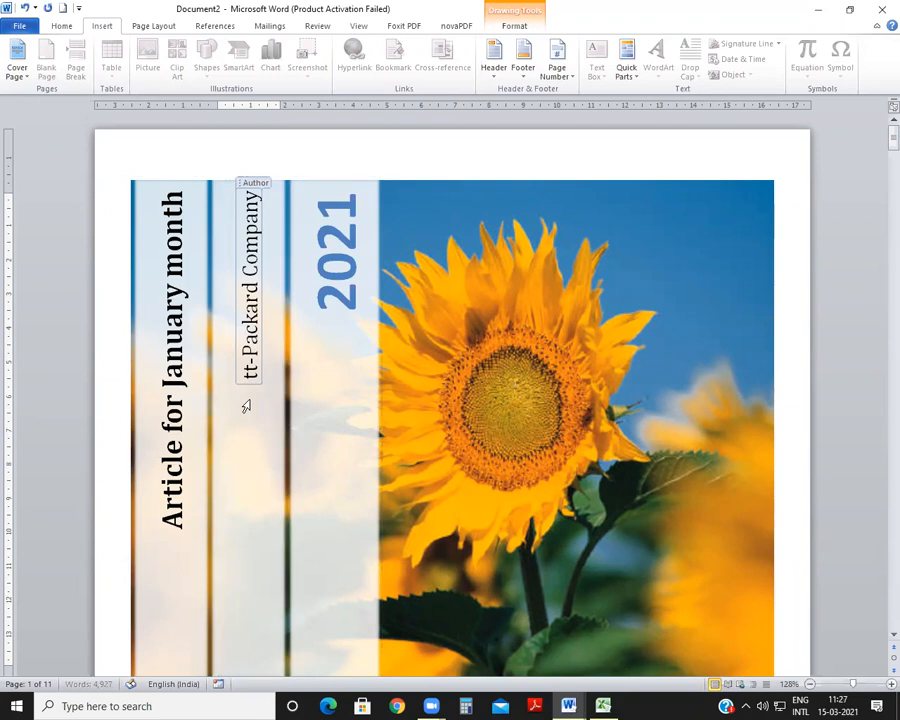
key("Delete")
key("Delete")
key("Delete")
key("Delete")
key("Delete")
key("Delete")
key("Delete")
key("Escape")
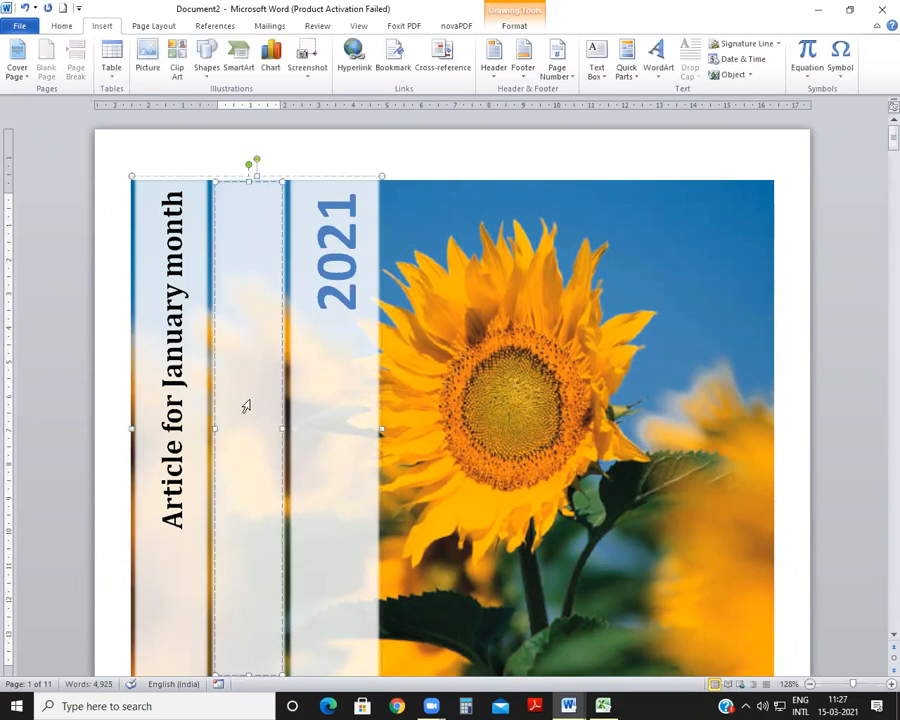
type("march")
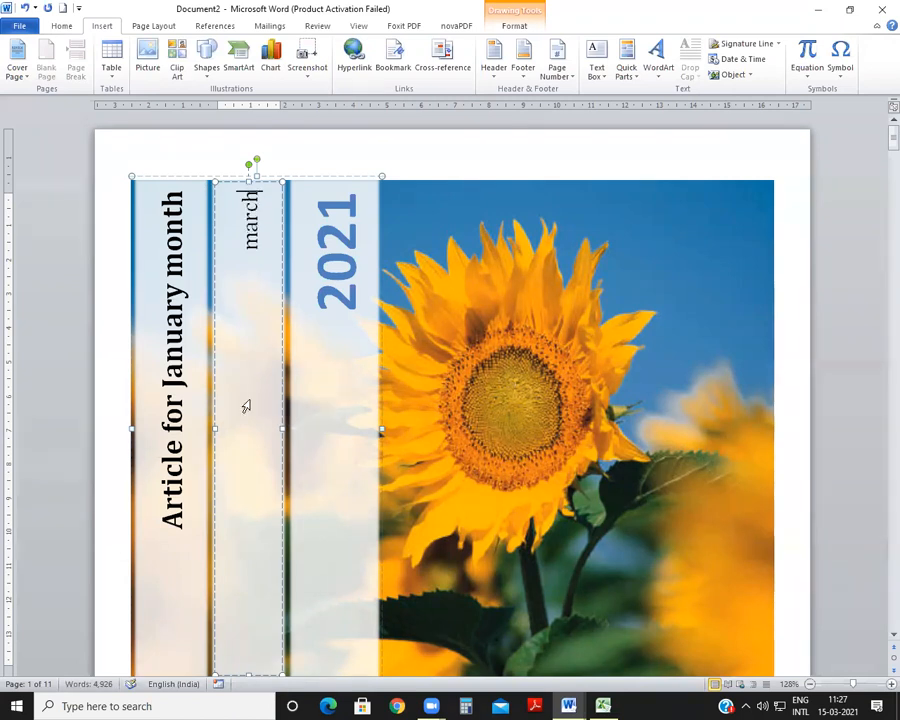
type("article")
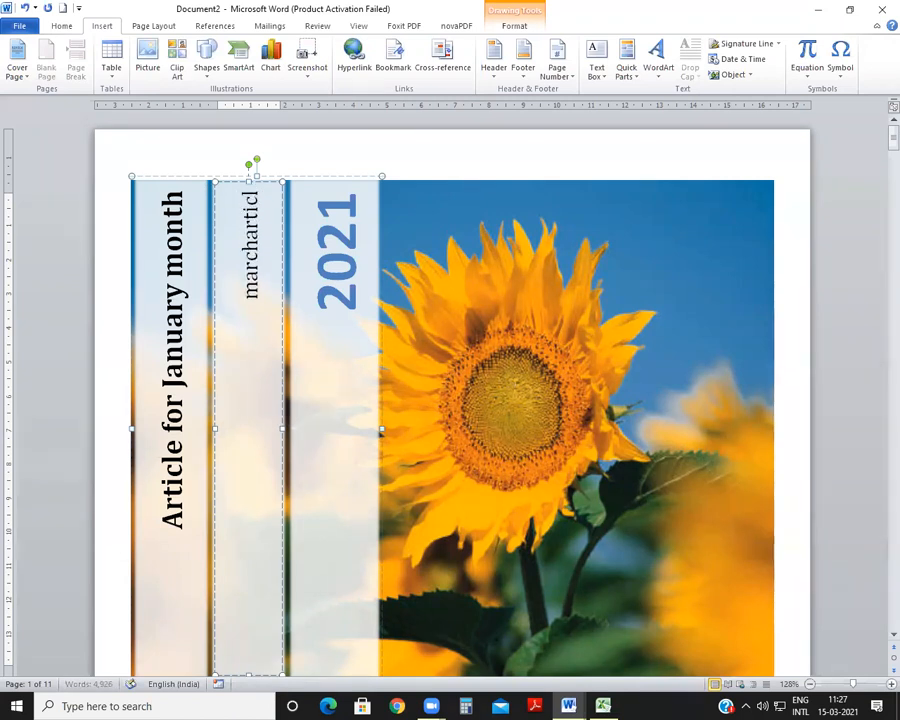
key("BackSpace")
key("BackSpace")
key("BackSpace")
key("BackSpace")
key("BackSpace")
key("BackSpace")
key("BackSpace")
key("BackSpace")
key("BackSpace")
key("BackSpace")
key("BackSpace")
key("BackSpace")
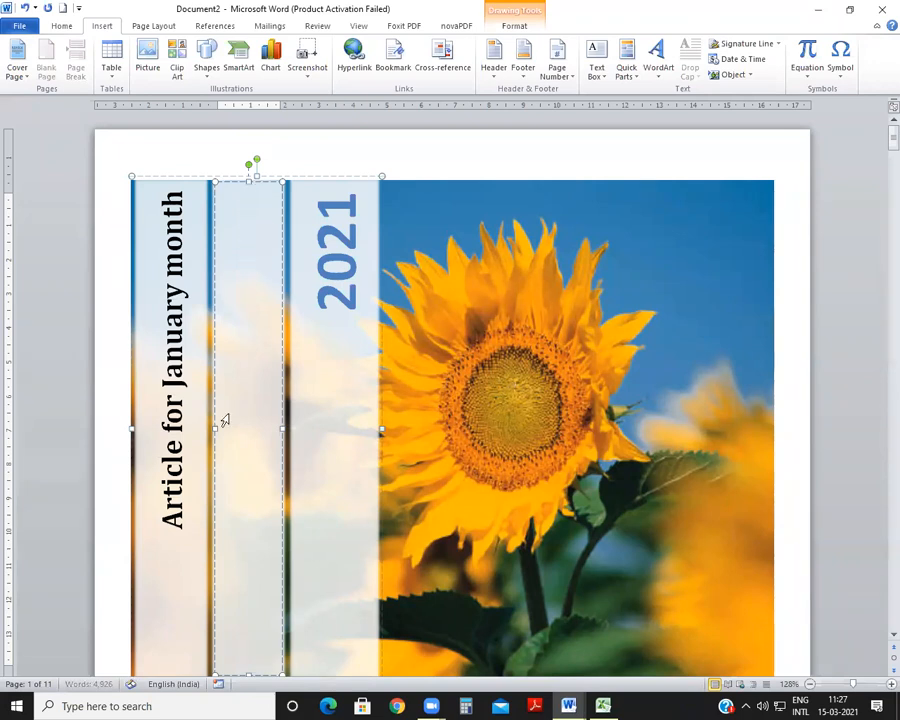
Enter "March Activity" in the emptied column between the cover page's title and year
type("March Activity")
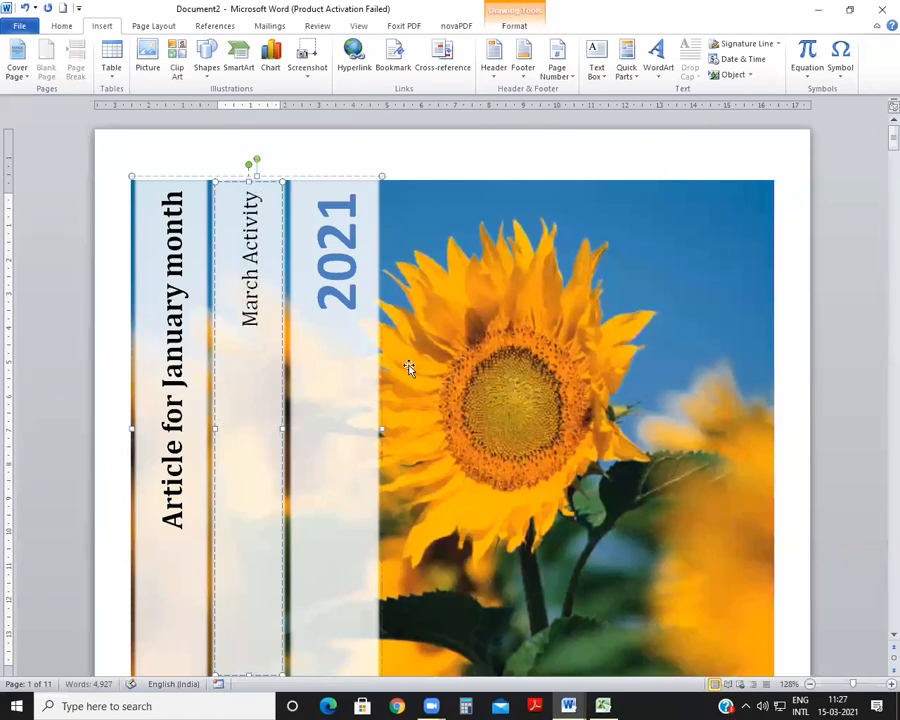
Replace the cover page's title text with "BOSCO DELHI"
left_click(186, 381)
key("Home")
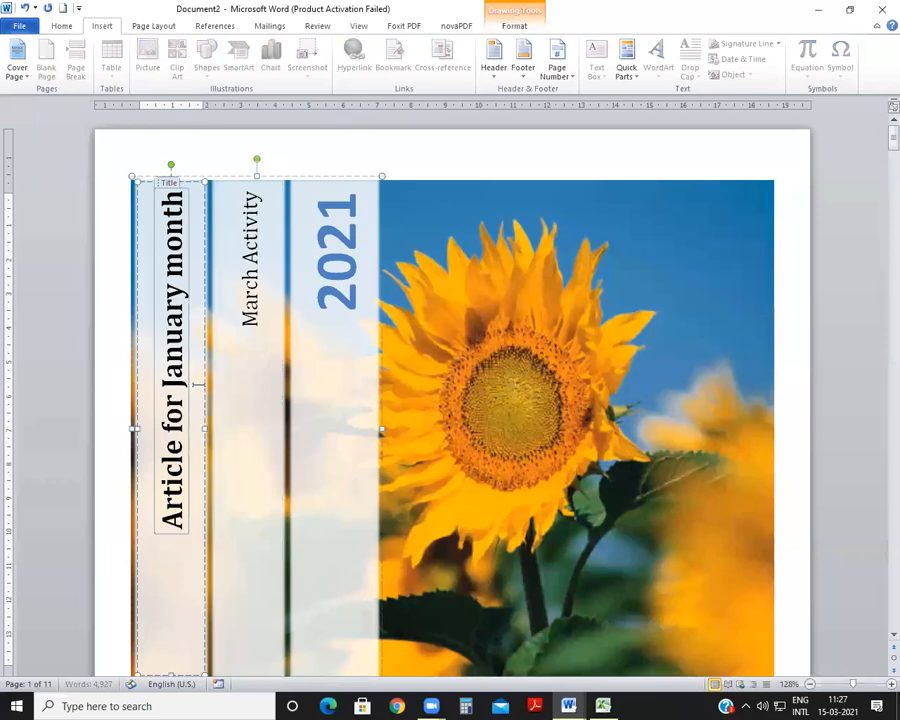
key("Delete")
key("Delete")
key("Delete")
key("Delete")
key("Delete")
key("Delete")
key("Delete")
key("Delete")
key("Delete")
key("Delete")
key("Delete")
key("Delete")
key("Delete")
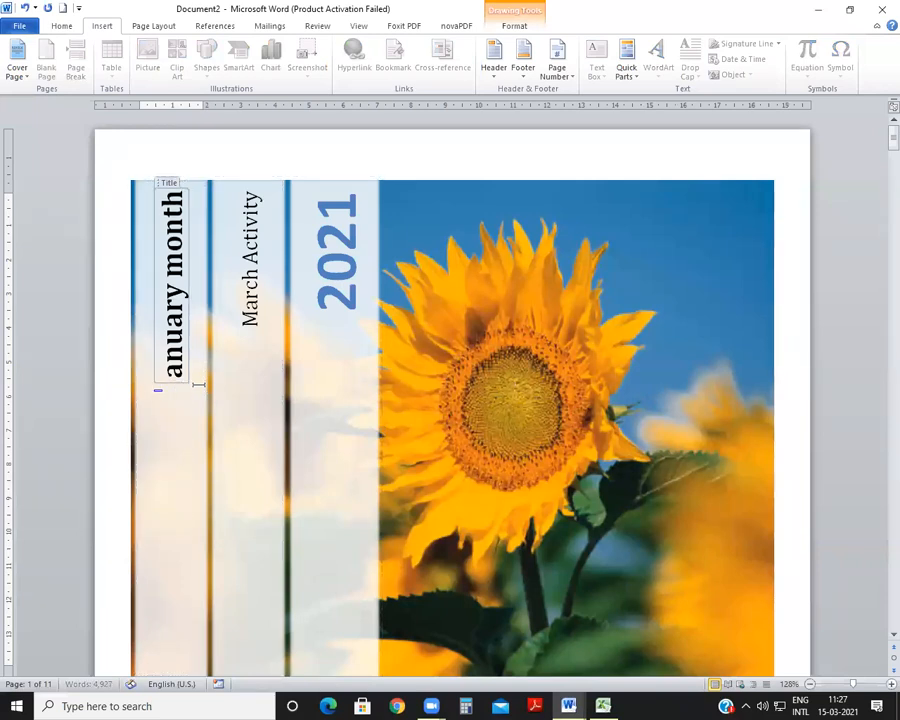
key("Delete")
key("Delete")
key("Delete")
key("Delete")
key("Delete")
key("Delete")
key("Delete")
key("Delete")
key("Delete")
key("Delete")
key("Delete")
key("Delete")
left_click(195, 392)
type("BOSCO DEL")
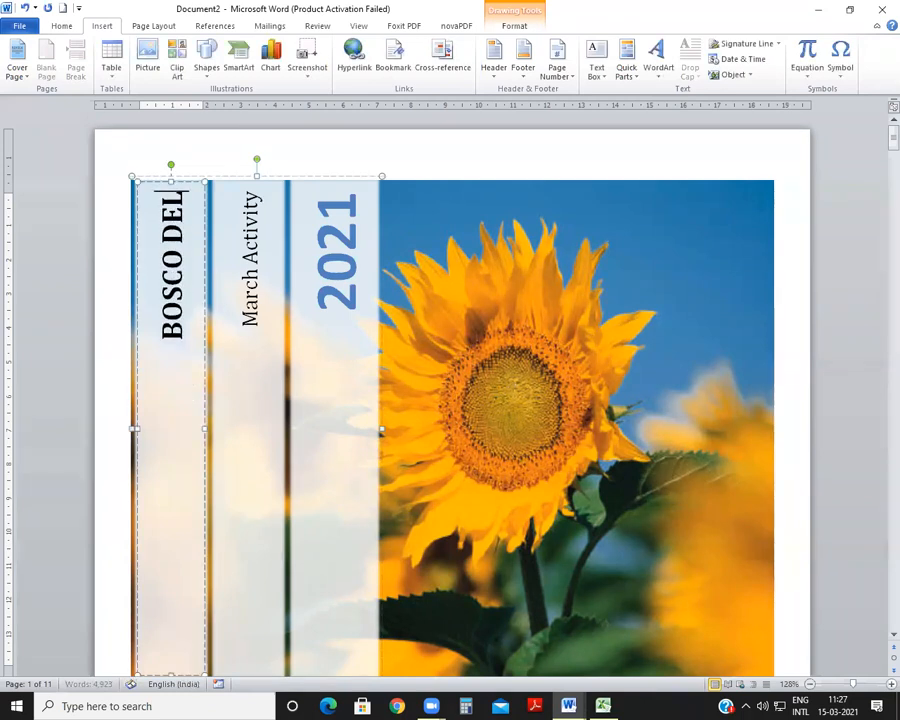
type("HI")
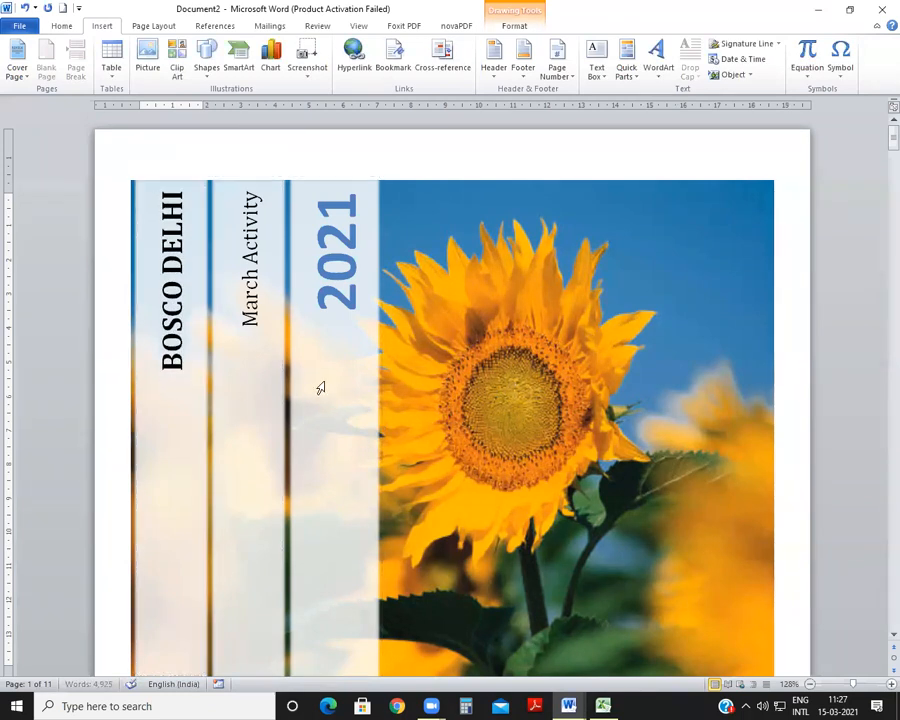
Review the filled-in cover page, checking its title, year column, abstract placeholder and sunflower picture
triple_click(319, 386)
scroll(320, 388, "down", 3)
scroll(320, 388, "down", 2)
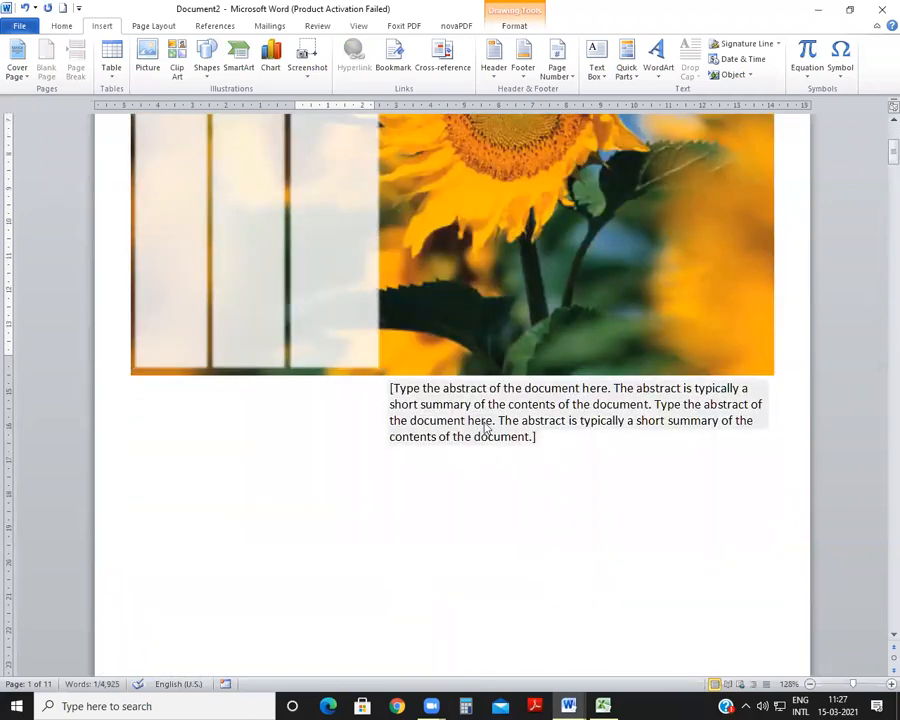
left_click(486, 428)
scroll(290, 404, "up", 4)
left_click(173, 228)
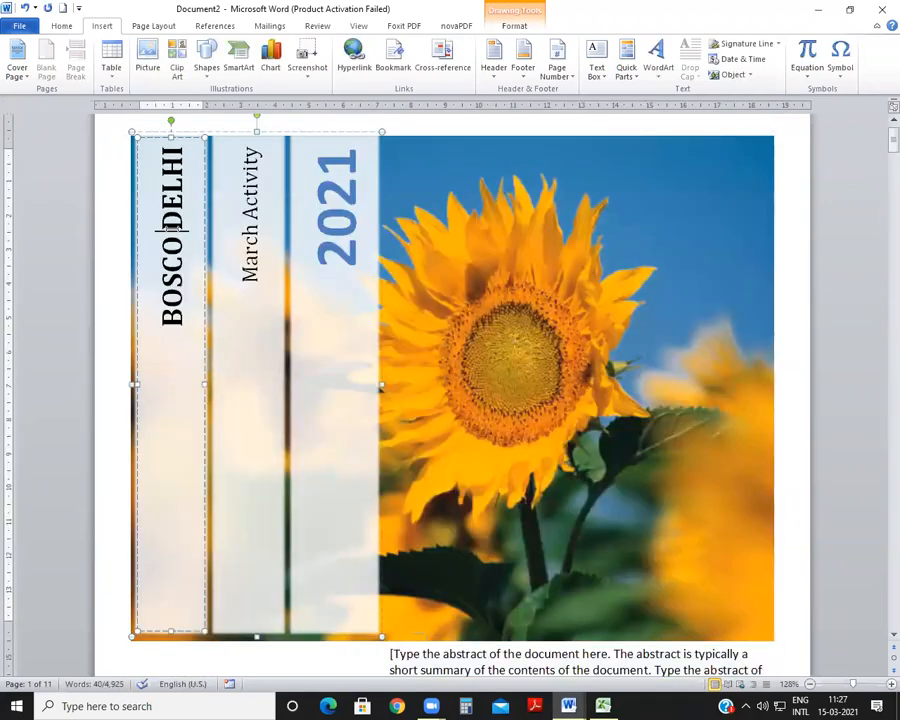
scroll(233, 248, "down", 2)
scroll(240, 255, "up", 3)
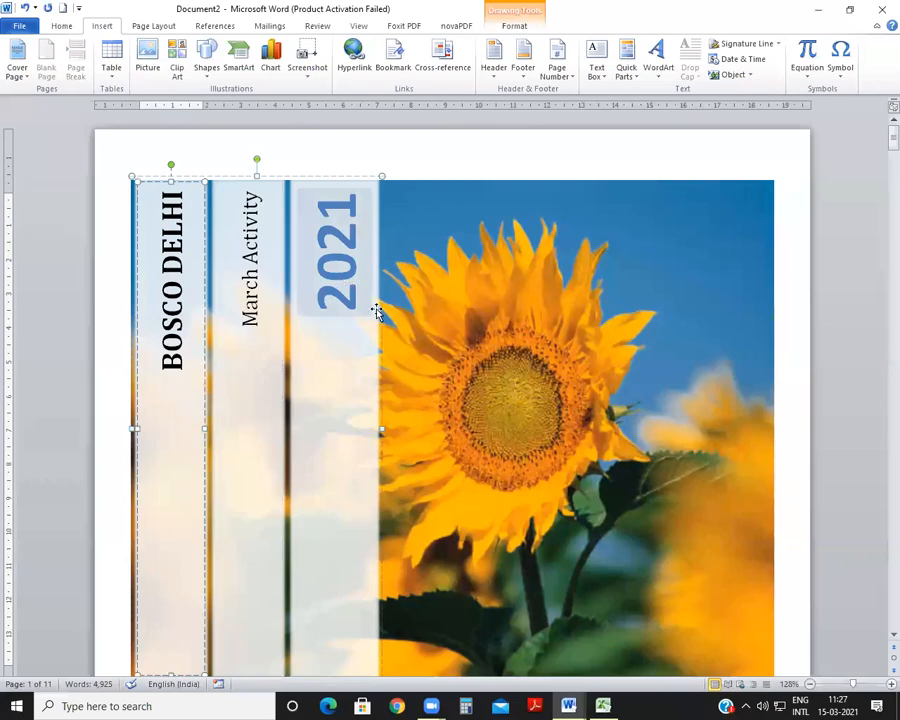
scroll(376, 313, "down", 2)
left_click(462, 295)
scroll(462, 295, "up", 2)
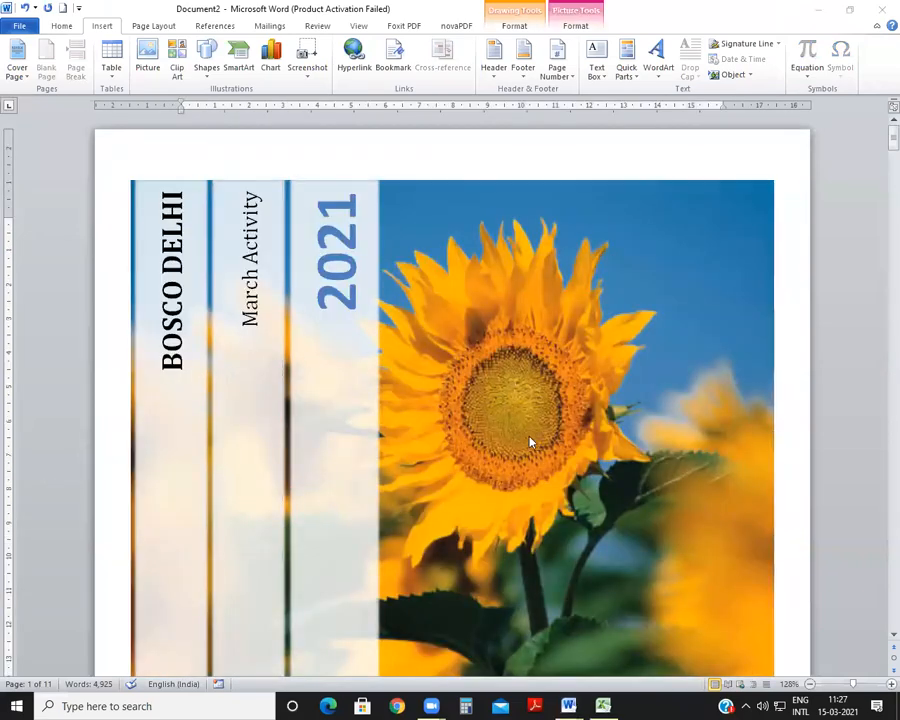
scroll(534, 434, "down", 5)
scroll(518, 346, "up", 2)
scroll(517, 330, "up", 3)
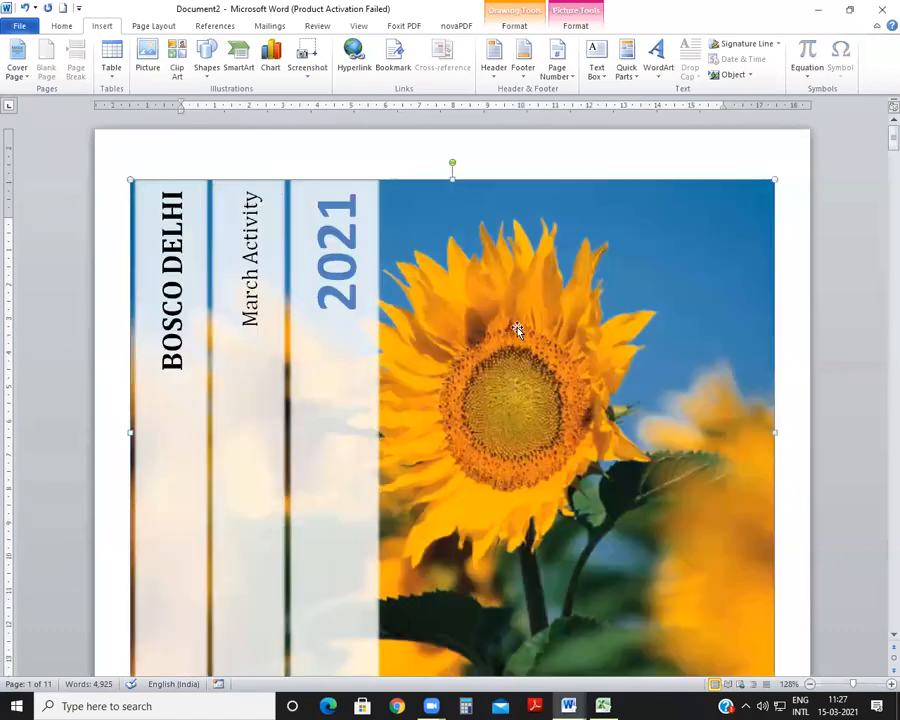
left_click(576, 26)
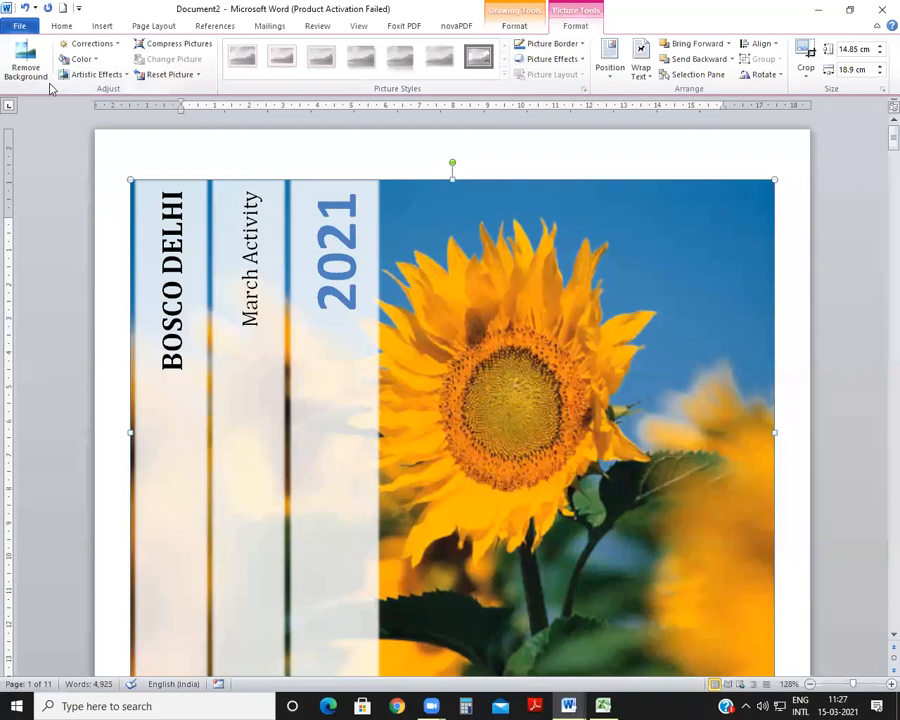
left_click(515, 28)
left_click(256, 75)
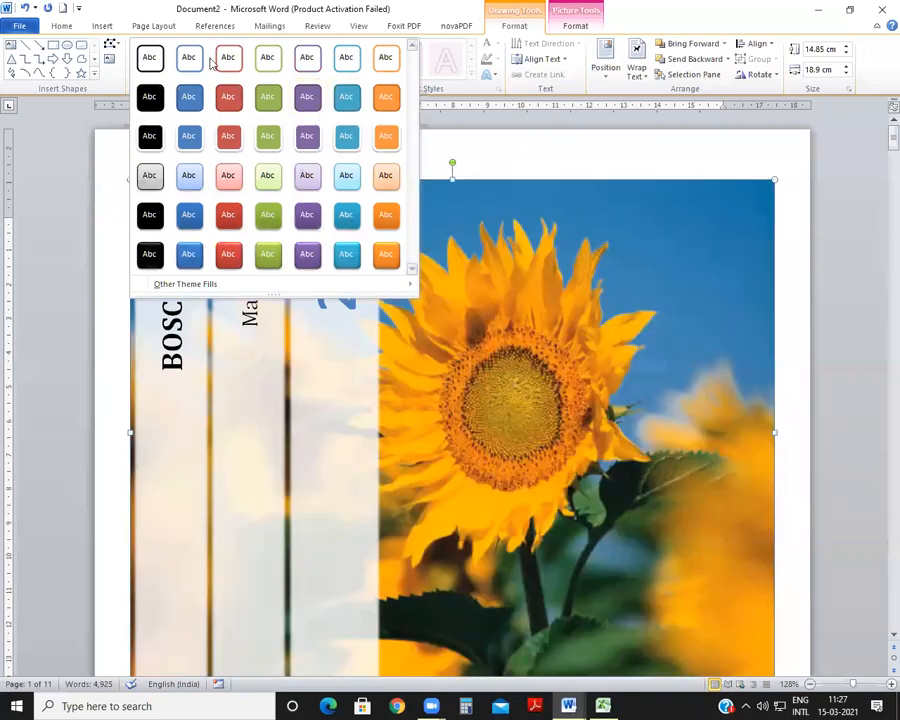
left_click(363, 10)
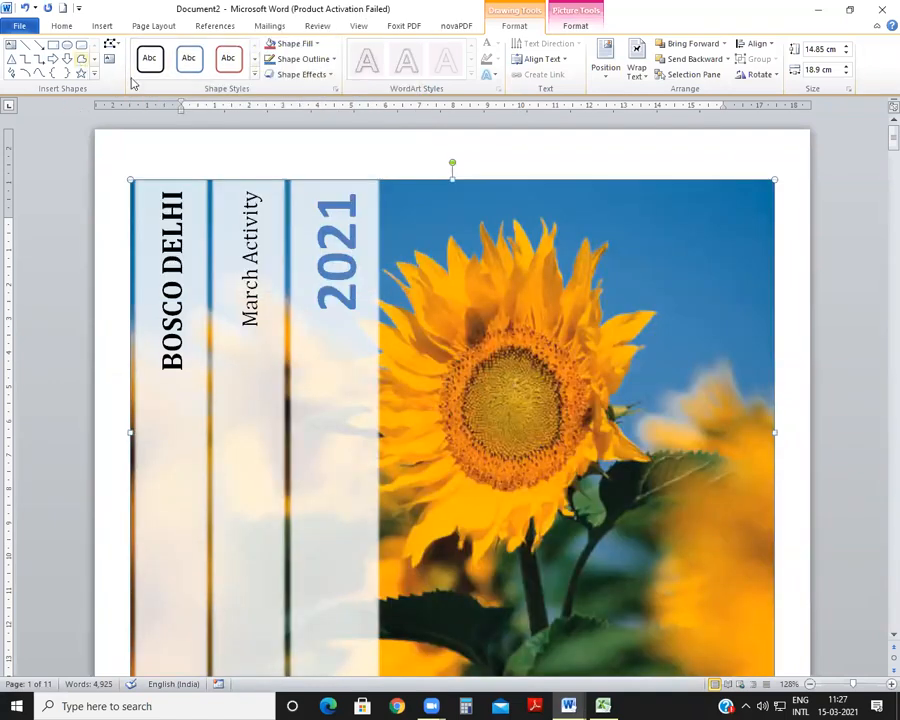
Change the outline weight of the cover page's sunflower picture and give the outline a square dot dash style
left_click(333, 60)
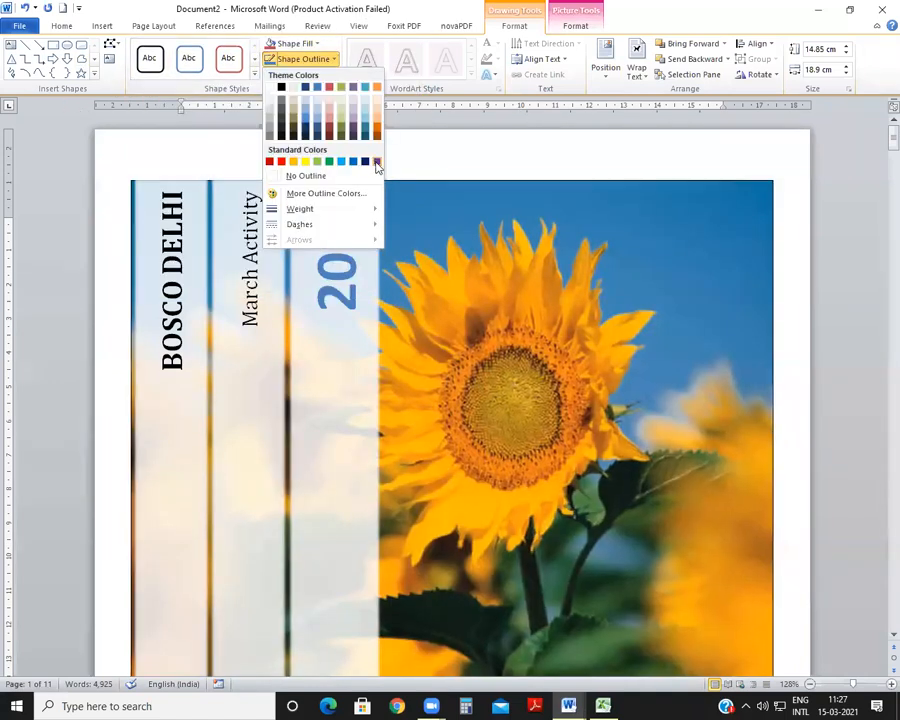
mouse_move(310, 209)
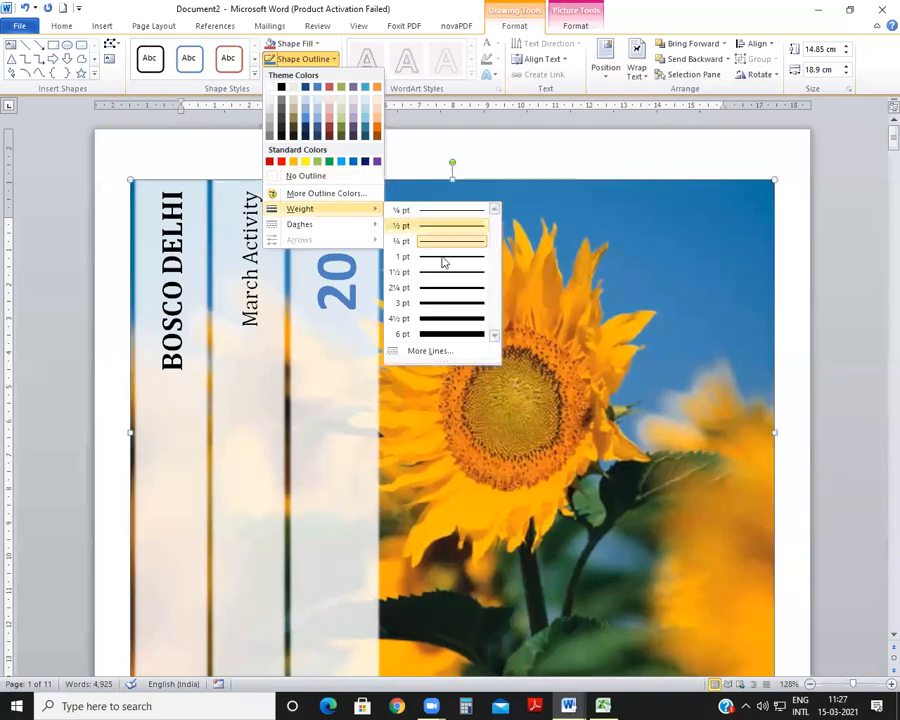
left_click(460, 318)
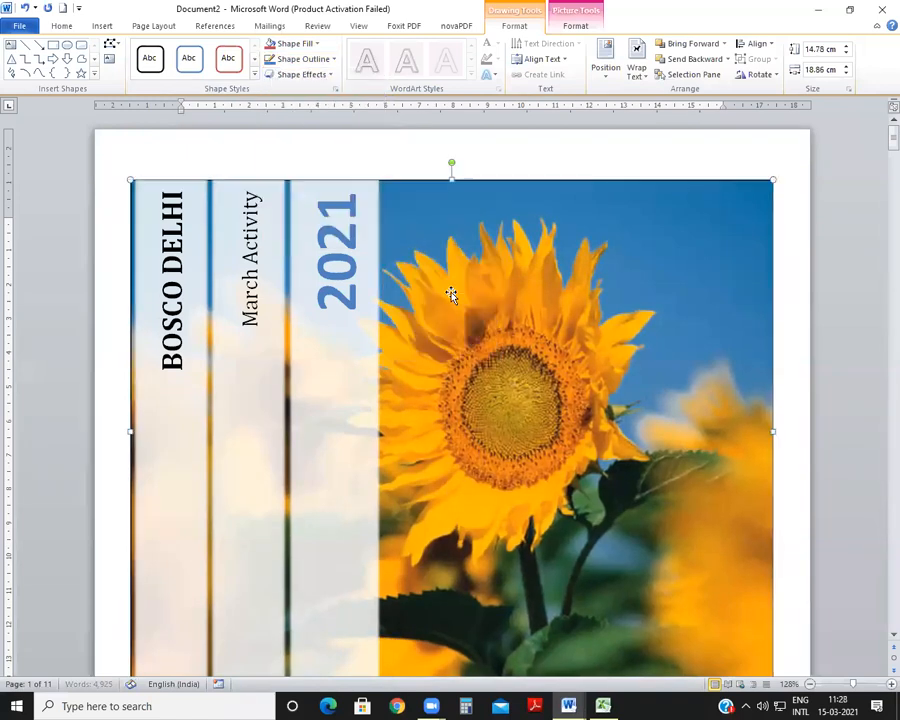
left_click(303, 58)
mouse_move(310, 208)
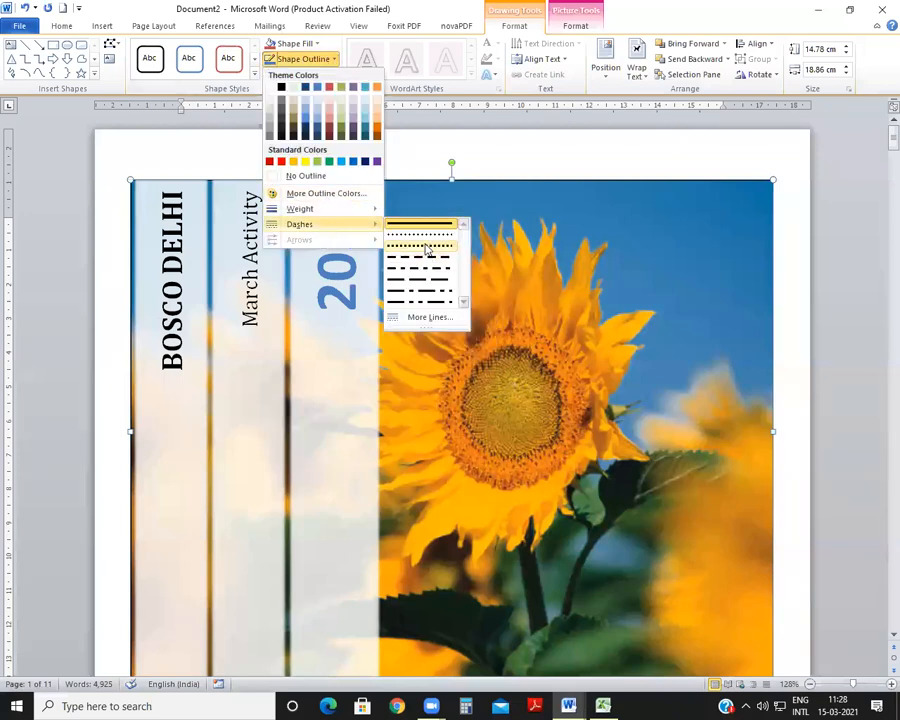
left_click(426, 248)
left_click(636, 154)
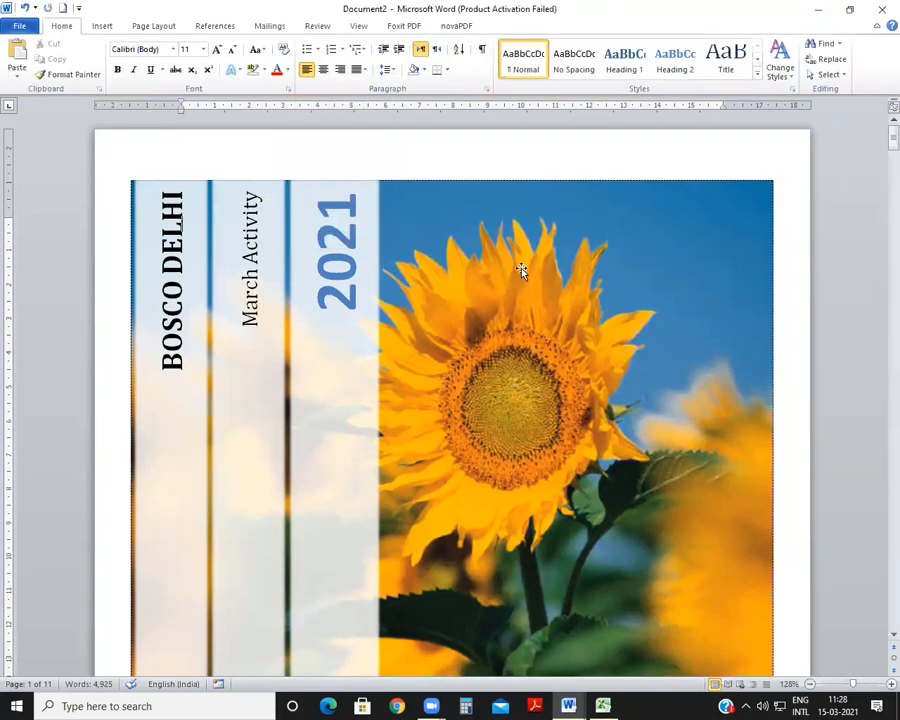
Review the cover page with its dotted picture outline, and look through the body pages that follow it
scroll(510, 277, "down", 6)
scroll(512, 285, "up", 6)
scroll(512, 285, "down", 7)
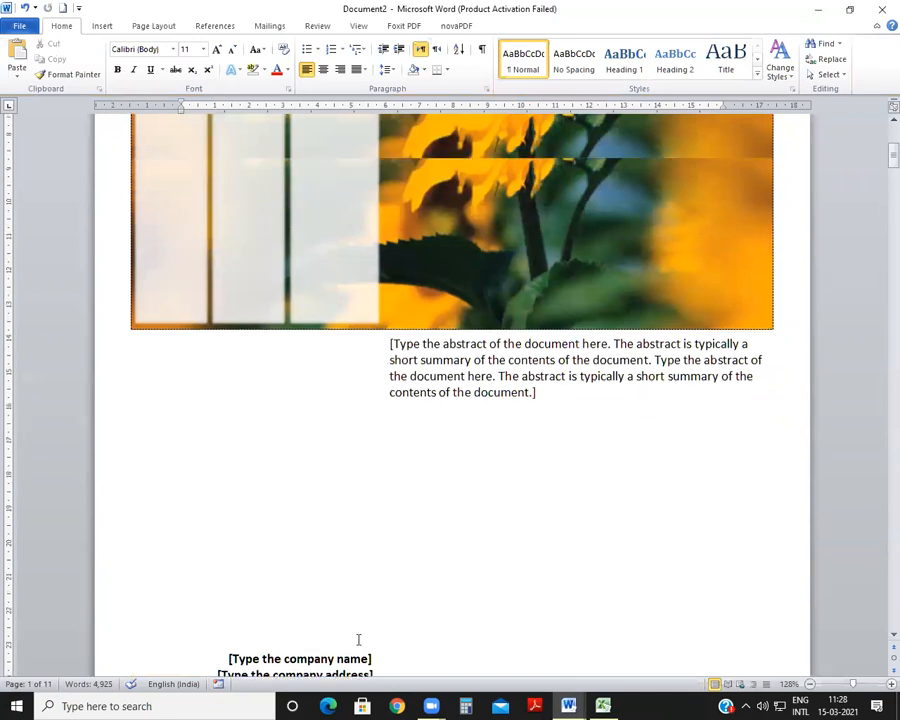
scroll(358, 639, "up", 3)
scroll(336, 655, "up", 2)
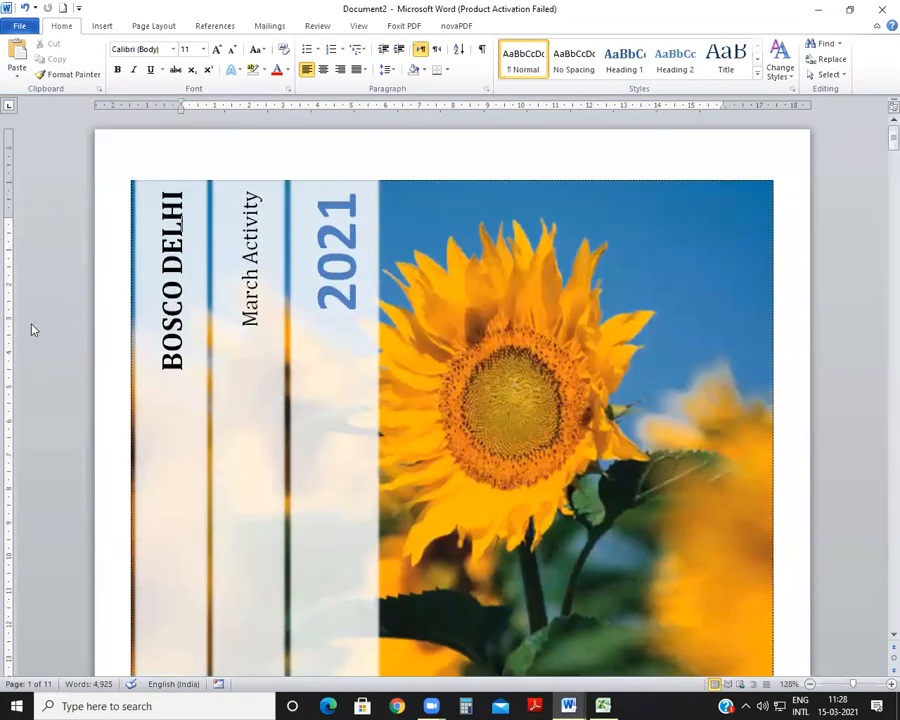
left_click(104, 25)
left_click(425, 252)
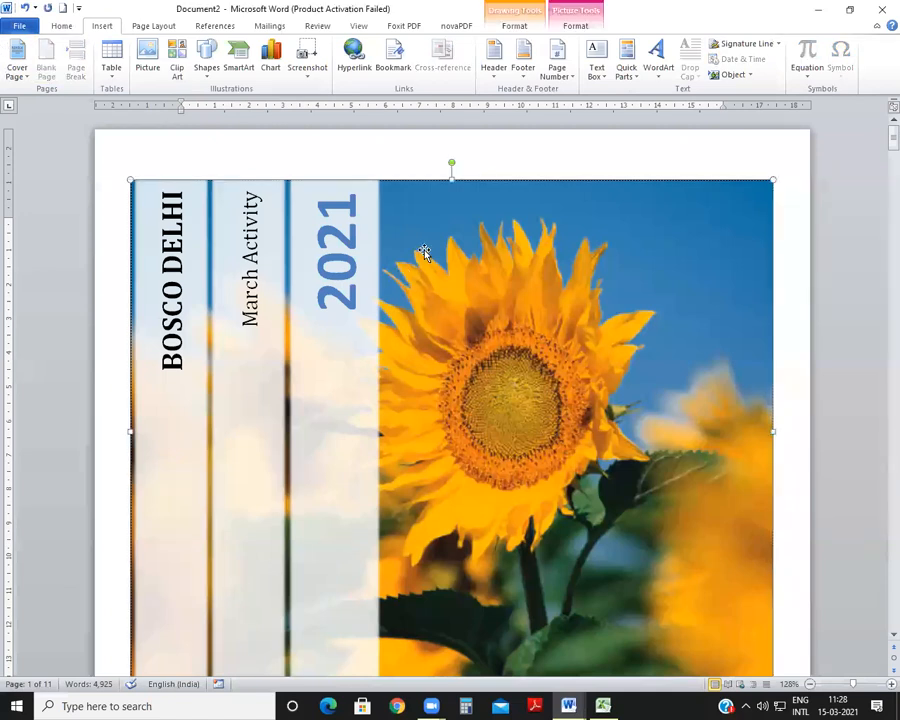
scroll(241, 277, "down", 4)
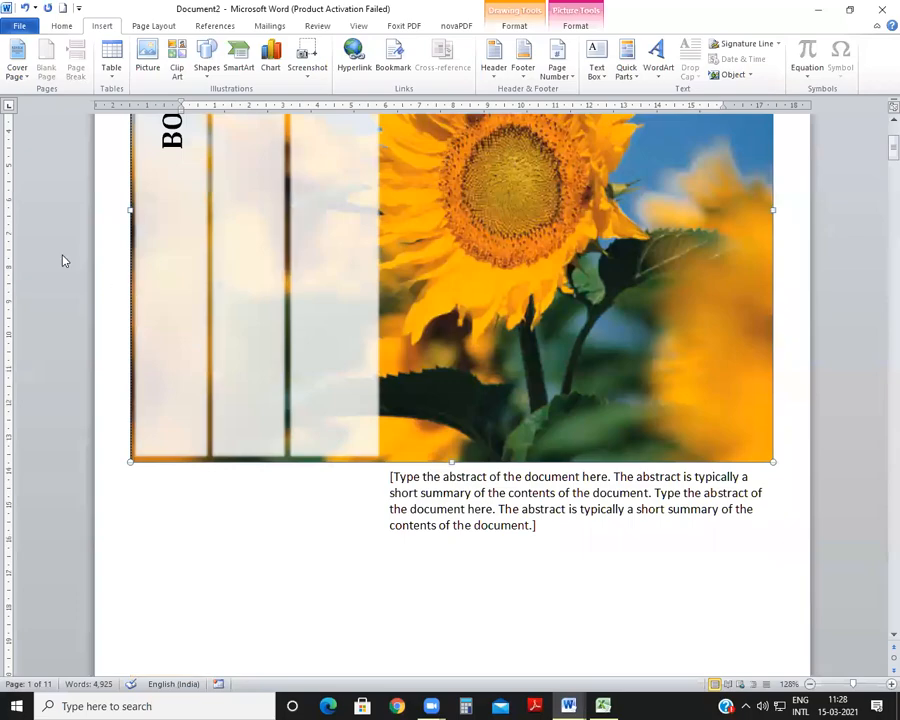
scroll(225, 393, "down", 20)
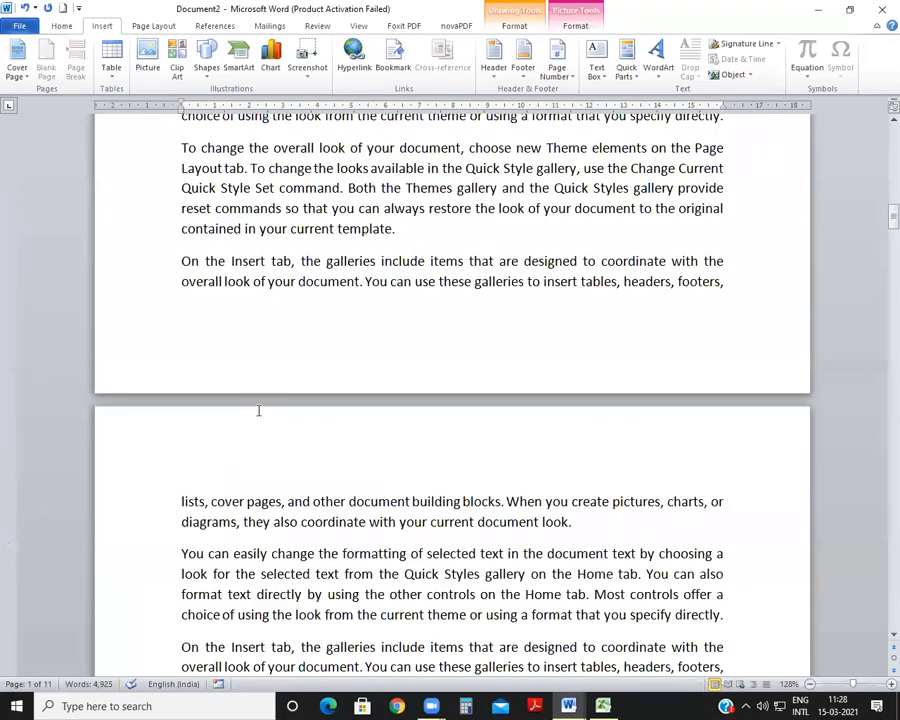
scroll(256, 413, "down", 5)
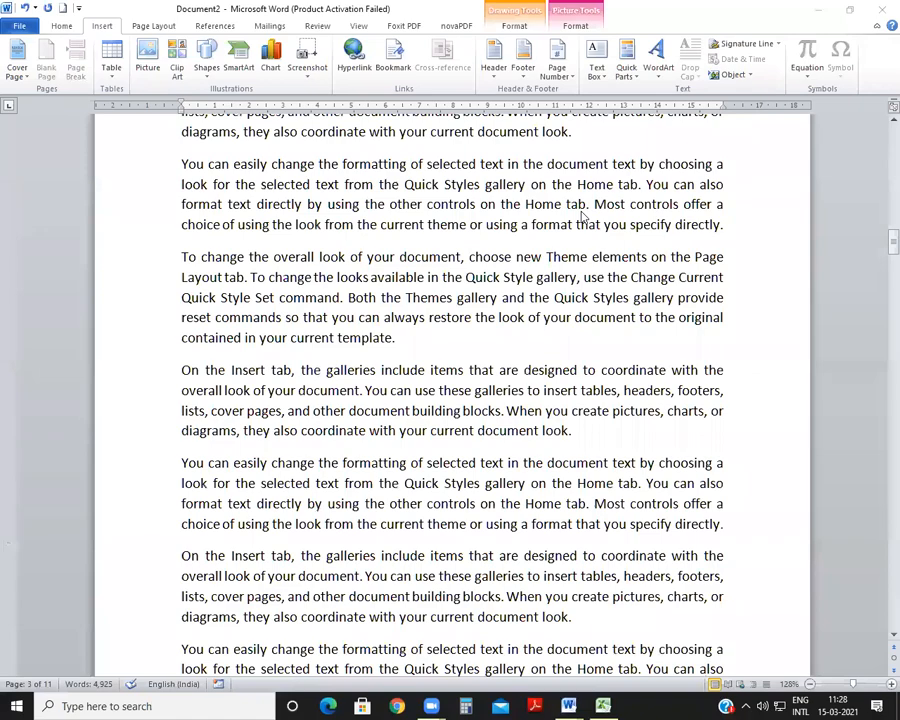
scroll(460, 325, "up", 20)
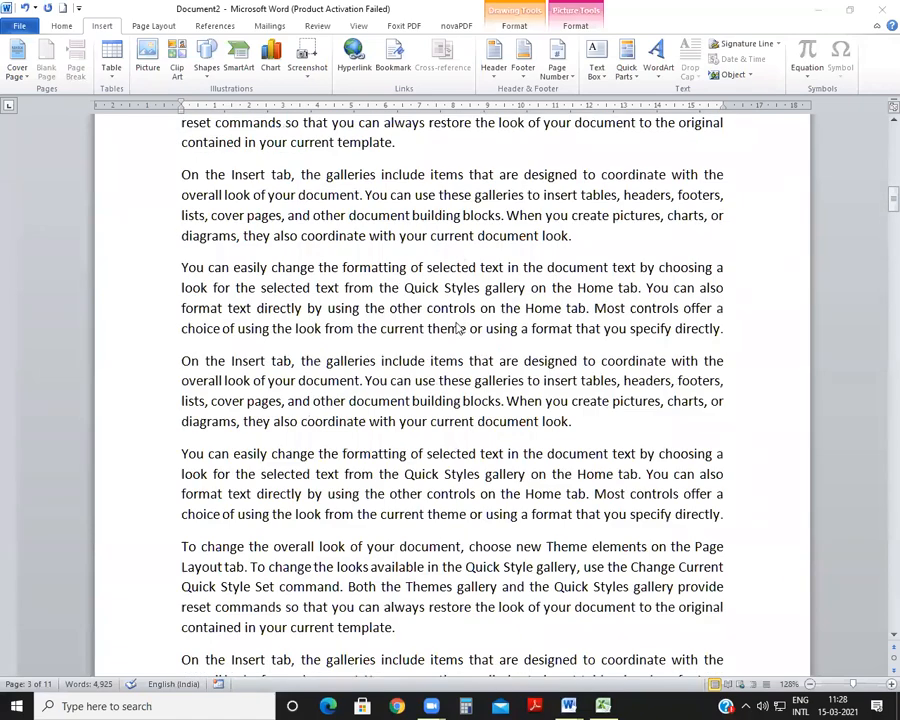
scroll(460, 328, "up", 15)
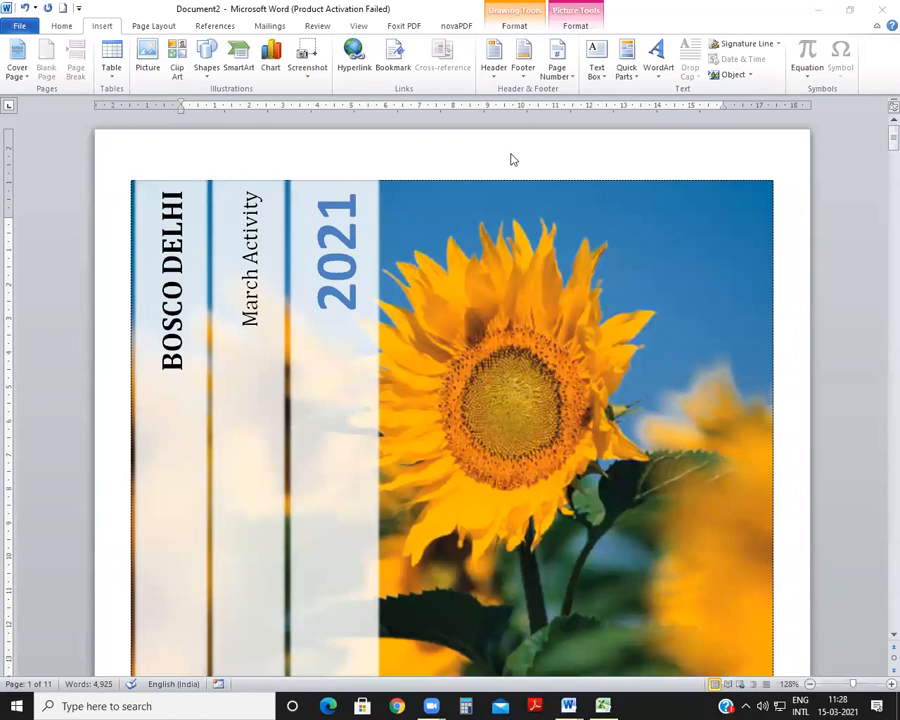
Replace the sunflower cover page with the built-in Motion cover page design
left_click(17, 80)
scroll(128, 304, "down", 5)
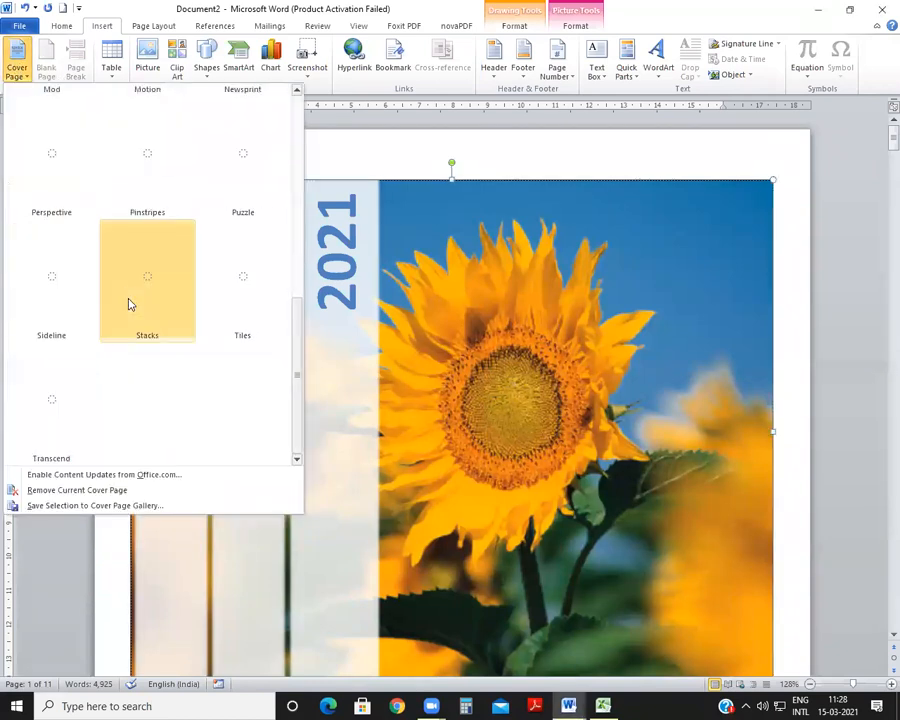
scroll(128, 304, "up", 5)
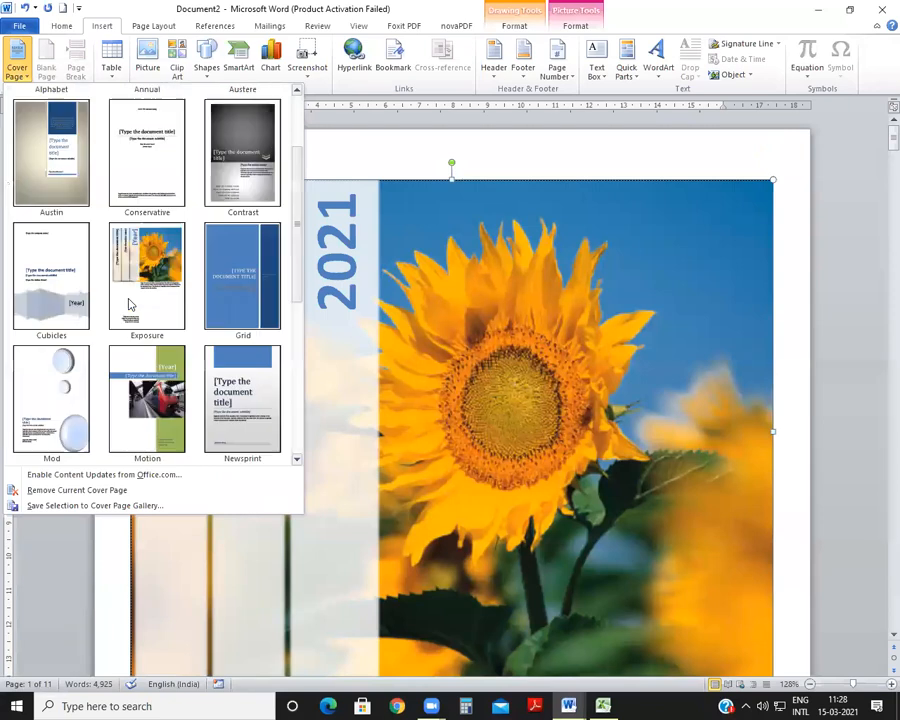
left_click(157, 397)
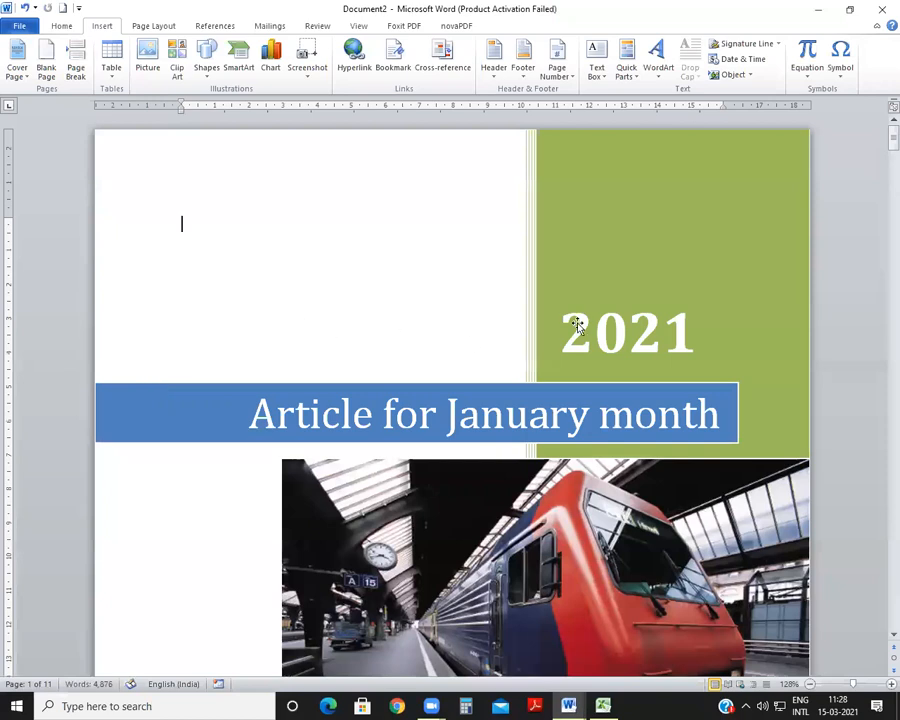
scroll(650, 316, "down", 3)
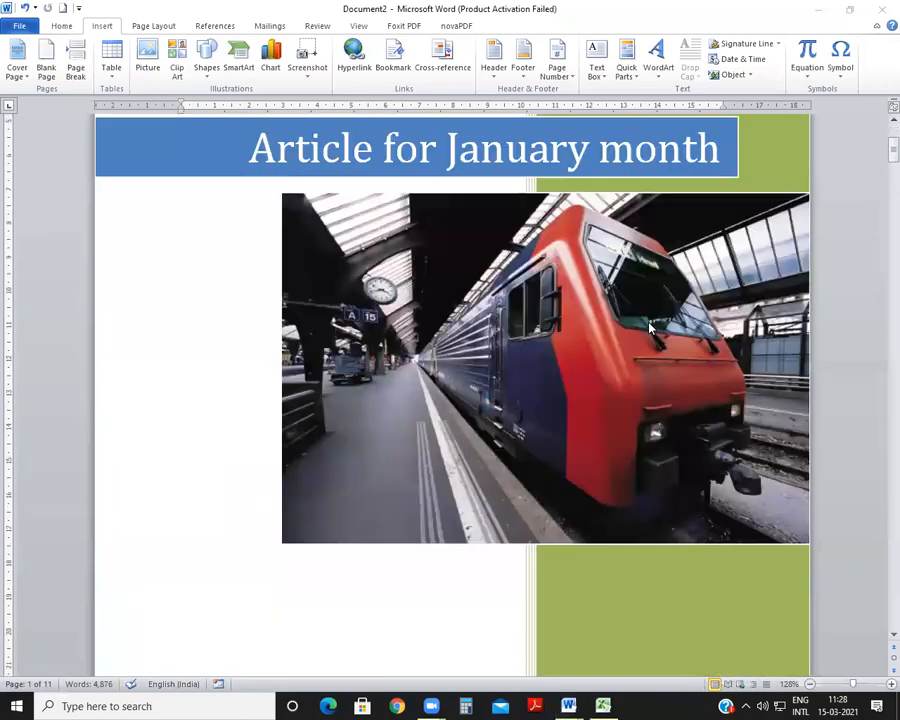
scroll(650, 327, "up", 3)
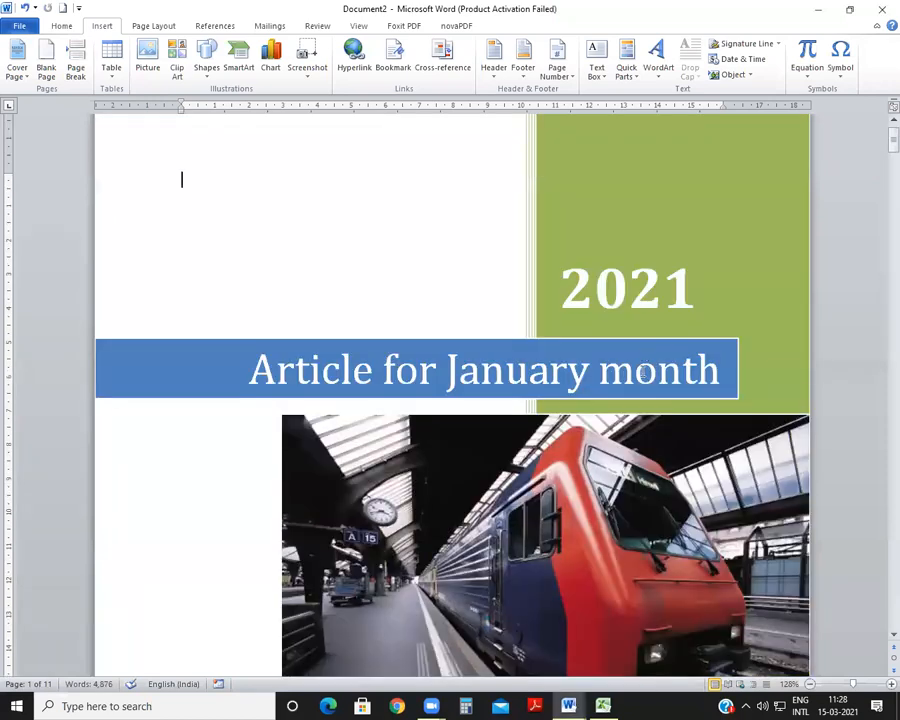
Replace the title in the cover page's blue banner with "COMPUTER BASIC BOOK"
left_click(715, 370)
key("BackSpace")
key("BackSpace")
key("BackSpace")
key("BackSpace")
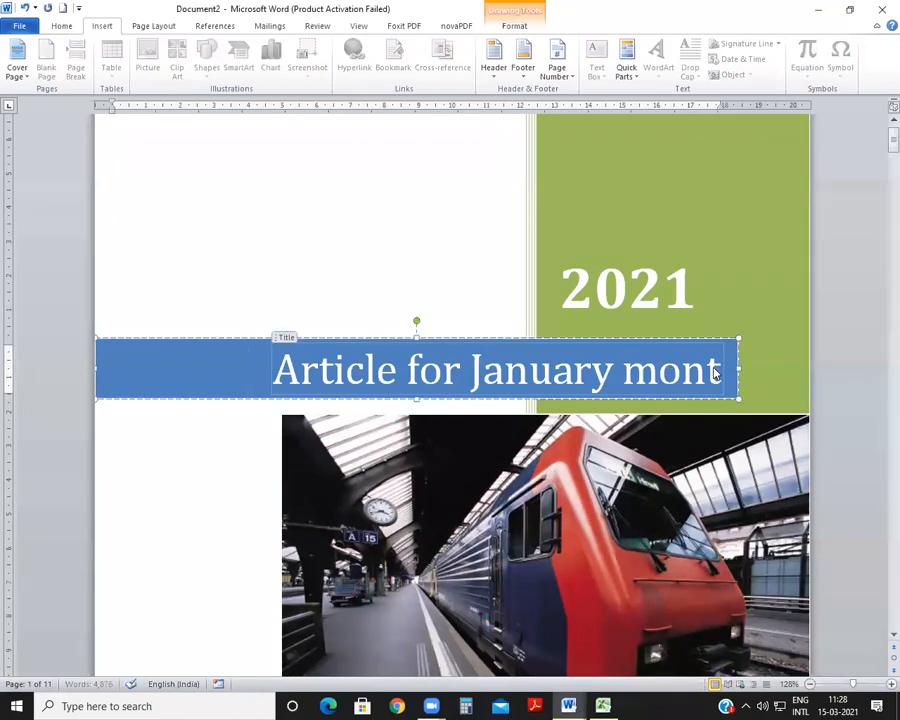
key("BackSpace")
key("BackSpace")
key("BackSpace")
key("BackSpace")
key("BackSpace")
key("BackSpace")
key("BackSpace")
key("BackSpace")
key("BackSpace")
key("BackSpace")
key("BackSpace")
key("BackSpace")
key("BackSpace")
key("BackSpace")
key("BackSpace")
key("BackSpace")
key("BackSpace")
key("BackSpace")
key("BackSpace")
key("BackSpace")
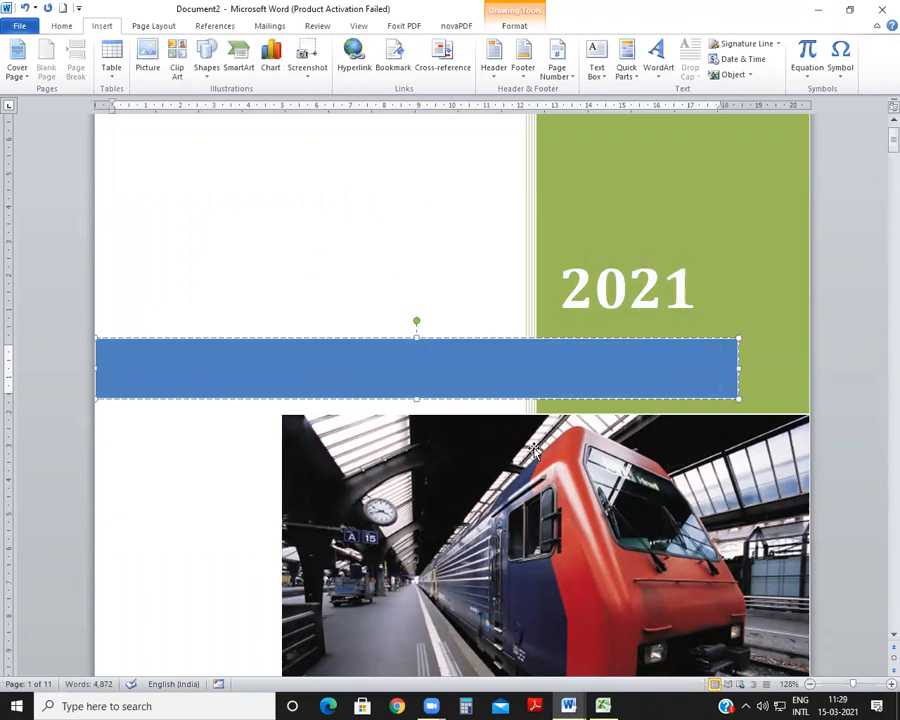
scroll(561, 353, "down", 4)
scroll(560, 434, "down", 5)
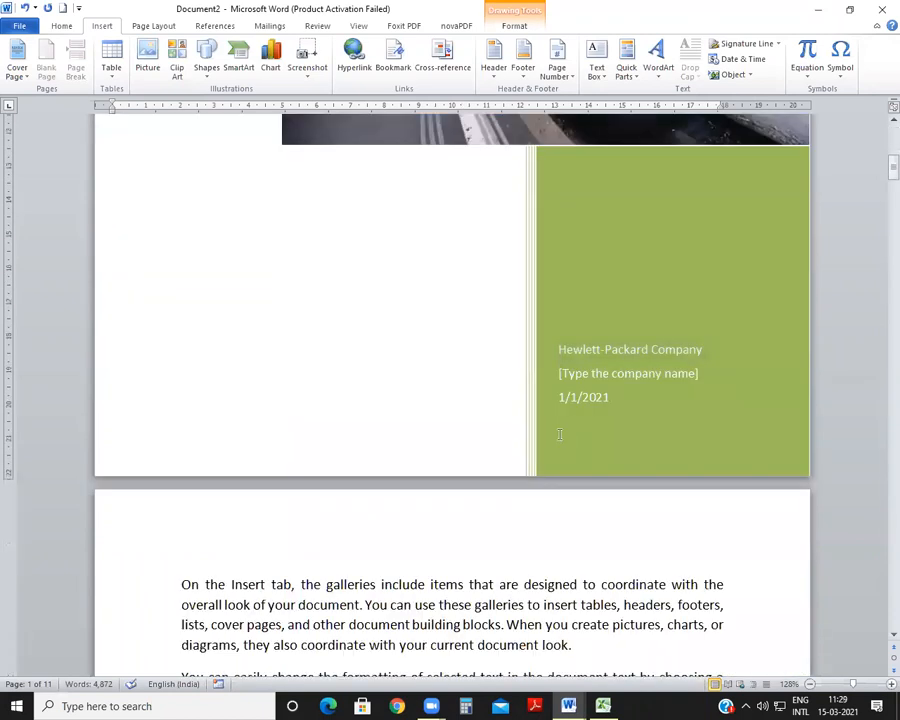
scroll(560, 434, "down", 1)
scroll(560, 434, "up", 10)
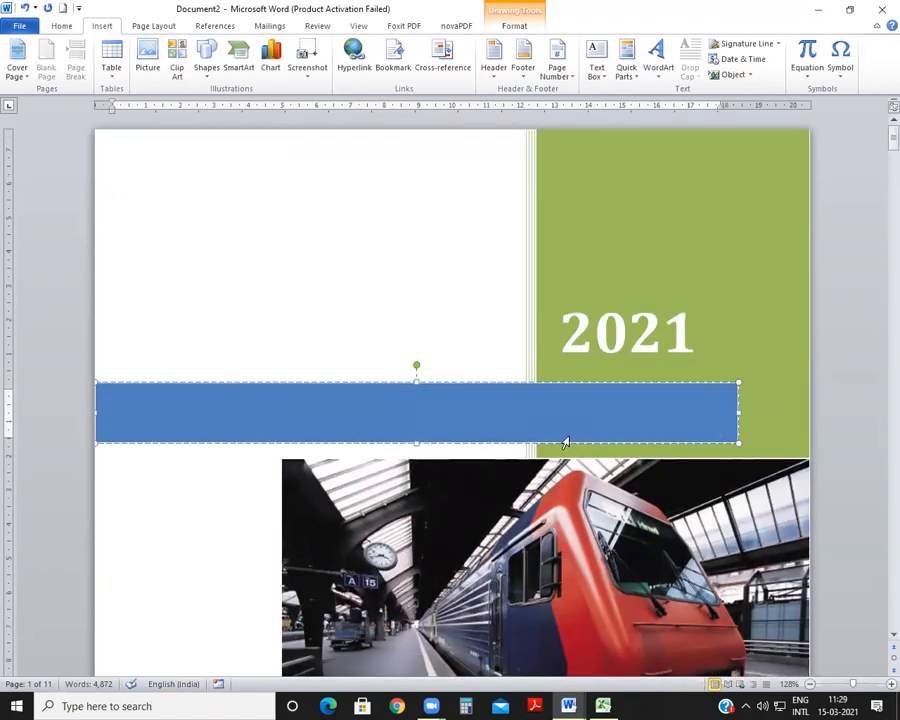
type("COMPUTER BASIC BOOK")
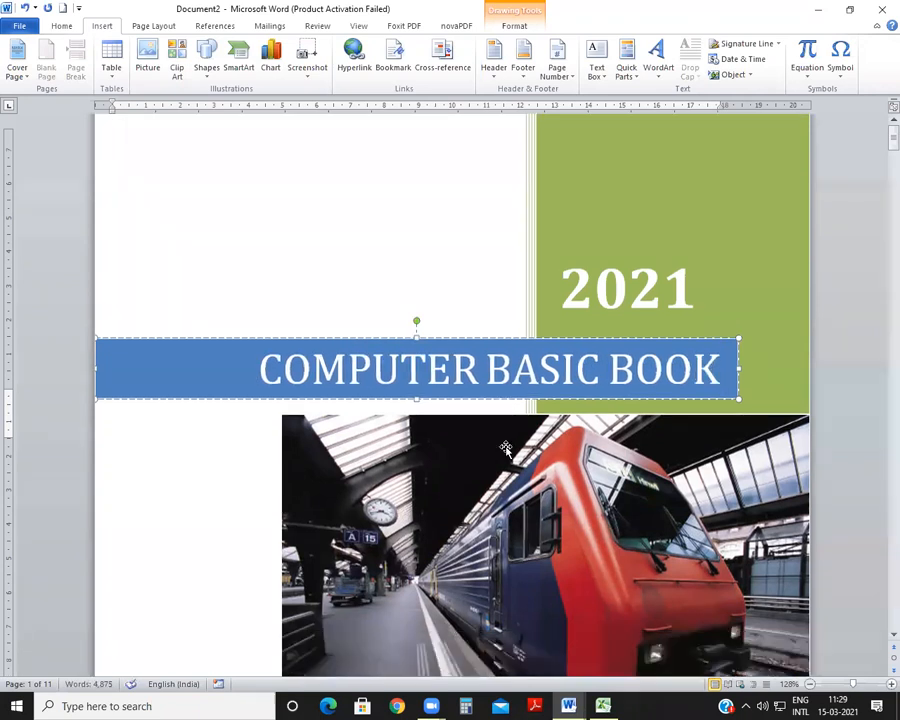
Delete the train picture below the title banner on the cover page
scroll(518, 244, "down", 5)
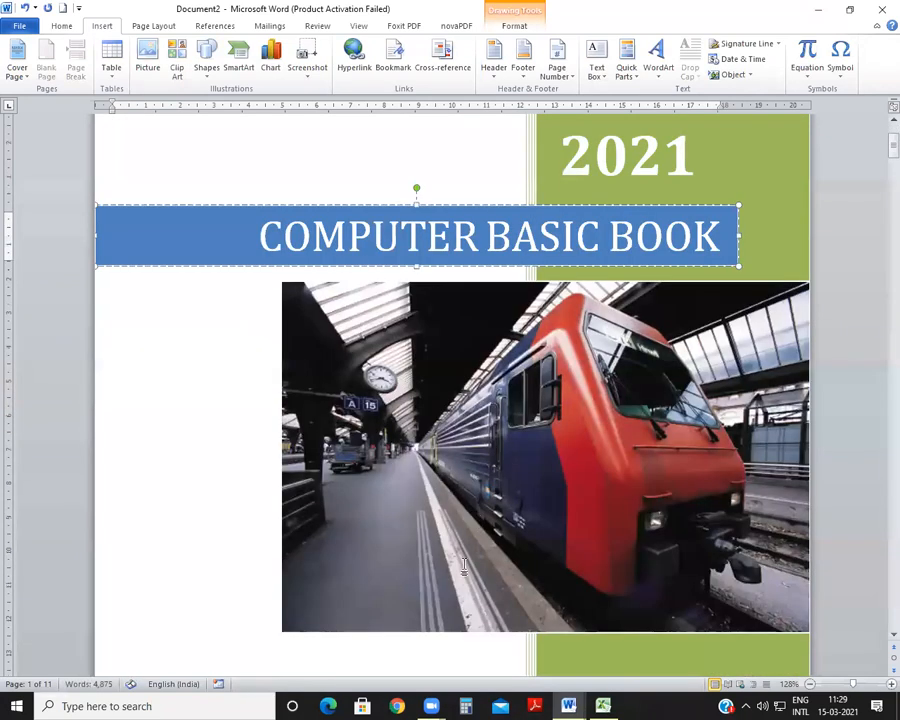
left_click(565, 364)
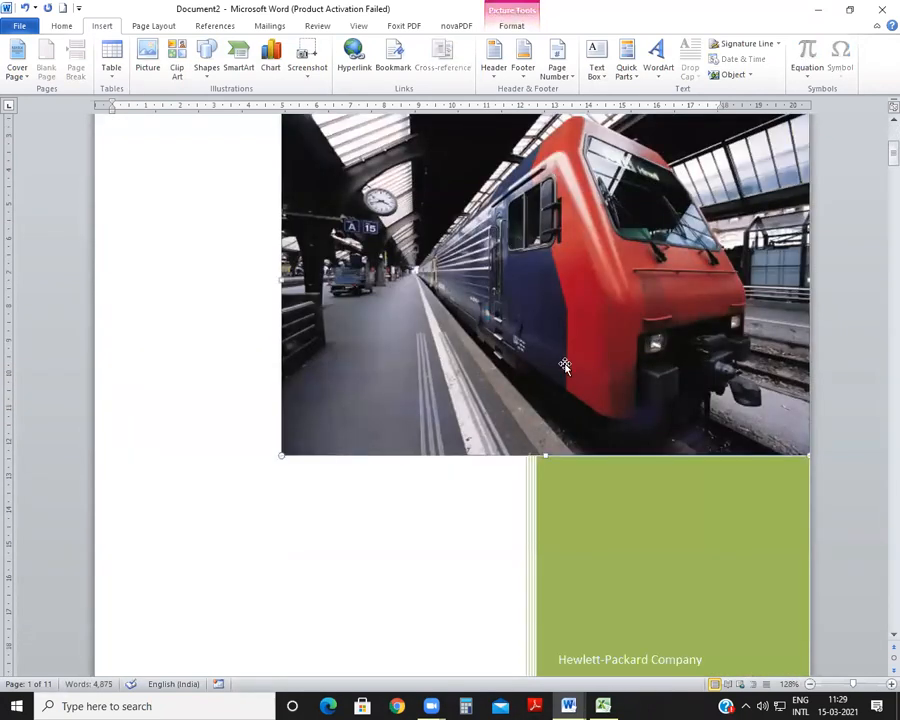
scroll(565, 366, "up", 3)
key("Delete")
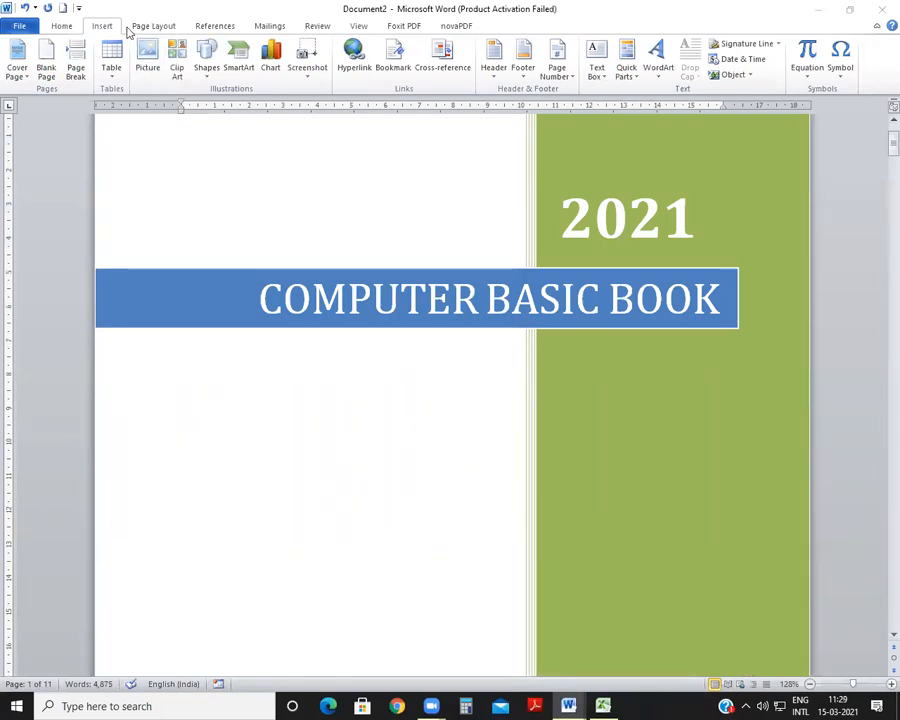
Search the clip art collection for "COMPUTER" across all media file types
left_click(176, 62)
left_click(176, 62)
left_click(176, 62)
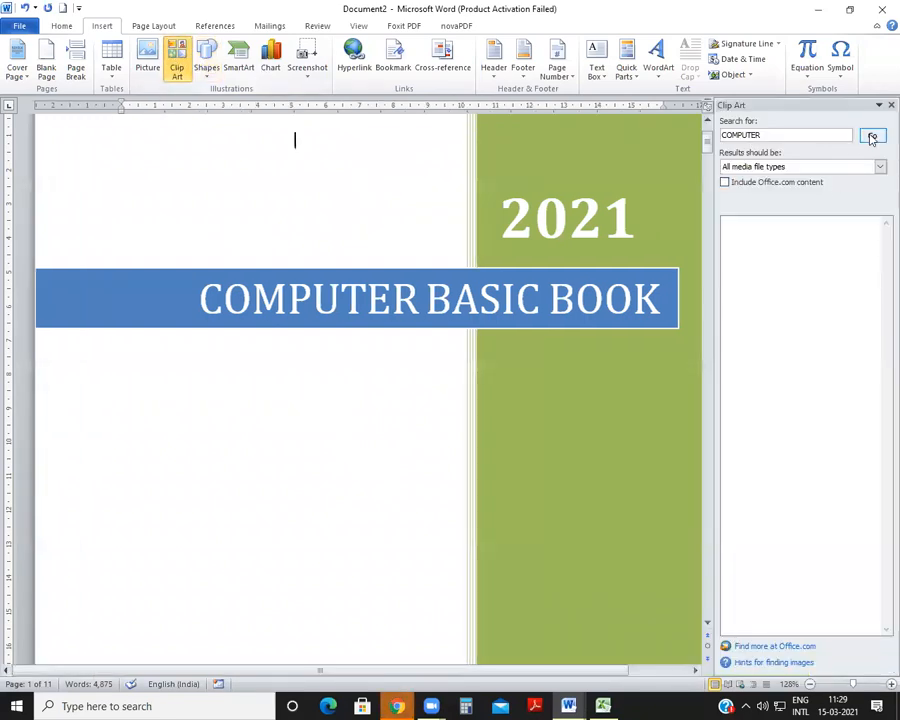
left_click(870, 135)
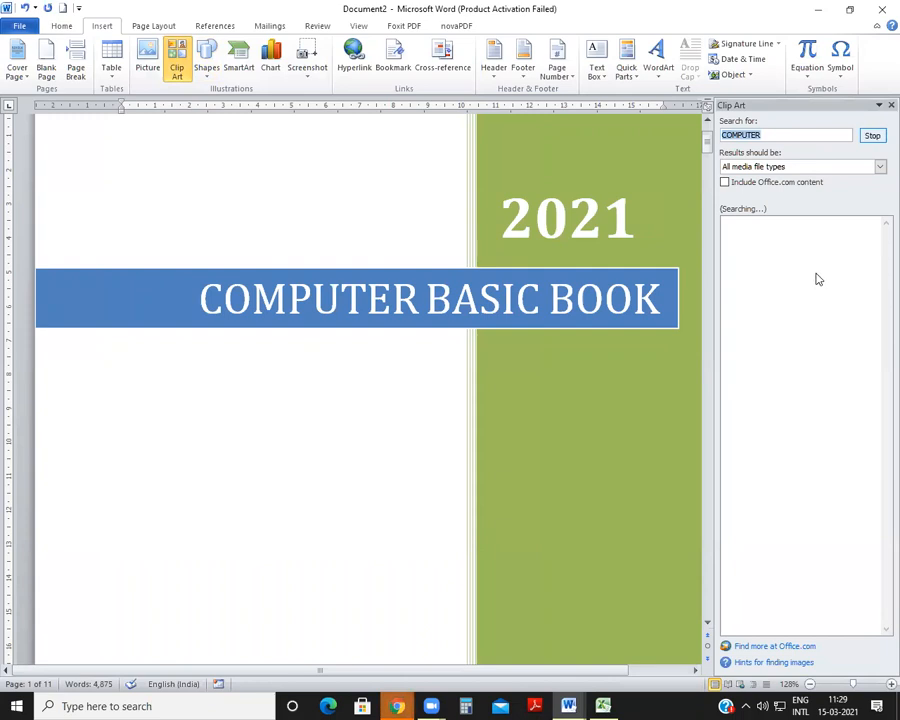
Insert the clip art of a woman working at a computer into the document
scroll(714, 432, "down", 1)
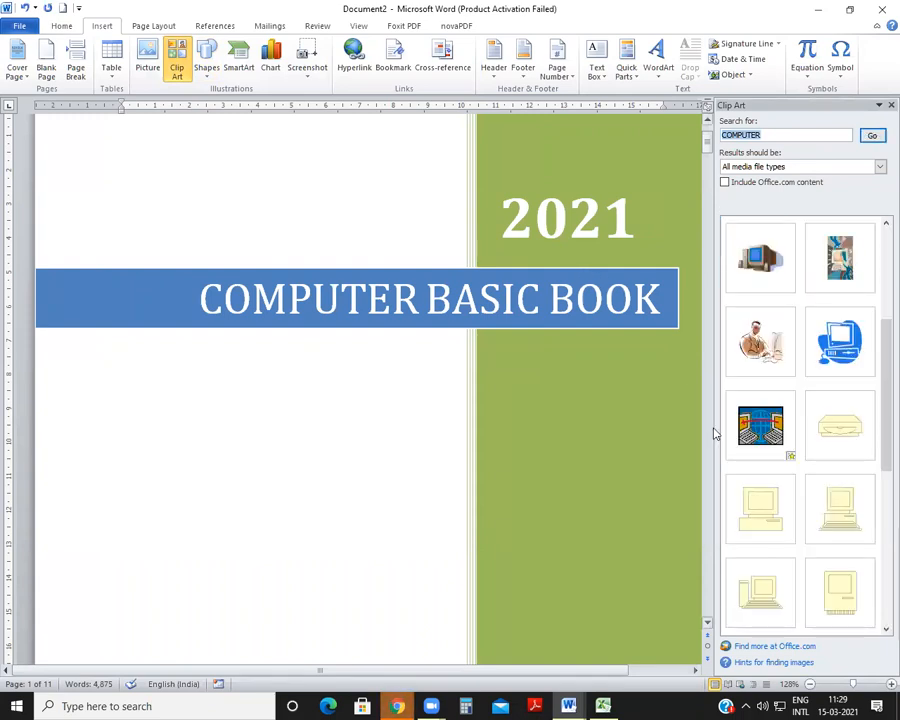
scroll(740, 431, "down", 1)
scroll(741, 432, "up", 2)
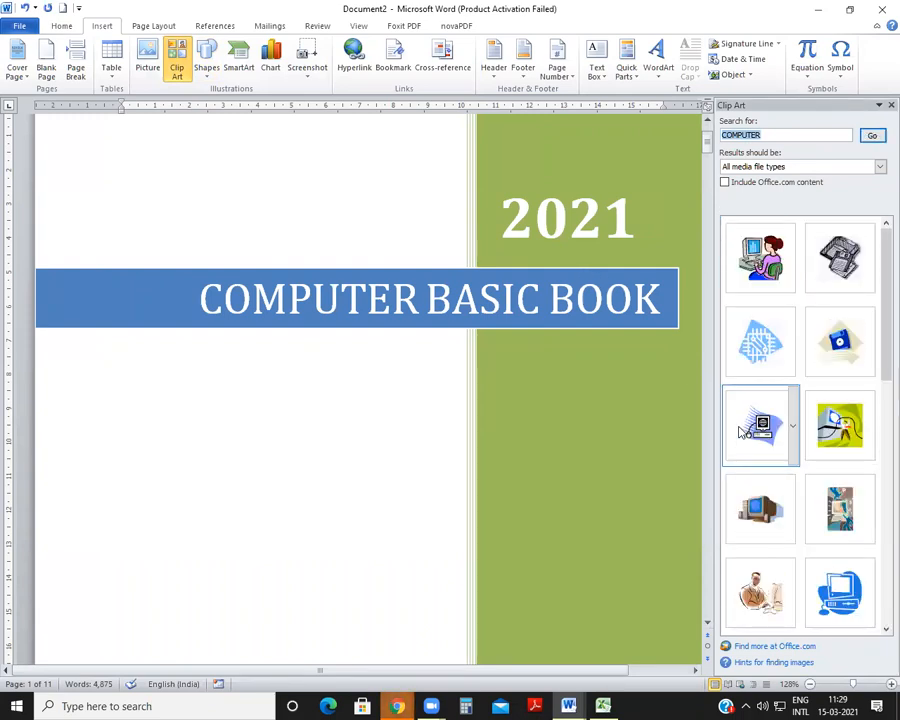
left_click(763, 258)
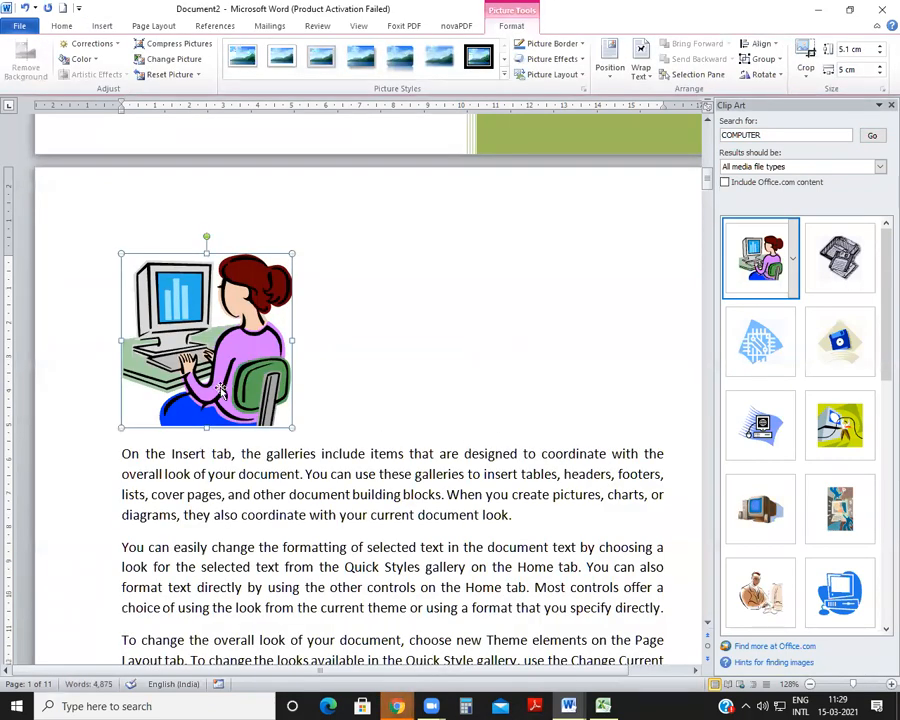
scroll(206, 370, "up", 2)
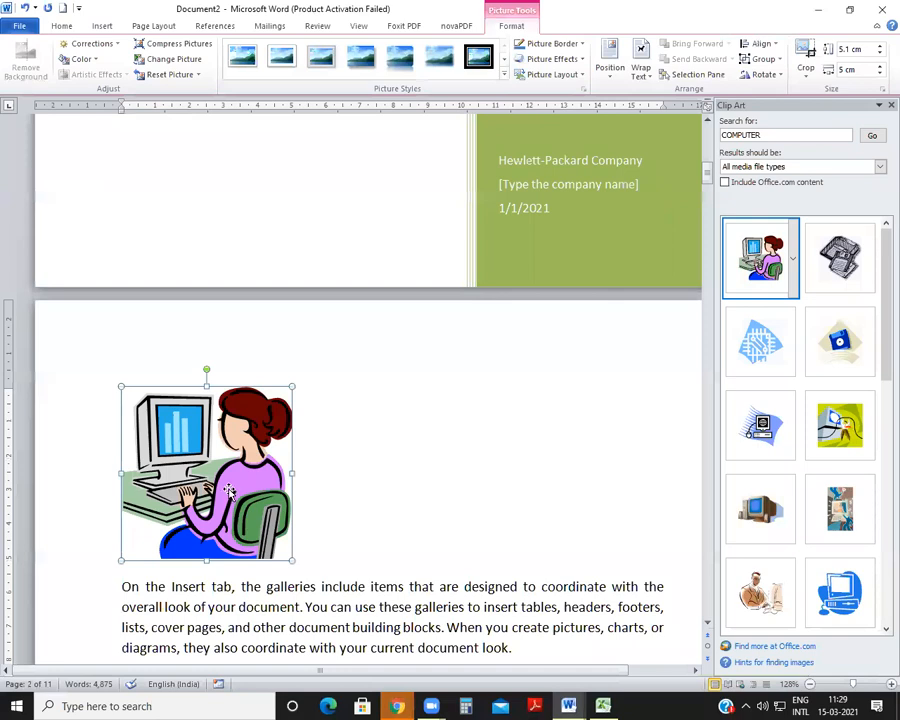
Set the computer clip art's text wrapping to In Front of Text and move it below the cover page's title banner
scroll(228, 495, "up", 3)
left_click_drag(231, 609, 410, 263)
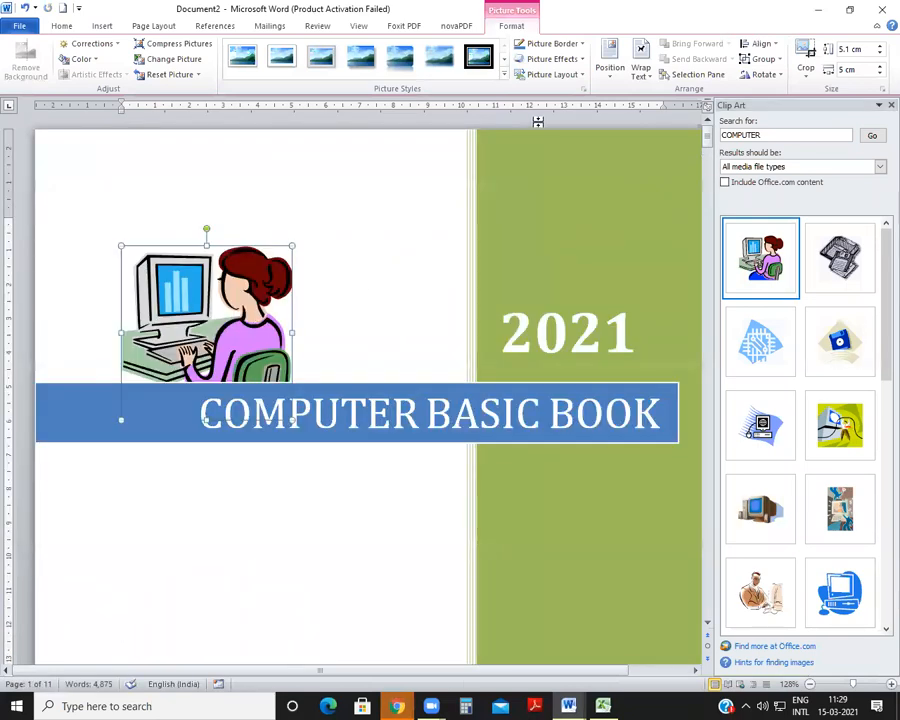
left_click(645, 78)
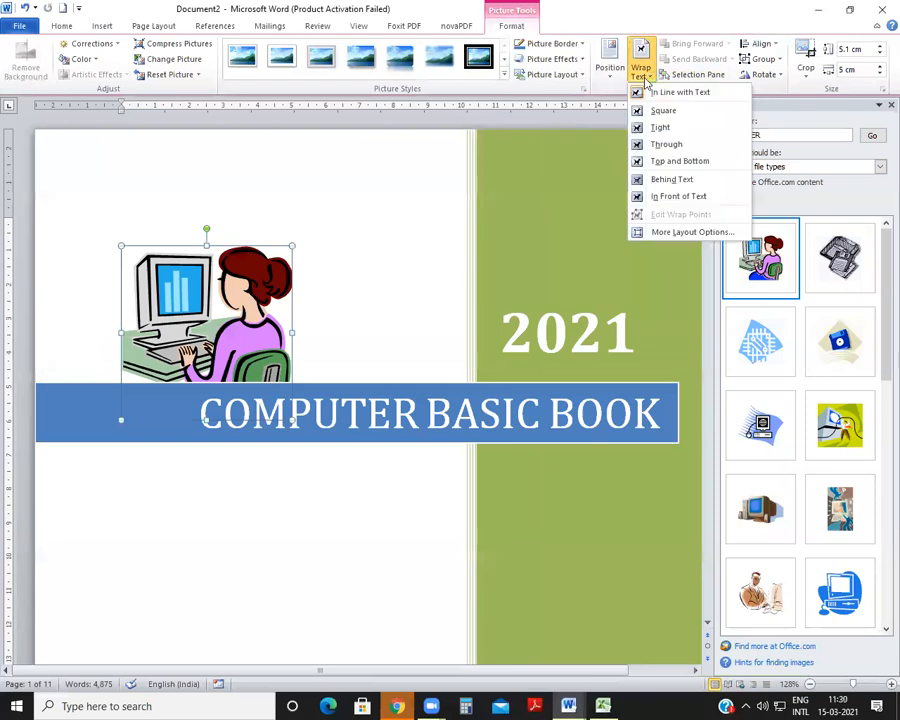
left_click(693, 198)
left_click_drag(217, 321, 497, 571)
scroll(468, 355, "down", 1)
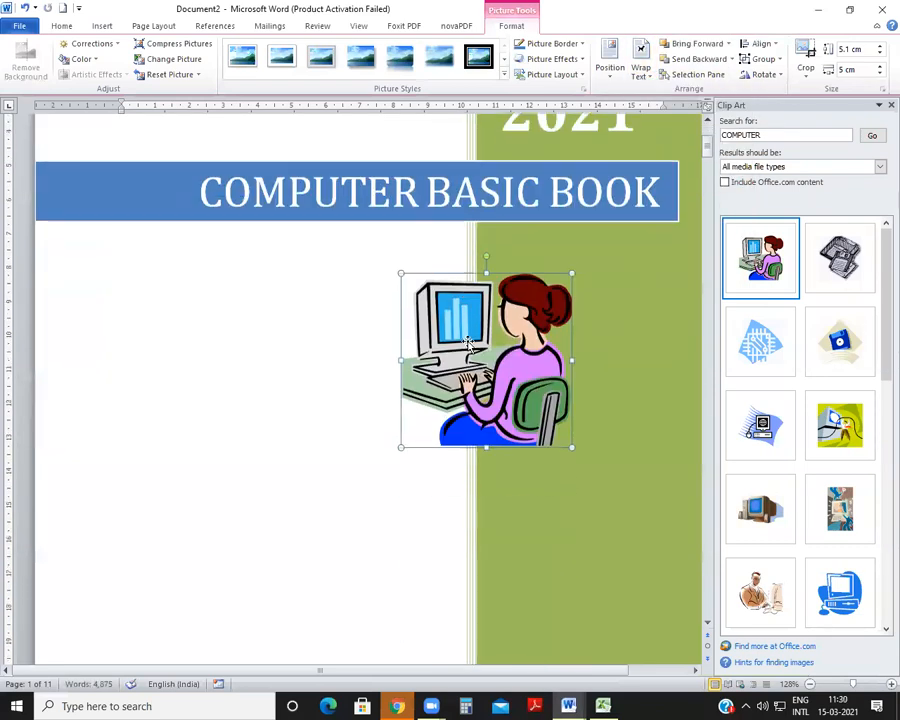
Enlarge the clip art to about 8.8 by 8.6 cm, apply the black double-frame picture style and close the clip art search
left_click_drag(398, 448, 277, 560)
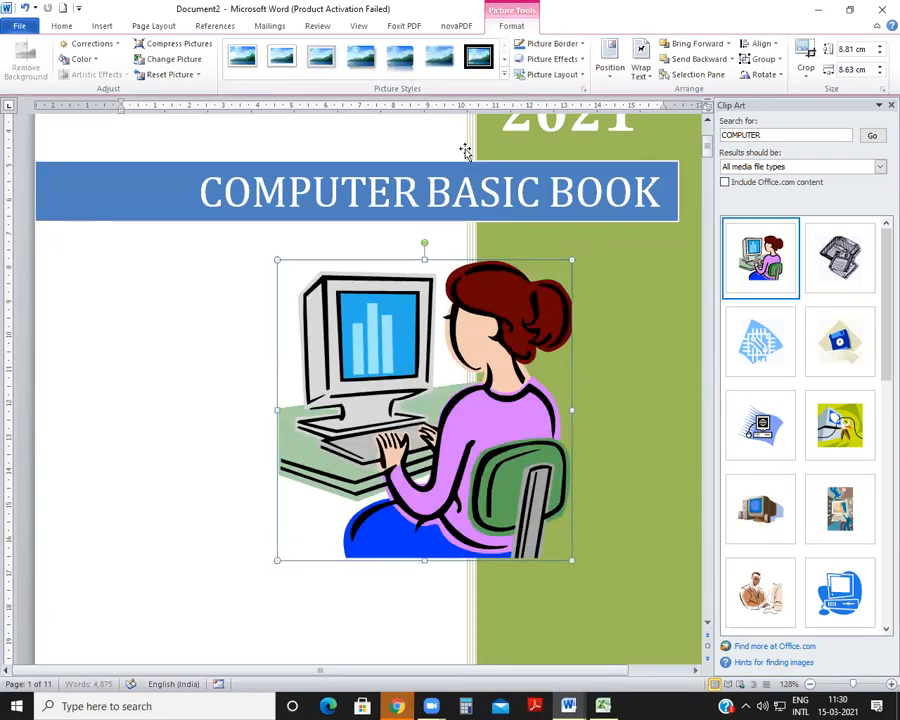
left_click(503, 74)
left_click(483, 66)
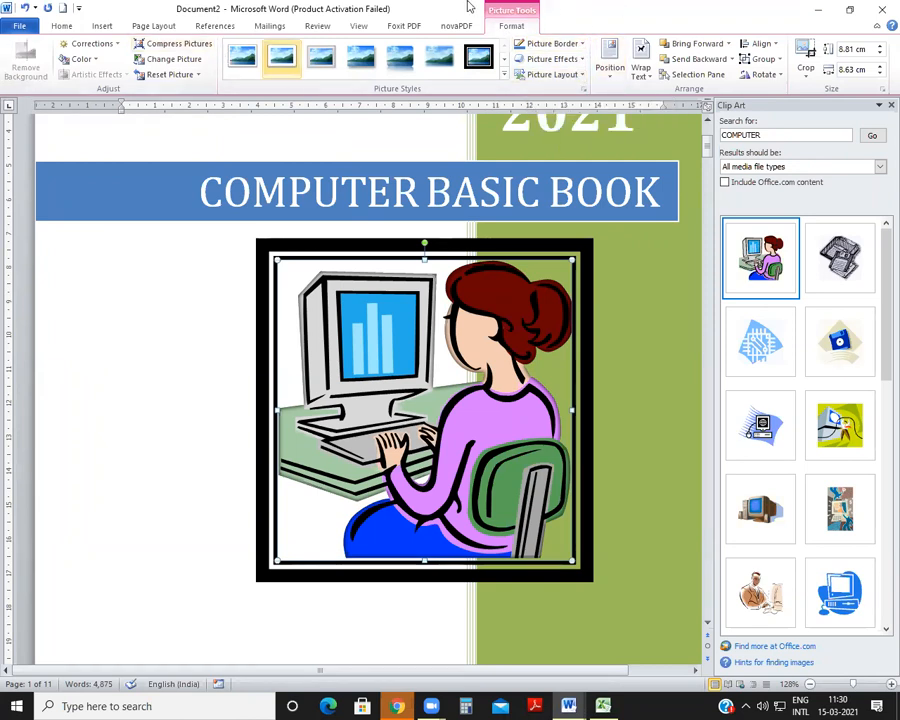
left_click(226, 366)
scroll(516, 168, "up", 2)
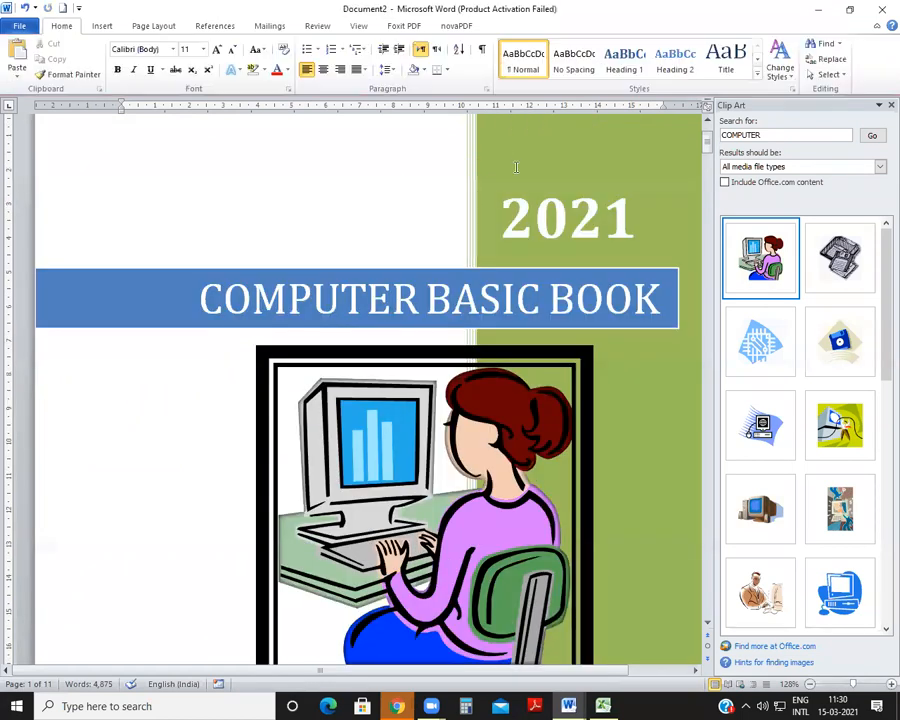
left_click(891, 104)
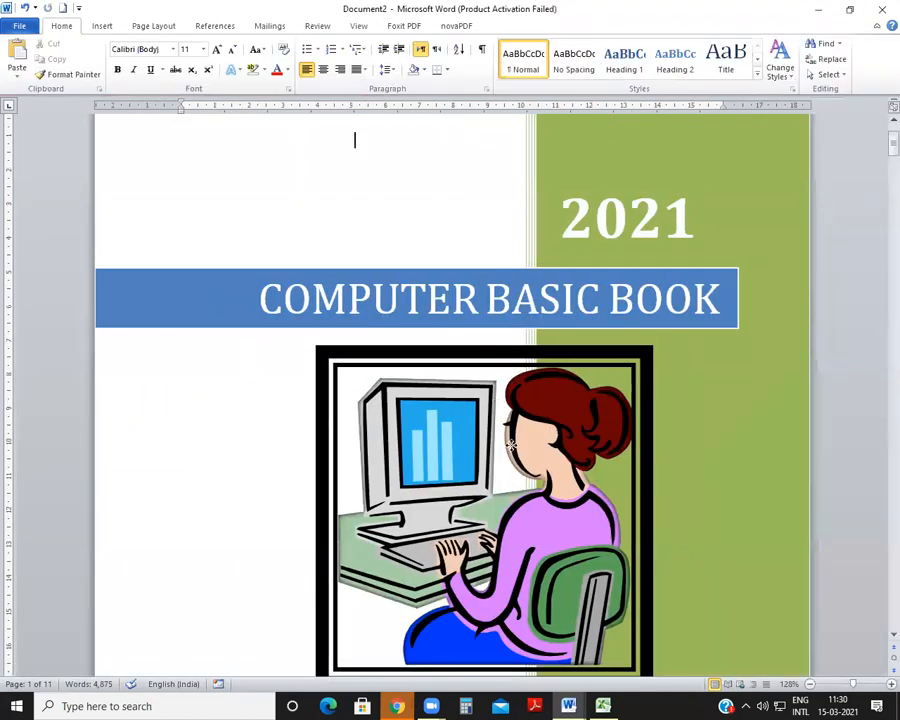
Examine the picture styles, glow effects, recolor variations and change-picture option available for the framed clip art
left_click(508, 444)
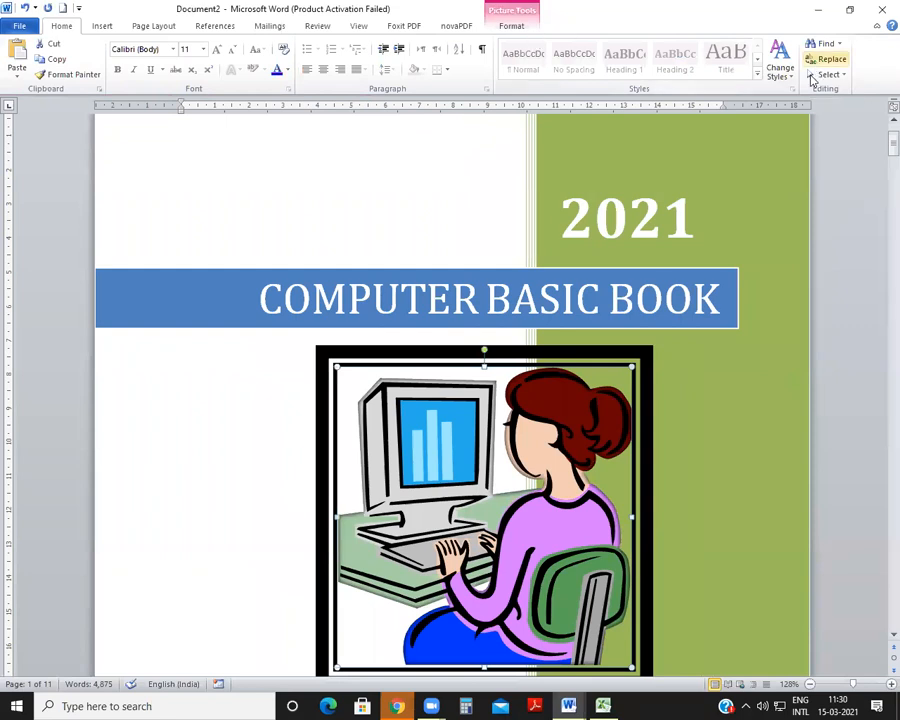
left_click(515, 27)
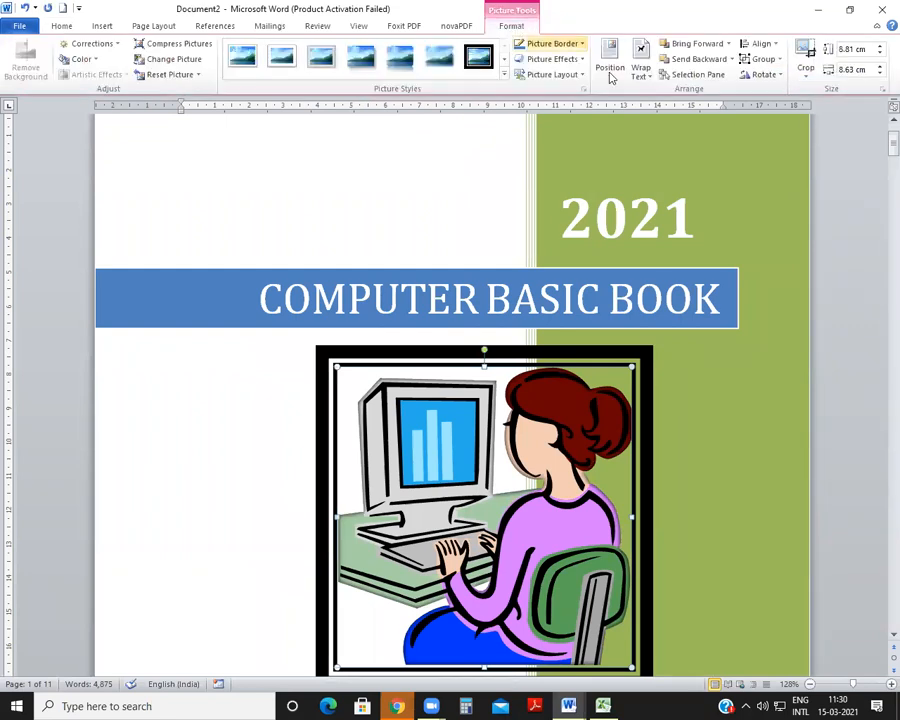
left_click(504, 76)
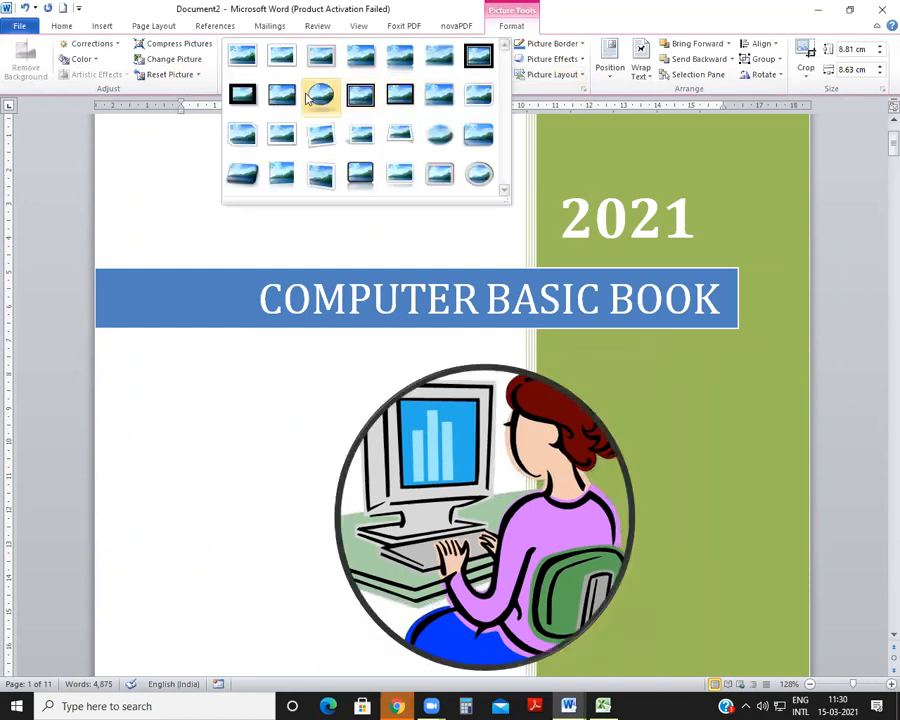
left_click(484, 57)
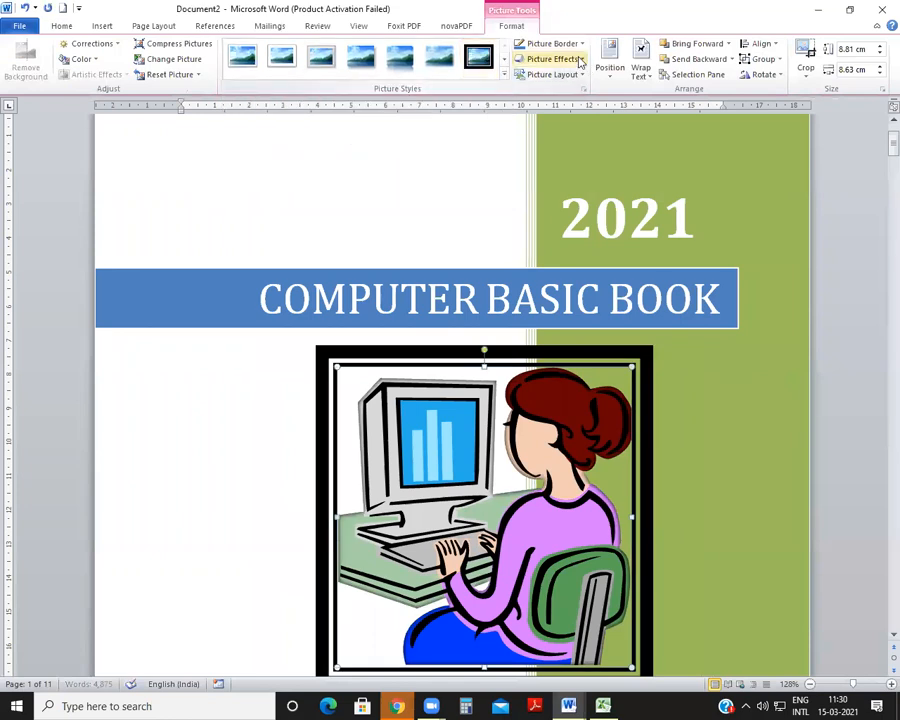
left_click(562, 59)
mouse_move(575, 181)
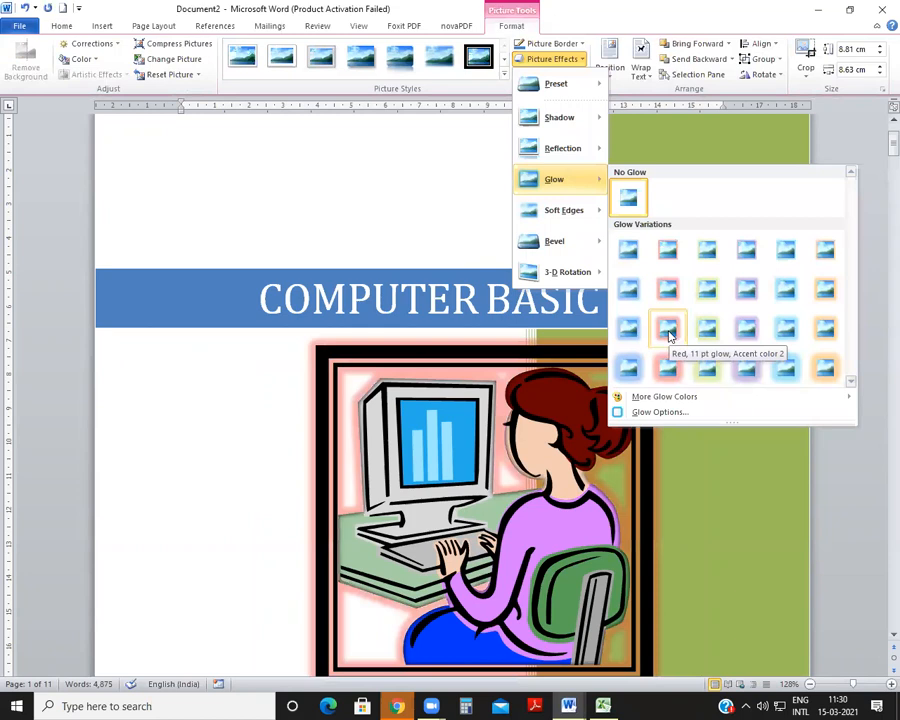
left_click(82, 59)
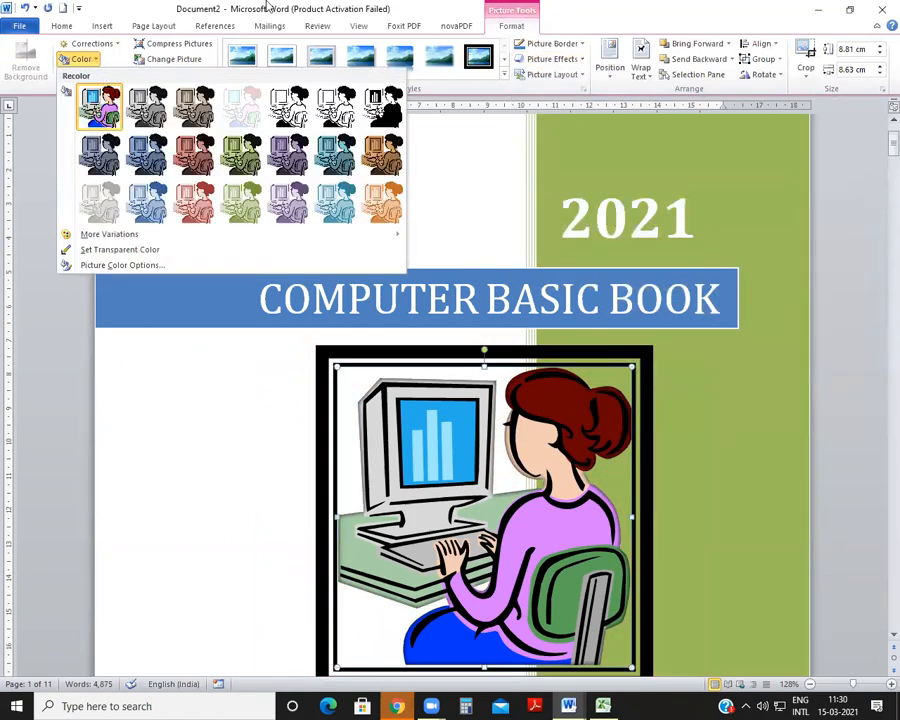
left_click(248, 28)
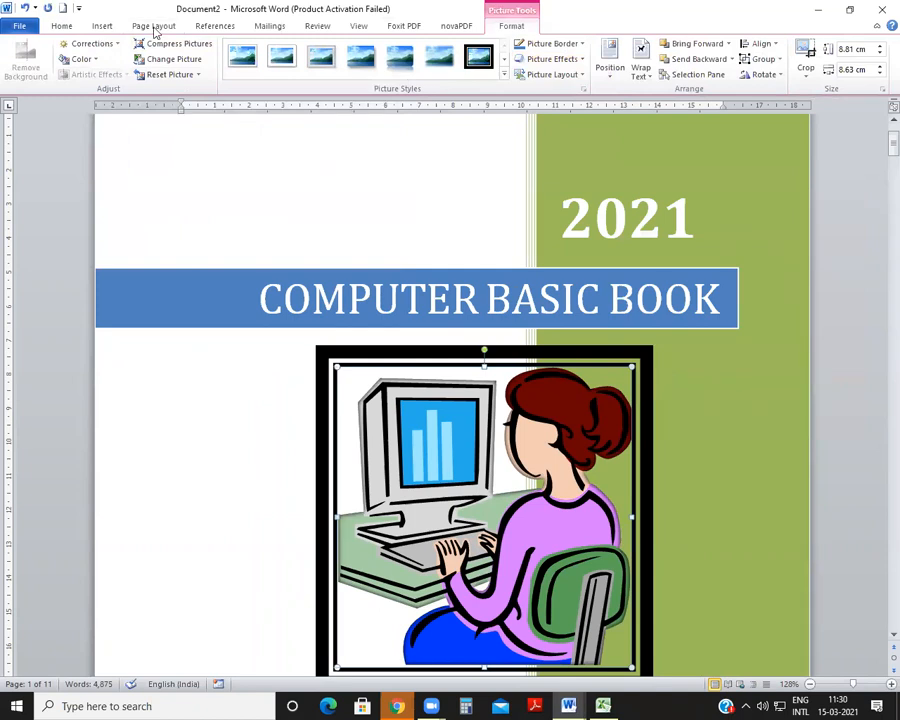
left_click(193, 64)
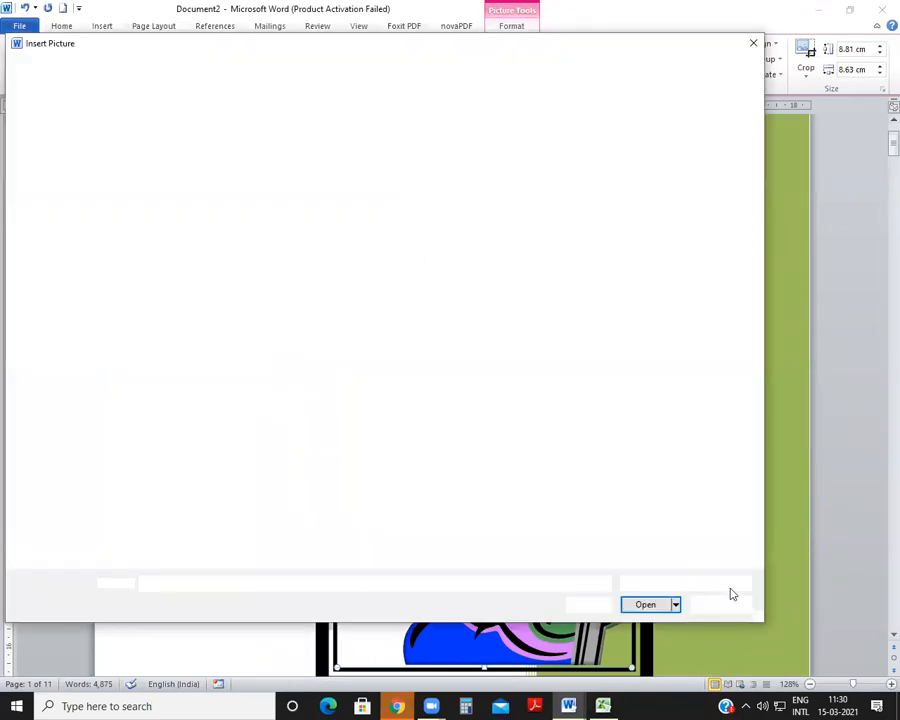
left_click(722, 603)
Move the framed clip art onto the white area beside the green band, below the title banner
left_click_drag(562, 357, 396, 259)
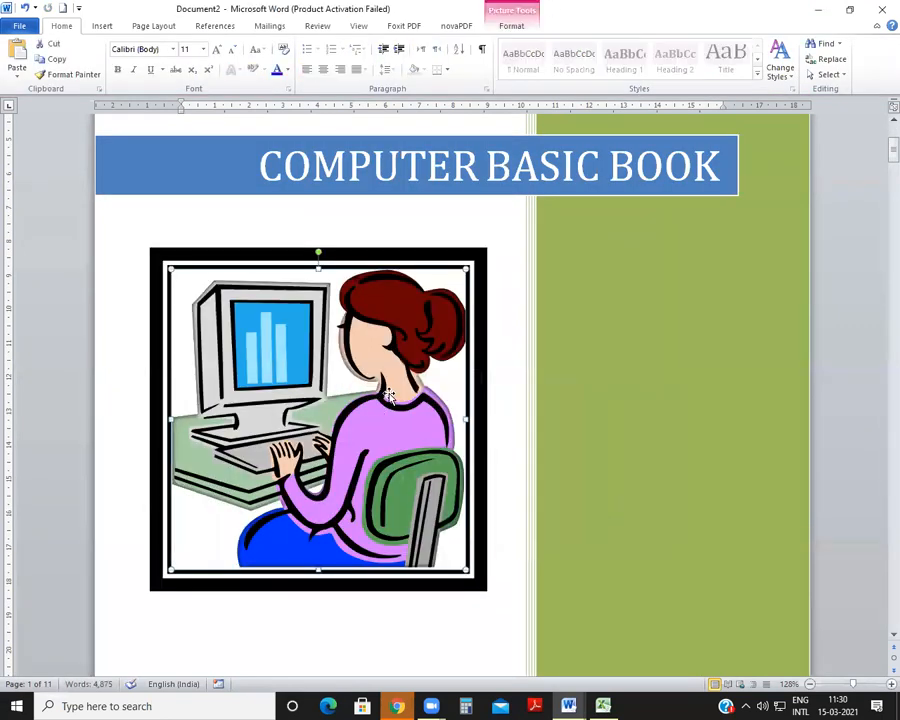
key("alt")
scroll(391, 401, "down", 4)
scroll(393, 401, "down", 2)
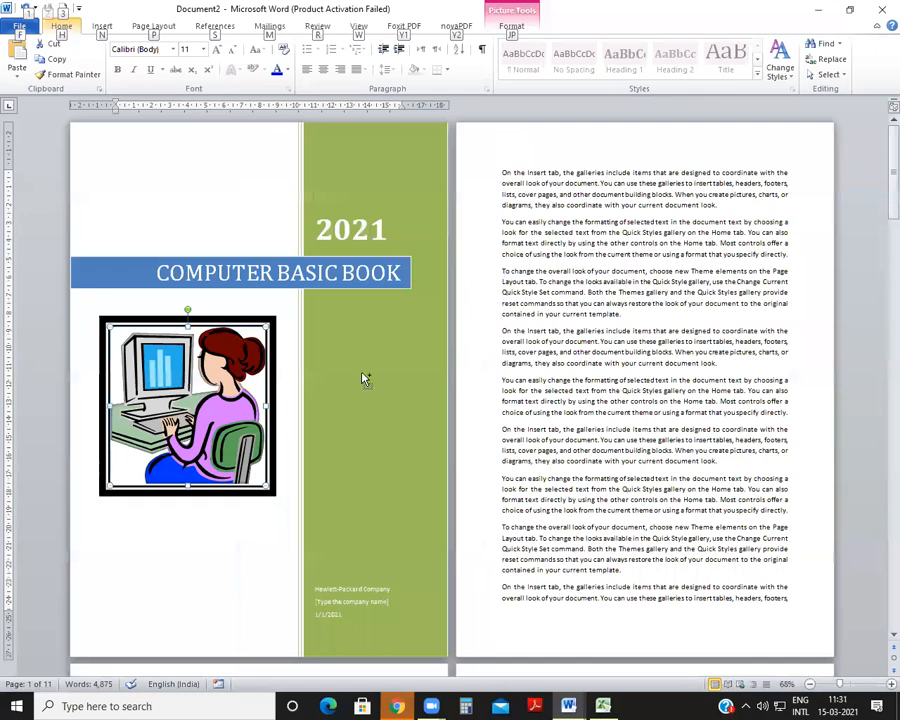
left_click(350, 601)
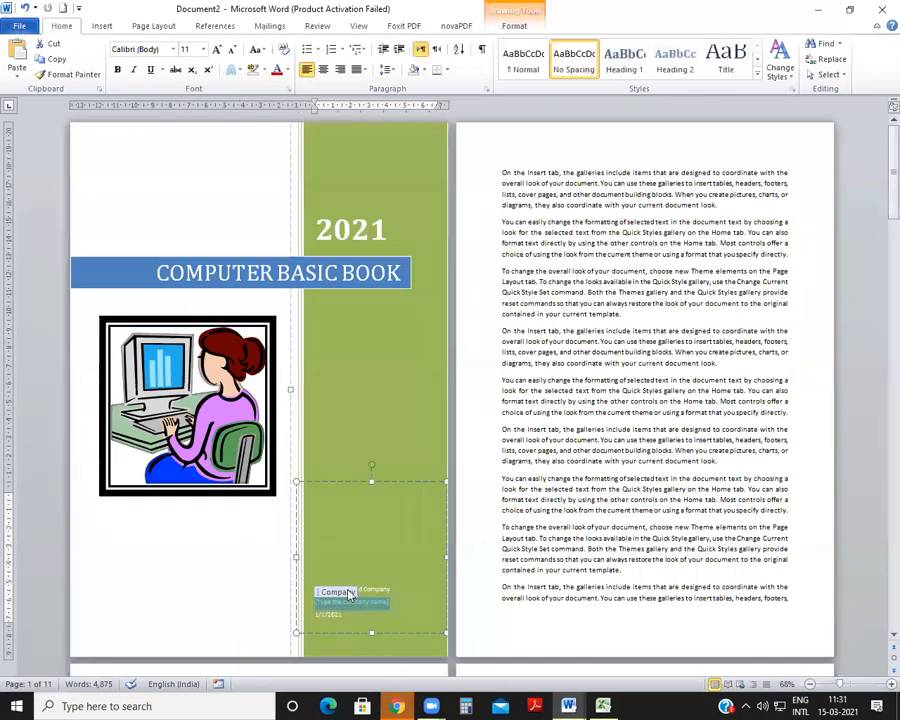
left_click(157, 218)
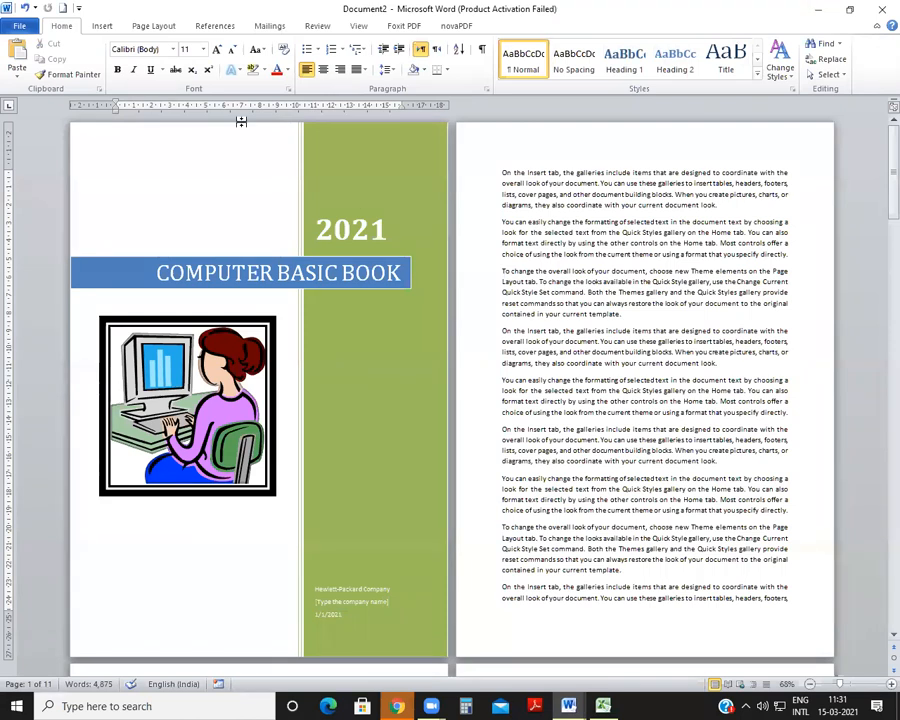
Start inserting a picture from file and open the Desktop folder
left_click(104, 27)
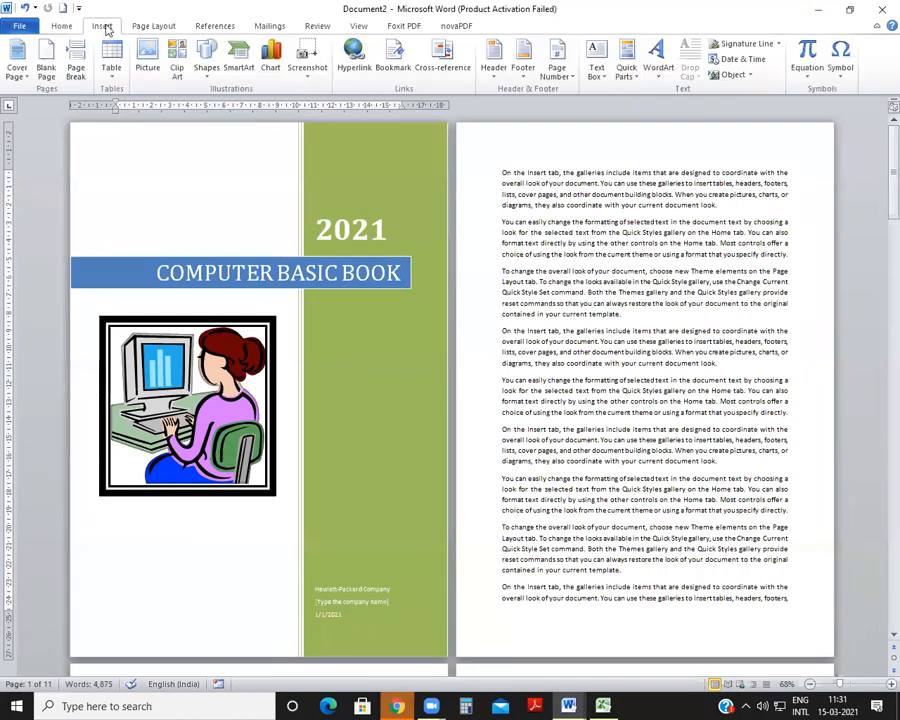
left_click(147, 60)
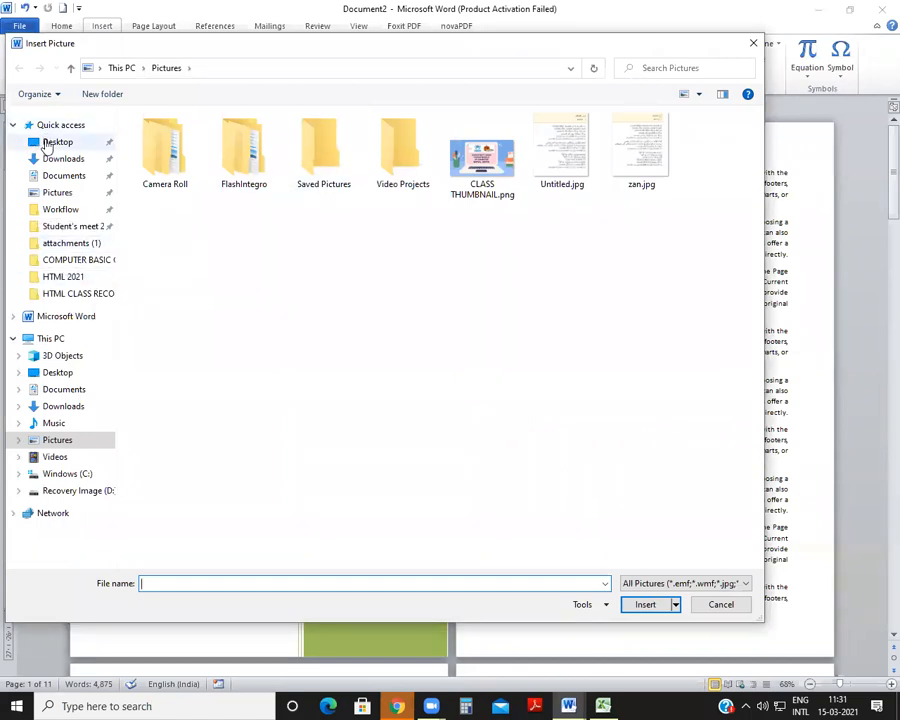
left_click(47, 146)
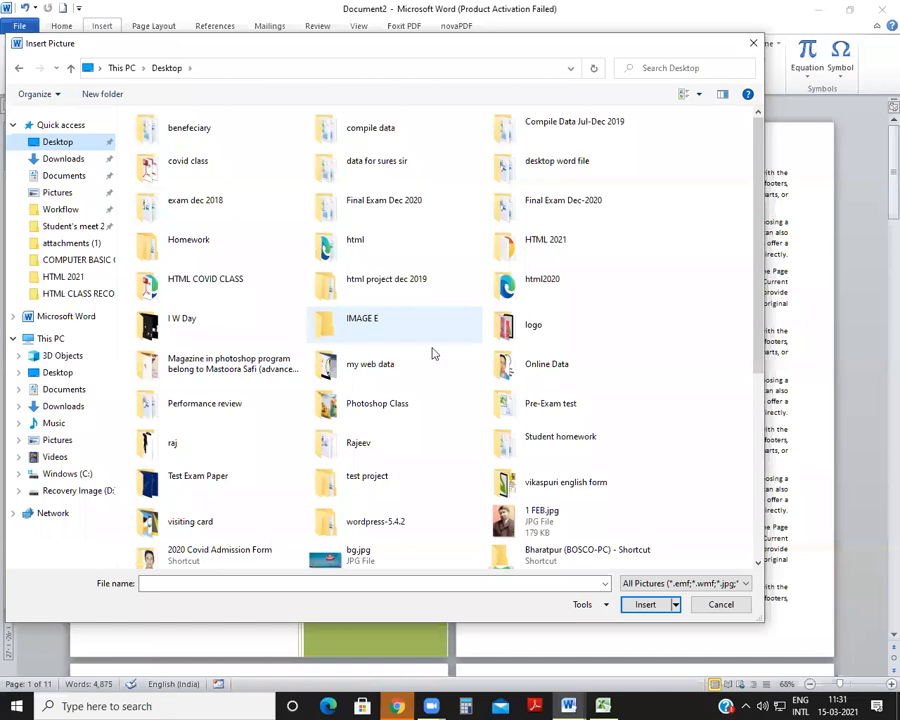
Browse the logo, Photoshop Class, visiting card and Online Data folders for a suitable picture
double_click(534, 334)
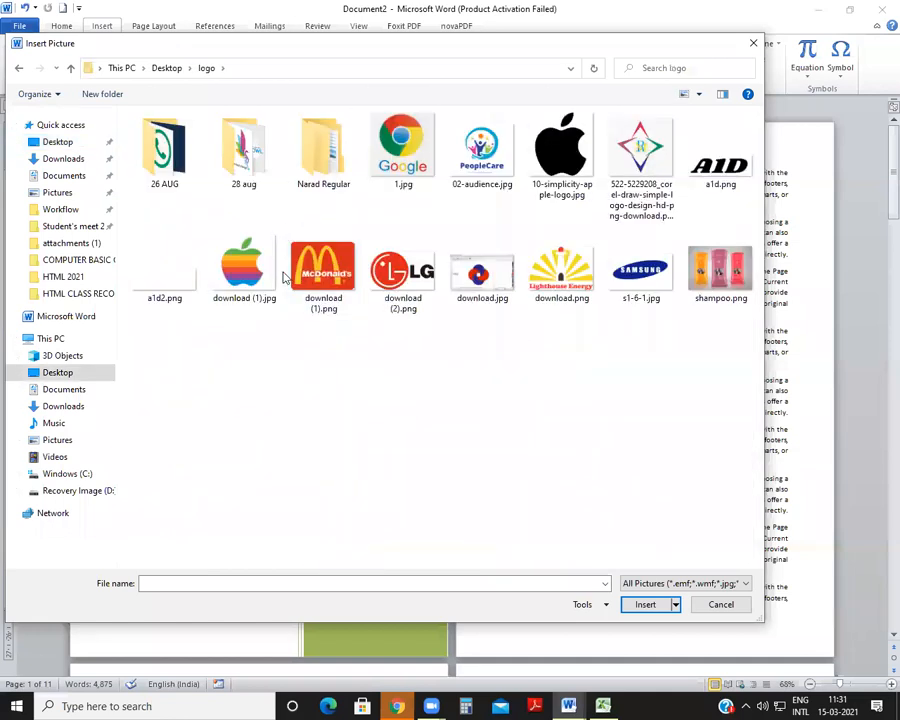
key("BackSpace")
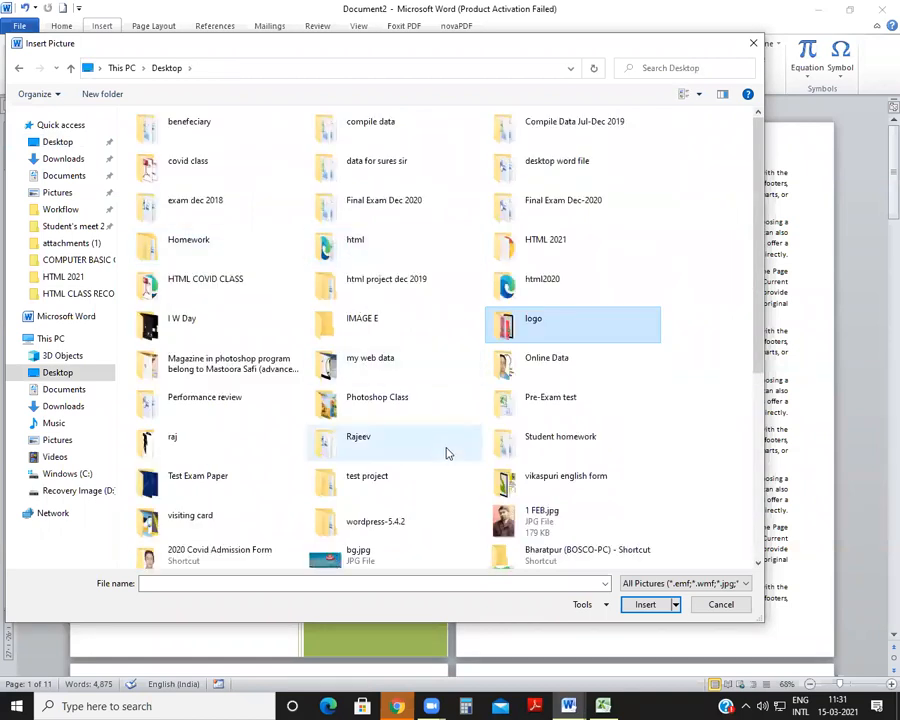
double_click(356, 404)
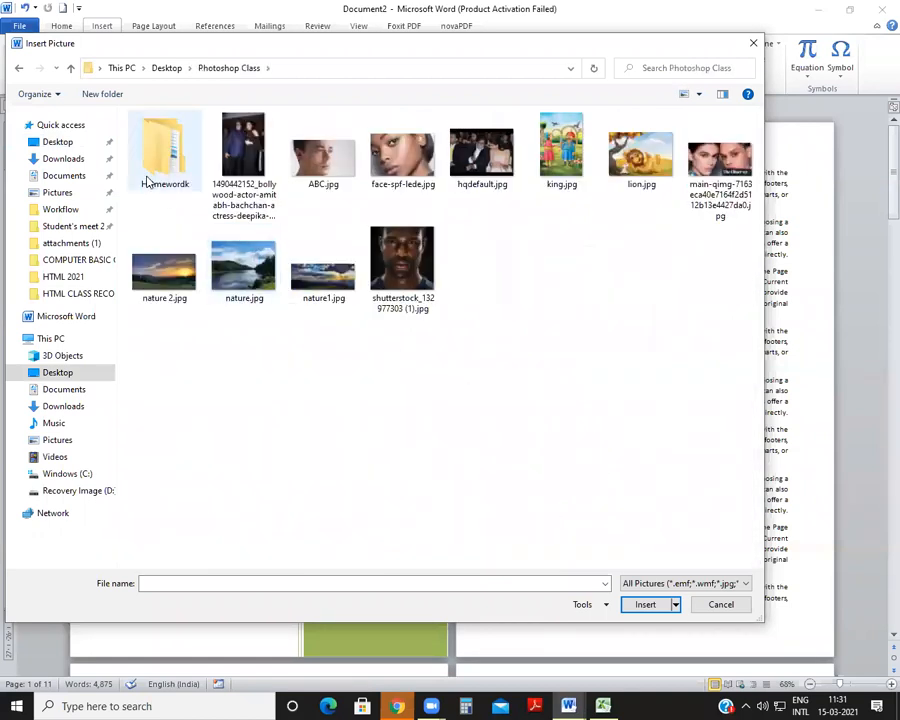
key("BackSpace")
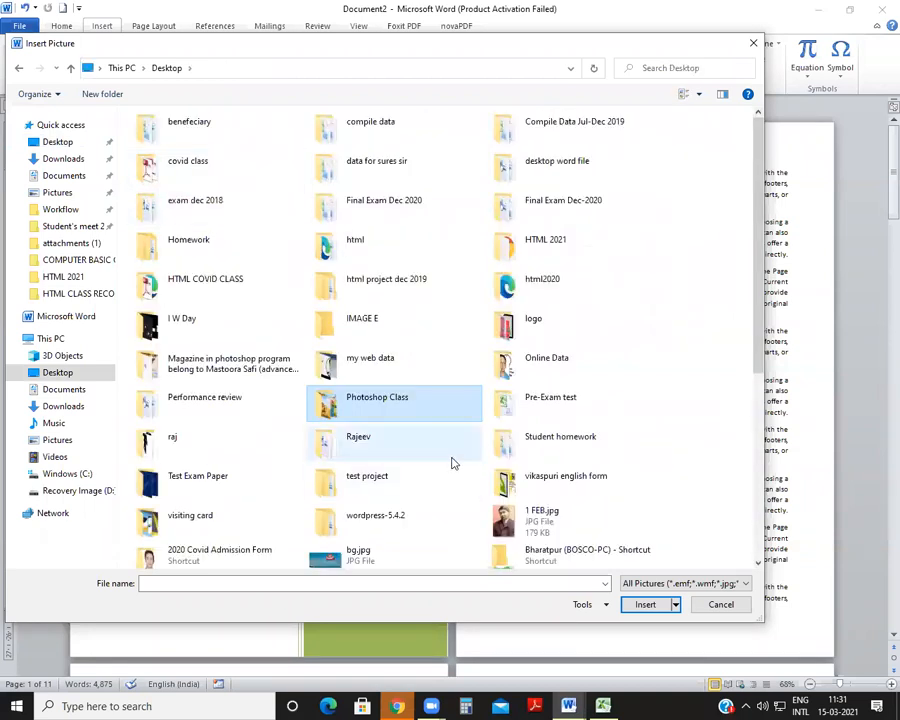
scroll(340, 328, "down", 1)
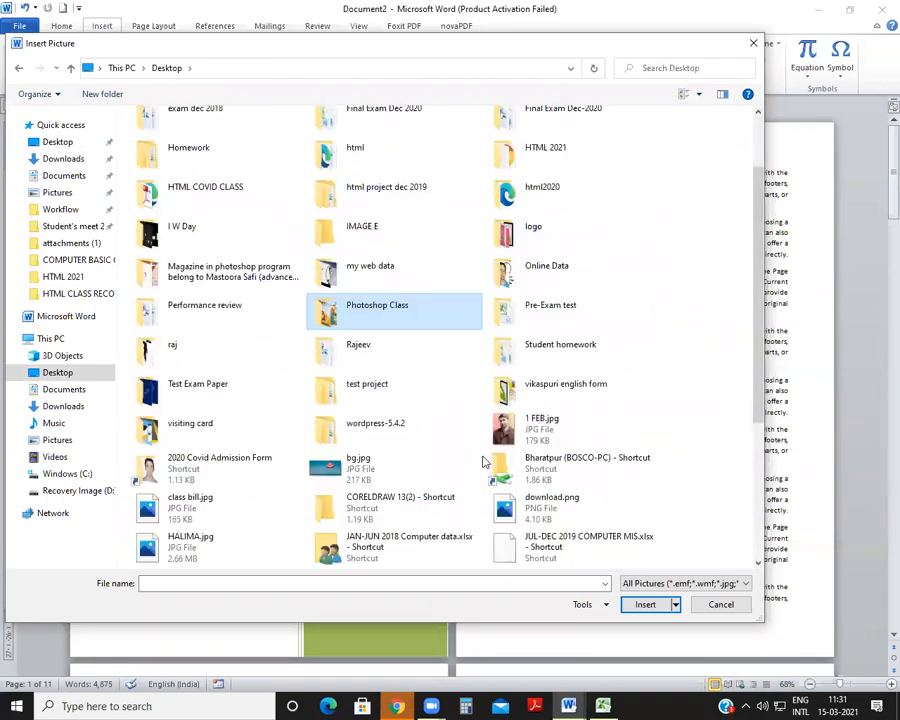
double_click(196, 430)
key("BackSpace")
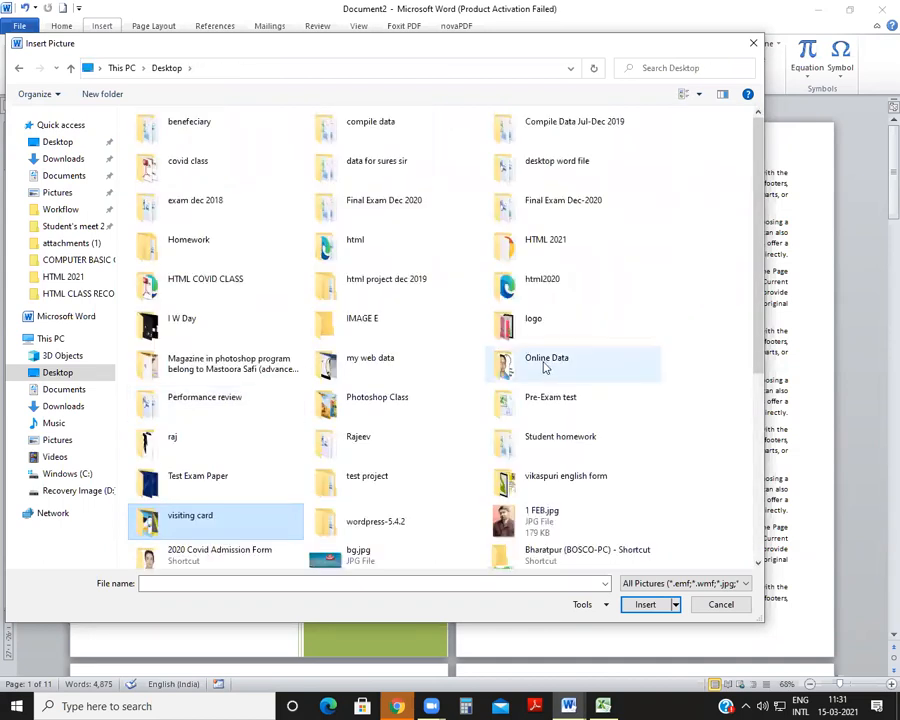
double_click(545, 368)
scroll(380, 302, "down", 2)
scroll(380, 302, "up", 2)
key("BackSpace")
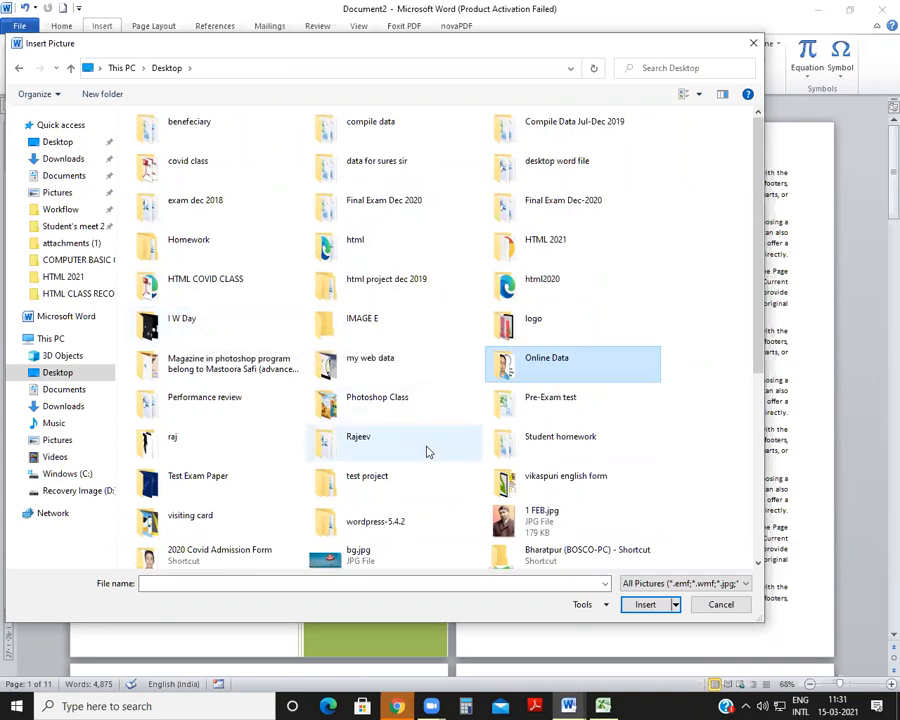
Insert the picture logo-bosco.png from the Desktop folder into the cover page
scroll(427, 452, "down", 2)
scroll(427, 452, "down", 6)
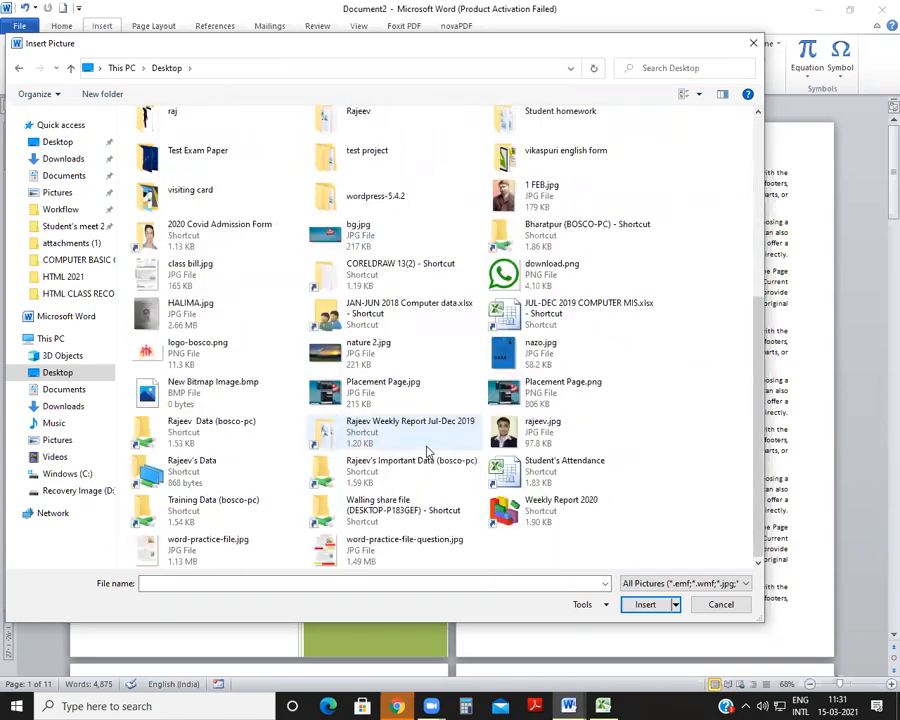
left_click(205, 350)
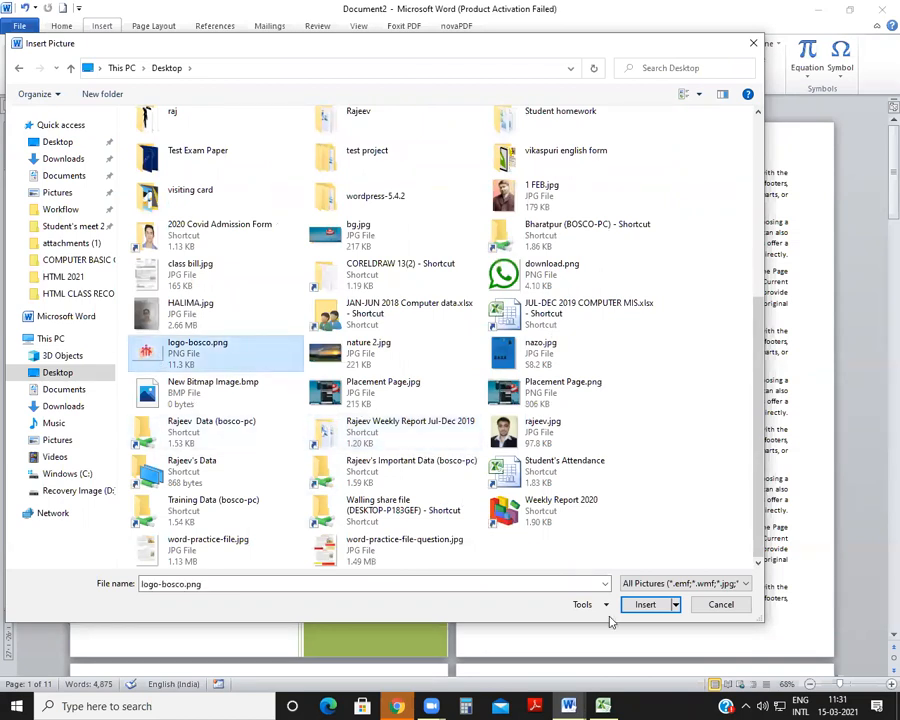
left_click(645, 605)
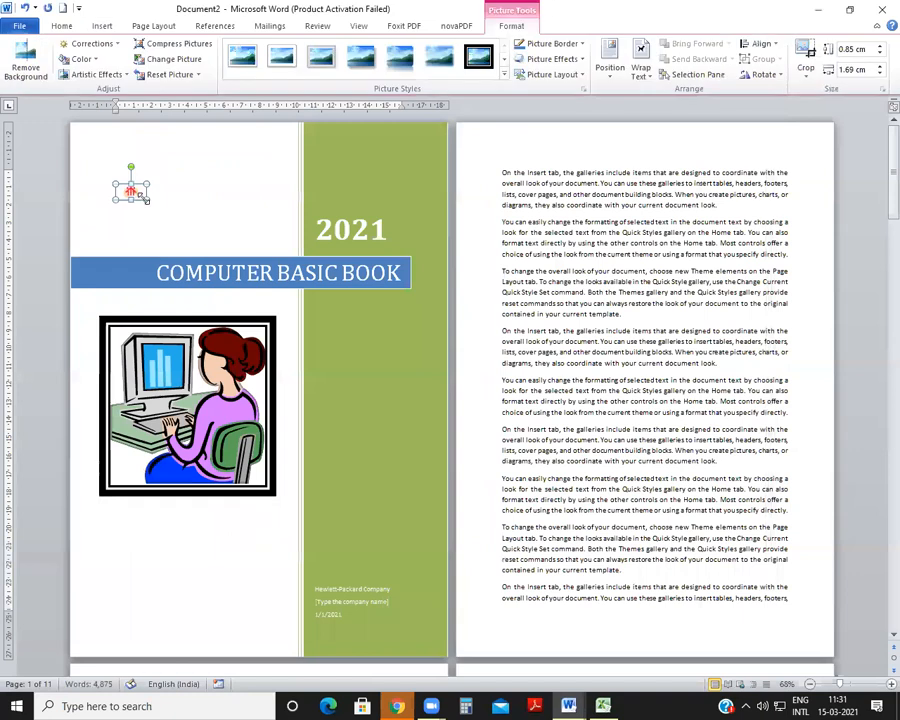
Enlarge the logo above the title banner to about 3.1 cm high and 6.3 cm wide
left_click_drag(194, 225, 230, 240)
left_click_drag(150, 203, 172, 193)
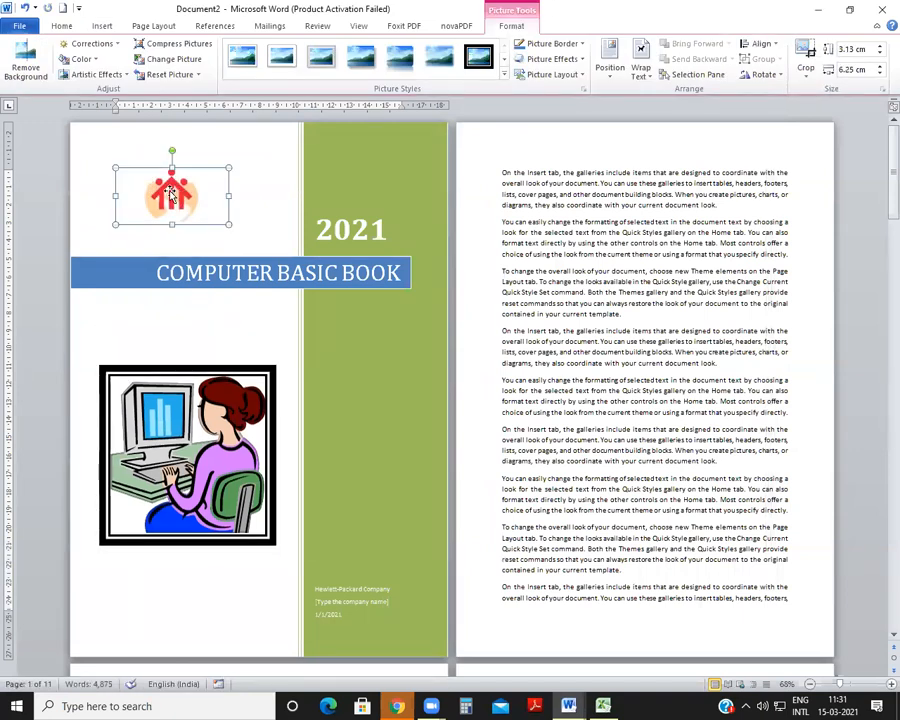
left_click(235, 322)
scroll(308, 349, "down", 2)
scroll(308, 349, "up", 2)
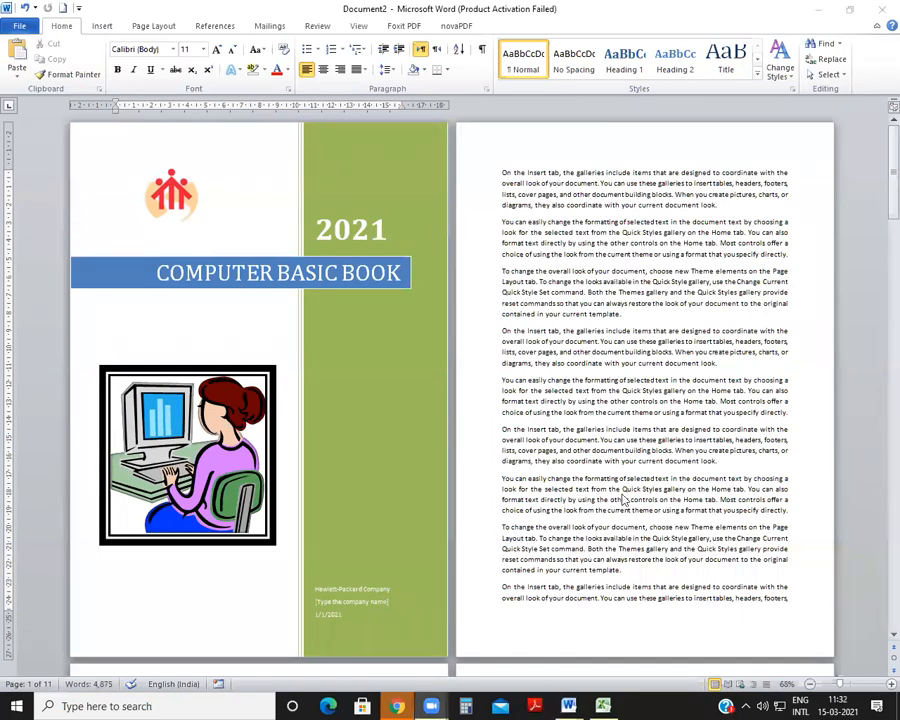
left_click(407, 387)
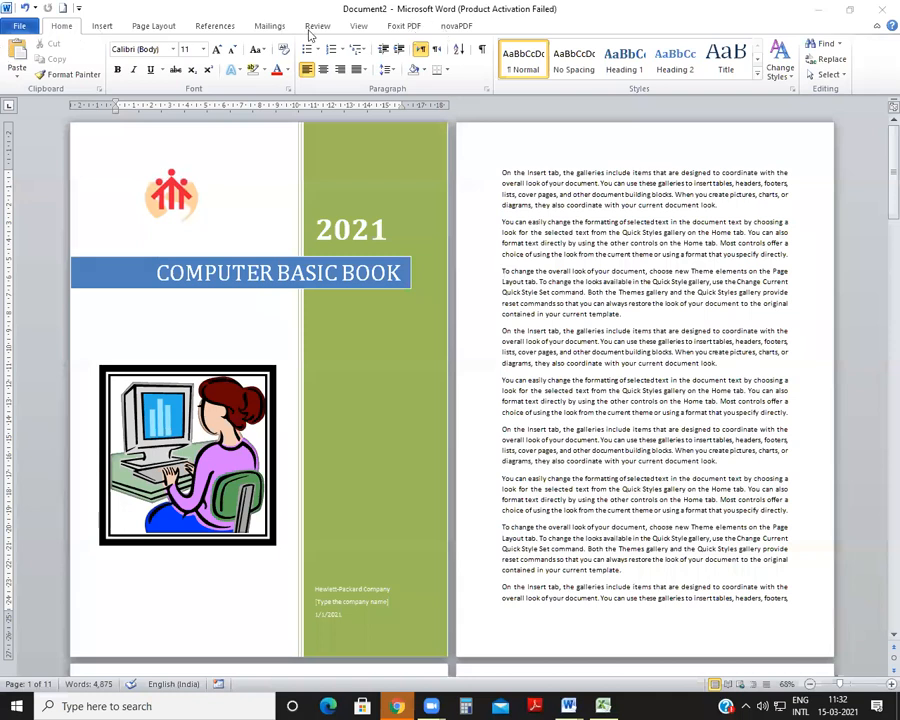
Create a new blank document
left_click(92, 32)
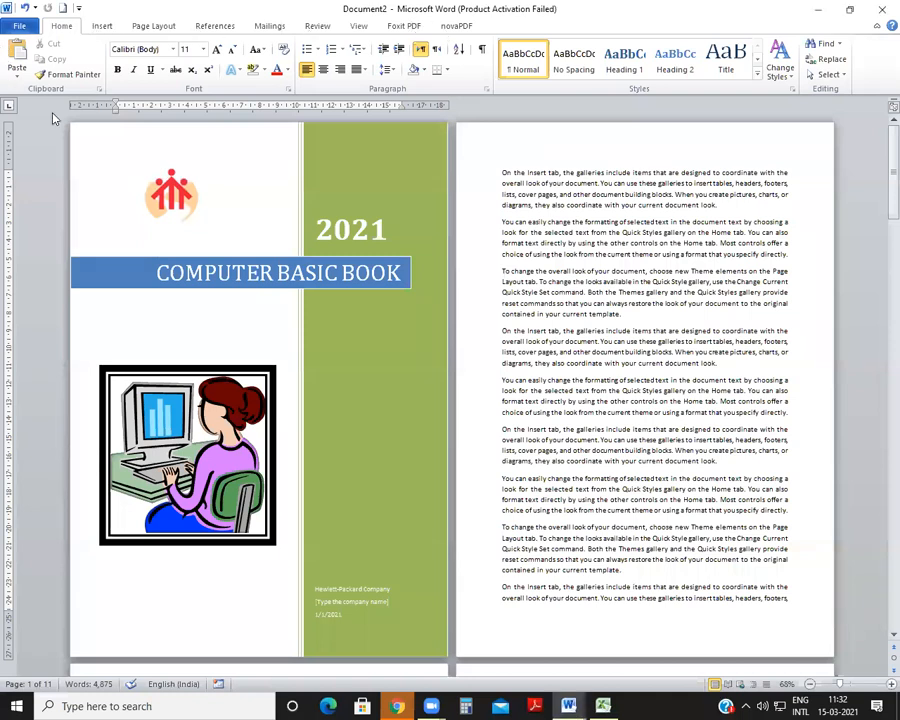
left_click(98, 26)
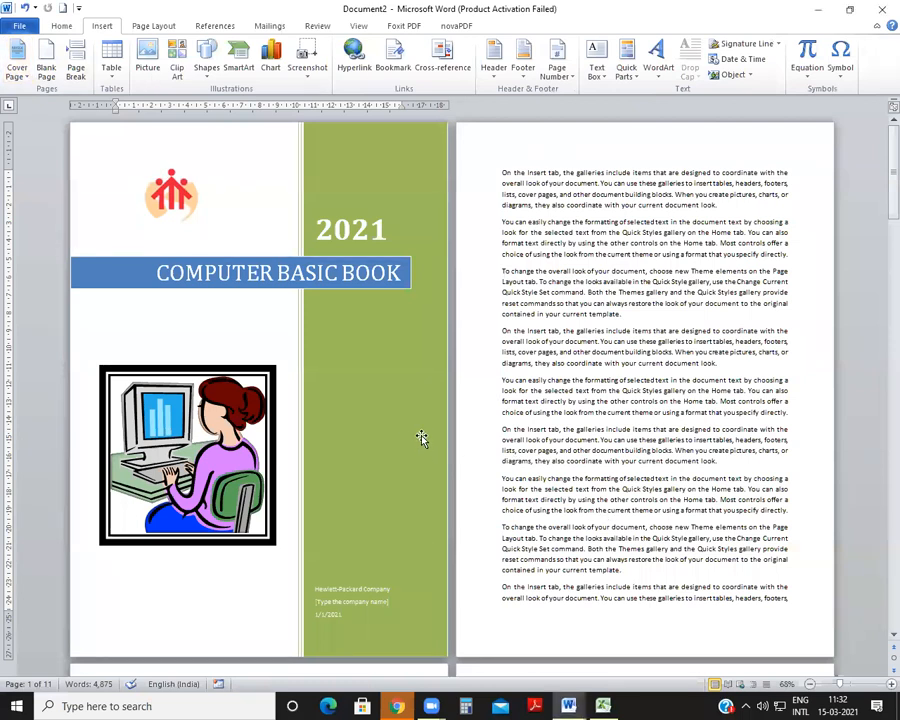
key("ctrl+n")
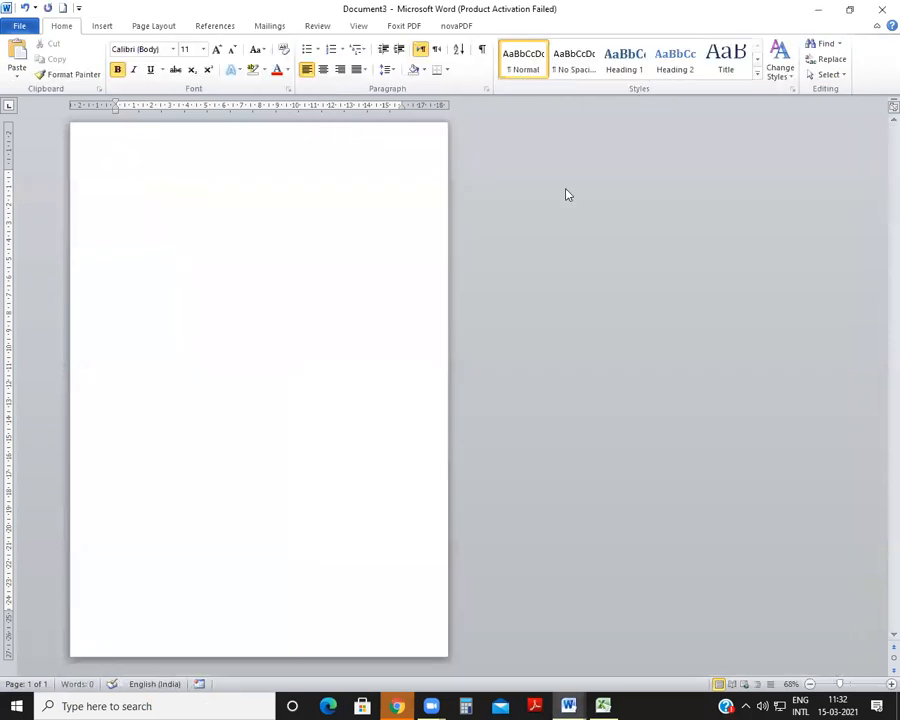
scroll(389, 299, "up", 3)
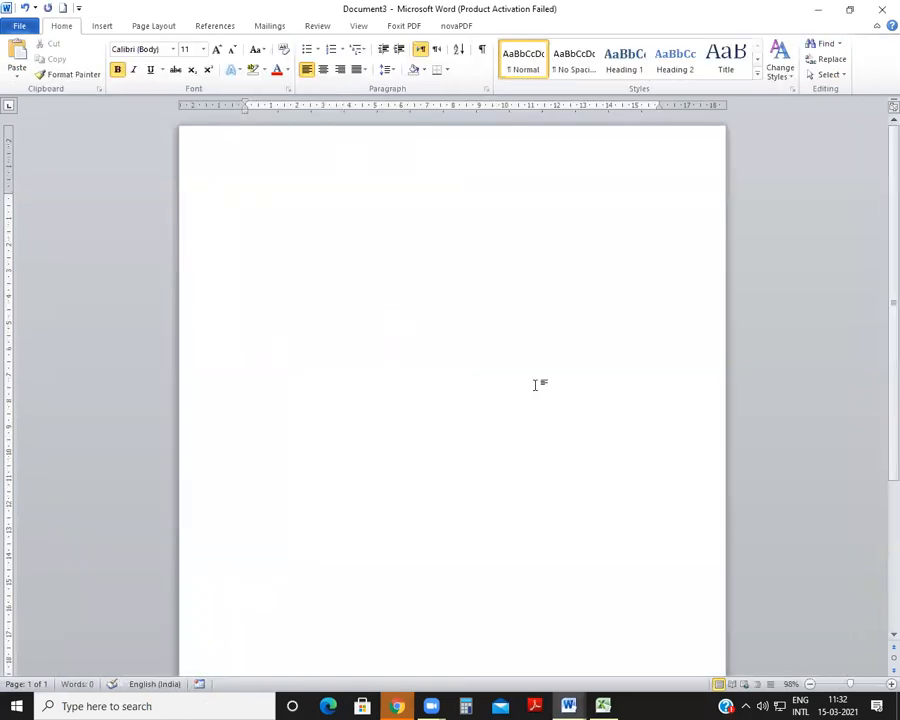
View the topic title page in Document1, and return to the blank Document3
mouse_move(568, 705)
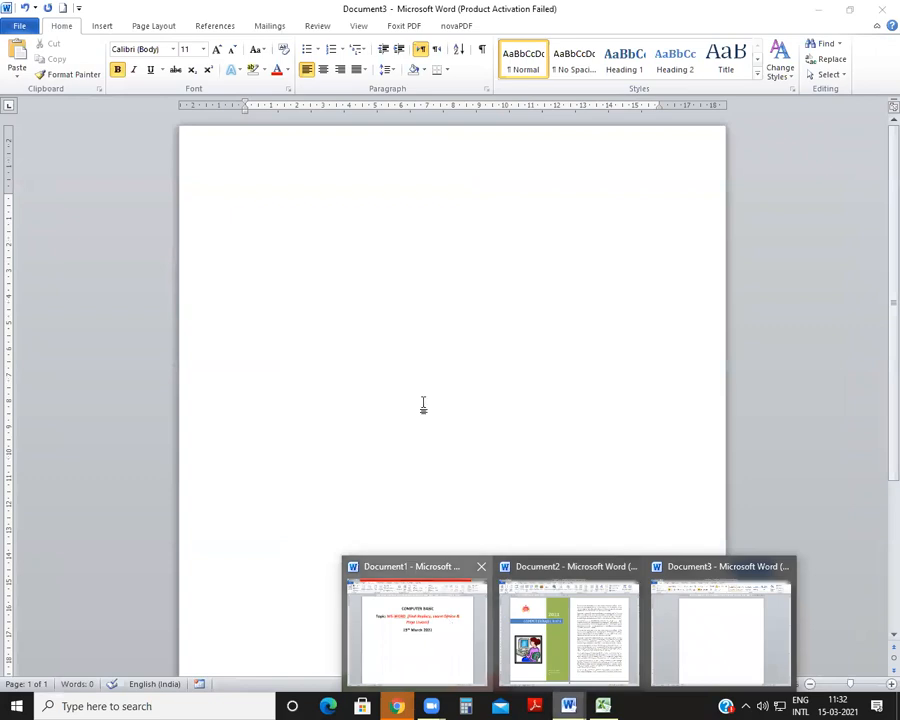
left_click(416, 620)
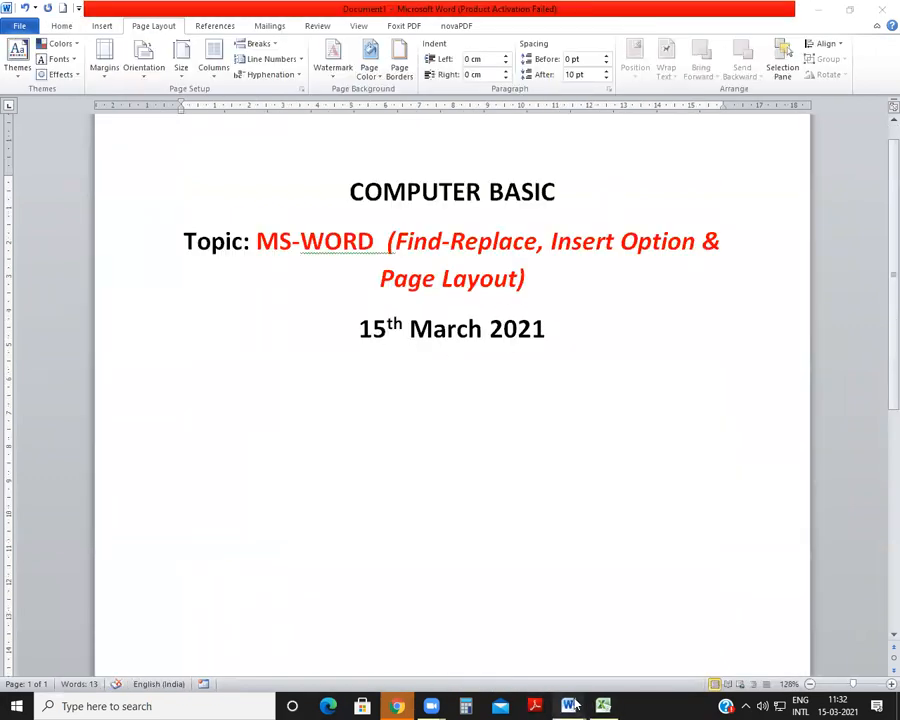
mouse_move(568, 705)
left_click(727, 646)
Fill the blank document with 20 paragraphs of sample text using =RAND(20), and look through the pages
type("=RAND(20")
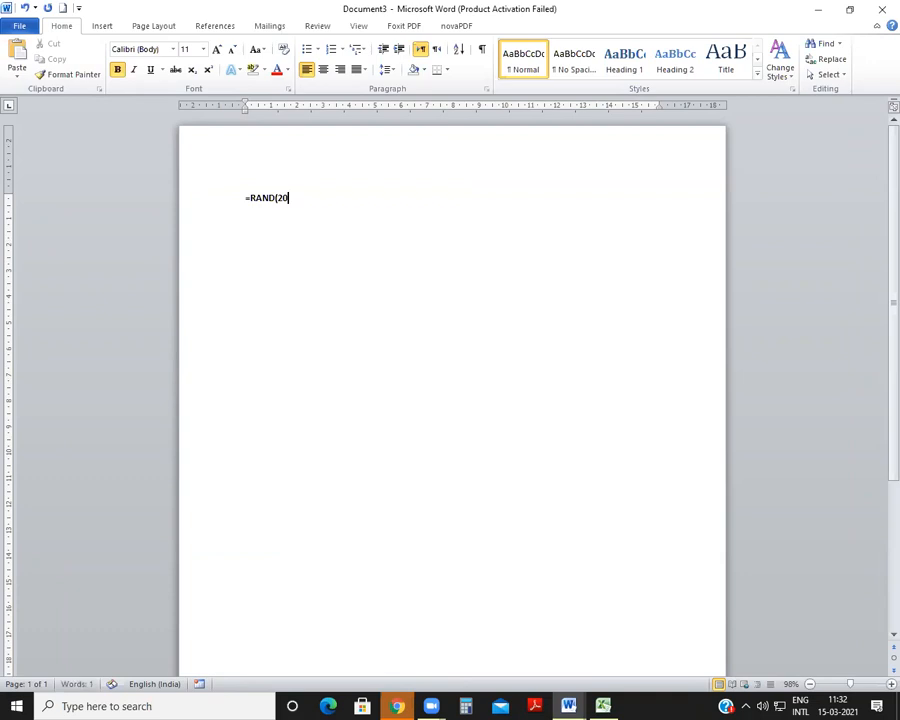
type(")")
key("Return")
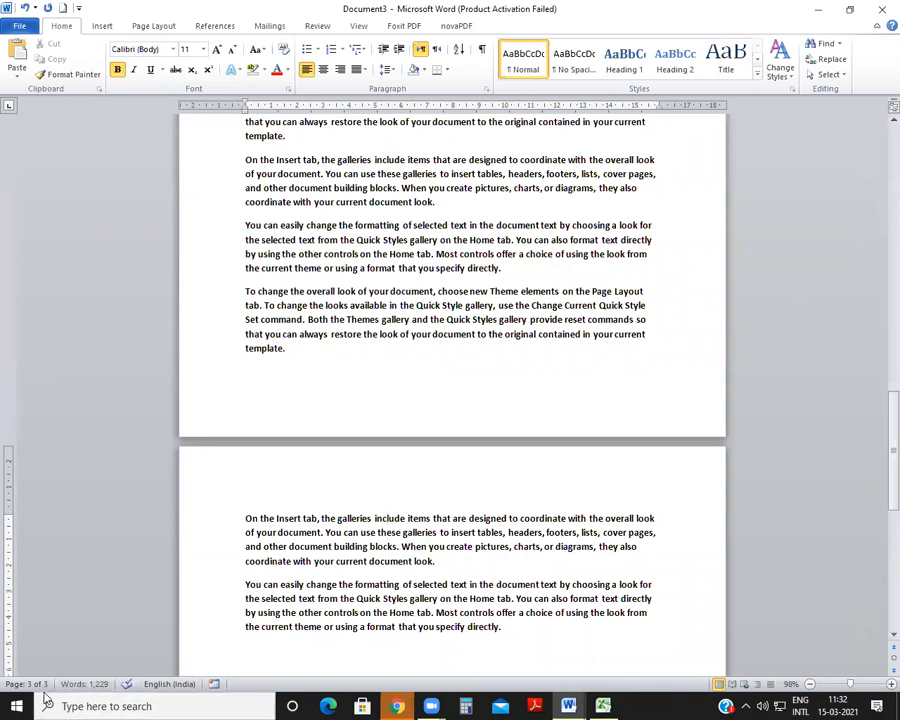
scroll(210, 508, "up", 3)
scroll(216, 507, "down", 6)
scroll(214, 512, "up", 6)
scroll(218, 517, "down", 9)
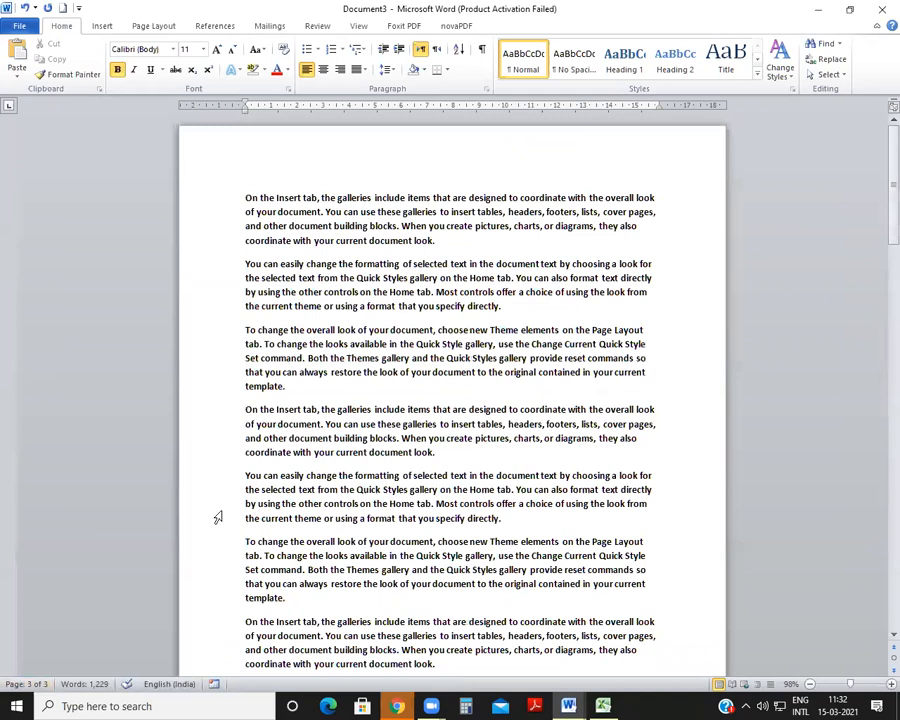
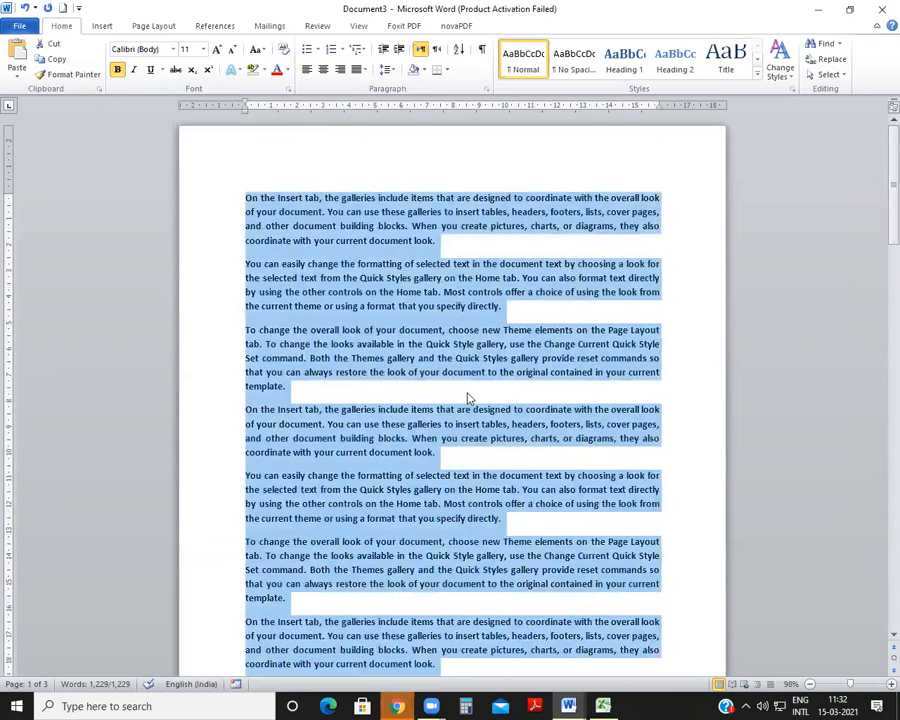
Increase the font size of all the sample text to 12
left_click(216, 50)
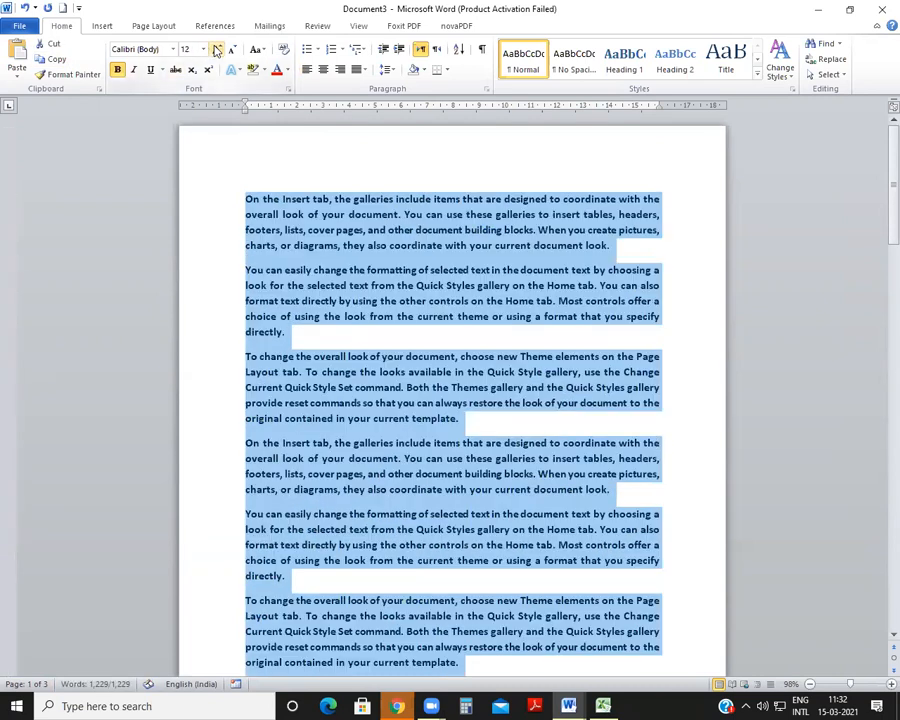
left_click(416, 285)
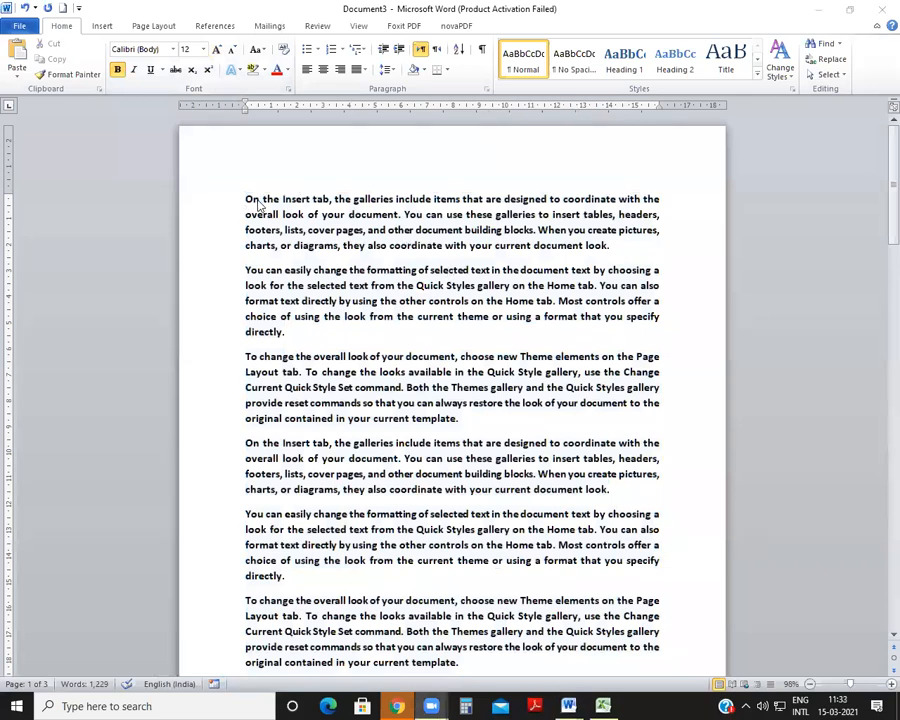
scroll(428, 444, "down", 5)
scroll(474, 444, "up", 5)
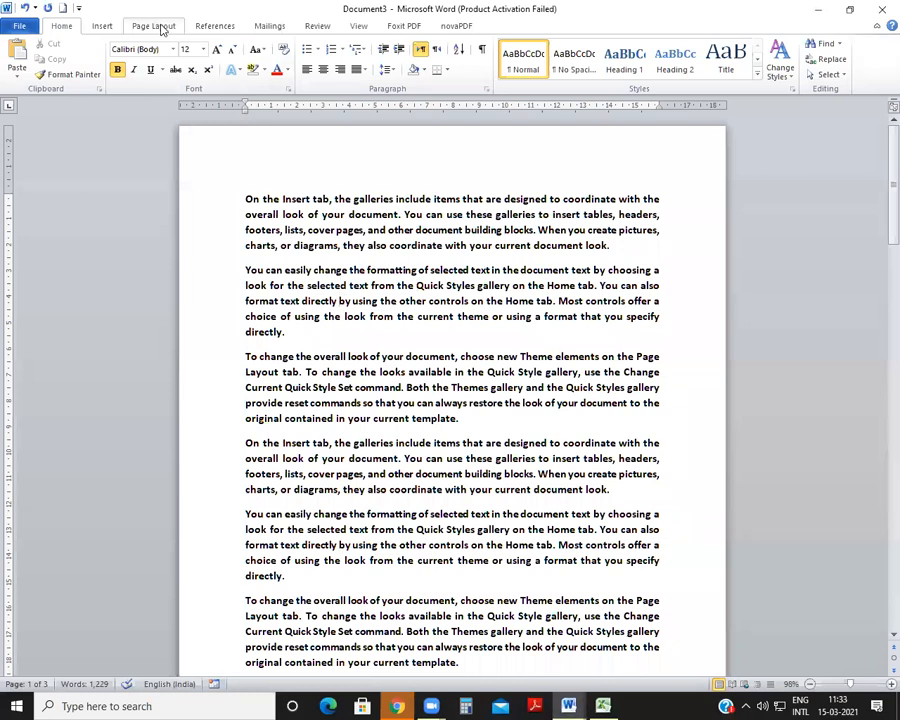
Display the page layout options and examine the blank margins around the text across the pages
left_click(155, 27)
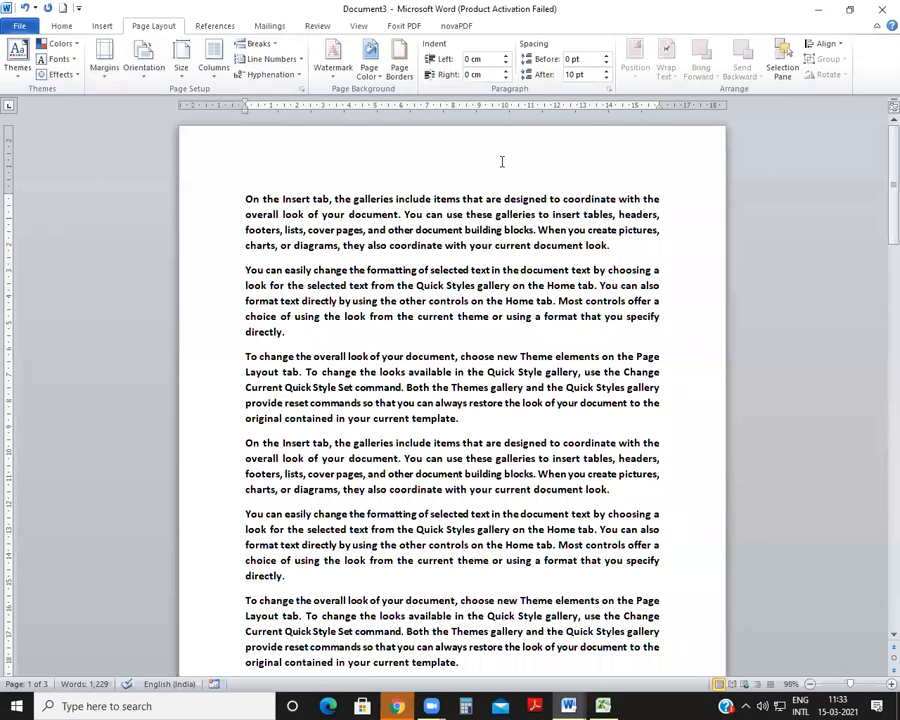
scroll(673, 409, "down", 2)
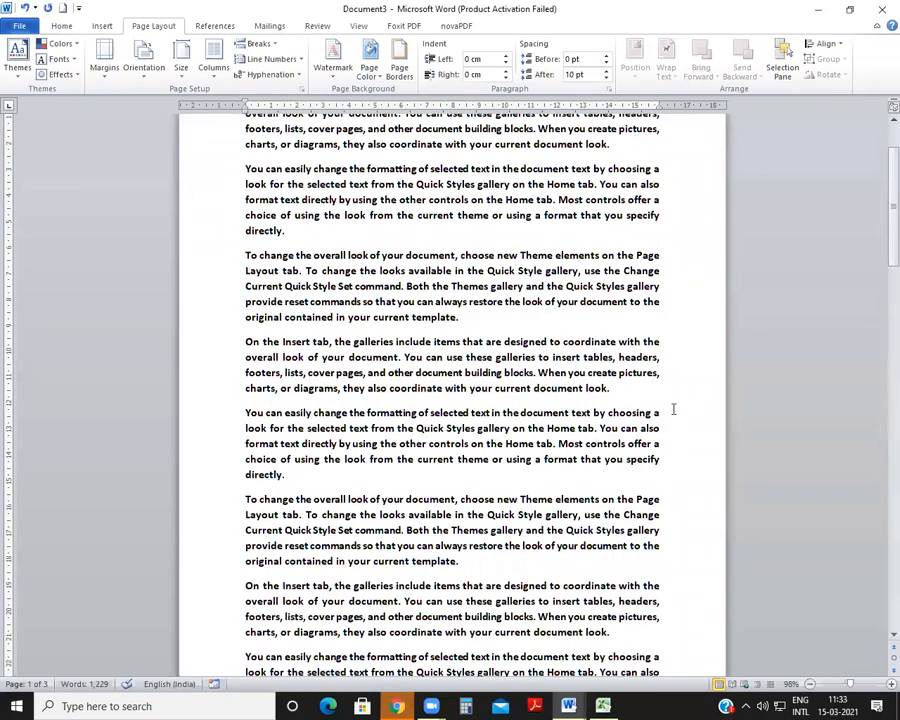
scroll(415, 499, "down", 1)
scroll(353, 489, "down", 5)
scroll(338, 364, "up", 12)
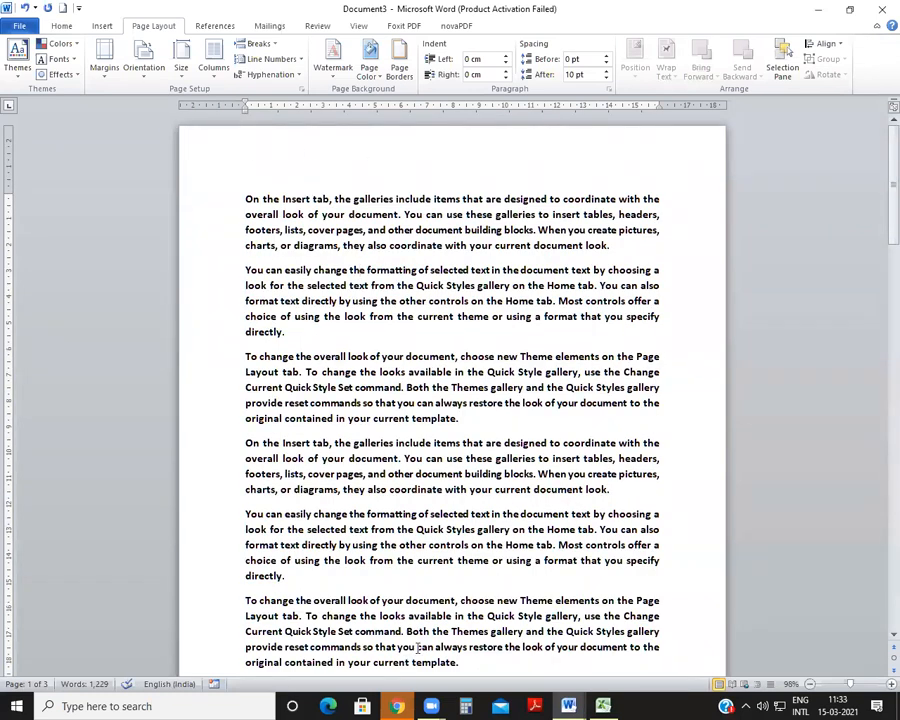
left_click_drag(246, 199, 338, 247)
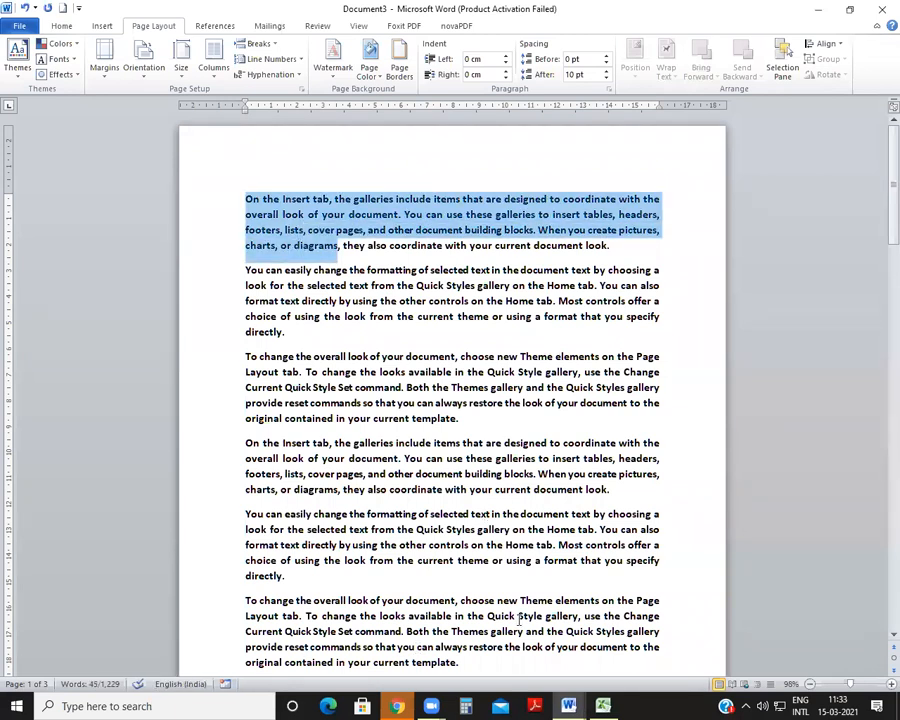
left_click(597, 215)
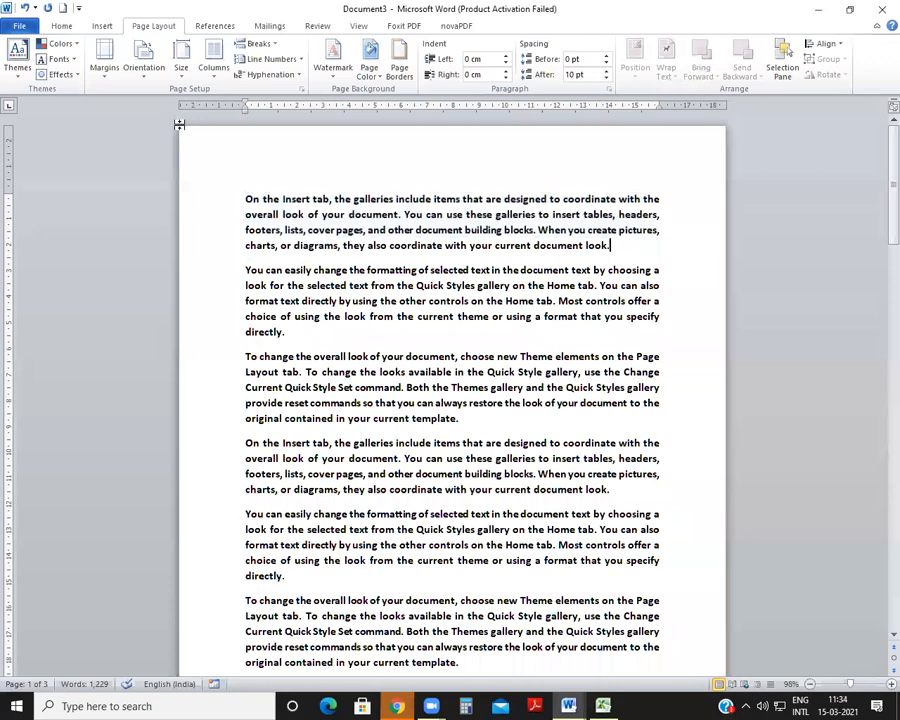
left_click_drag(245, 199, 306, 230)
left_click(255, 172)
scroll(255, 215, "down", 2)
scroll(245, 140, "up", 2)
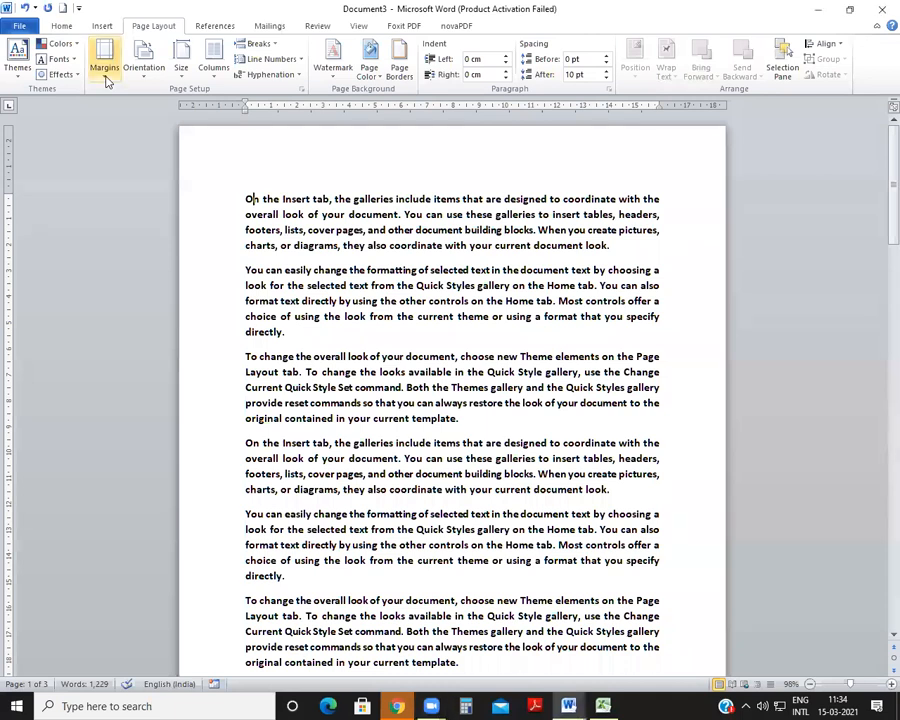
Try the last custom margin setting (top 4 cm, bottom 1.27 cm, left 2 cm, right 4 cm), and restore Normal margins
left_click(106, 78)
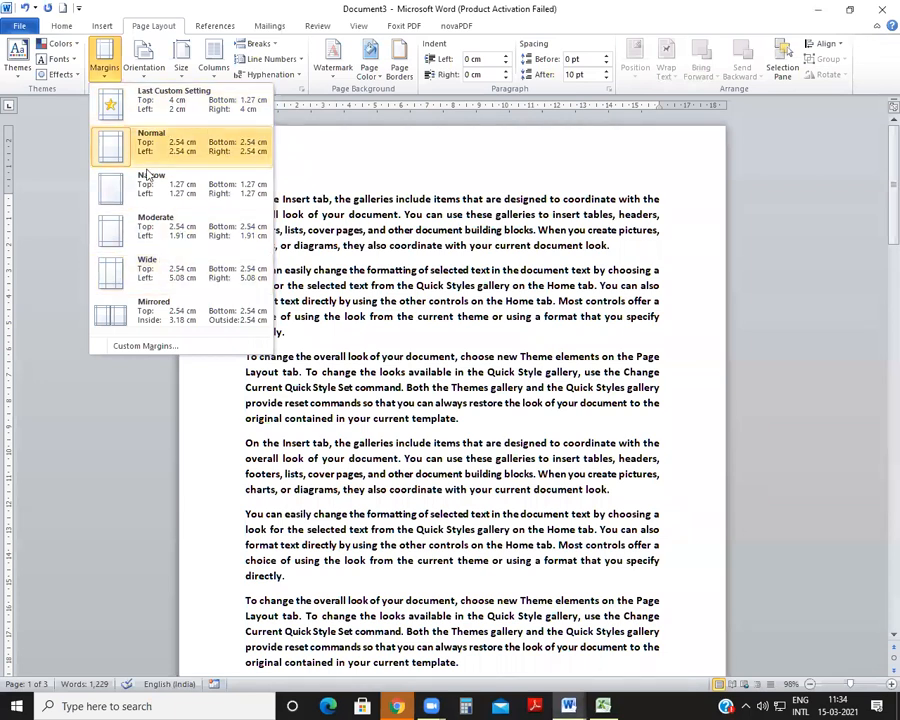
left_click(133, 109)
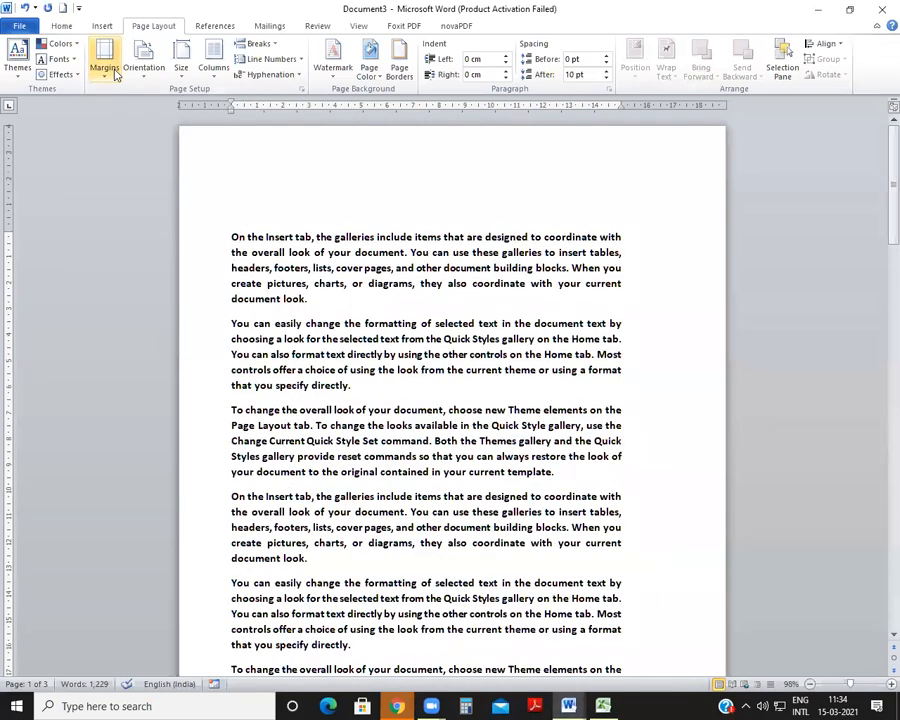
left_click(104, 55)
left_click(112, 142)
Set a custom top margin of 4.1 cm for the whole document
left_click(104, 55)
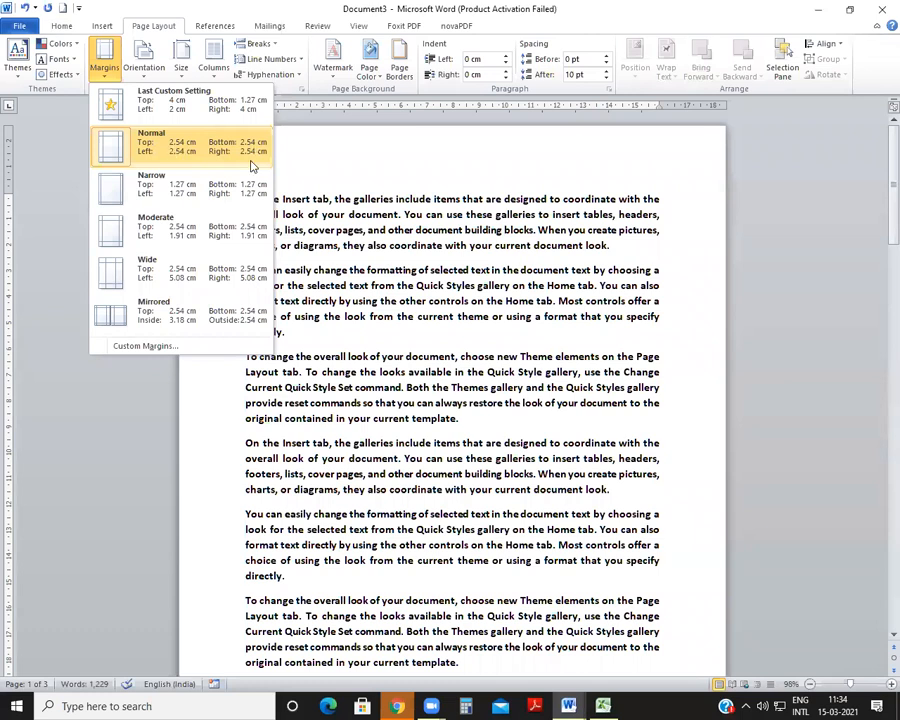
left_click(145, 346)
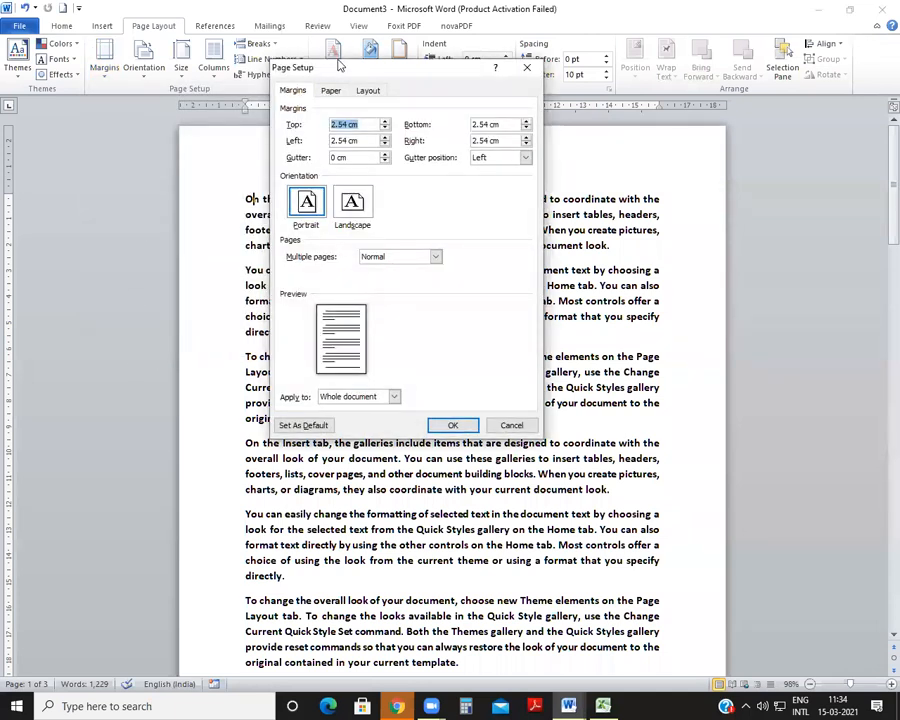
left_click_drag(390, 68, 481, 106)
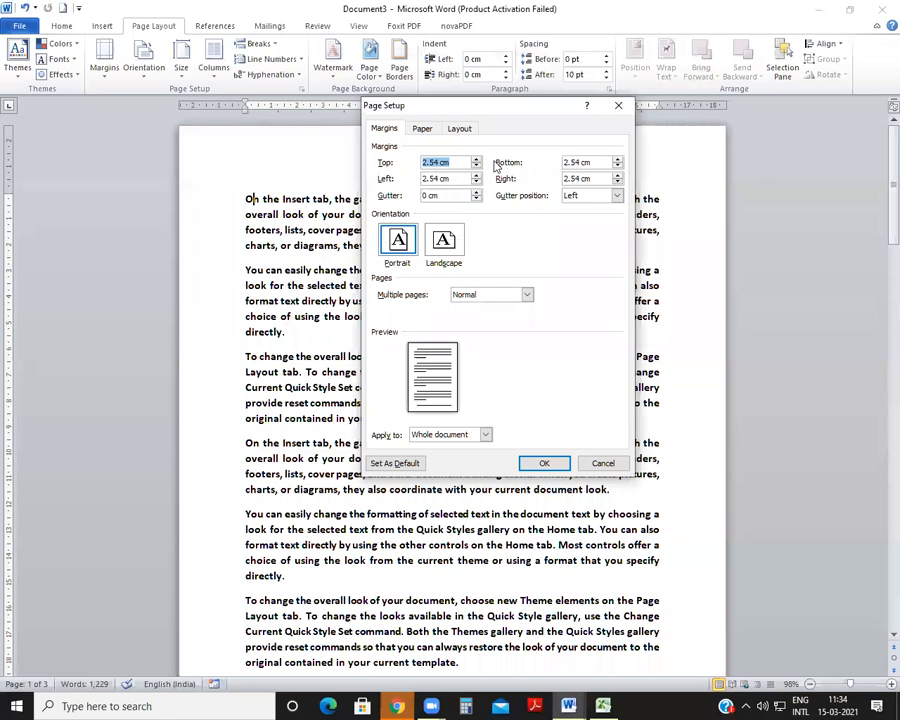
left_click_drag(478, 113, 497, 151)
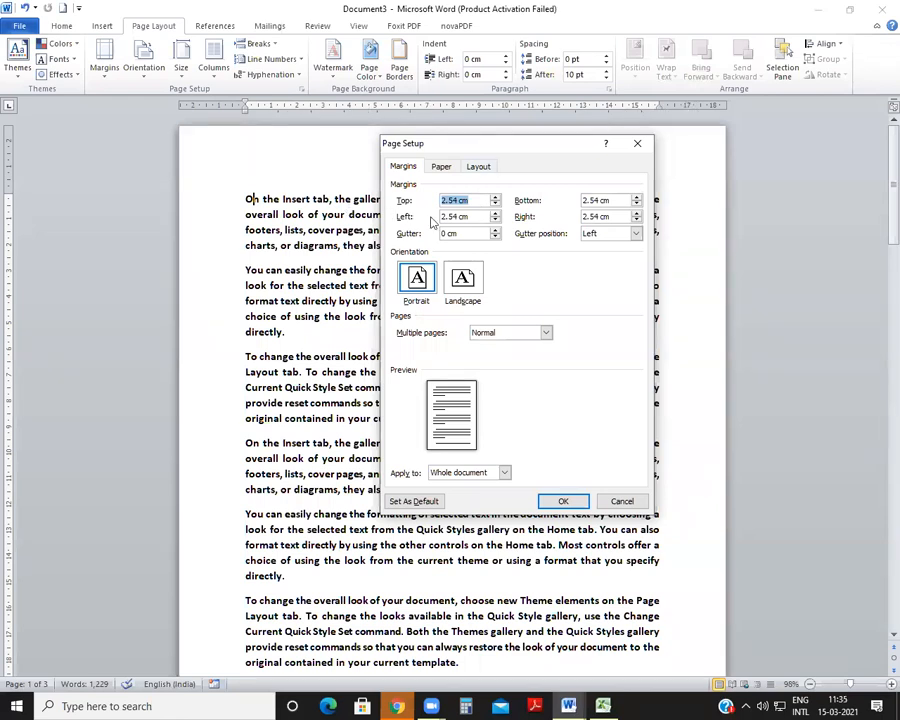
left_click(495, 198)
left_click(495, 198)
left_click(495, 198)
left_click(495, 198)
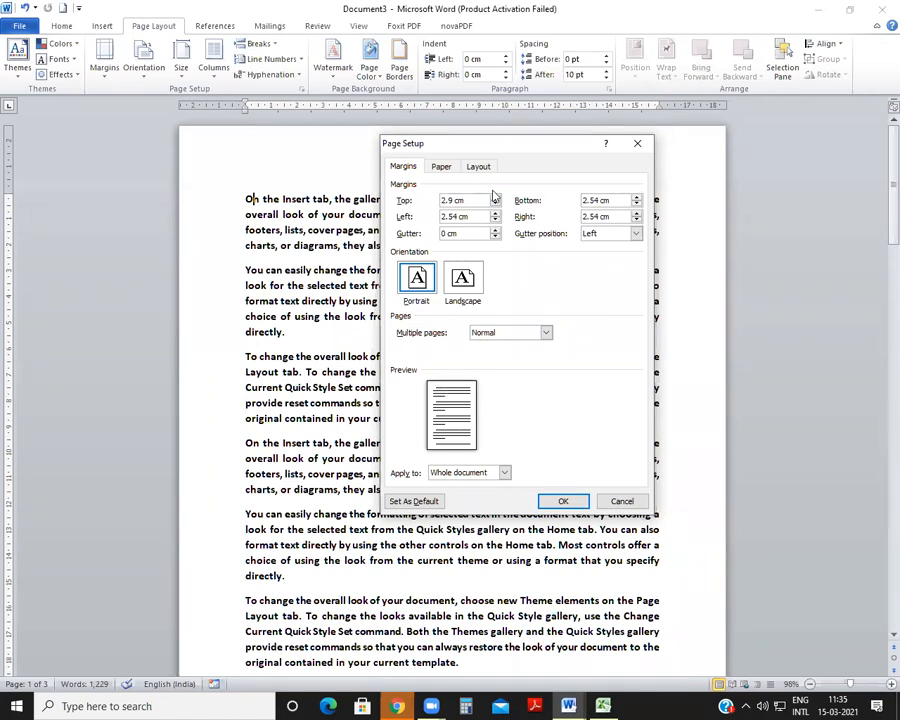
left_click(495, 197)
left_click(495, 197)
left_click(495, 197)
left_click(495, 198)
left_click(495, 198)
left_click(495, 198)
left_click(495, 198)
left_click(495, 198)
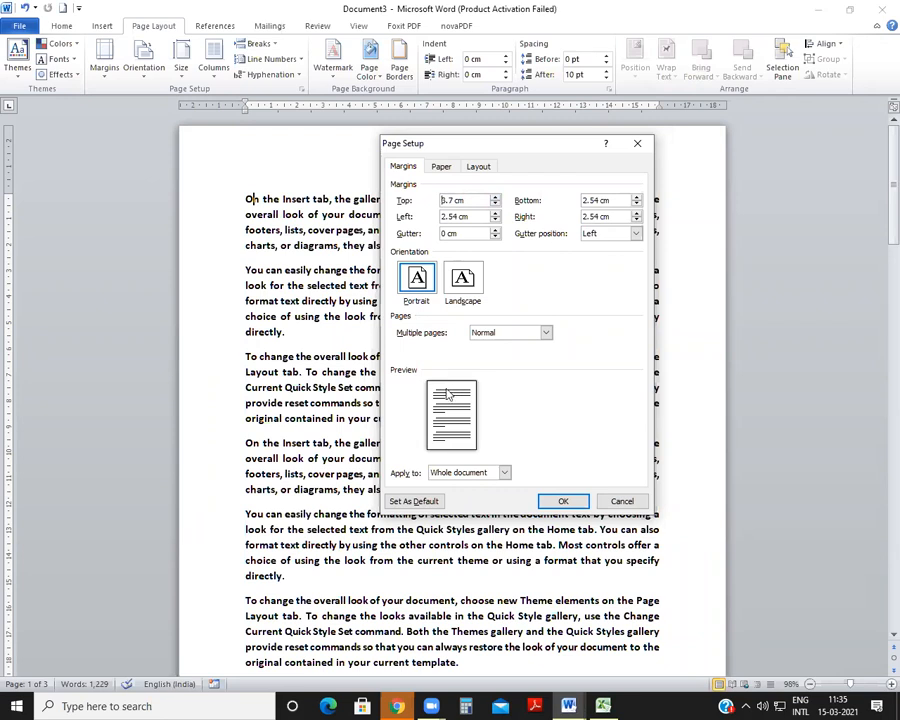
left_click(495, 198)
left_click(495, 198)
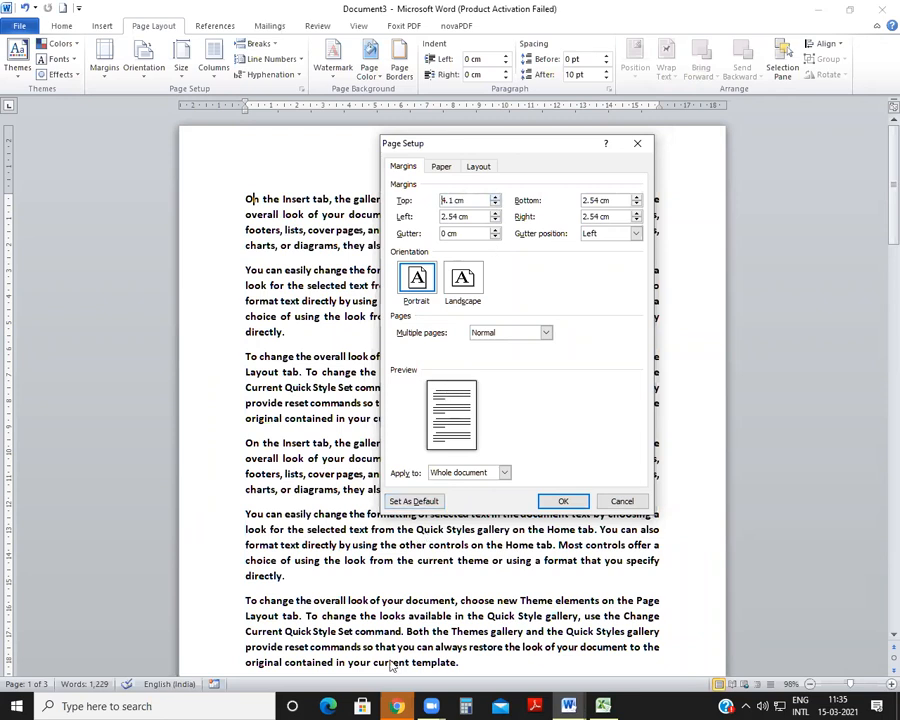
key("Return")
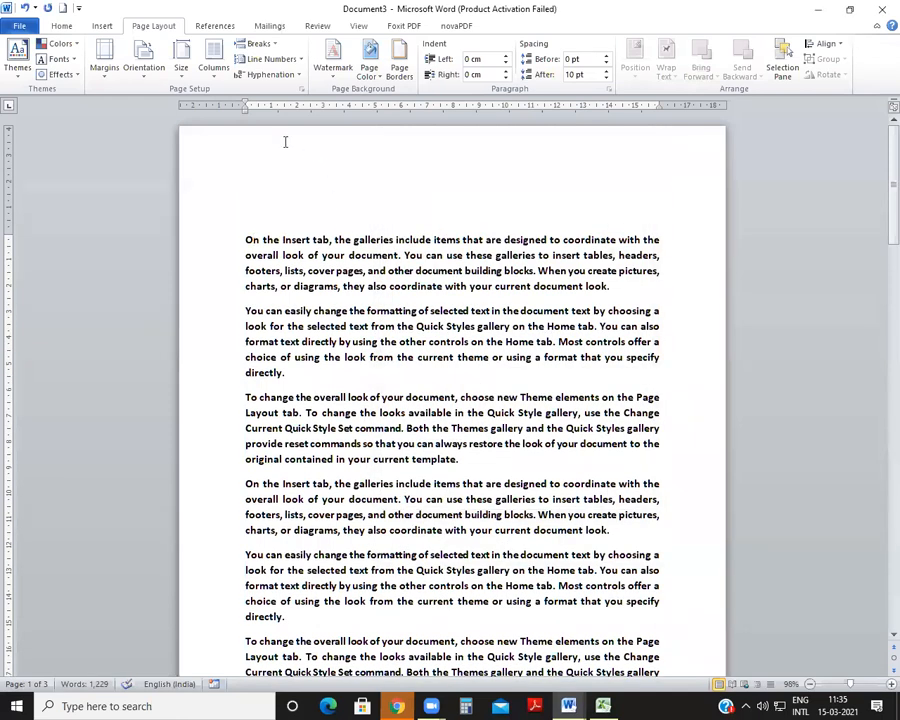
Set a custom left margin of 4 cm for the whole document and check the first page
left_click(104, 62)
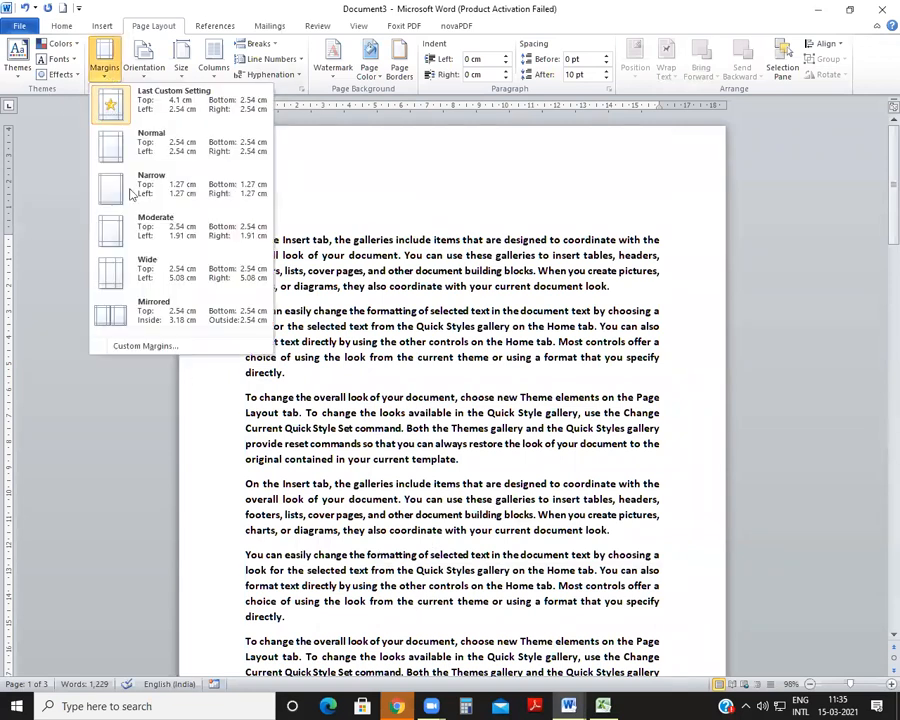
left_click(147, 347)
left_click(495, 213)
left_click(496, 214)
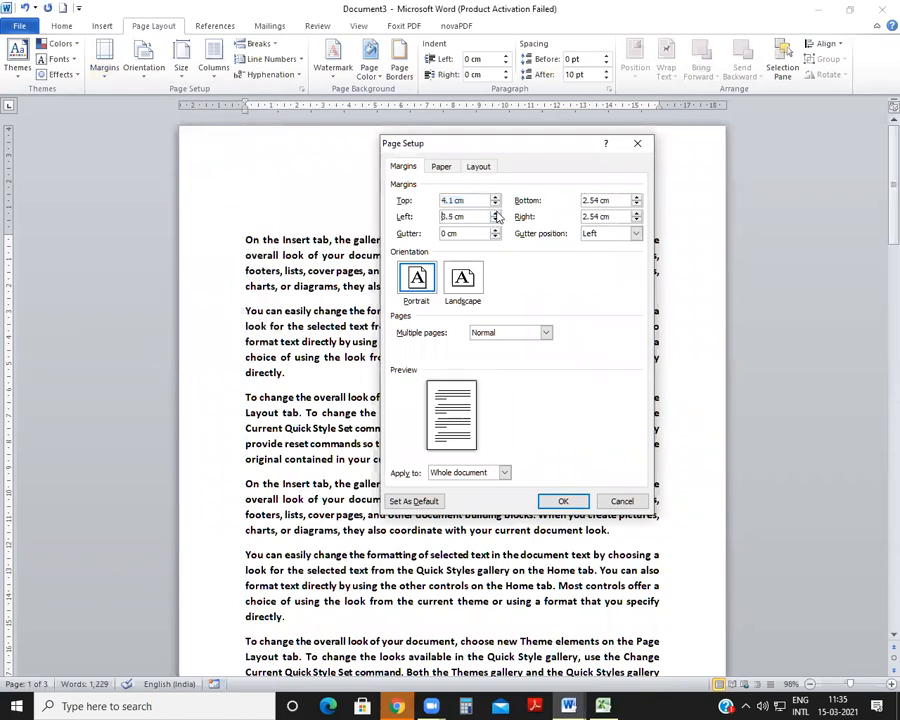
left_click(496, 214)
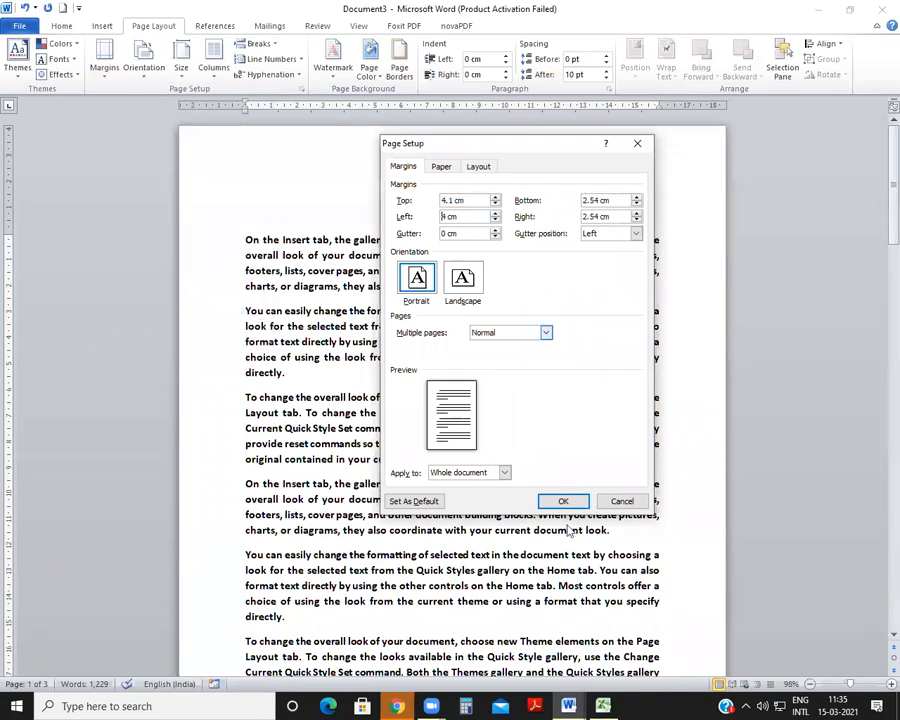
left_click(563, 501)
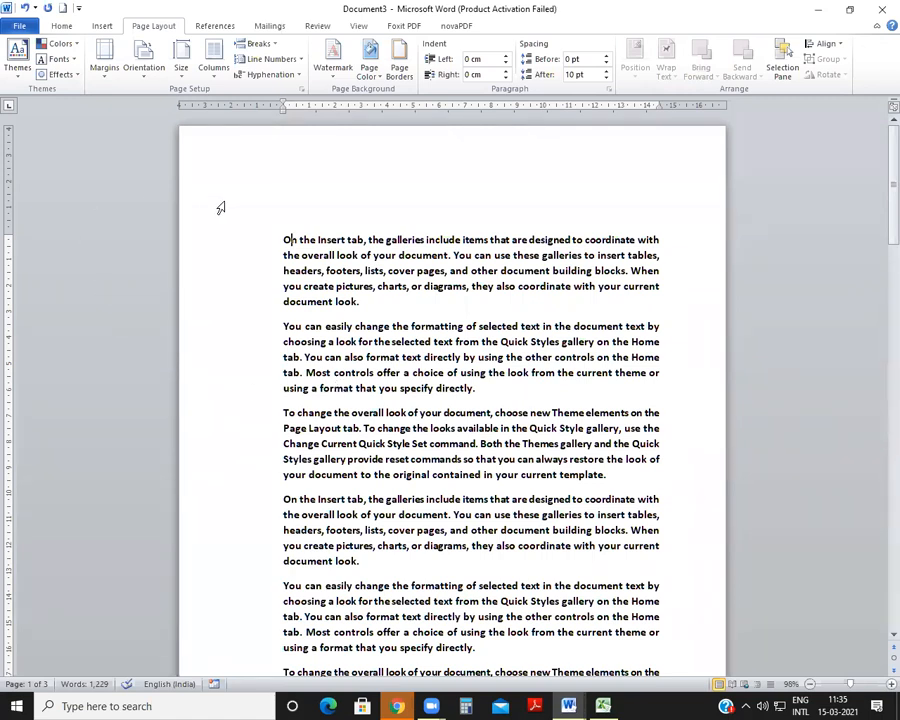
scroll(222, 454, "down", 5)
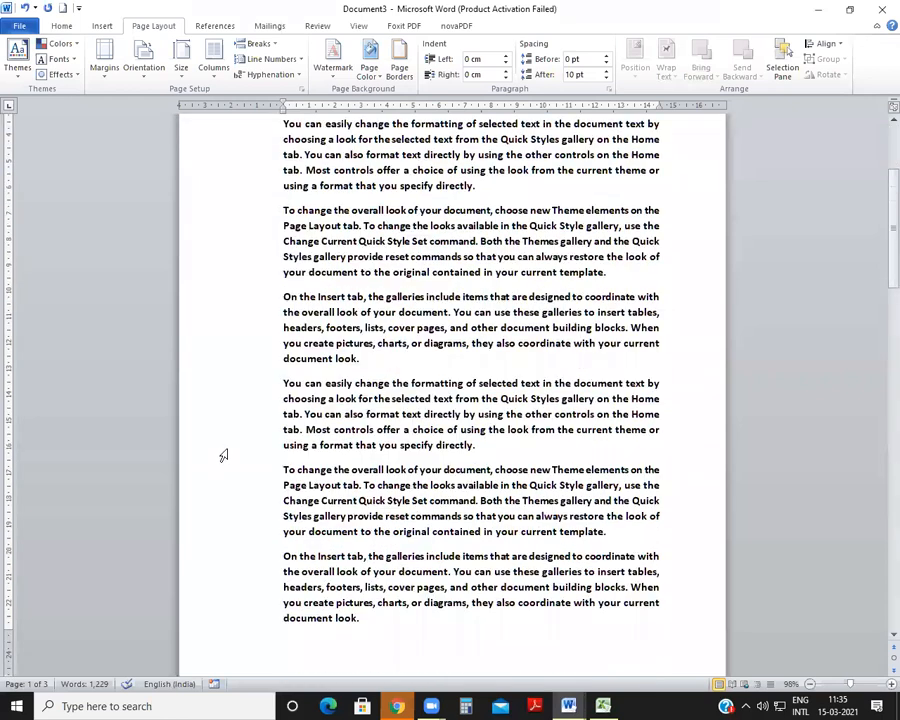
key("ctrl+Home")
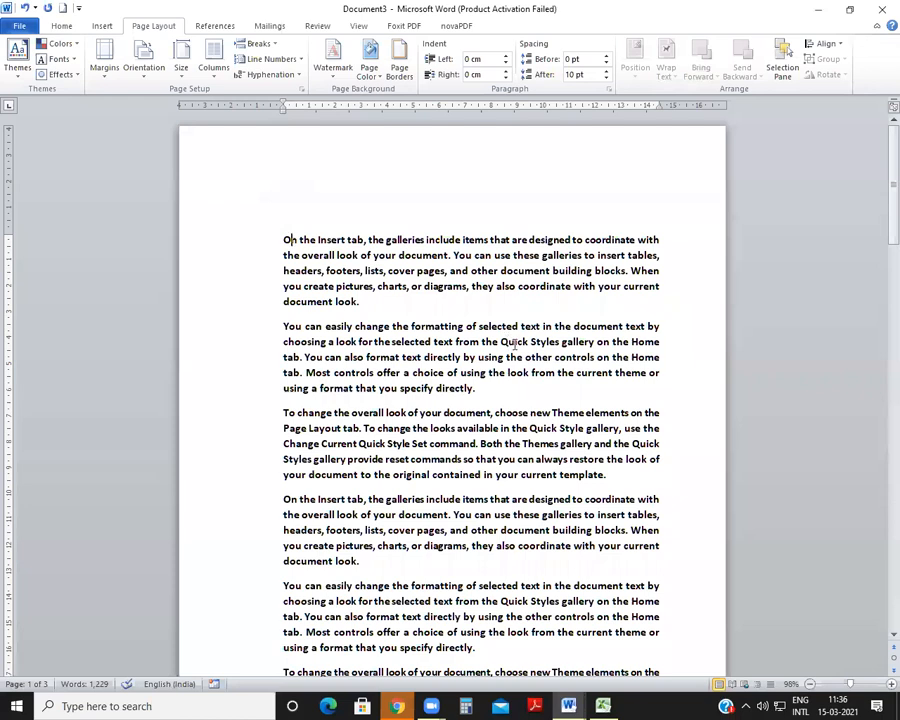
Try to lower the first paragraph by inserting blank lines above it, and undo the insertion
key("Return")
key("Return")
key("Return")
key("Return")
key("Return")
key("Return")
key("Return")
key("Return")
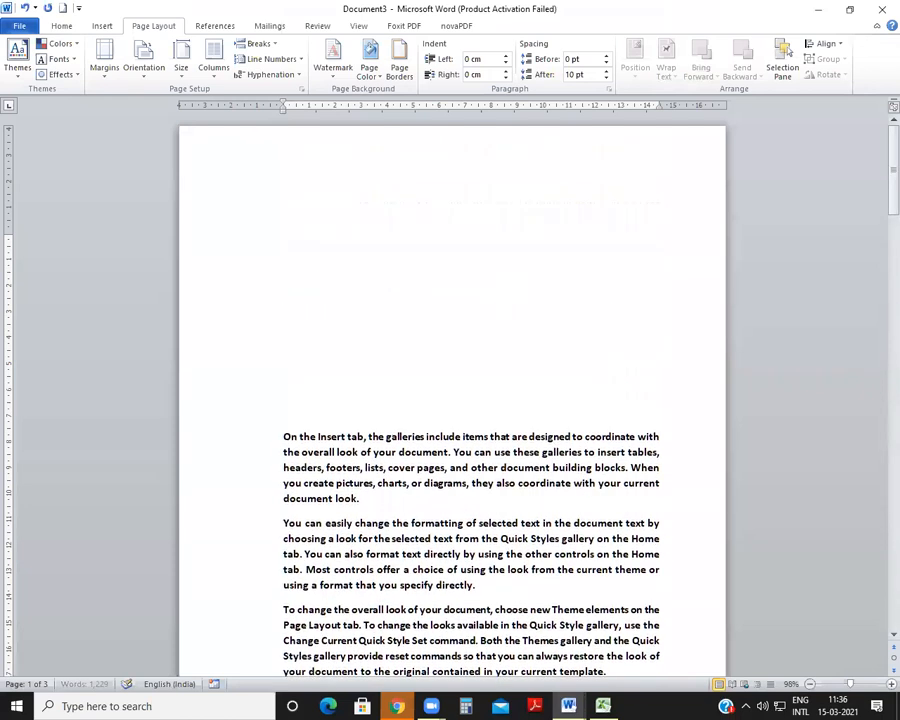
key("Return")
key("Return")
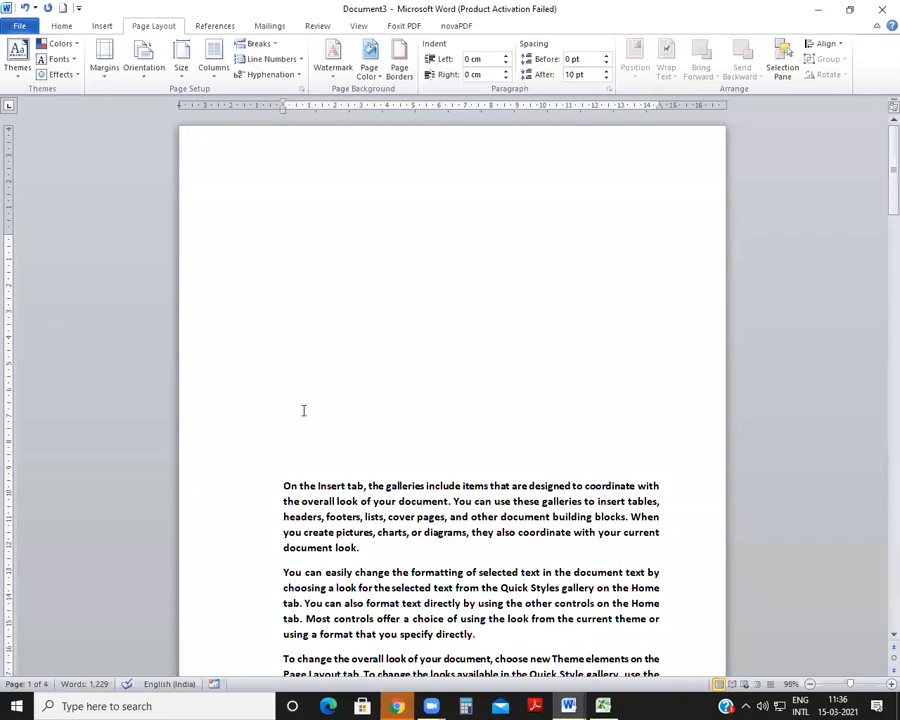
key("ctrl+z")
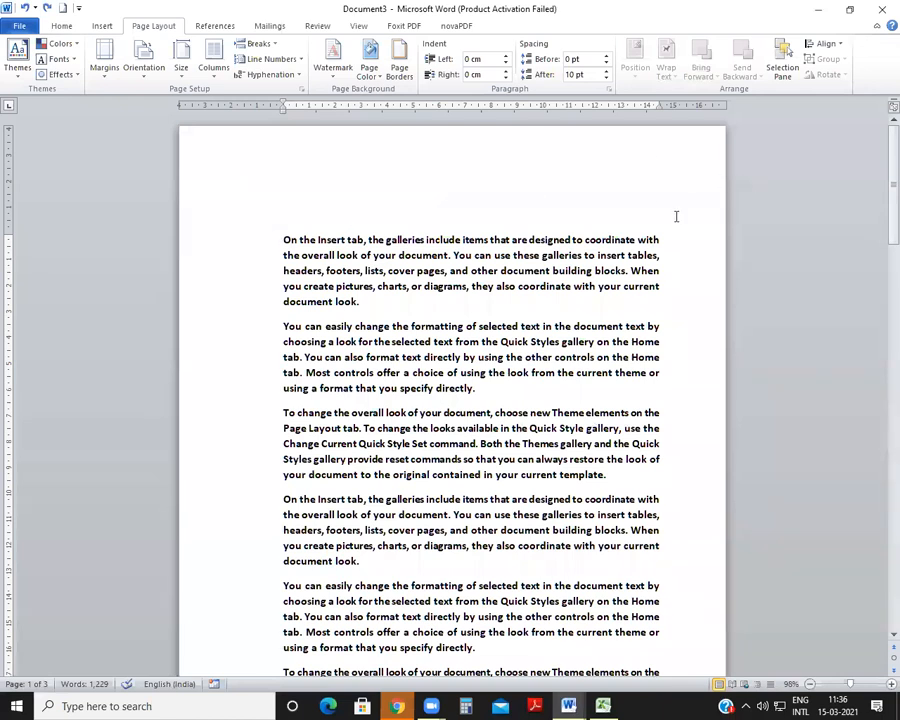
left_click_drag(284, 238, 585, 531)
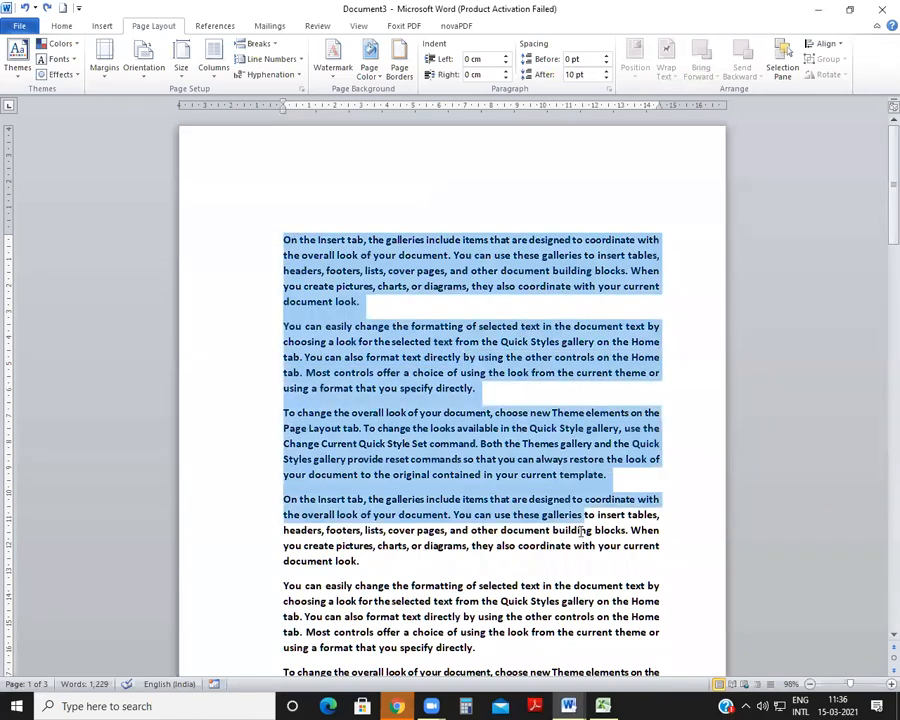
left_click(427, 240)
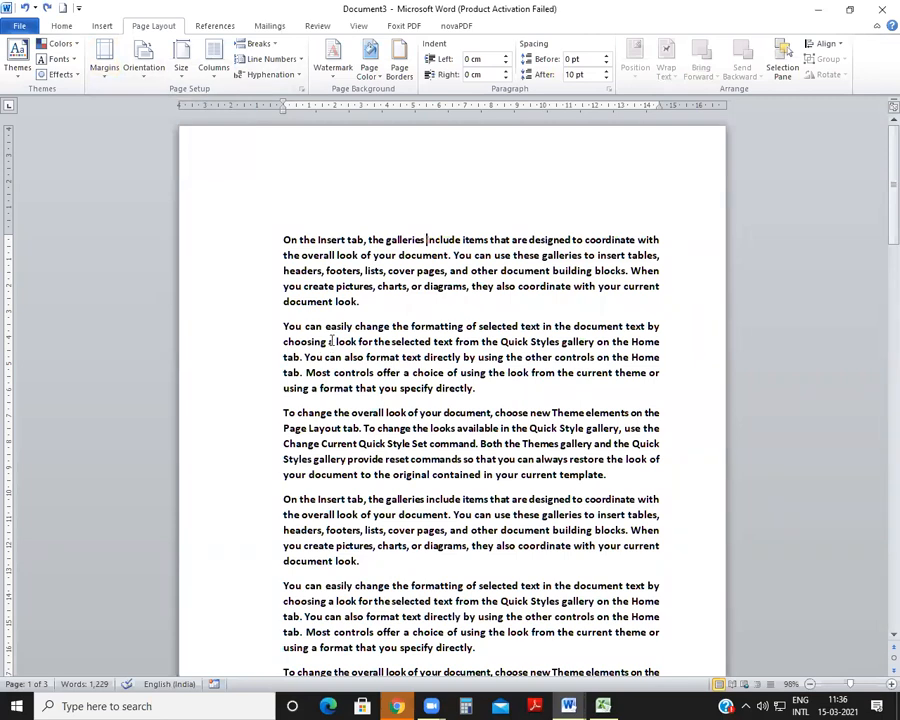
Display the page orientation options and examine the document's portrait pages
left_click(143, 70)
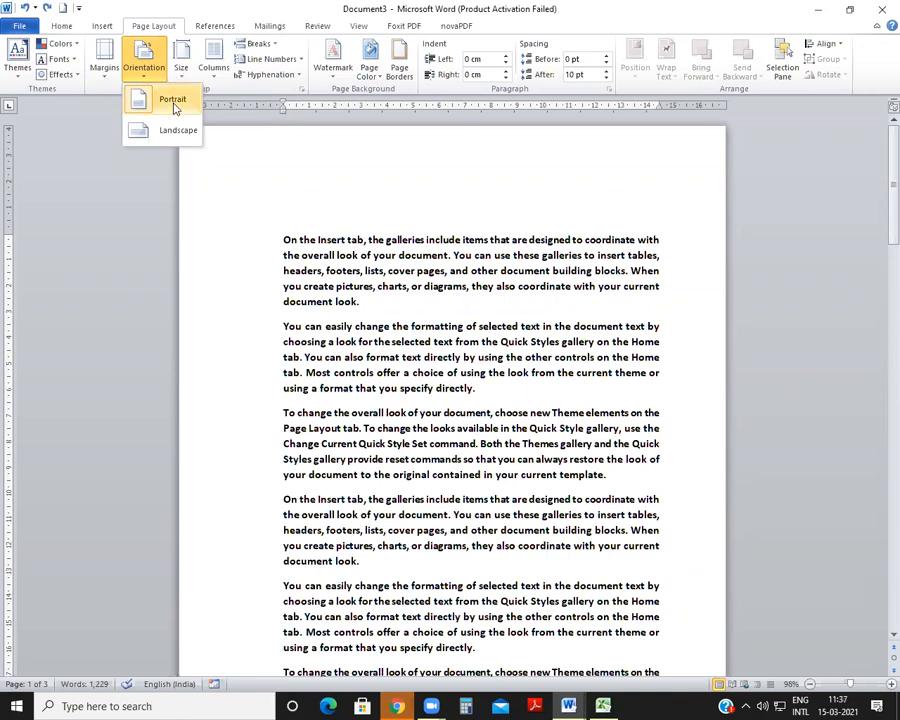
left_click(460, 202)
scroll(472, 266, "down", 3)
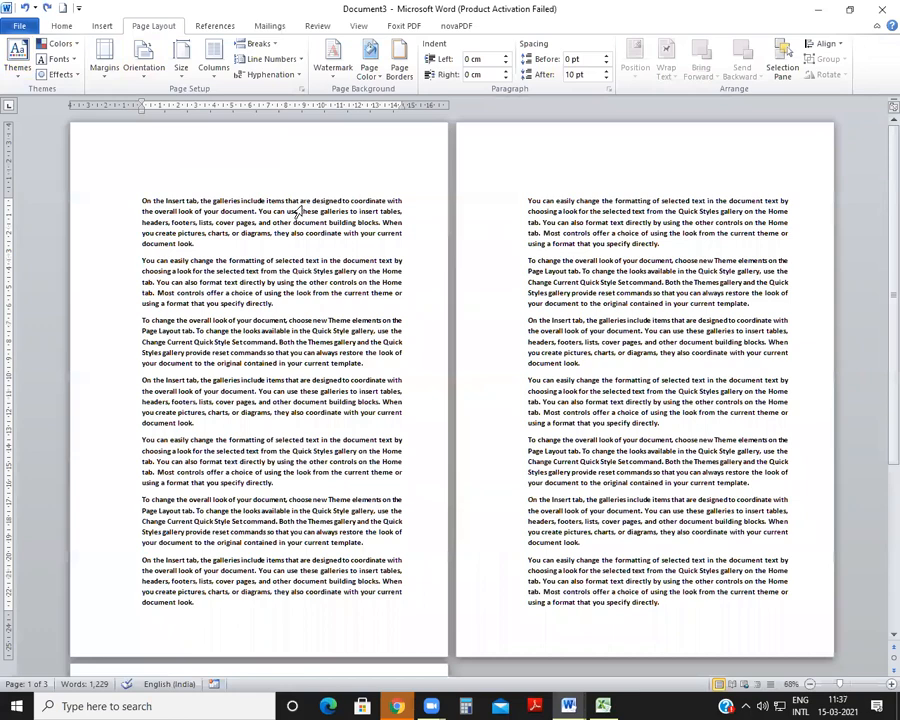
scroll(302, 202, "up", 2)
scroll(296, 208, "down", 1)
scroll(400, 182, "up", 2)
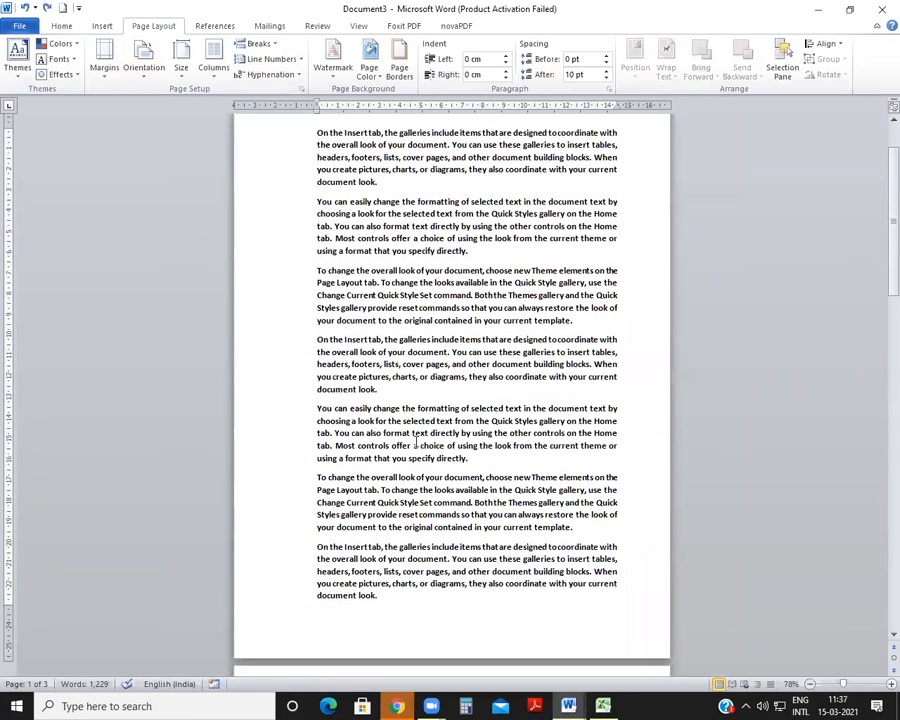
scroll(389, 426, "down", 2)
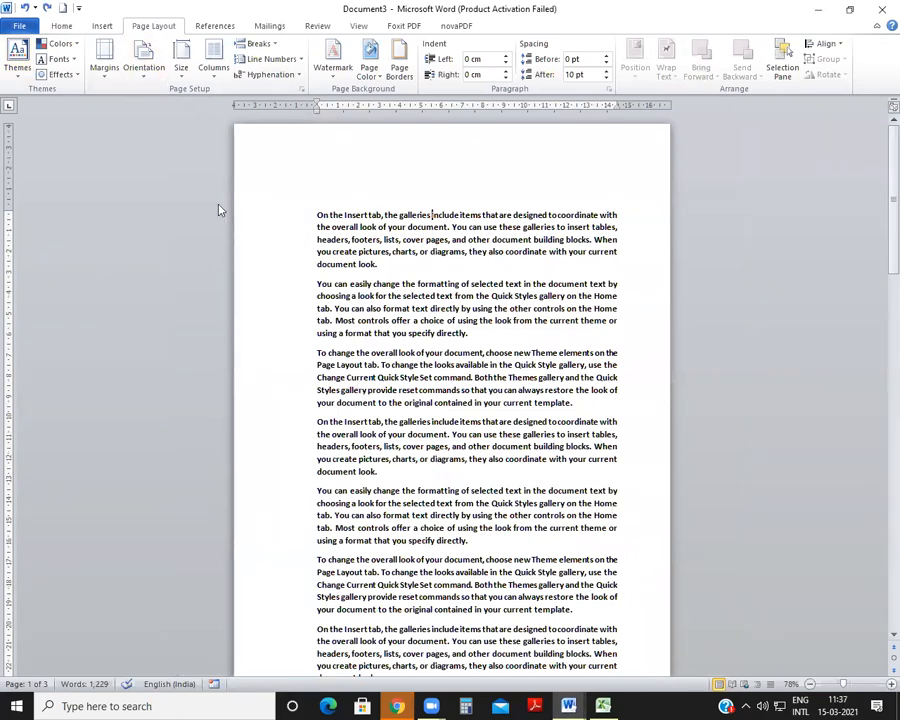
Switch the page orientation to Landscape, and return it to Portrait
left_click(144, 62)
left_click(137, 129)
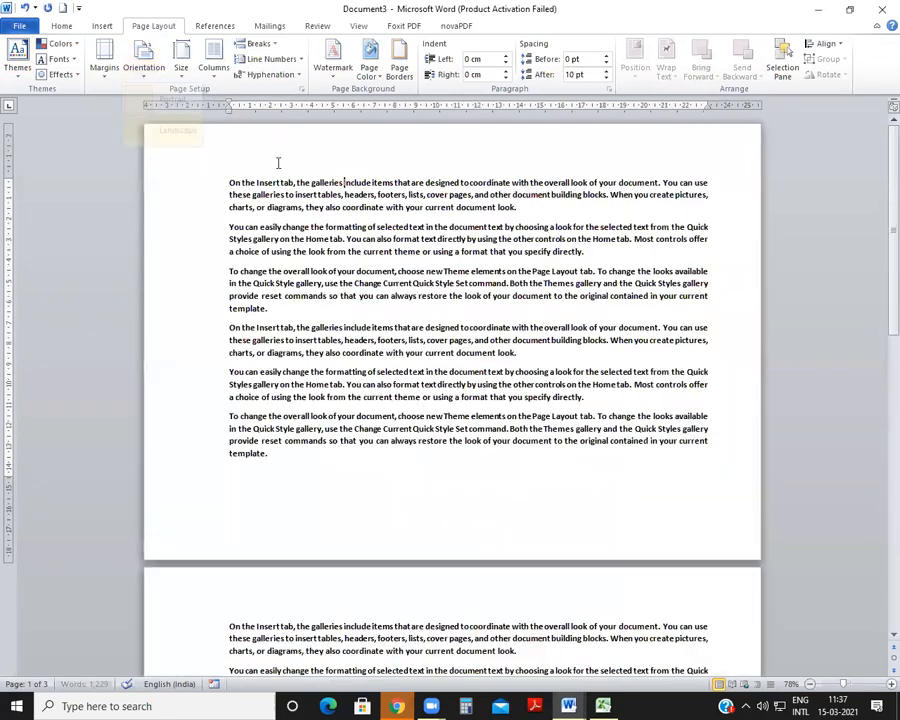
left_click(144, 60)
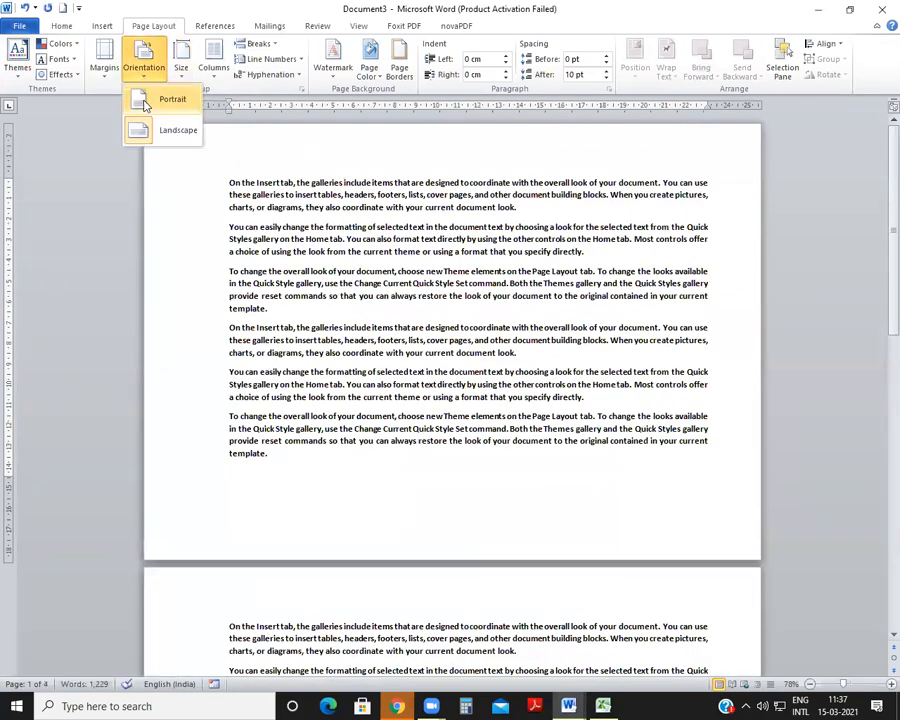
left_click(144, 104)
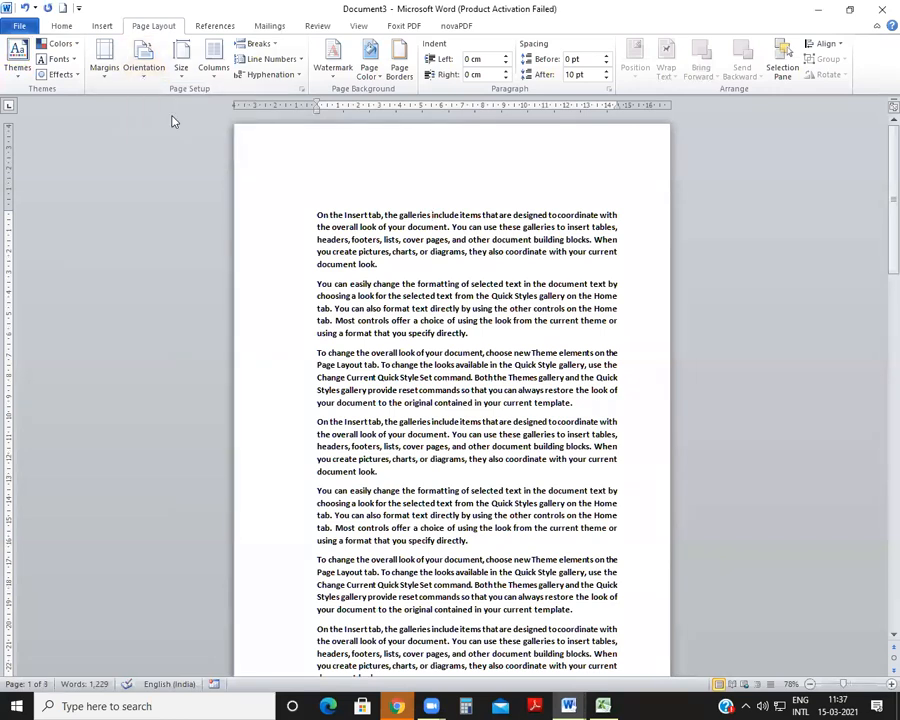
Apply Landscape orientation once more, and undo the change
left_click(144, 72)
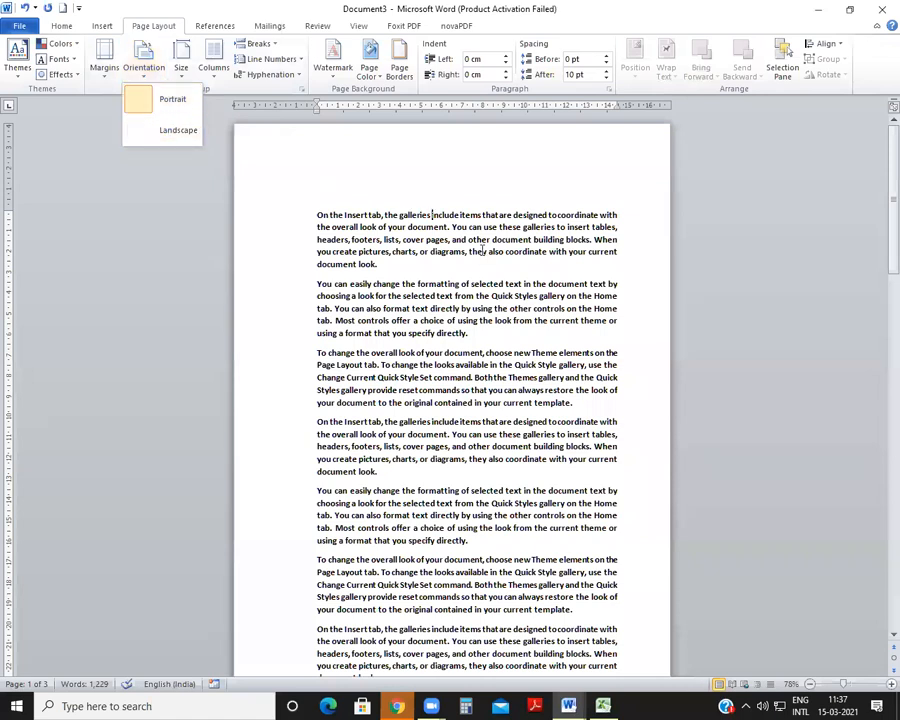
left_click(150, 132)
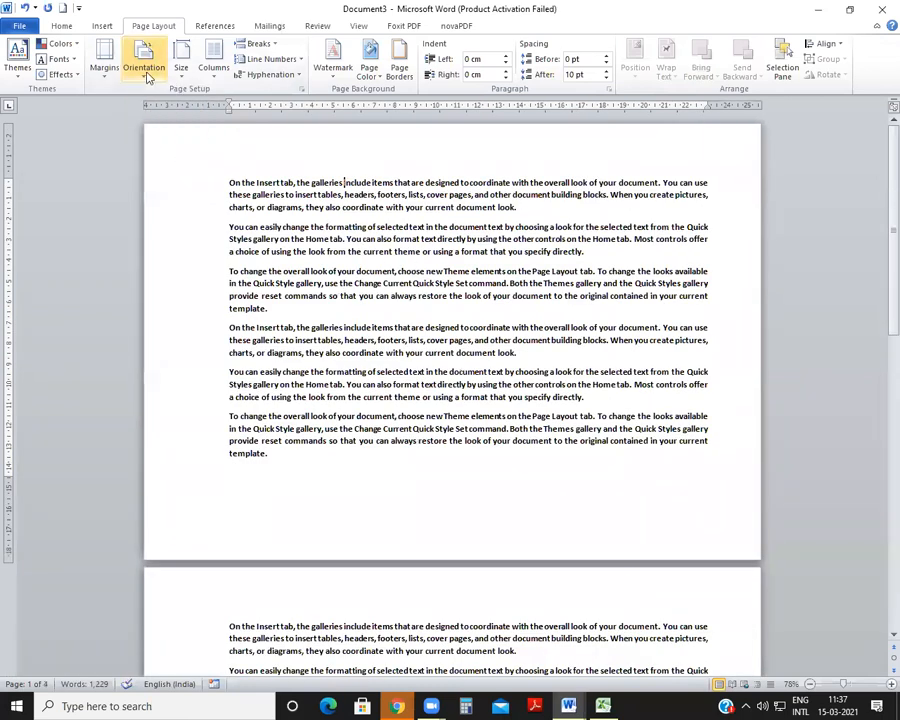
key("ctrl+z")
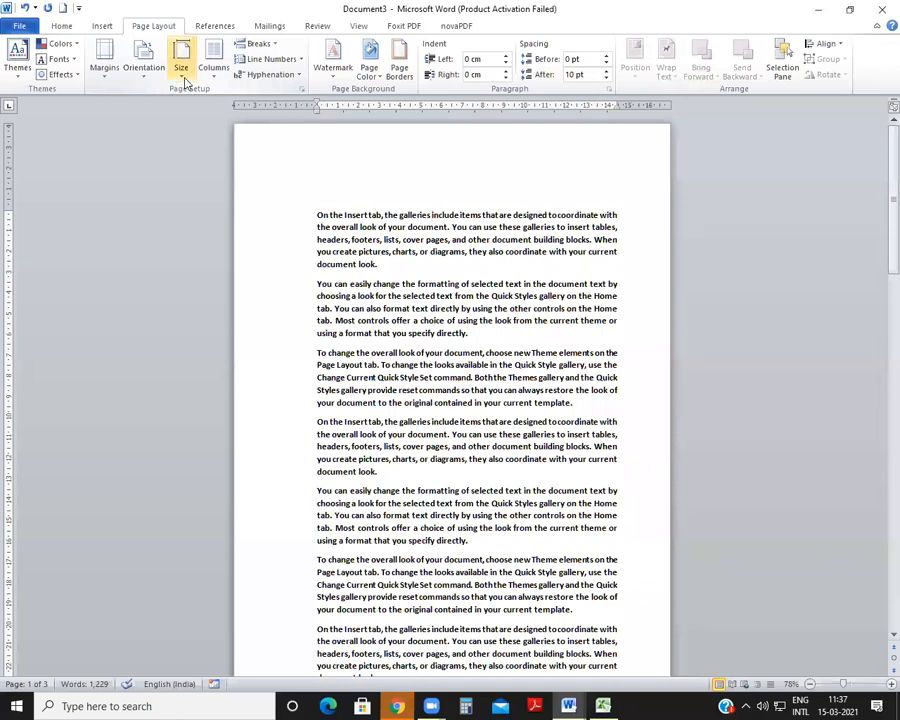
Select A4 as the paper size and examine the other available paper sizes with their dimensions
left_click(184, 82)
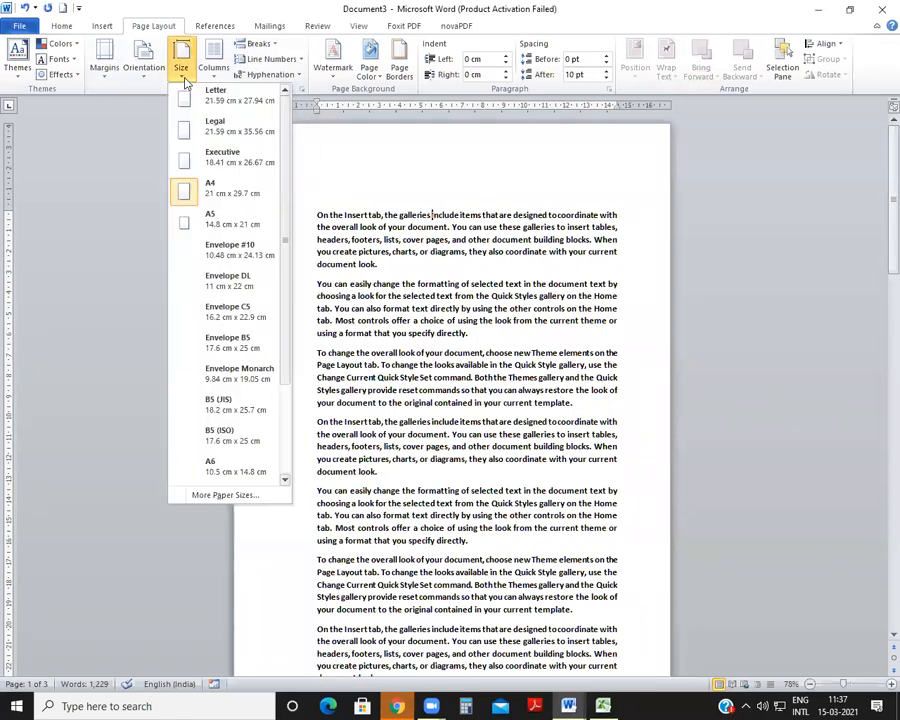
left_click(208, 193)
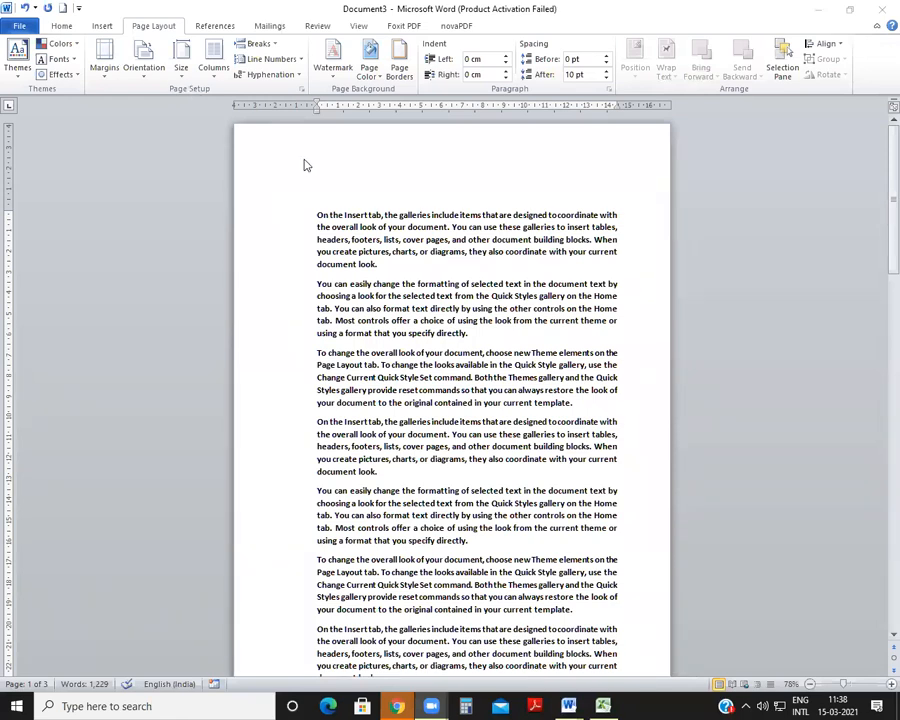
left_click(181, 66)
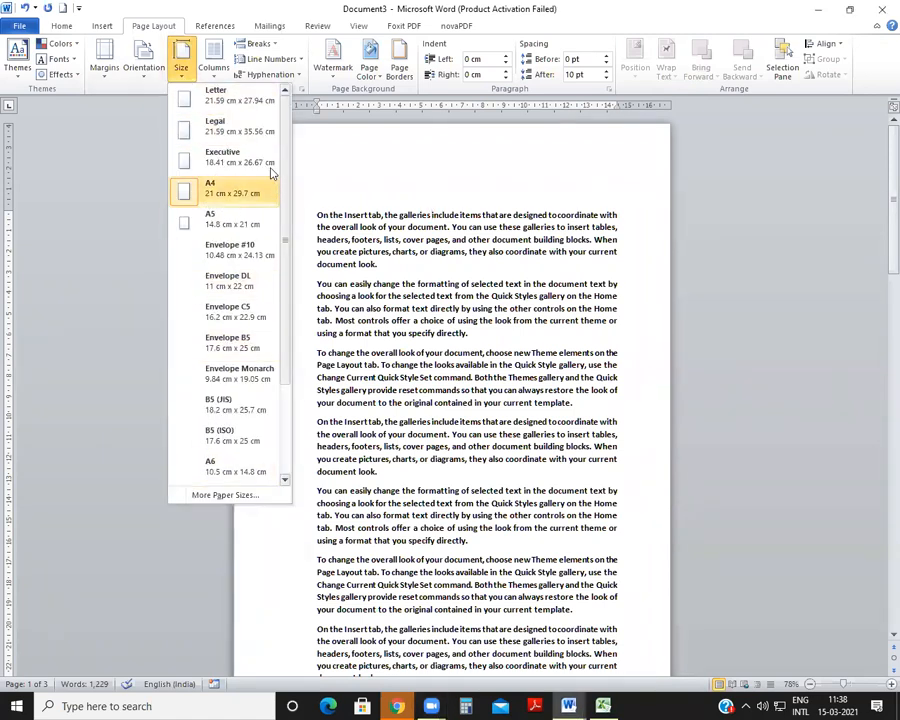
left_click(496, 291)
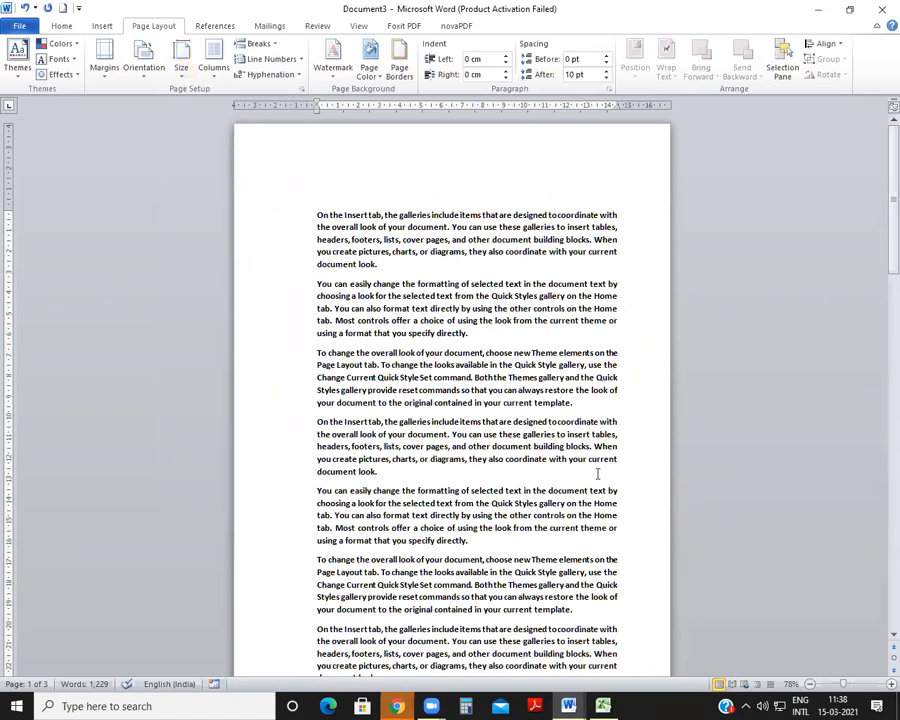
left_click(180, 80)
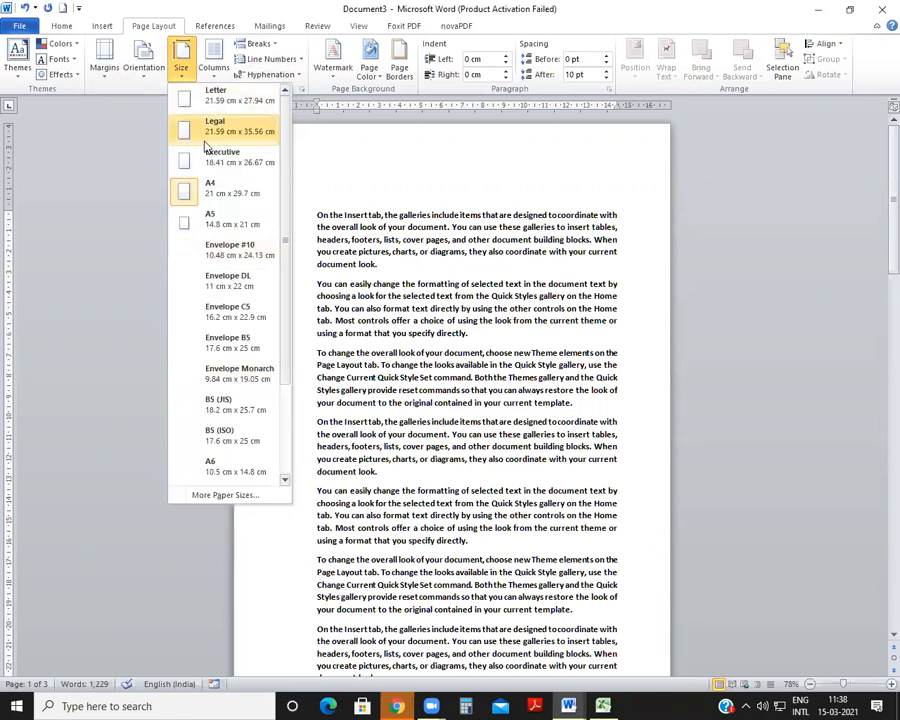
scroll(248, 205, "down", 1)
scroll(280, 466, "down", 1)
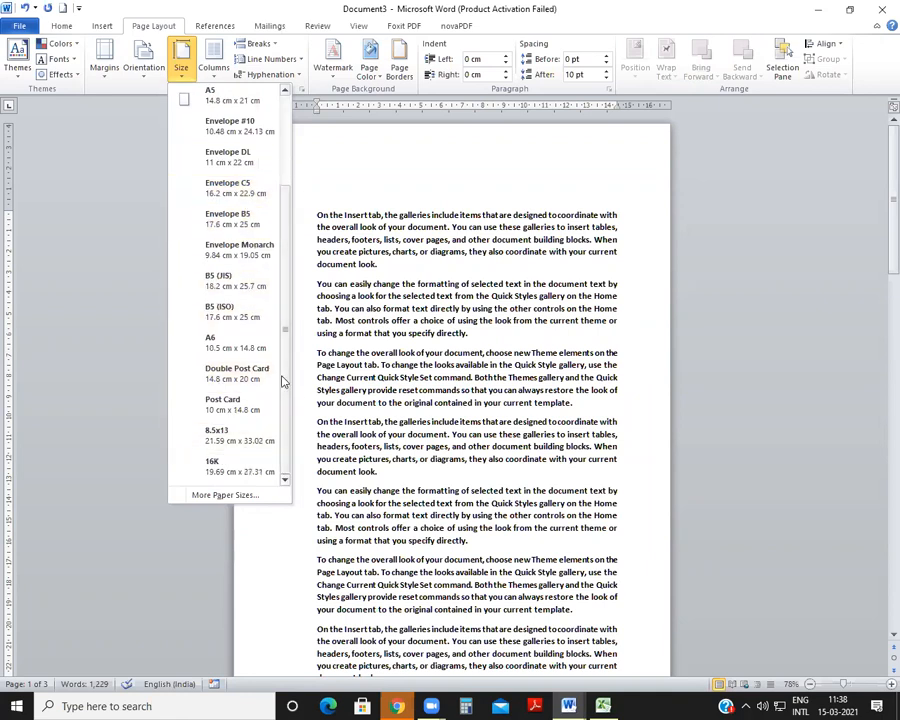
scroll(260, 230, "up", 2)
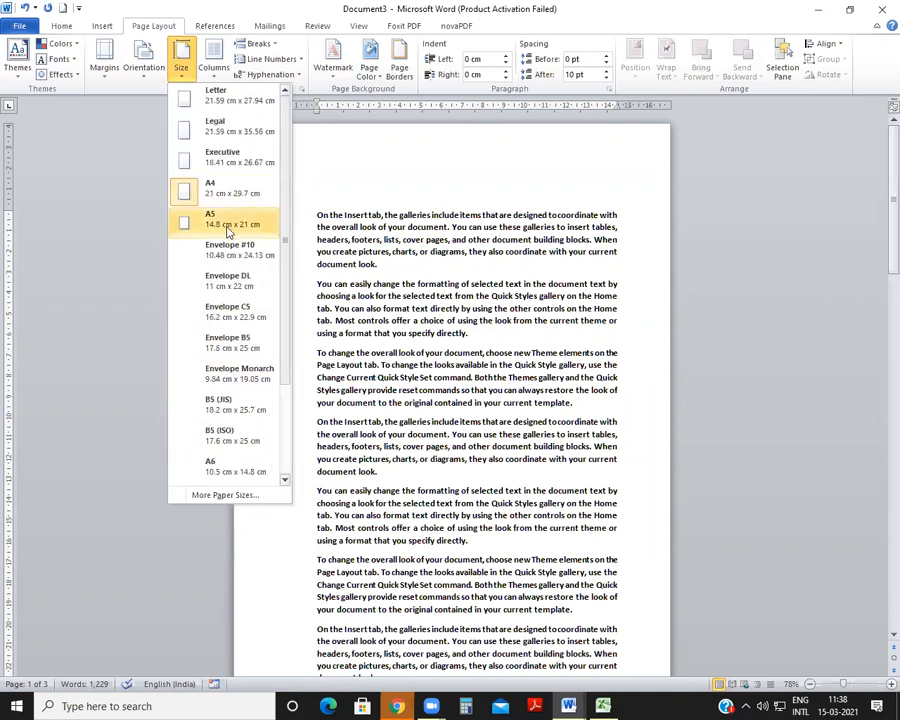
left_click(437, 309)
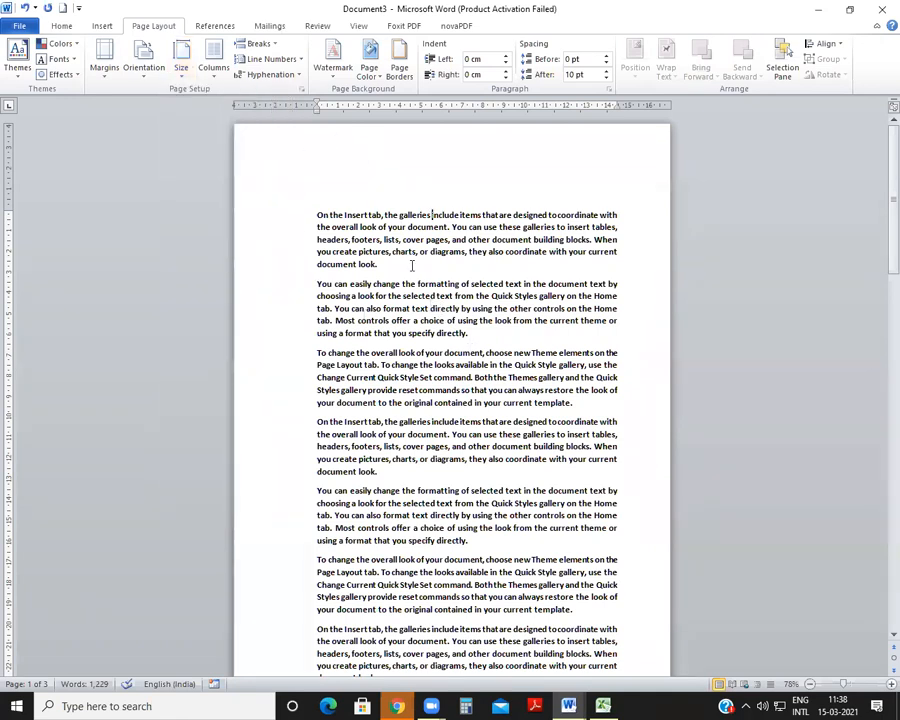
Try the A5 paper size, look over the resulting pages, and restore A4
left_click(182, 71)
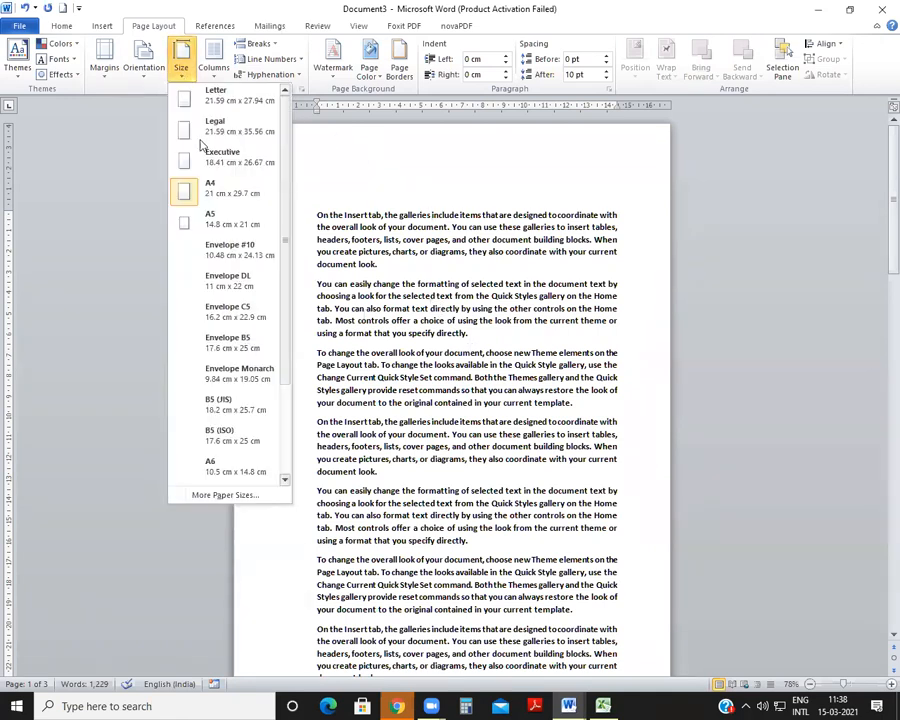
left_click(212, 224)
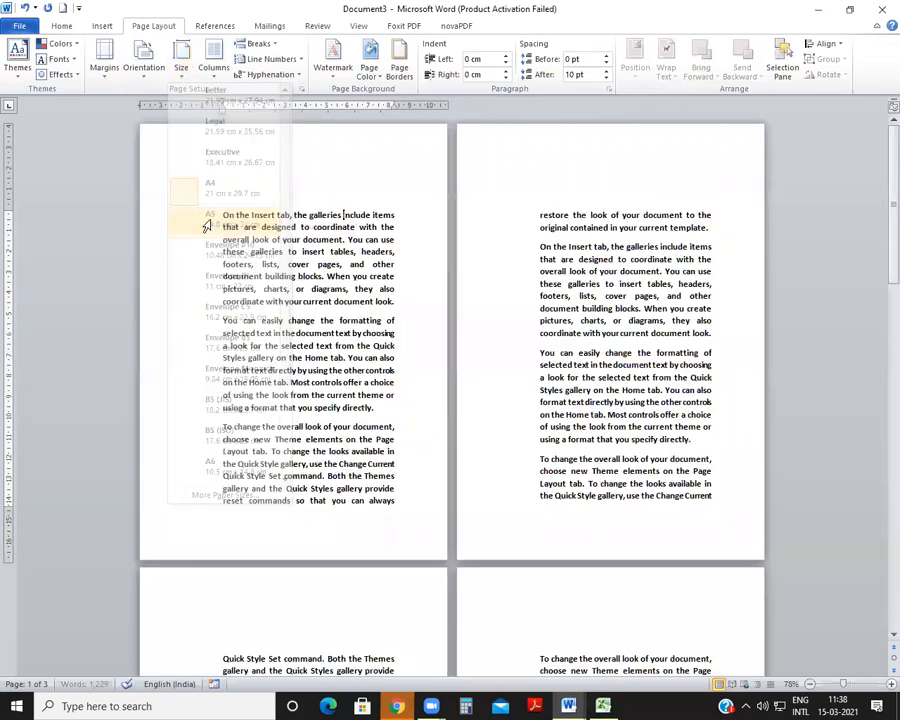
scroll(366, 300, "down", 3)
scroll(366, 299, "up", 3)
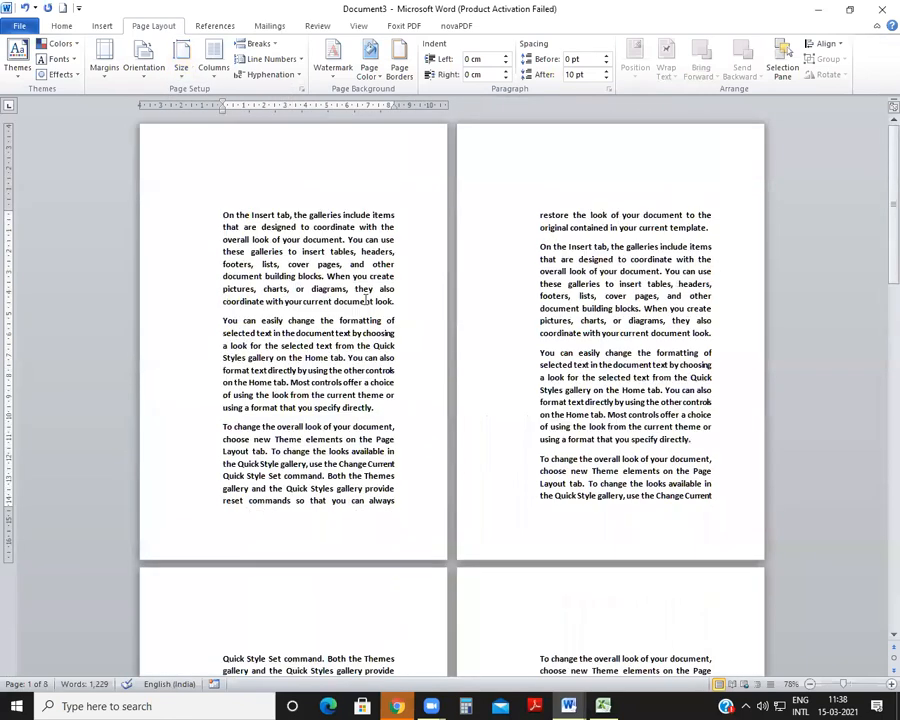
left_click(181, 66)
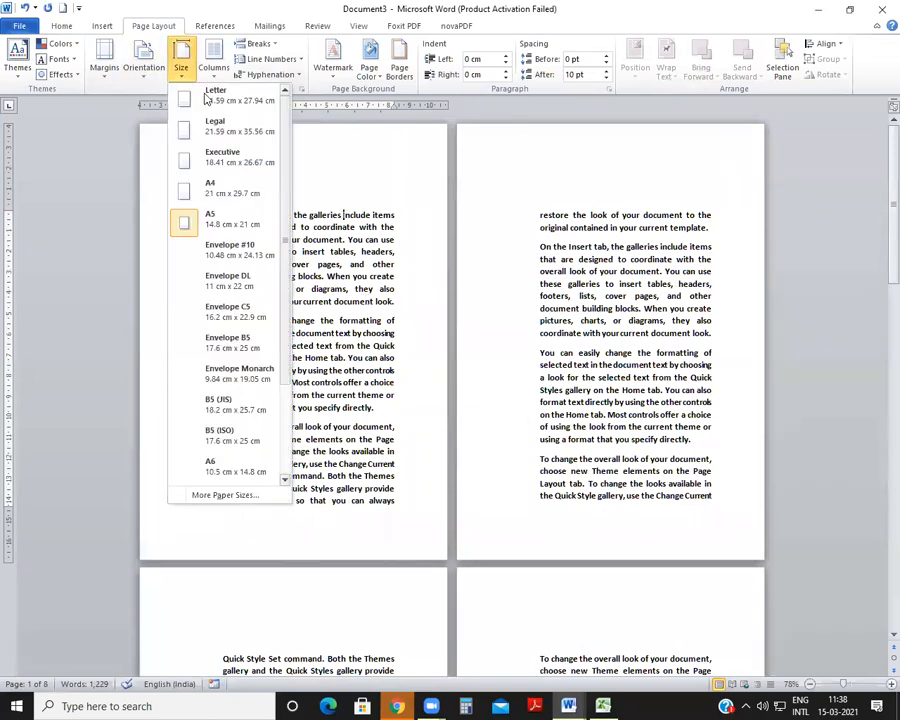
left_click(222, 194)
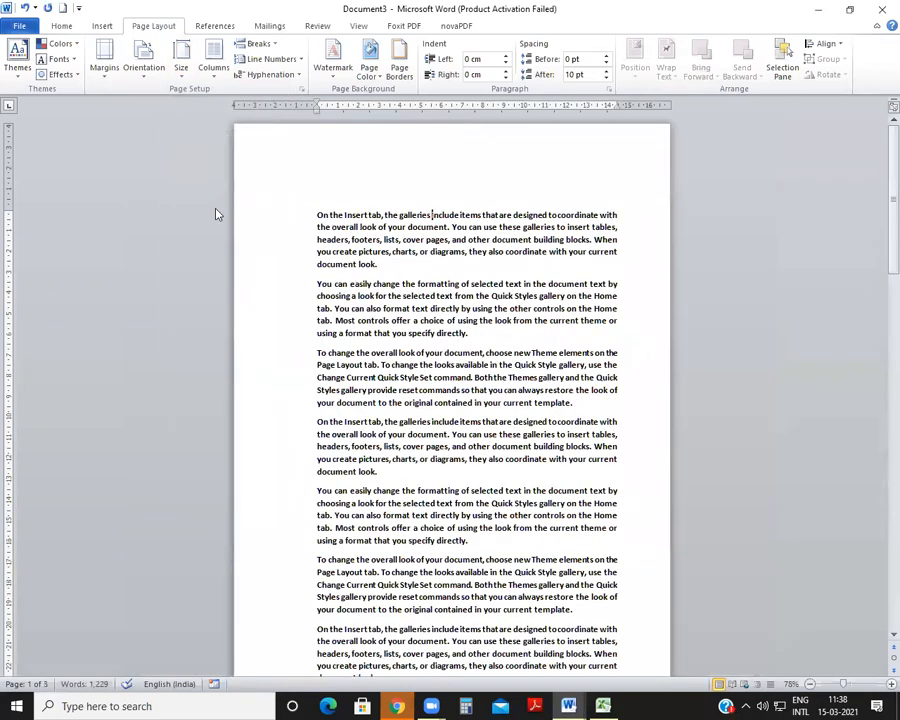
Delete the surplus text from the end of the document, leaving only the first five paragraphs on one page
scroll(476, 595, "down", 1)
scroll(476, 595, "down", 10)
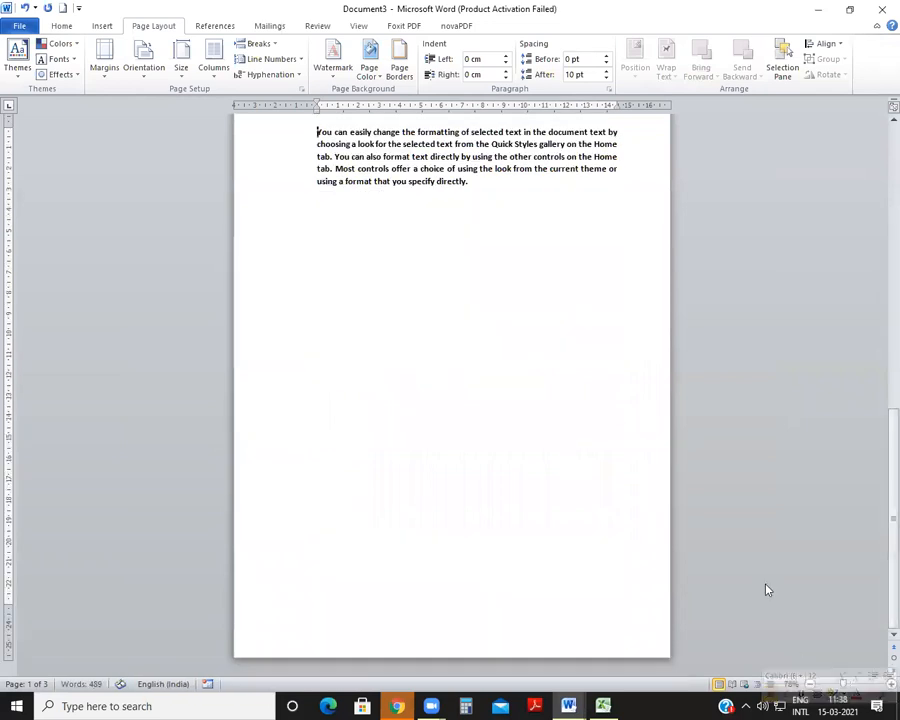
scroll(646, 382, "up", 6)
left_click_drag(317, 406, 770, 690)
key("BackSpace")
key("BackSpace")
scroll(582, 468, "up", 2)
scroll(537, 421, "down", 2)
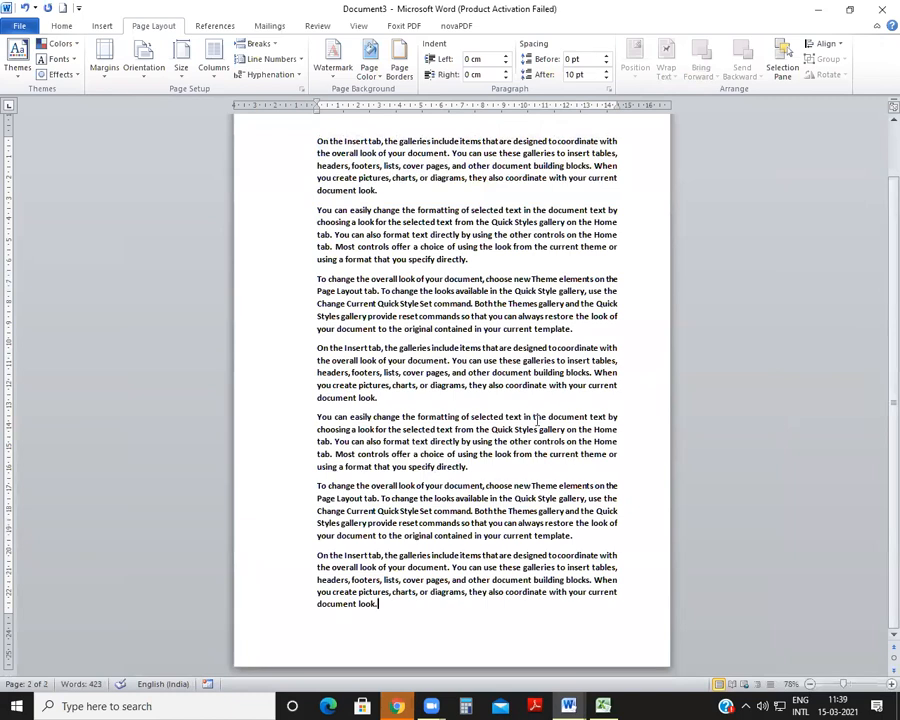
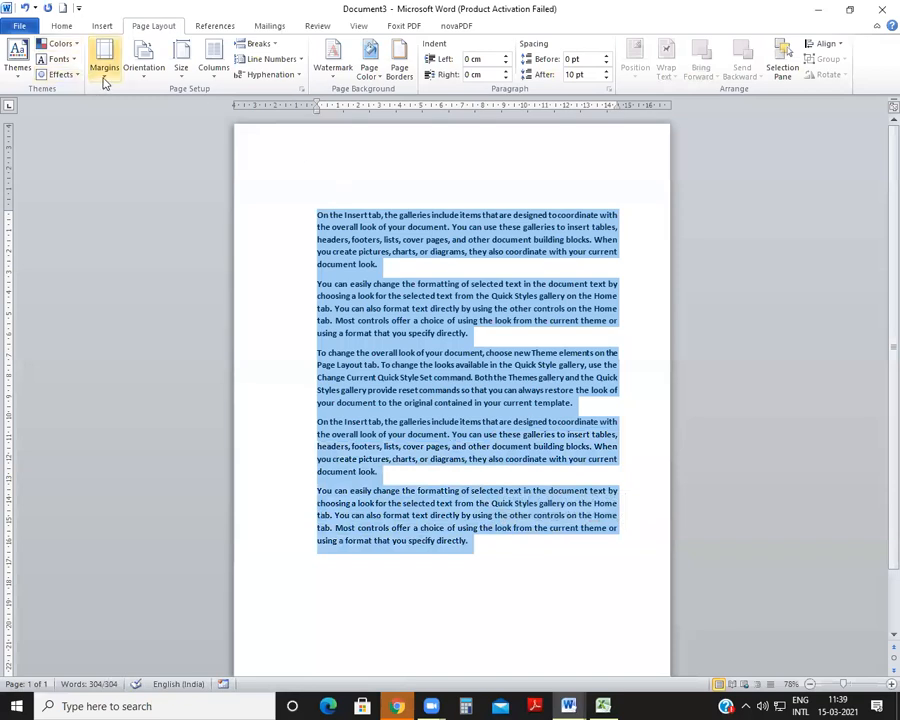
Try Narrow margins on the shortened document, and apply Normal margins instead
left_click(106, 78)
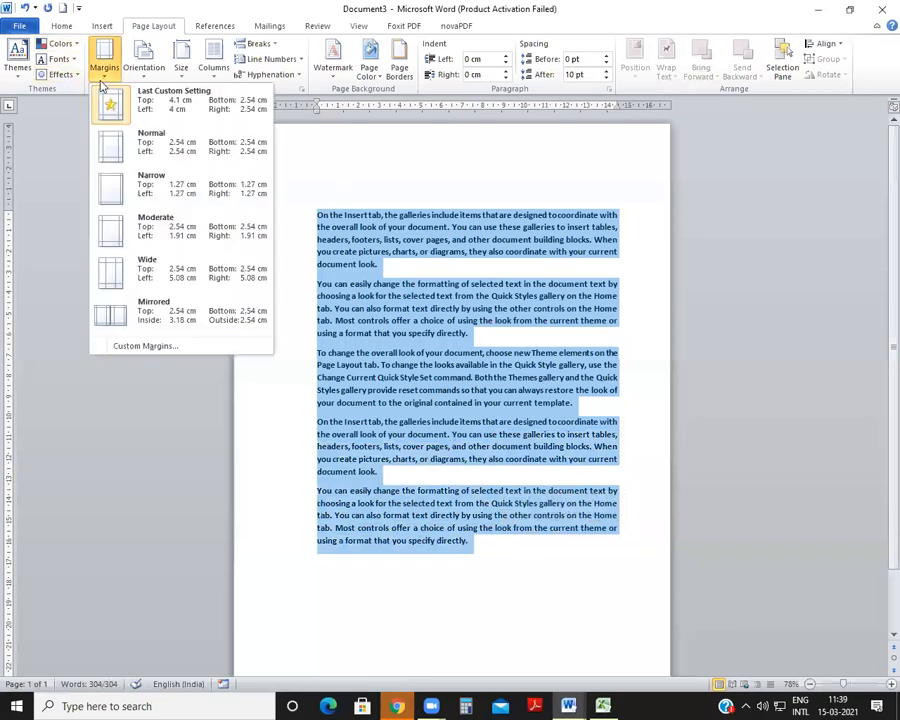
left_click(148, 187)
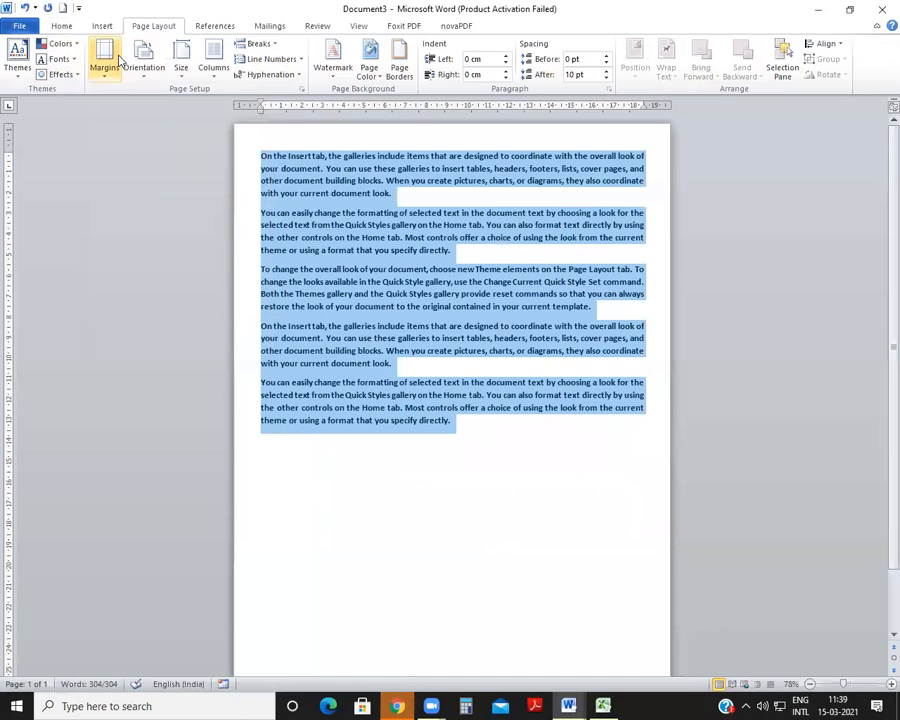
left_click(106, 55)
left_click(128, 160)
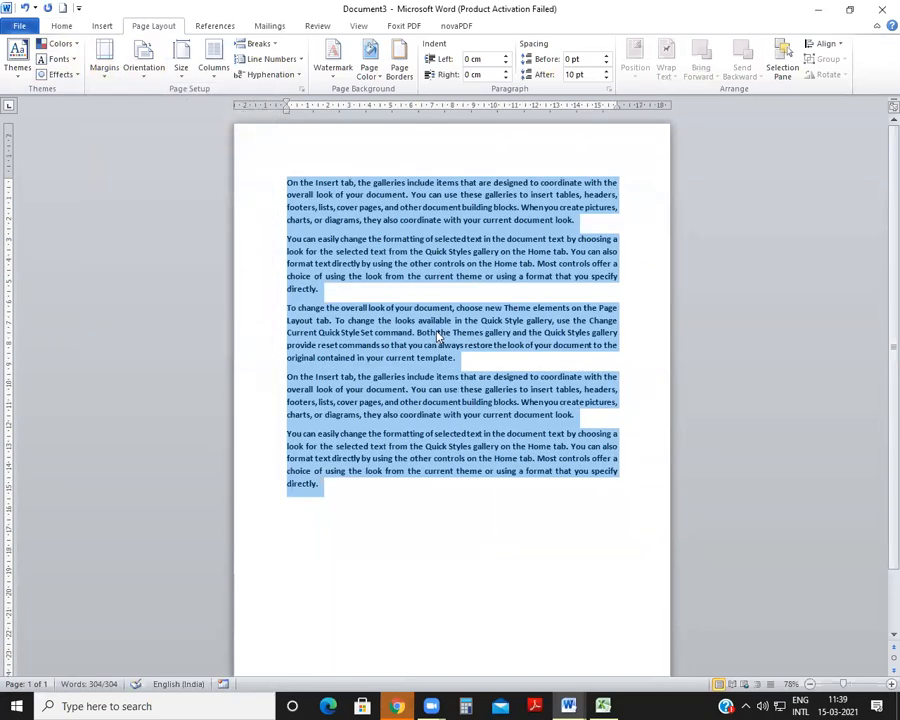
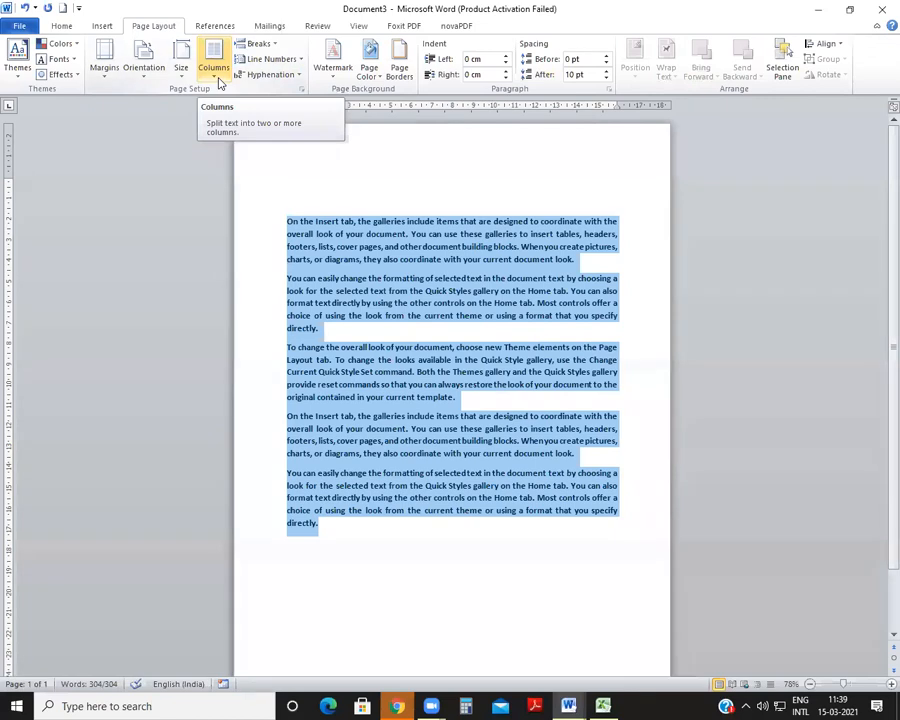
Try splitting the selected text into two columns, and try the three-column layout
left_click(220, 83)
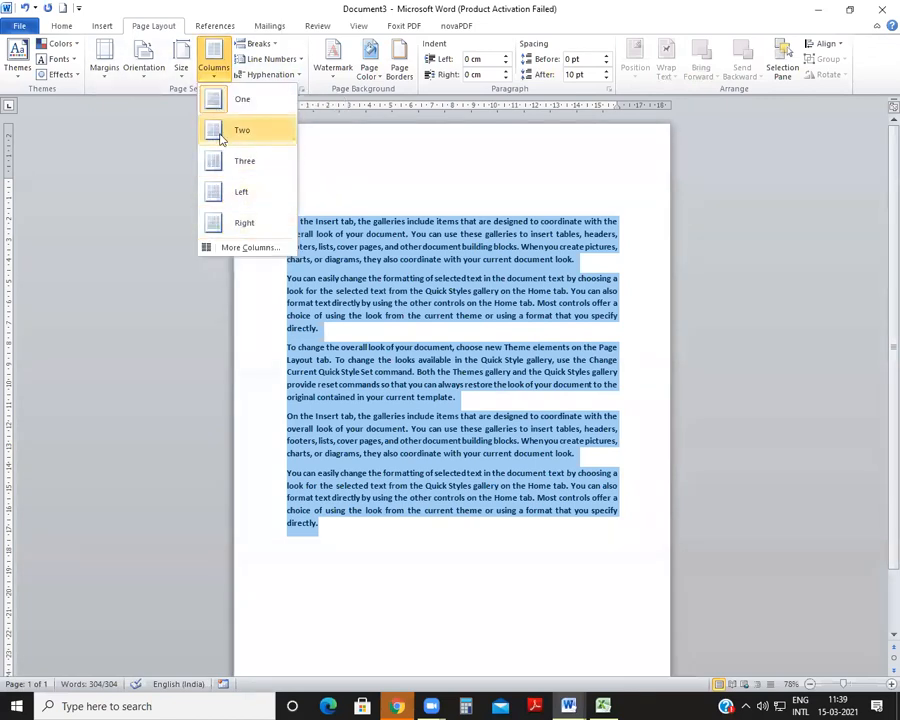
left_click(216, 134)
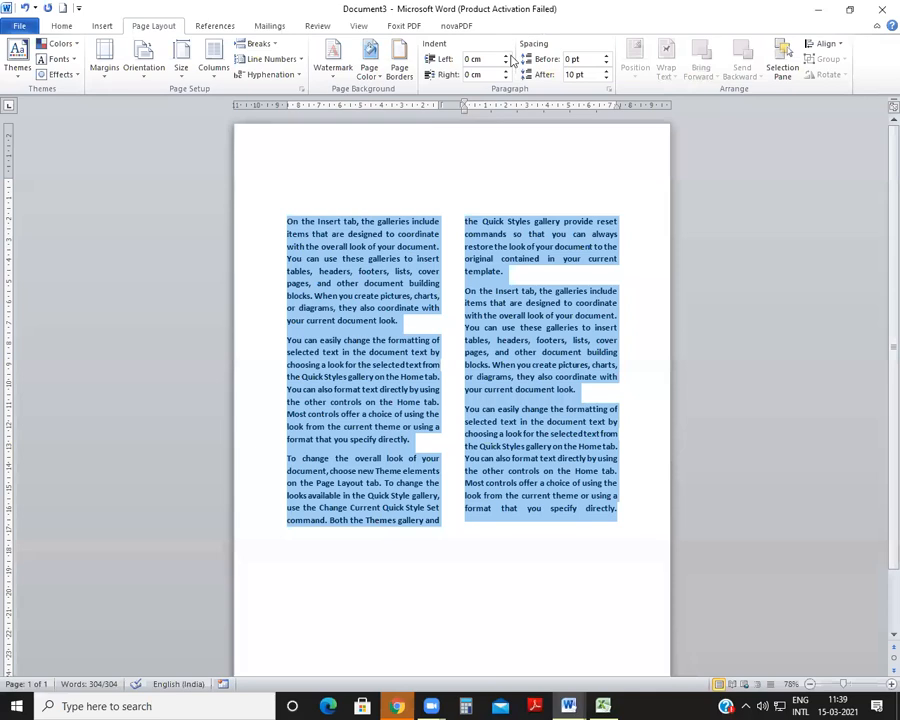
left_click(479, 122)
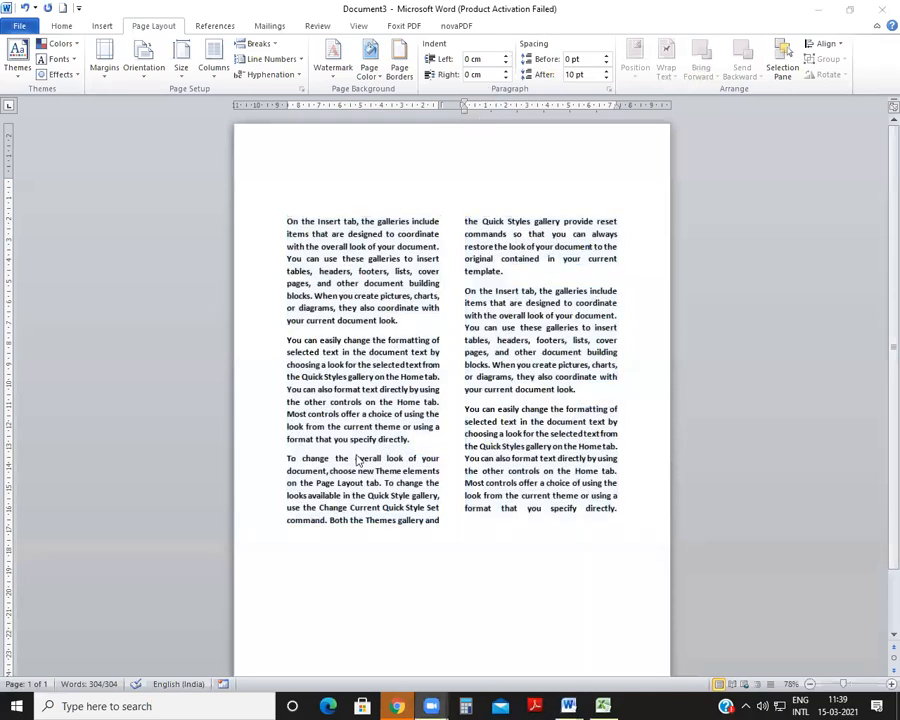
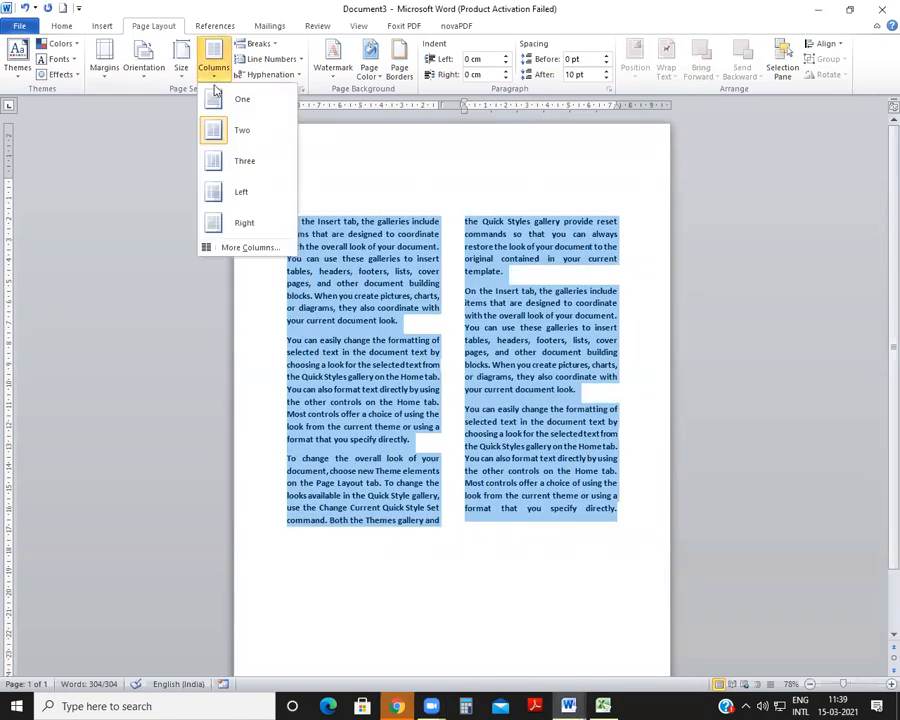
left_click(216, 165)
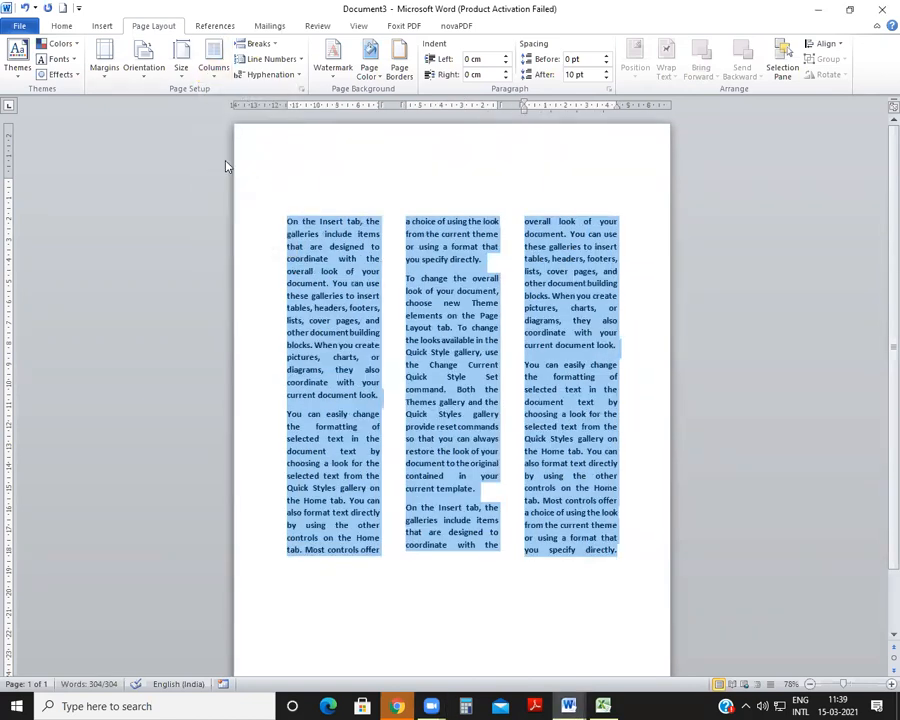
Try the Left and Right unequal column presets on the selected text
left_click(213, 62)
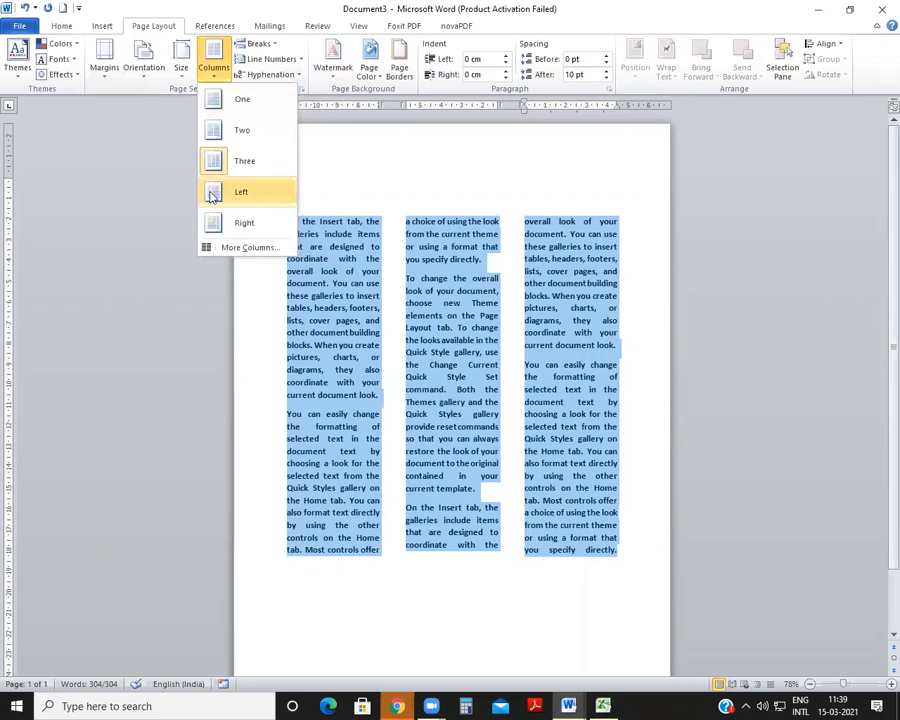
left_click(214, 192)
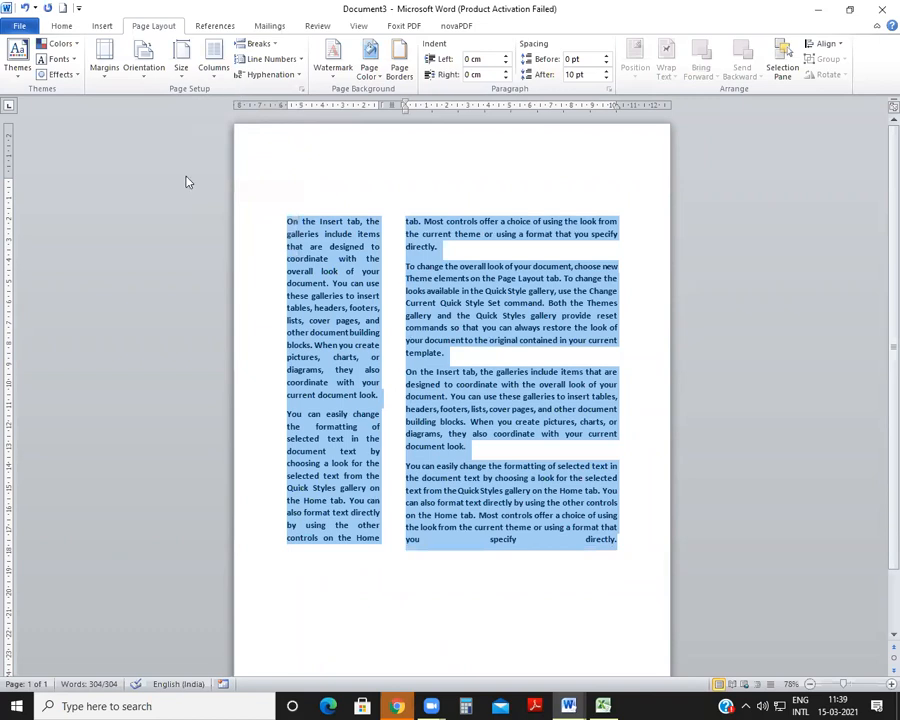
left_click(213, 67)
left_click(240, 224)
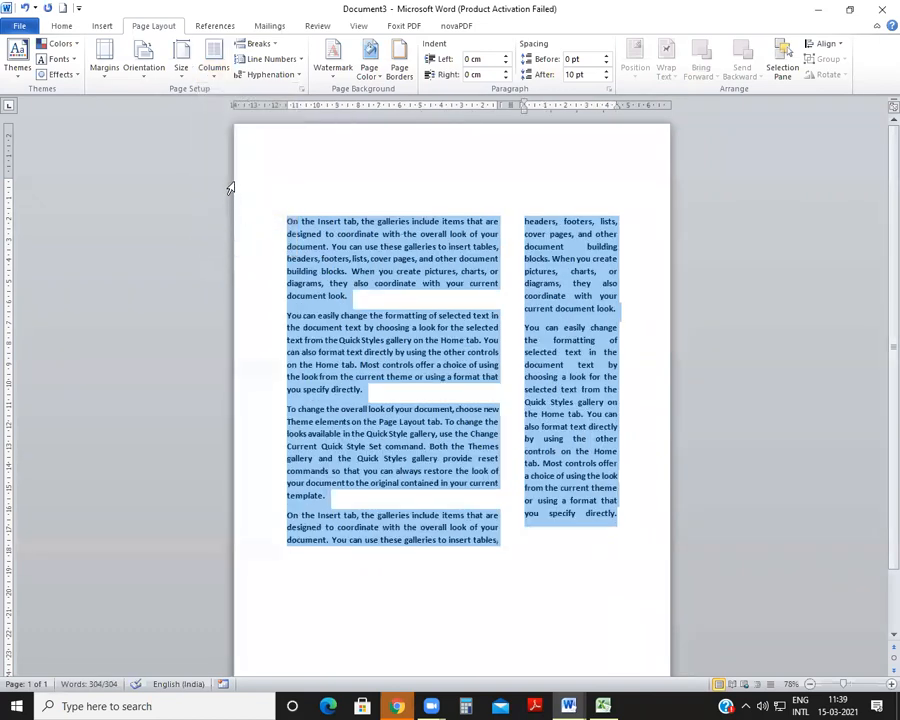
Lay out the selected text in four columns of equal width, and deselect it
left_click(212, 76)
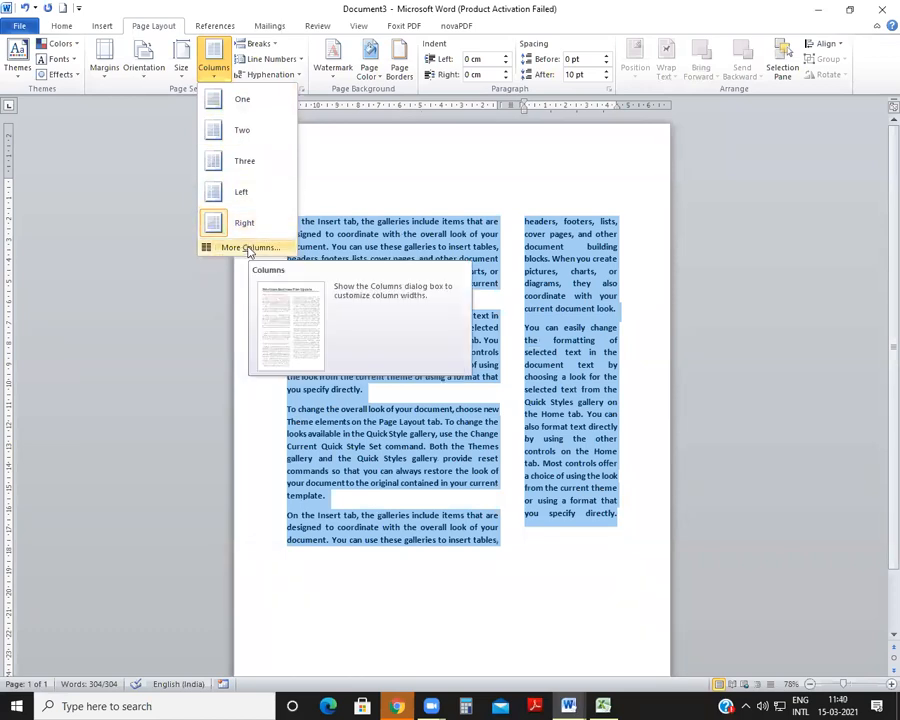
left_click(249, 249)
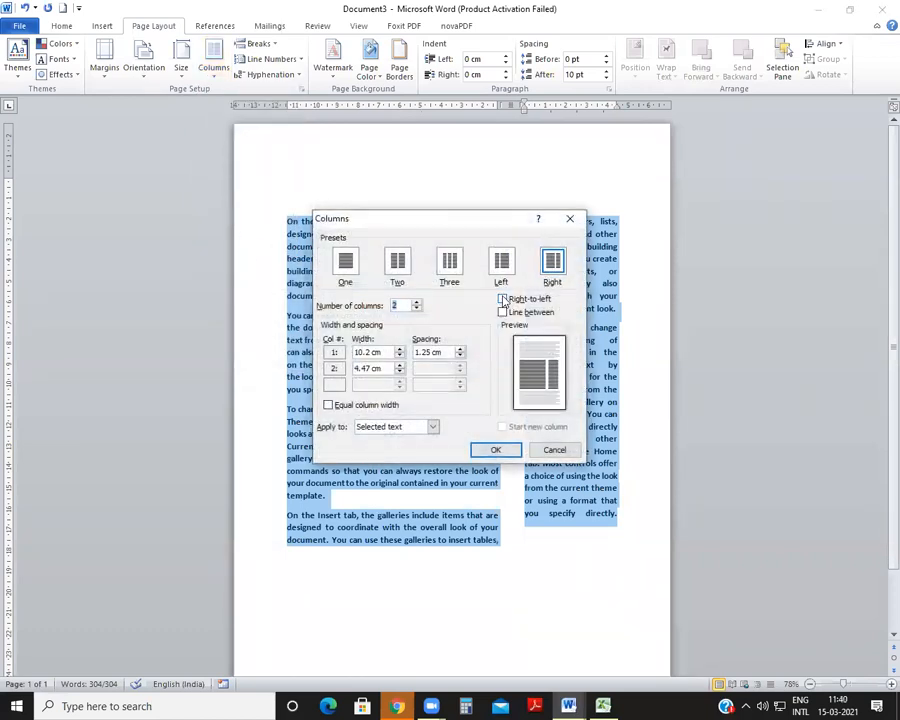
type("4")
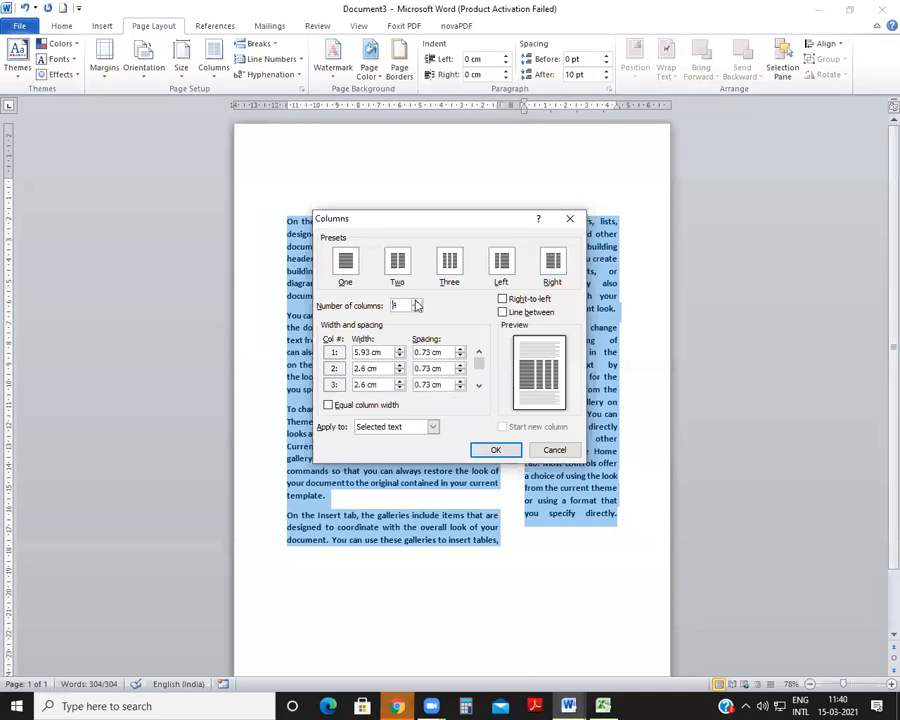
left_click(345, 262)
left_click(417, 302)
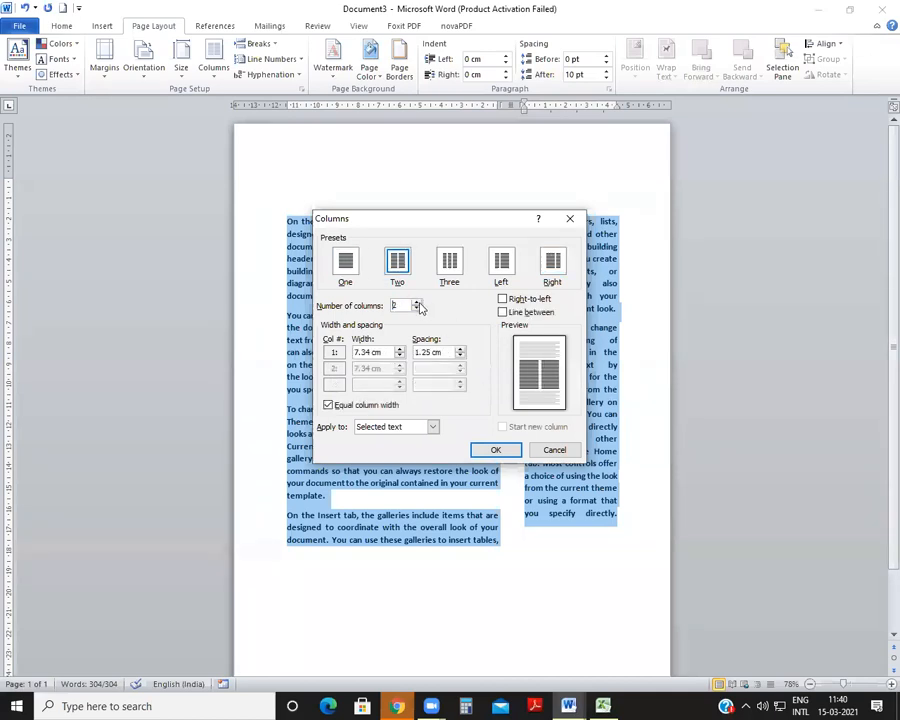
left_click(418, 302)
left_click(418, 302)
left_click(512, 452)
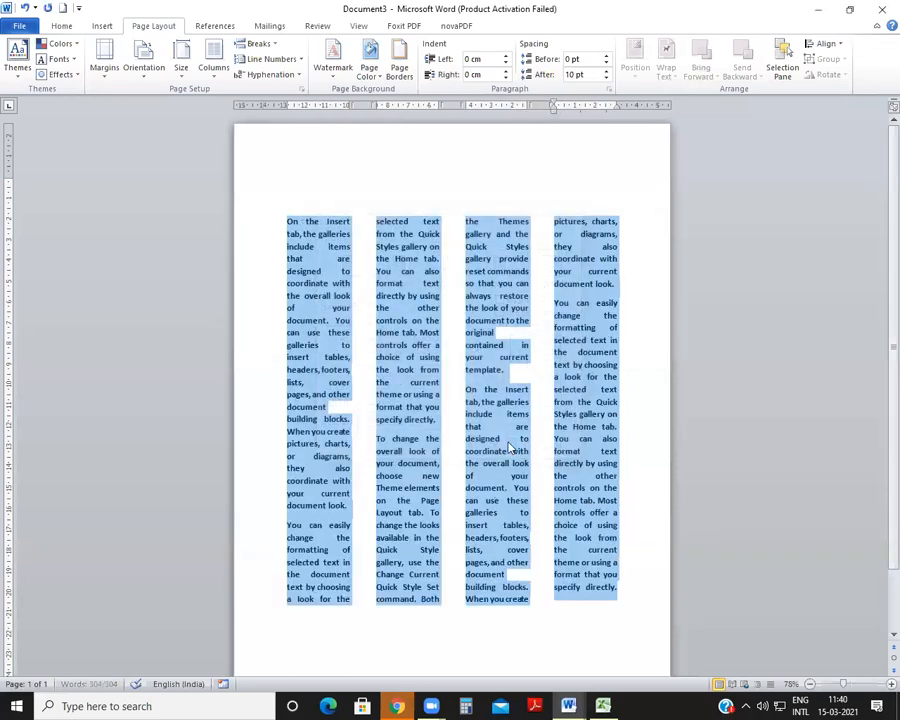
left_click(406, 319)
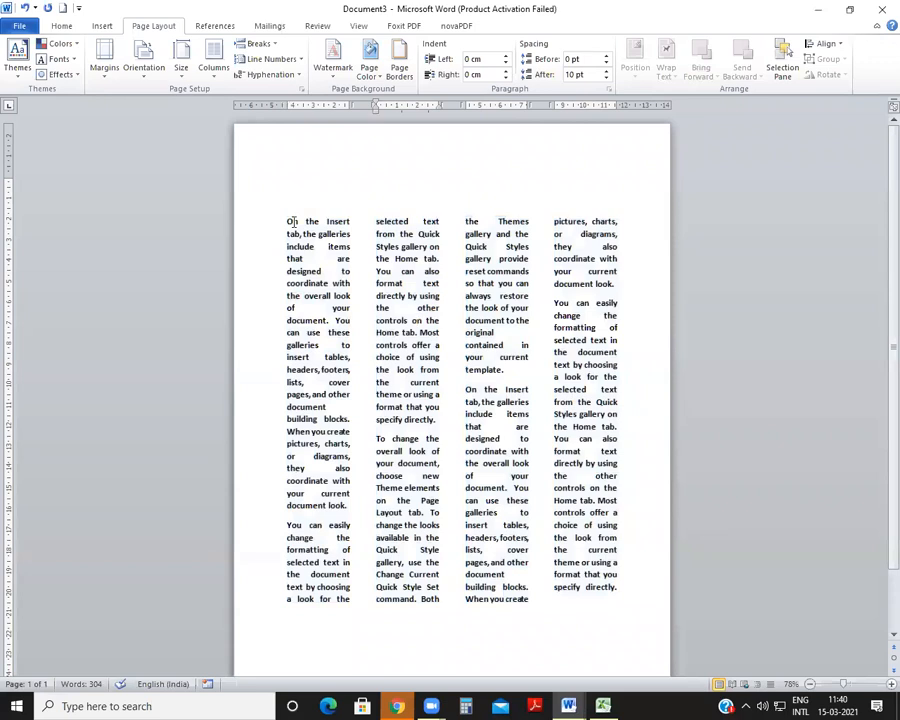
Apply a Dropped drop cap to the letter O that begins the first paragraph
left_click_drag(286, 222, 296, 224)
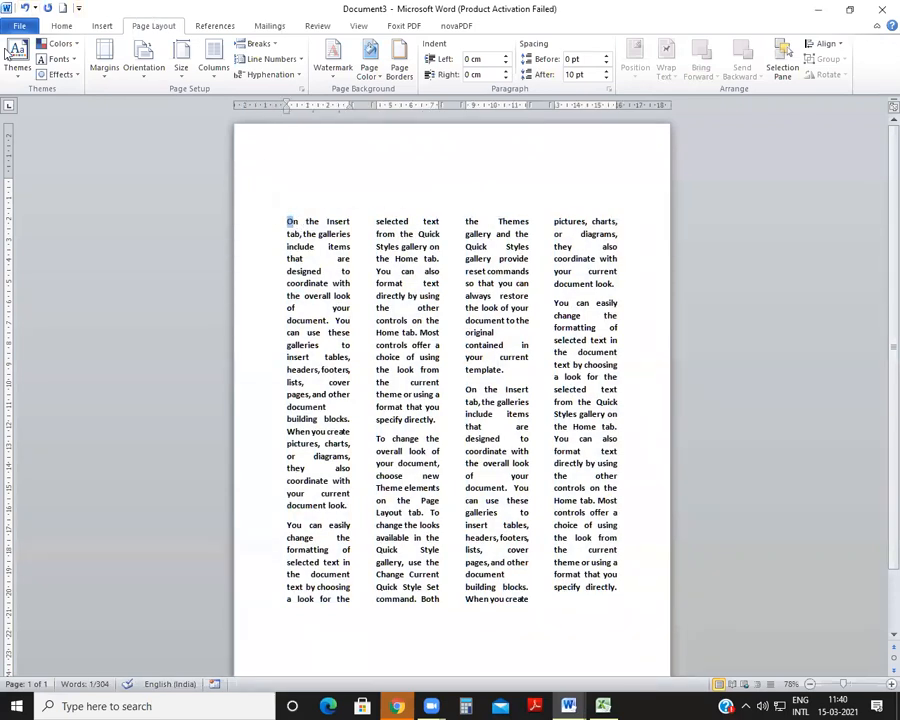
left_click(102, 26)
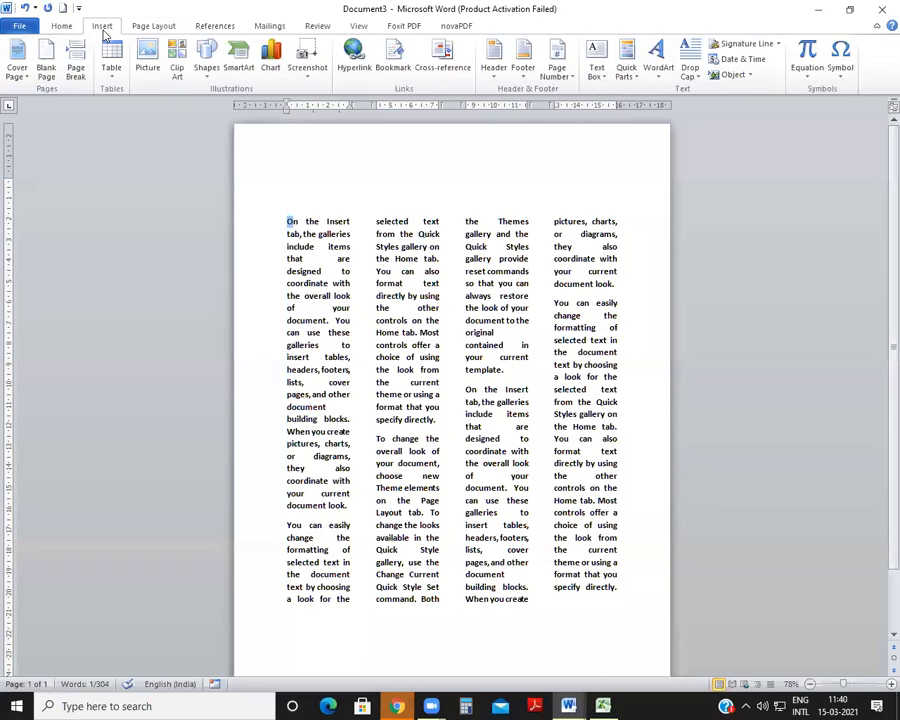
left_click(690, 68)
left_click(698, 131)
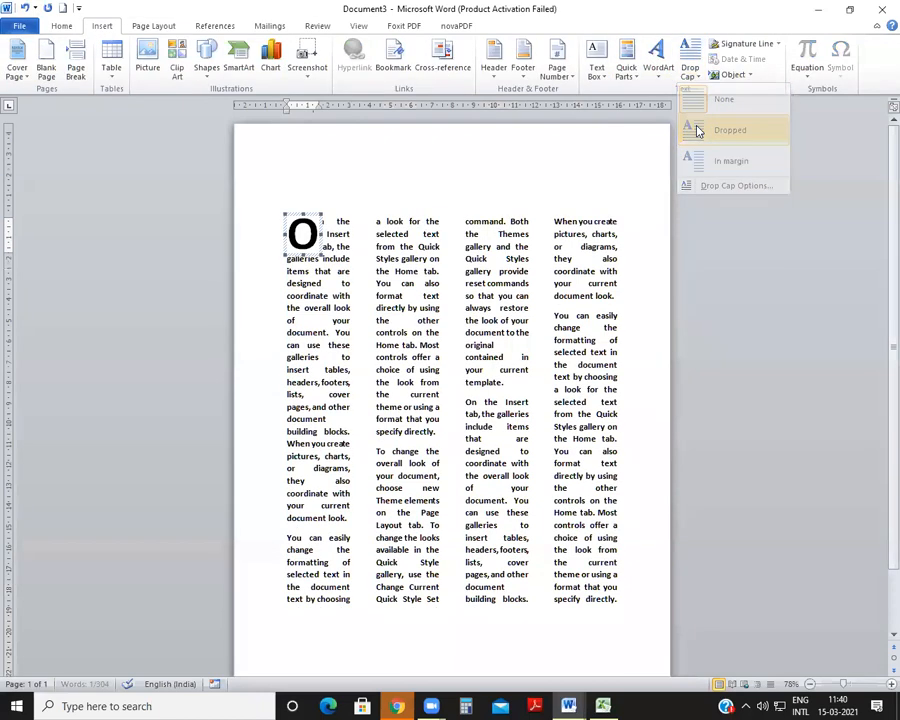
left_click(301, 295)
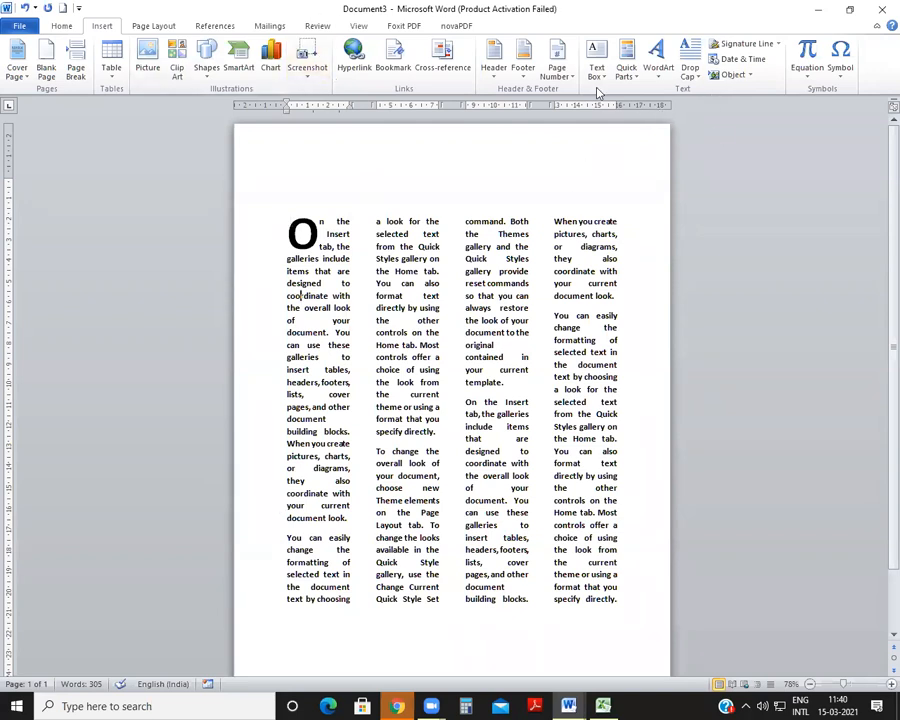
Try a light orange theme colour and the standard light green as the page colour
left_click(152, 27)
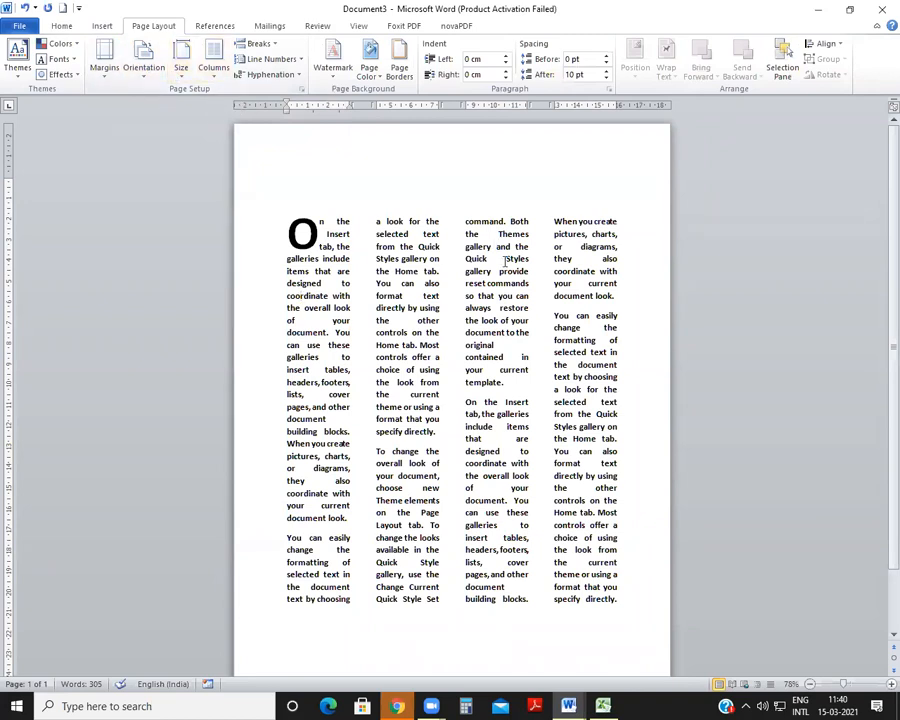
left_click(533, 295)
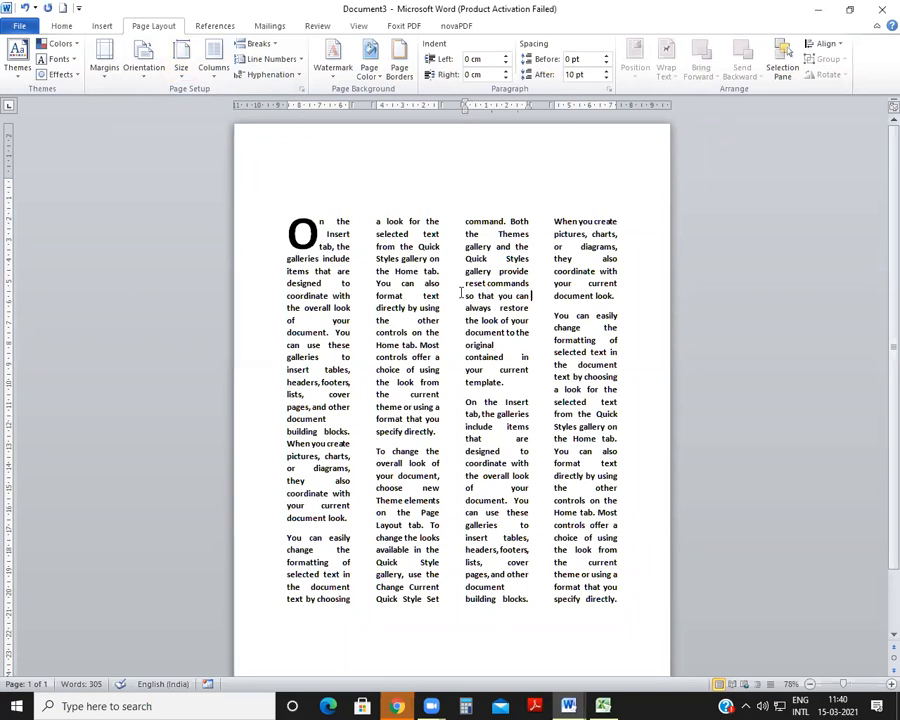
left_click(380, 78)
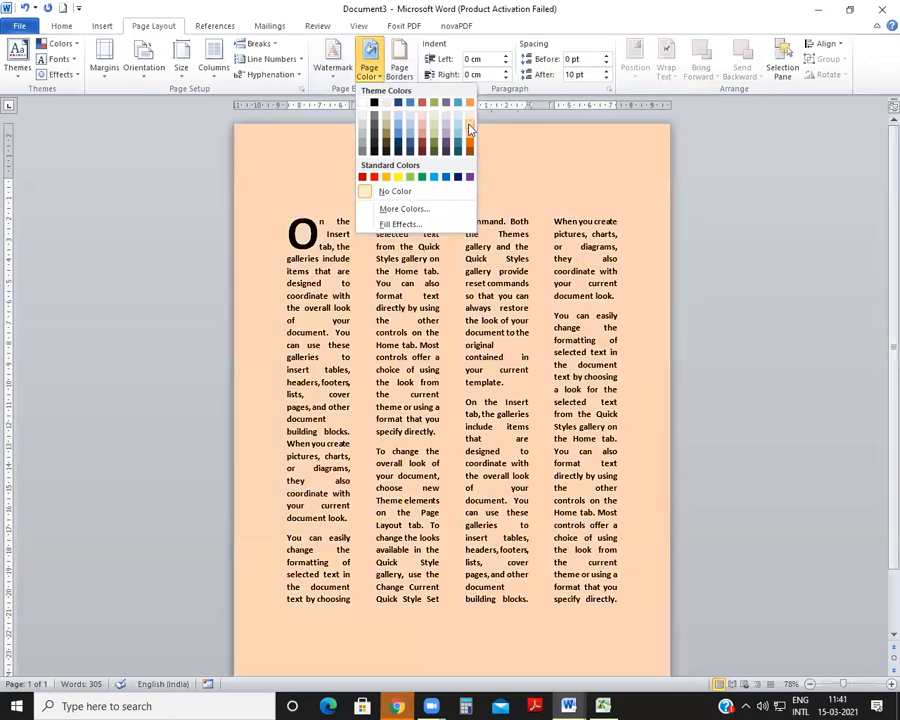
left_click(469, 126)
left_click(369, 62)
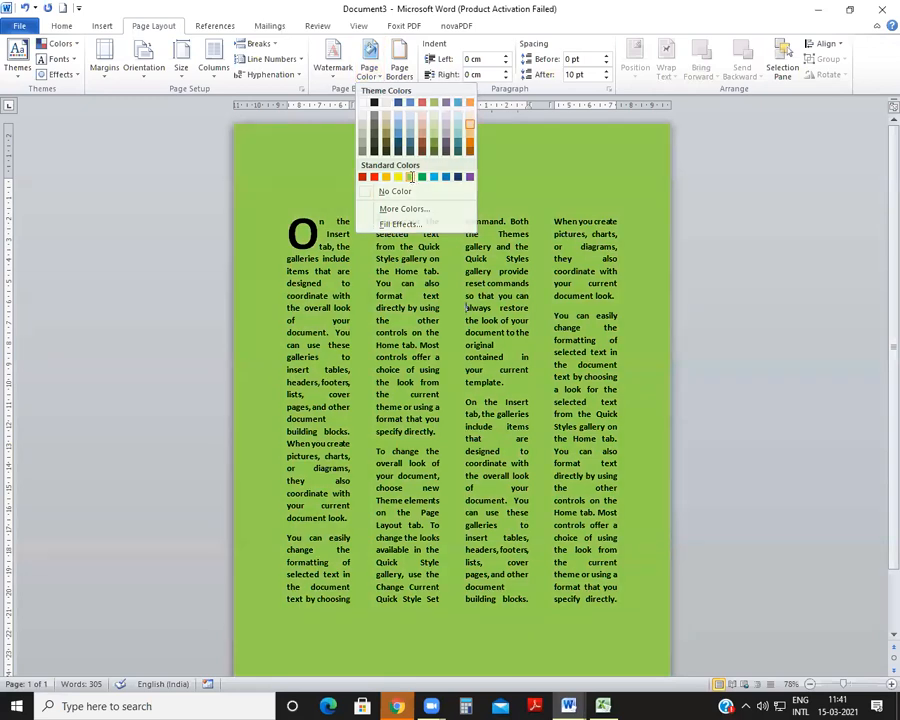
left_click(410, 177)
Give the page a custom turquoise background picked from the colour spectrum
left_click(369, 66)
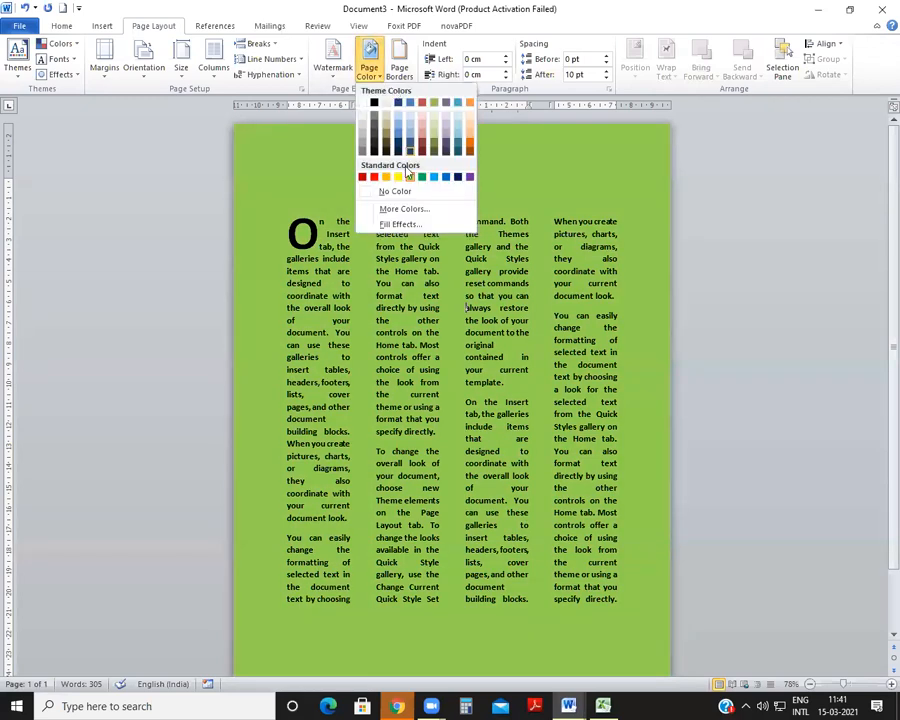
left_click(410, 209)
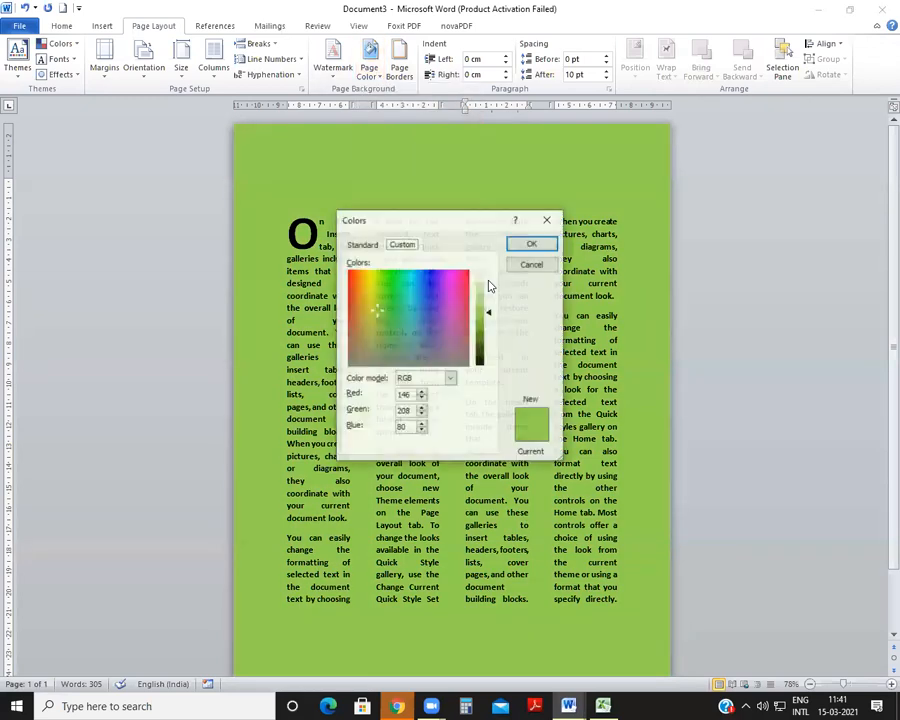
left_click(408, 301)
left_click(531, 244)
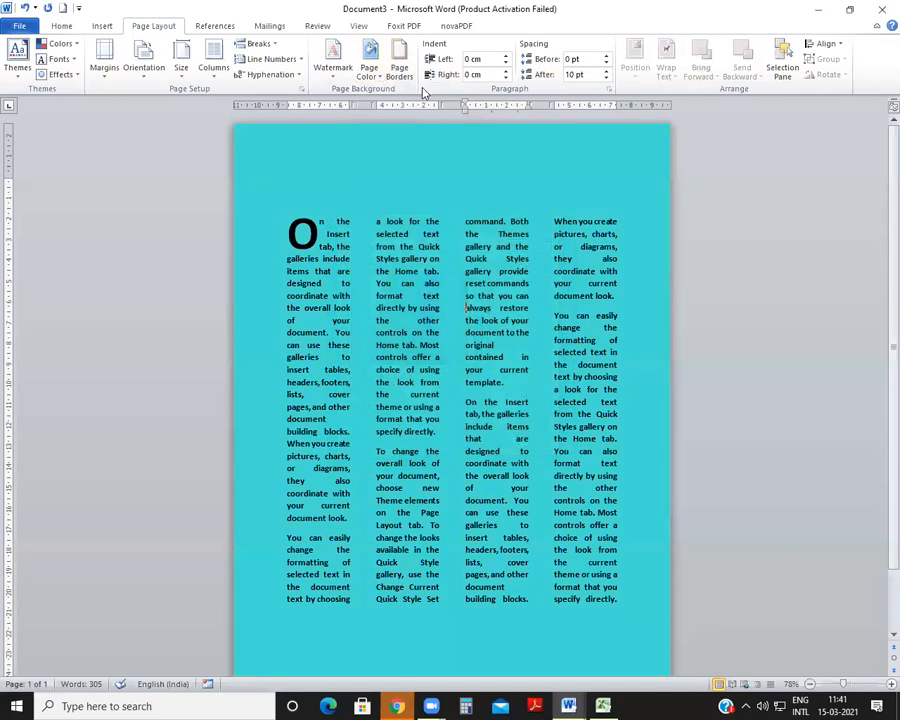
Fill the page background with a one-colour yellow gradient using the Vertical shading style
left_click(369, 66)
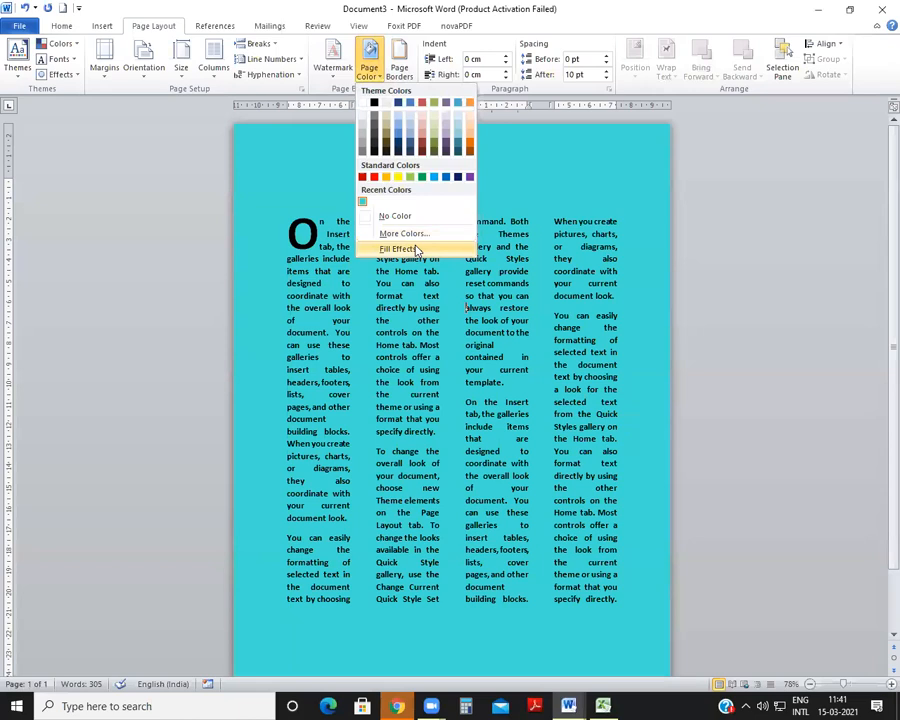
left_click(417, 250)
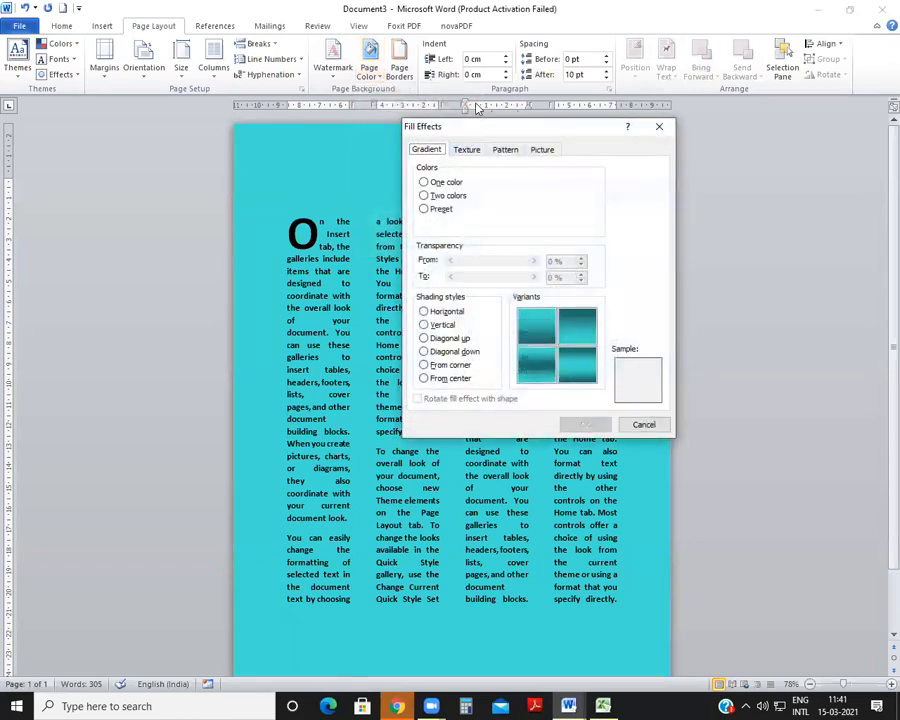
left_click(423, 182)
left_click(579, 196)
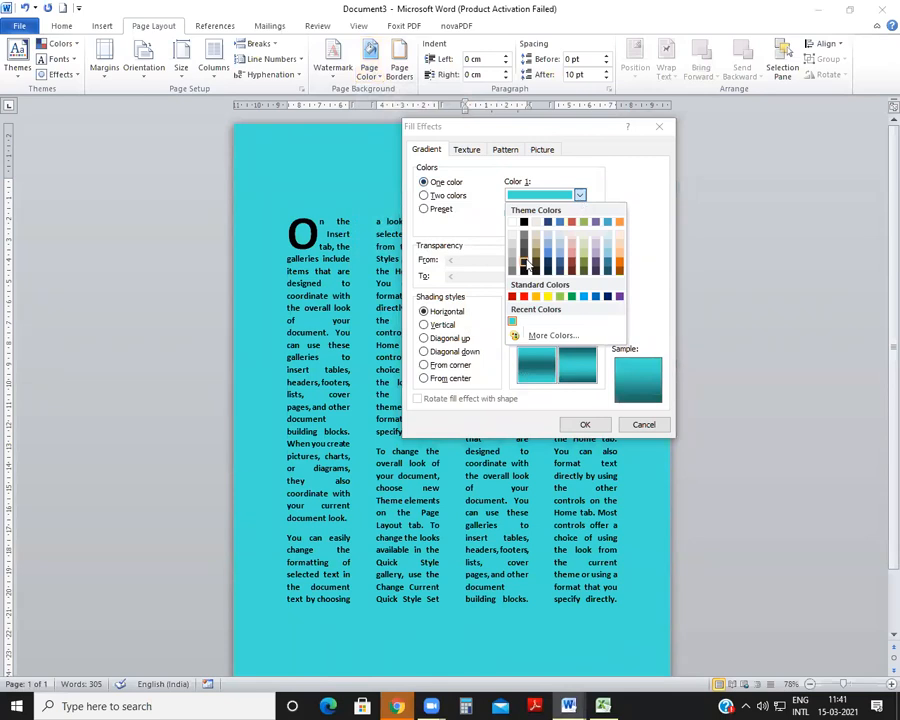
left_click(547, 296)
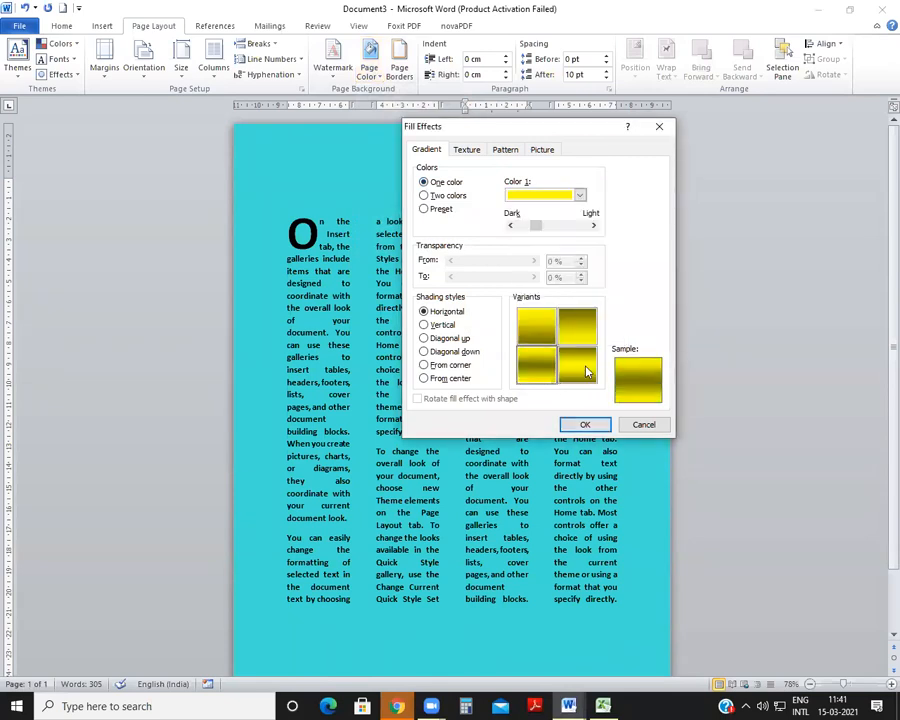
left_click(423, 324)
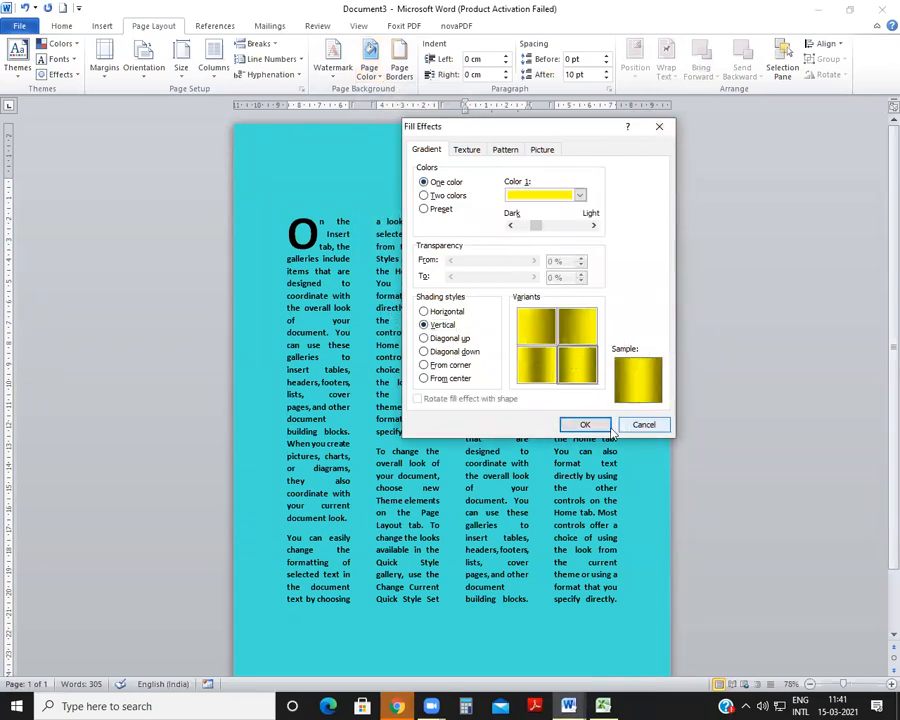
left_click(585, 424)
Fill the page background with the Daybreak preset gradient using the Vertical shading style and the light-centred variant
left_click(369, 62)
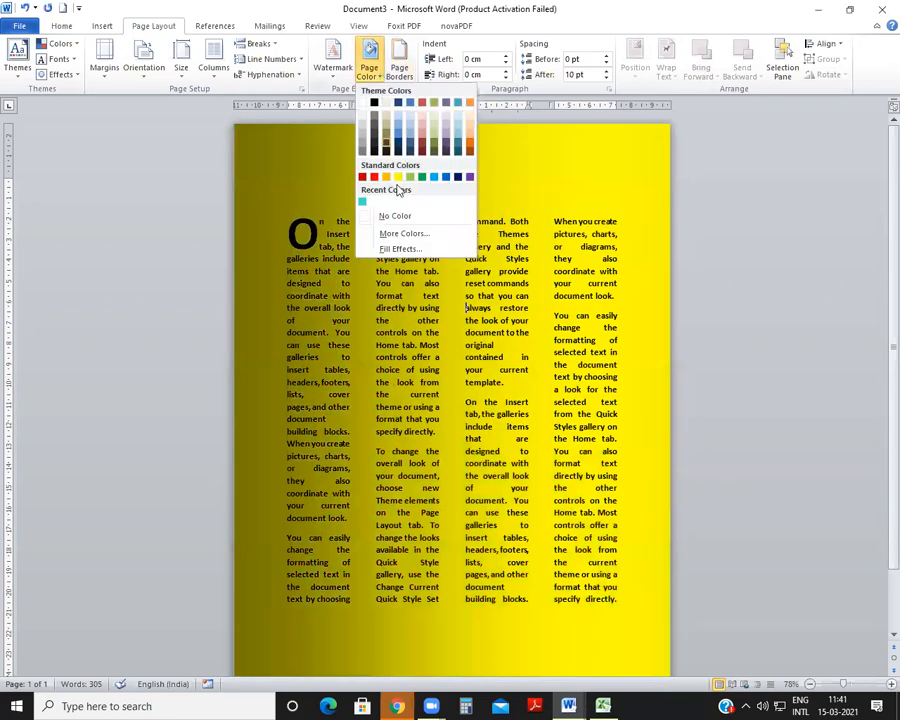
left_click(398, 250)
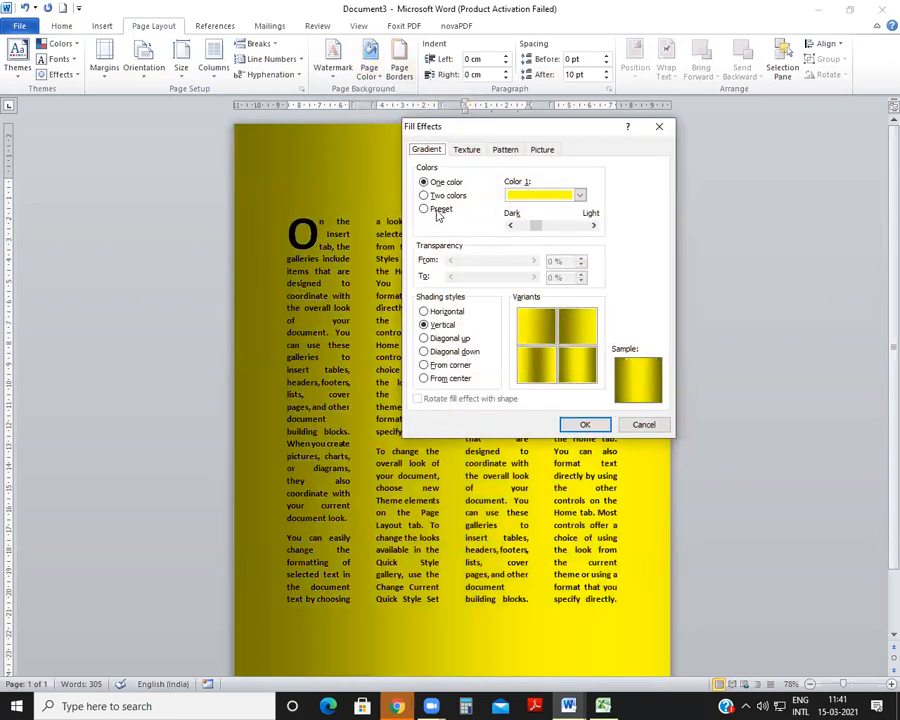
left_click(437, 212)
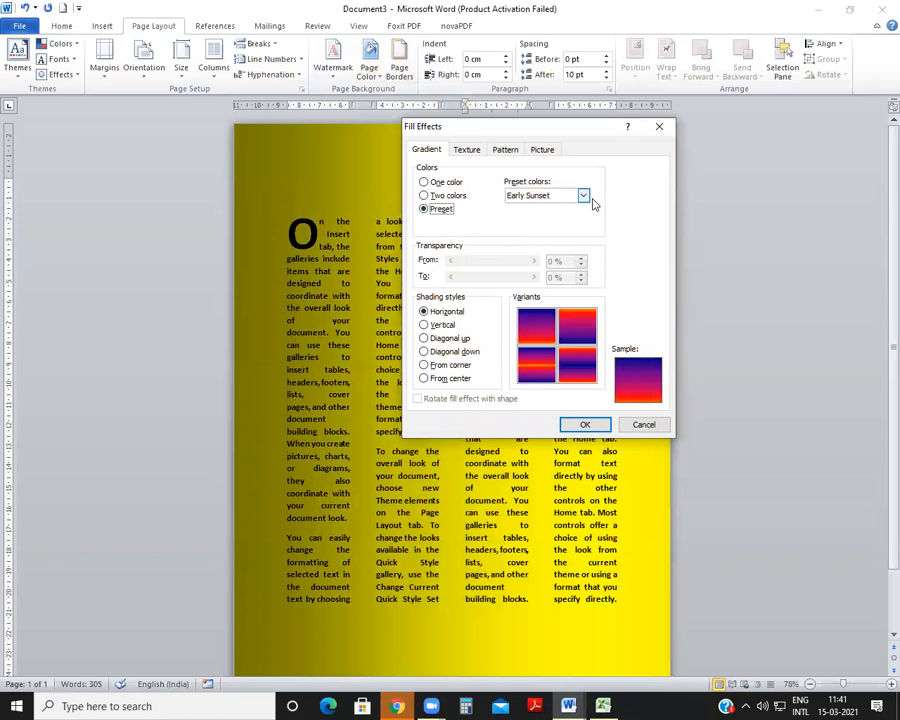
left_click(584, 197)
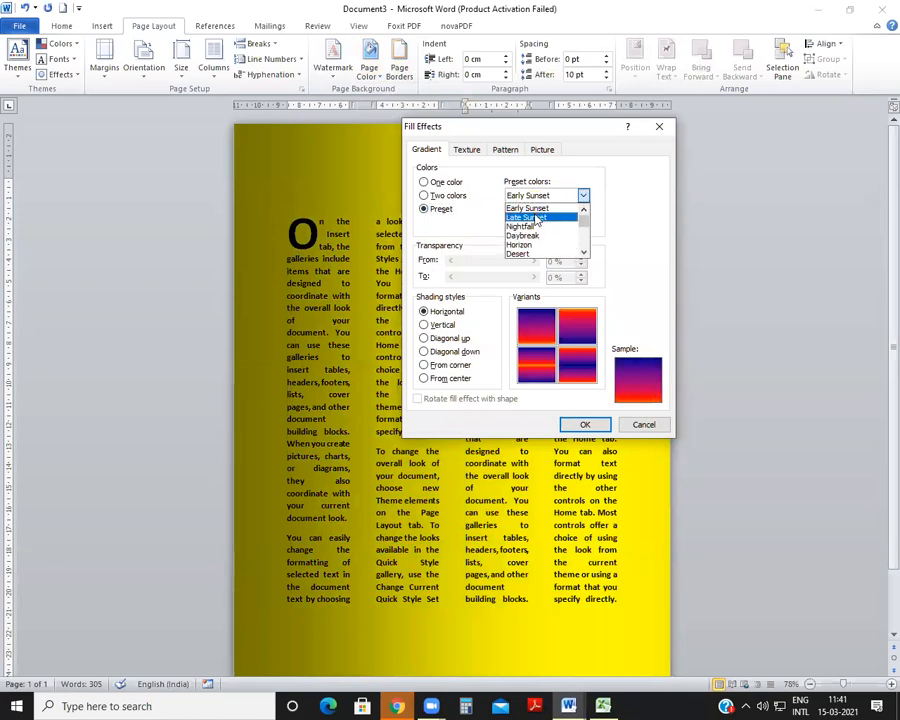
left_click(537, 217)
left_click(583, 196)
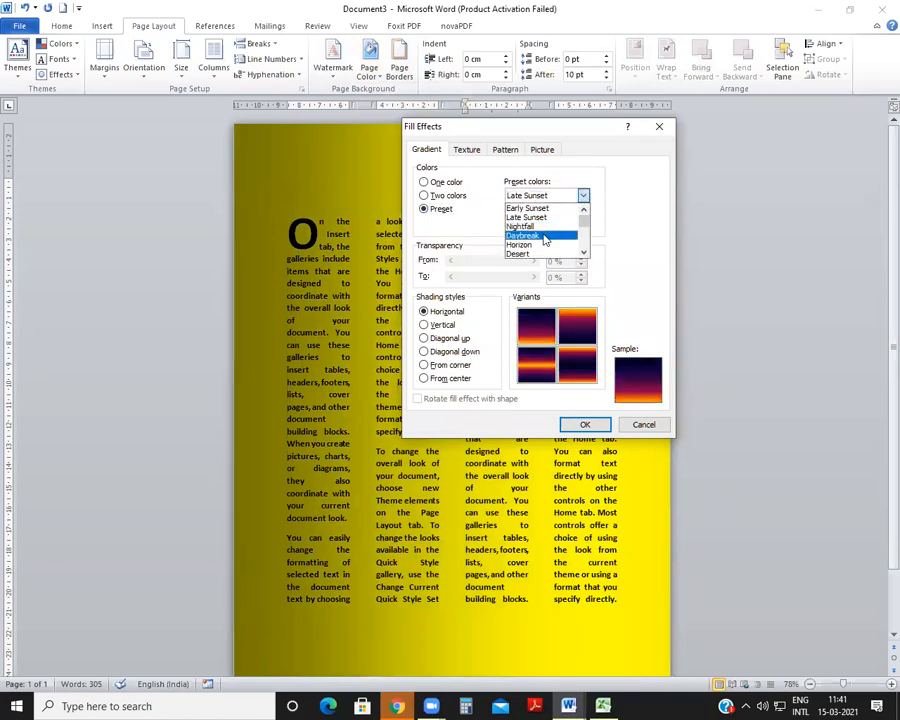
left_click(545, 236)
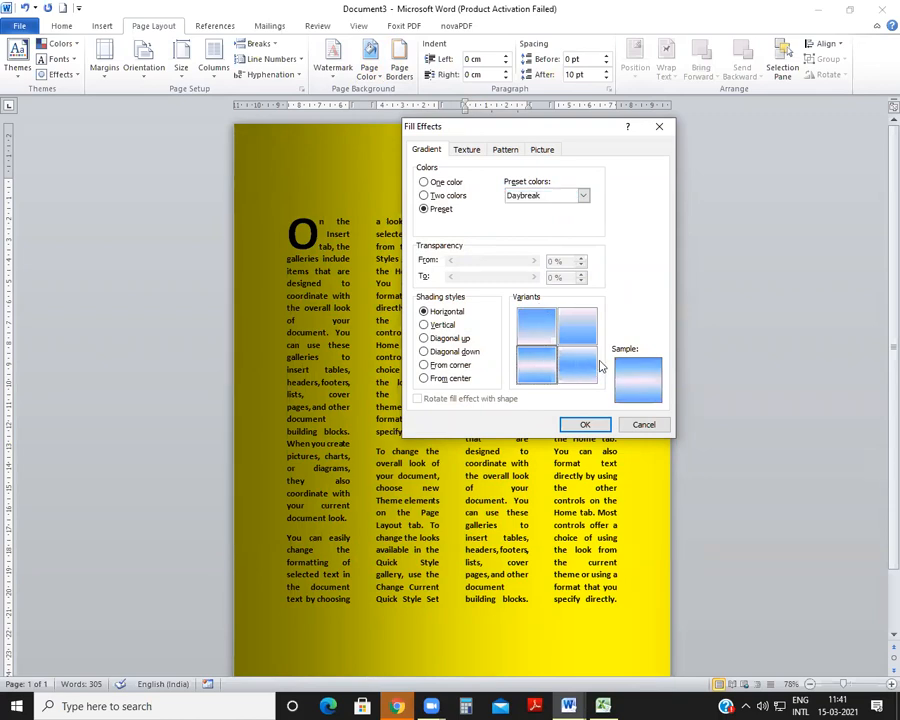
left_click(424, 325)
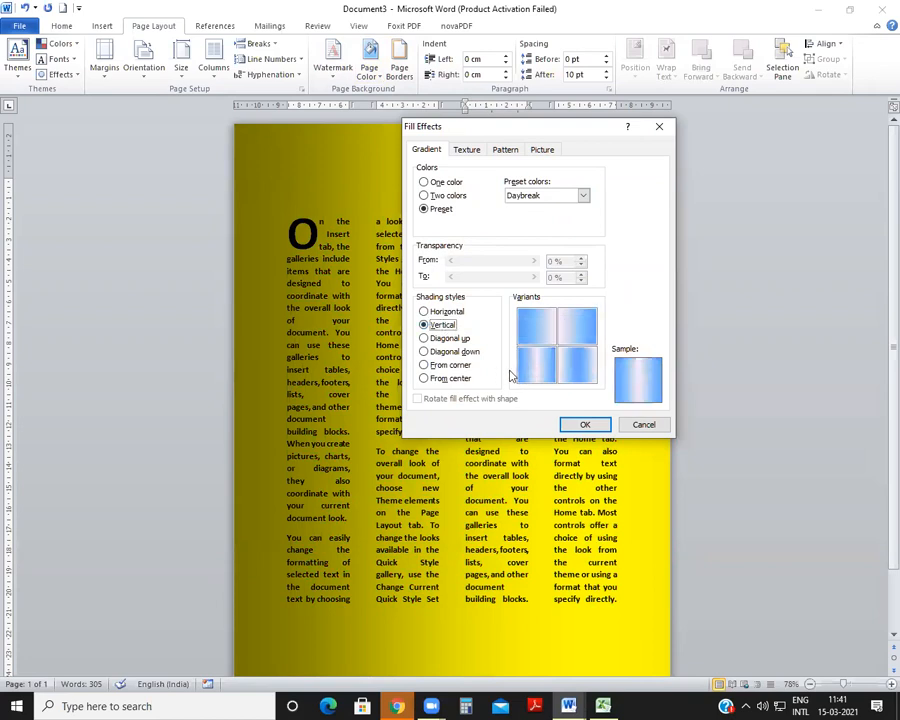
left_click(528, 366)
left_click(585, 424)
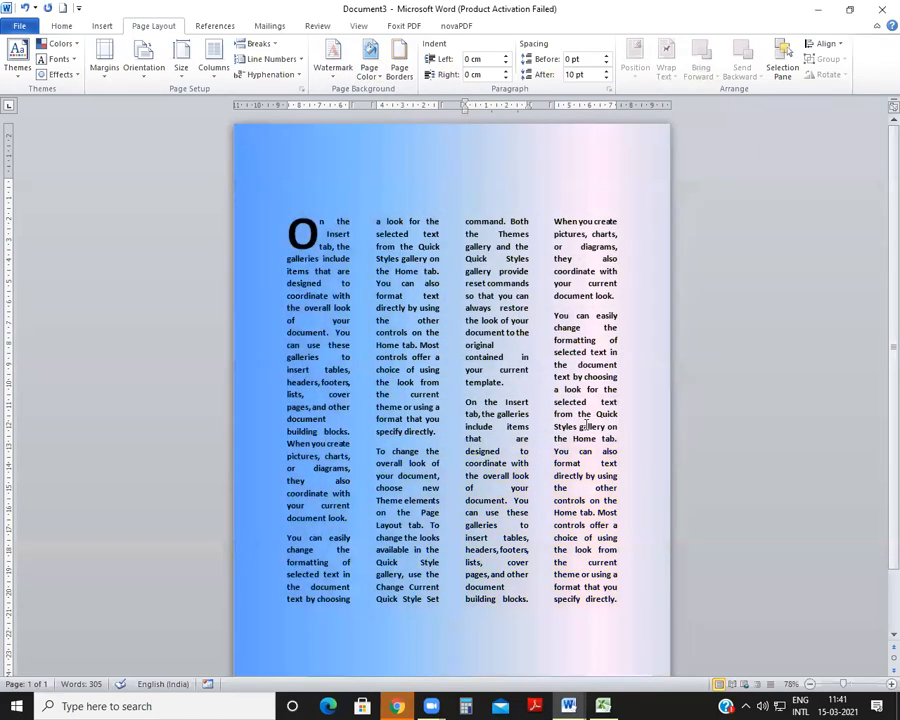
Add a Box page border around the whole document in a 3 pt thick-and-thin double line style
left_click(400, 70)
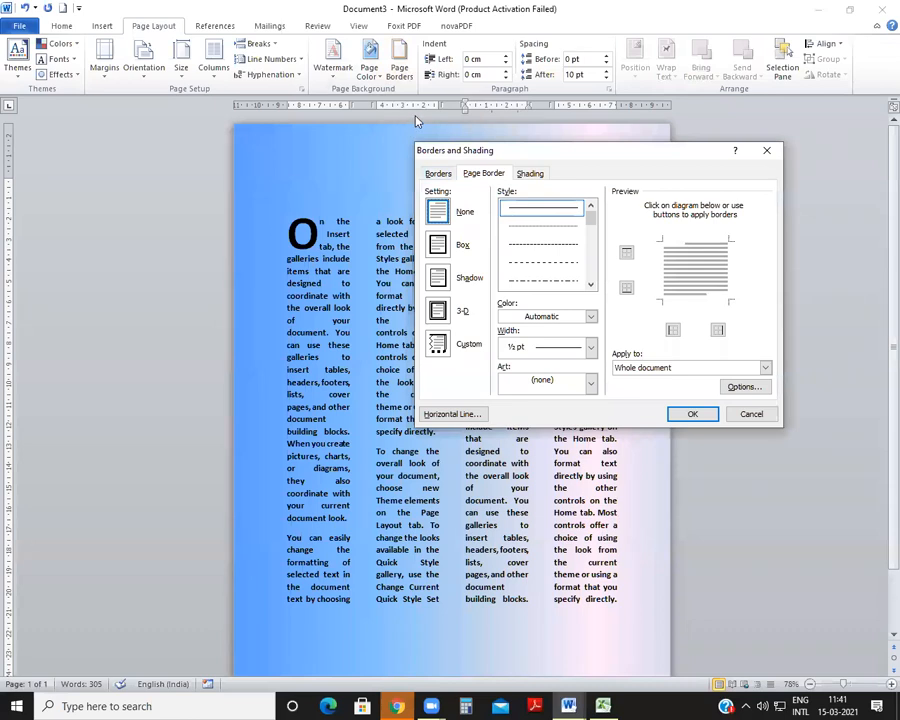
left_click(440, 248)
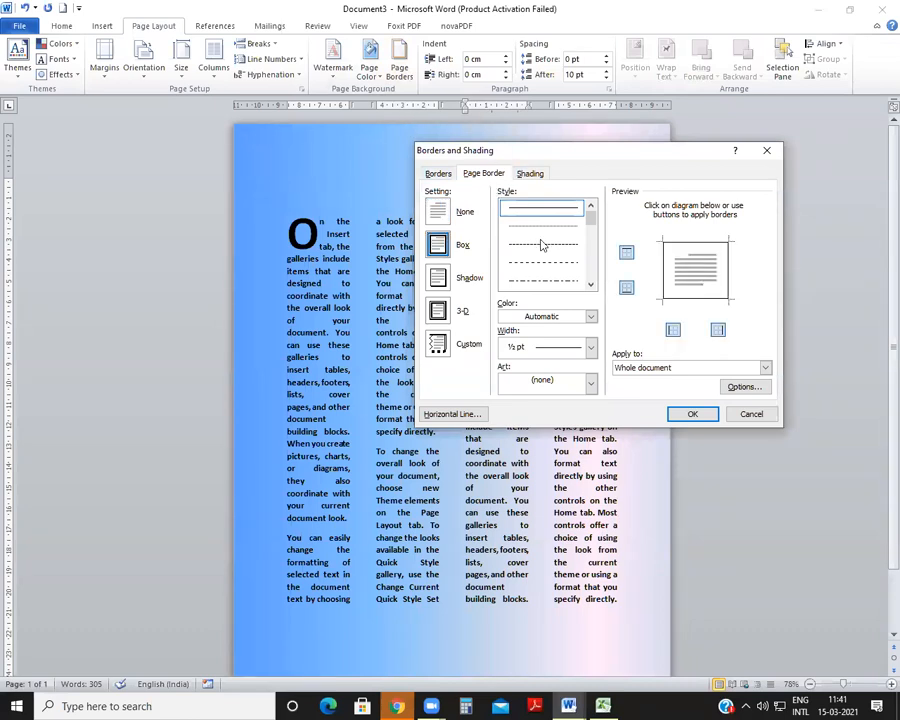
left_click_drag(589, 222, 589, 242)
left_click(540, 280)
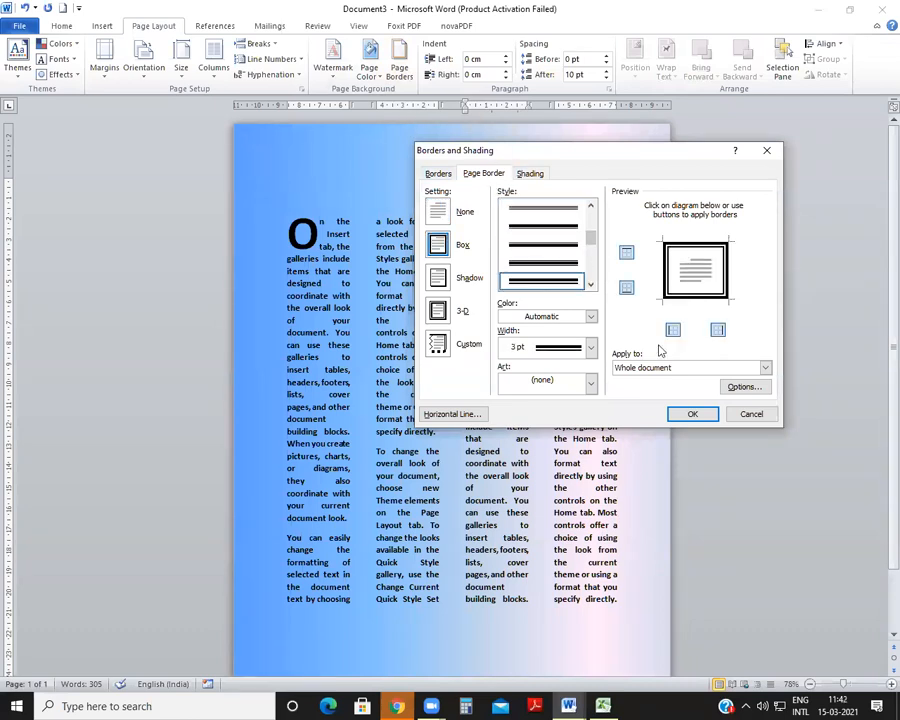
left_click(690, 414)
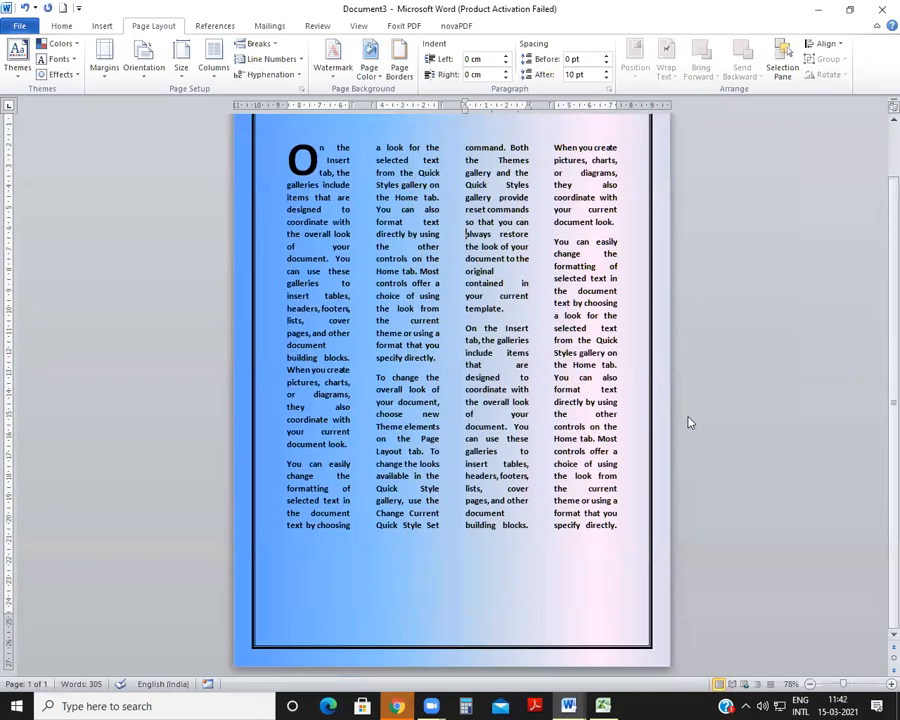
scroll(686, 418, "up", 2)
Change the page border to the 3 pt diagonally striped line style
left_click(399, 70)
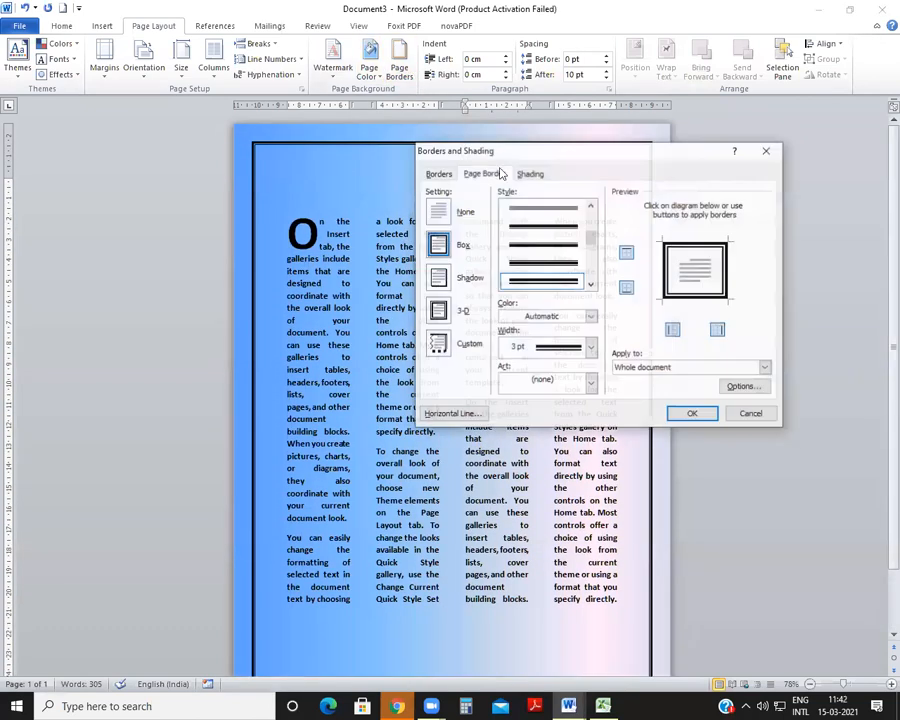
left_click_drag(590, 242, 595, 269)
left_click(543, 279)
left_click(690, 414)
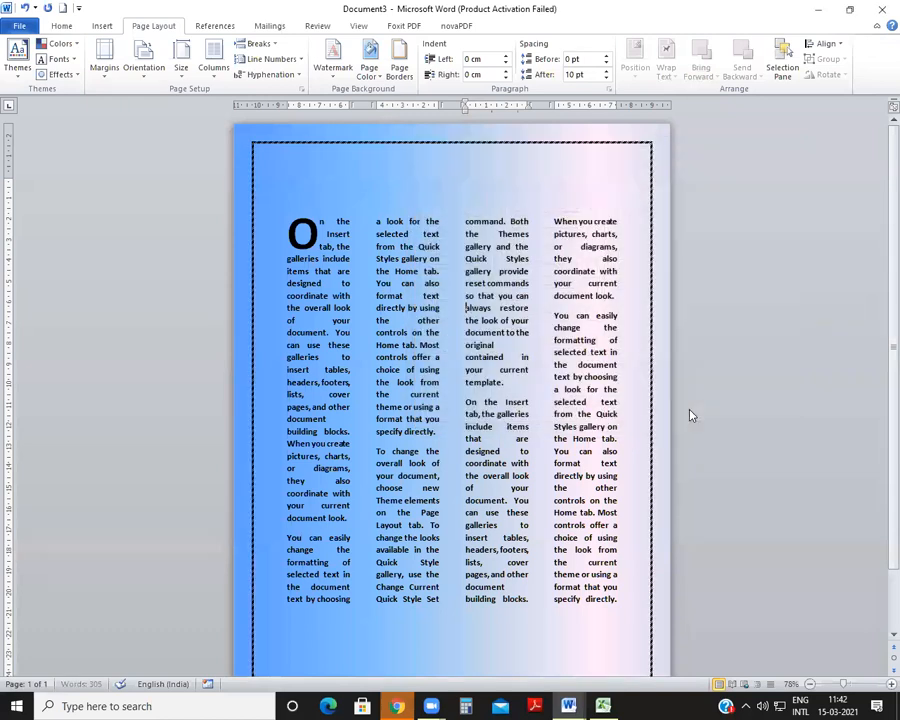
Colour the striped page border standard red
left_click(400, 72)
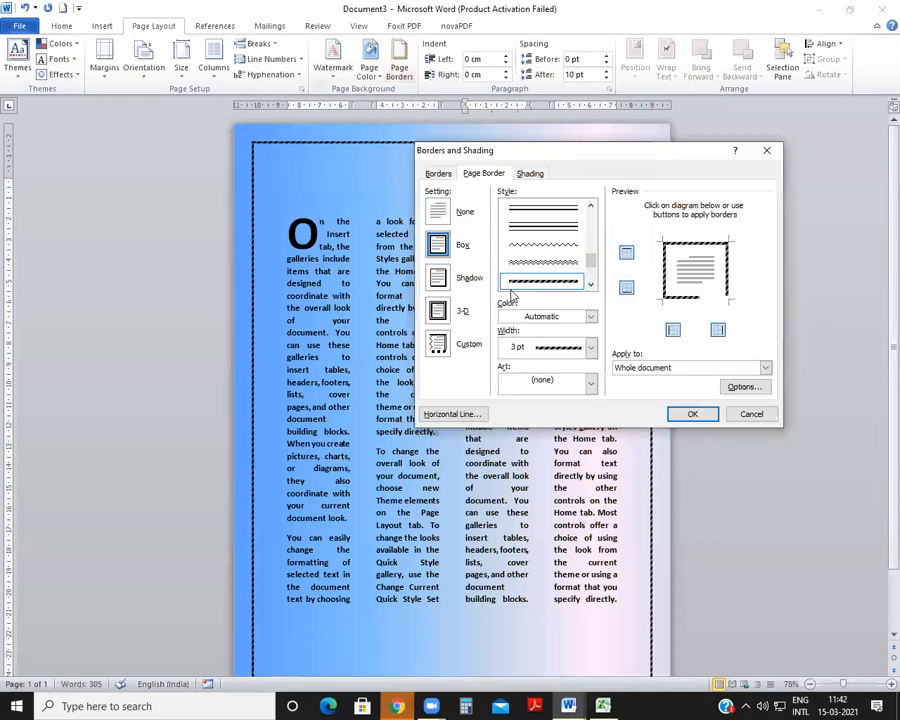
left_click(590, 316)
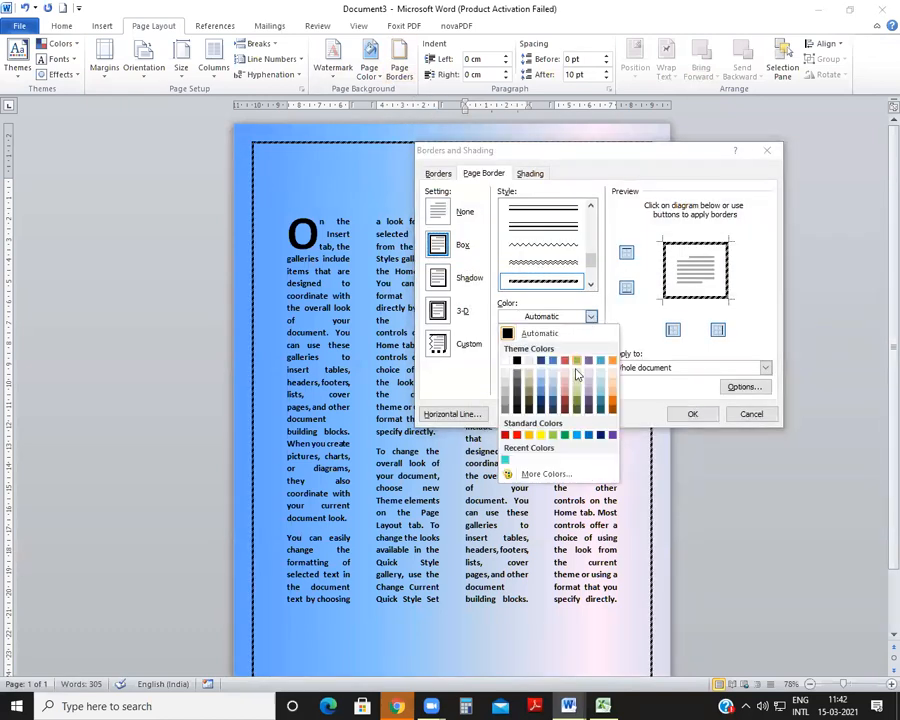
left_click(515, 434)
left_click(689, 414)
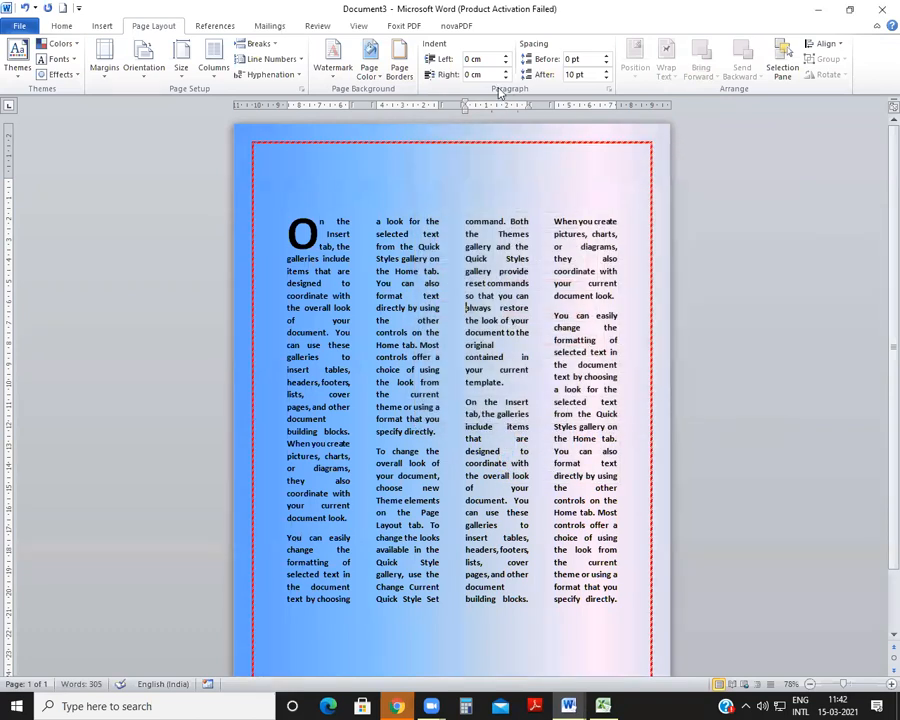
Try a 3 pt triple-line style for the page border and check which line widths it offers
left_click(399, 62)
left_click(591, 346)
left_click(591, 346)
left_click(591, 346)
left_click(591, 346)
left_click_drag(591, 260, 591, 249)
left_click(571, 226)
left_click(591, 346)
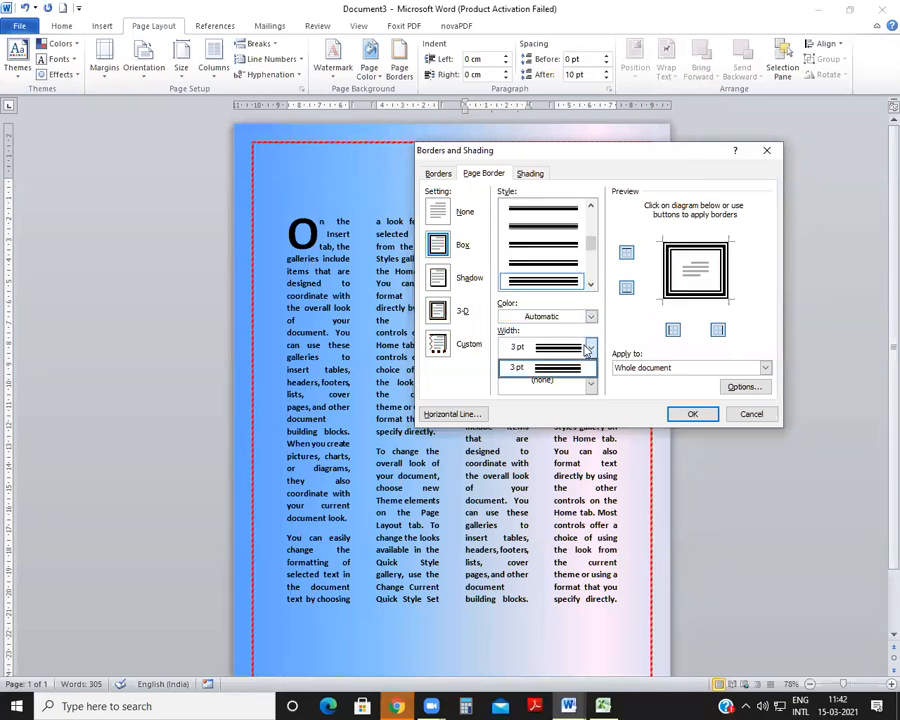
left_click(591, 346)
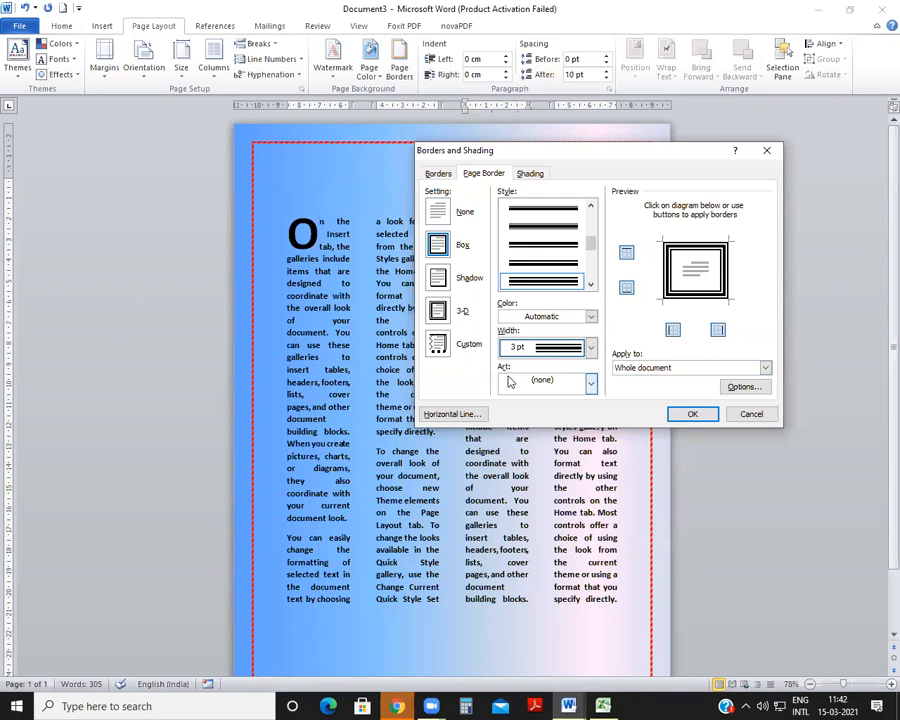
Apply the red apples art as the page border
left_click(591, 389)
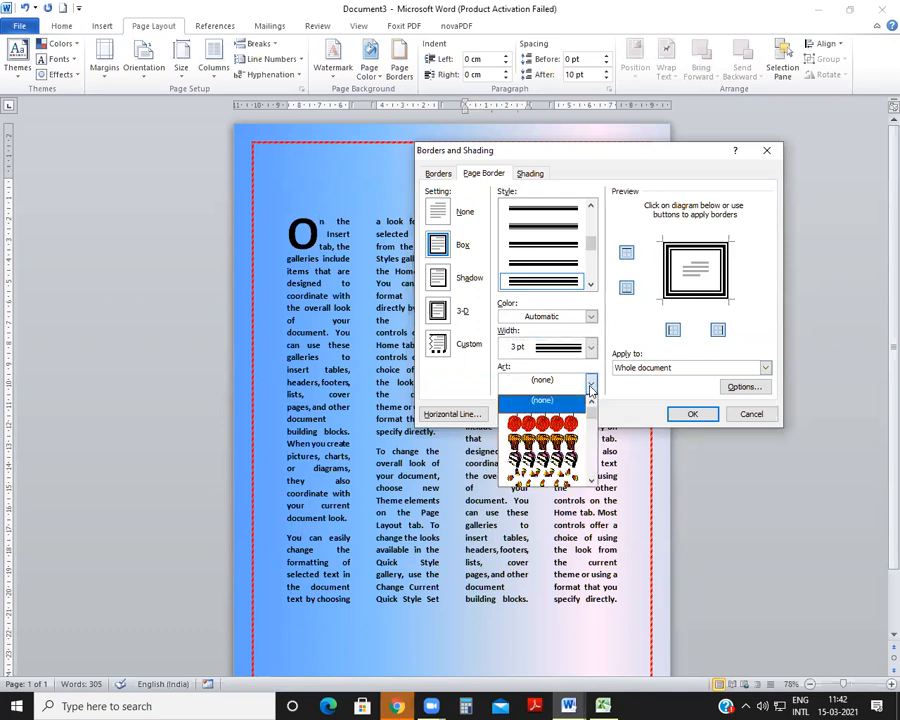
left_click(567, 427)
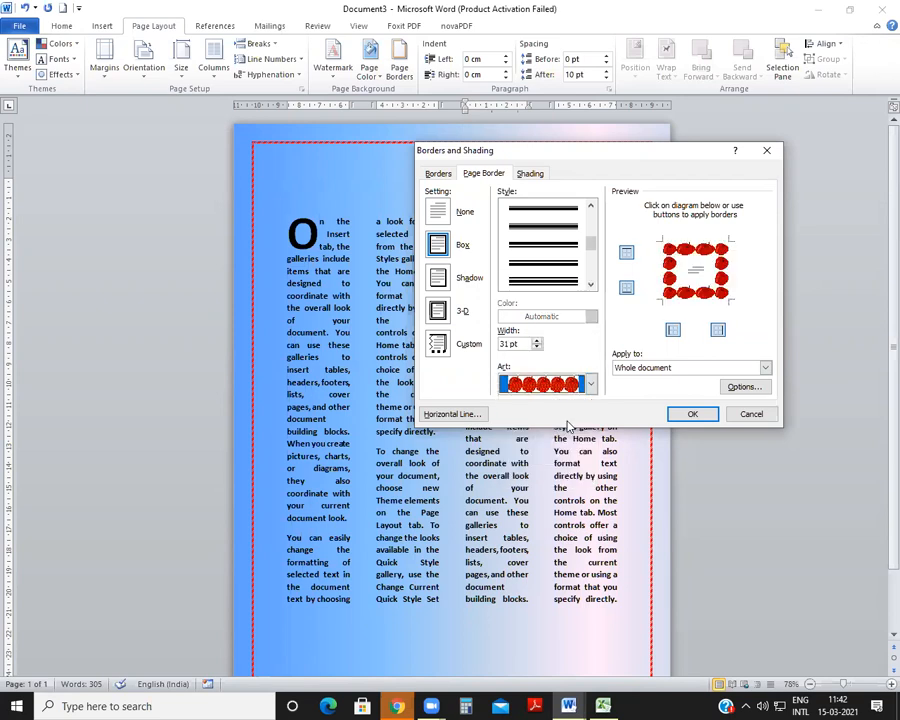
left_click(690, 414)
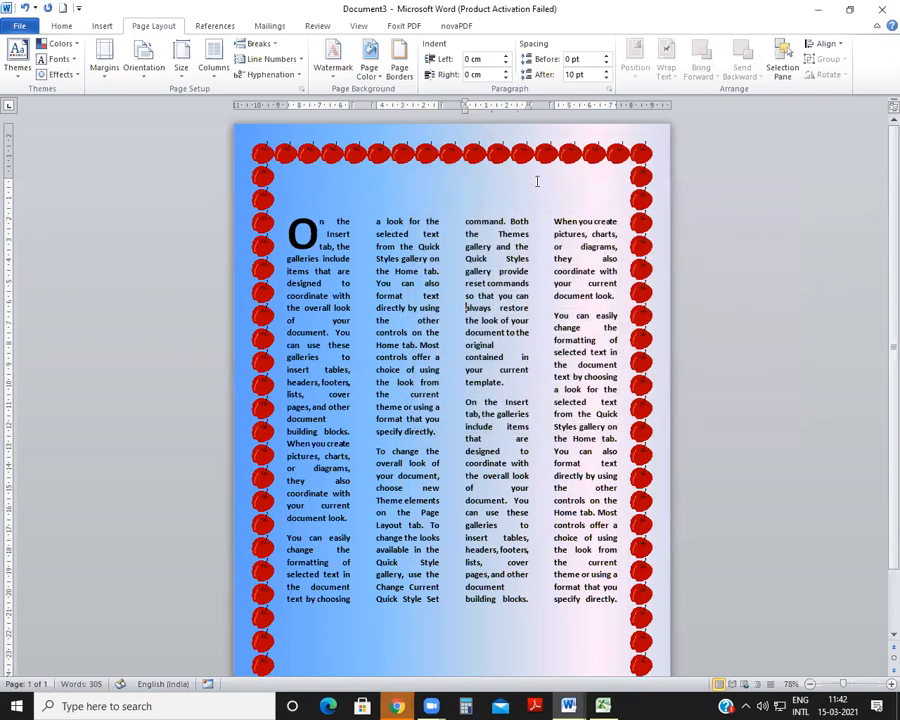
Reduce the width of the apple art page border to 22 pt
left_click(399, 62)
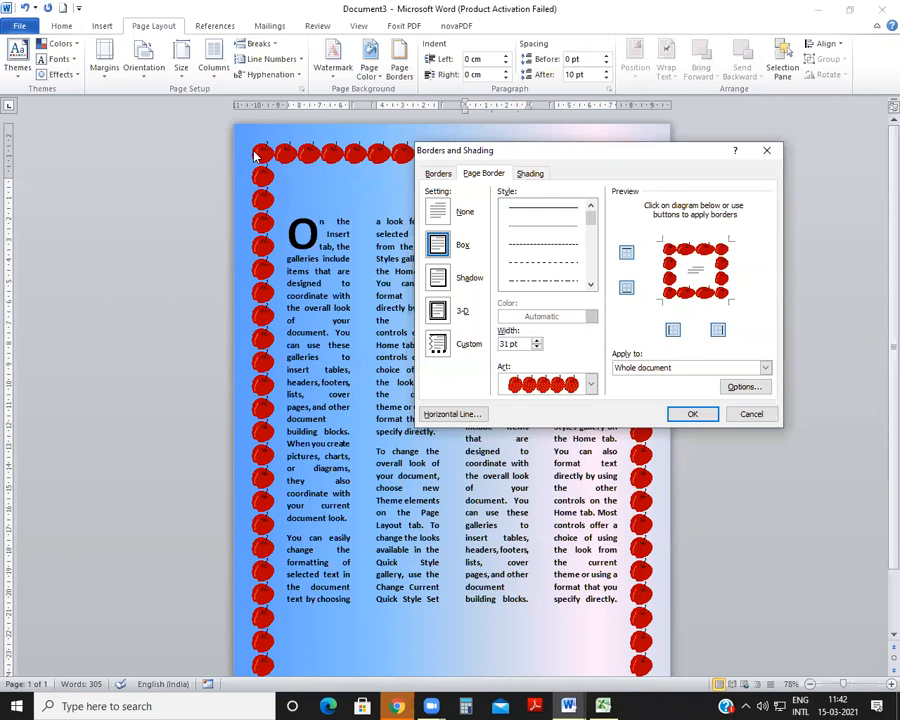
left_click(536, 347)
left_click(536, 347)
left_click(536, 347)
left_click(536, 347)
left_click(536, 340)
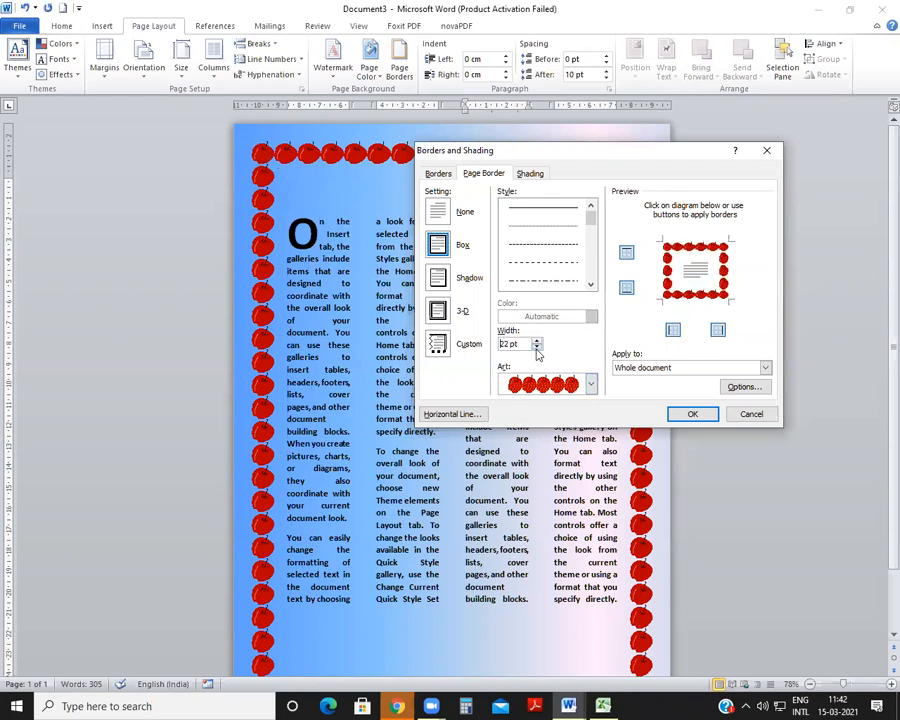
left_click(688, 413)
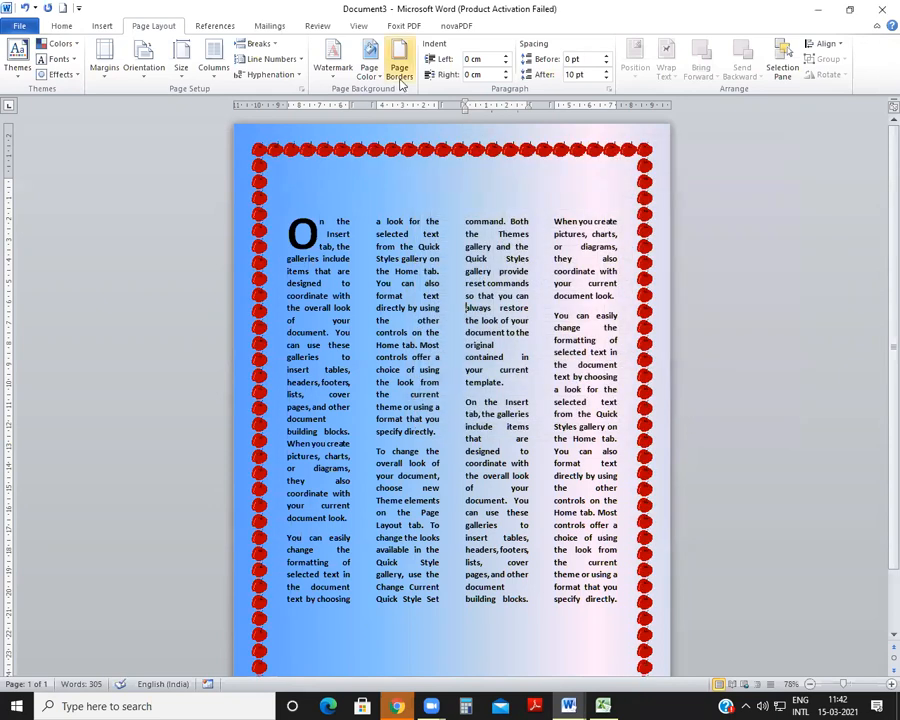
Replace the apple page border with the green fir tree art and check it around the whole page
left_click(399, 64)
left_click(591, 383)
scroll(560, 440, "down", 3)
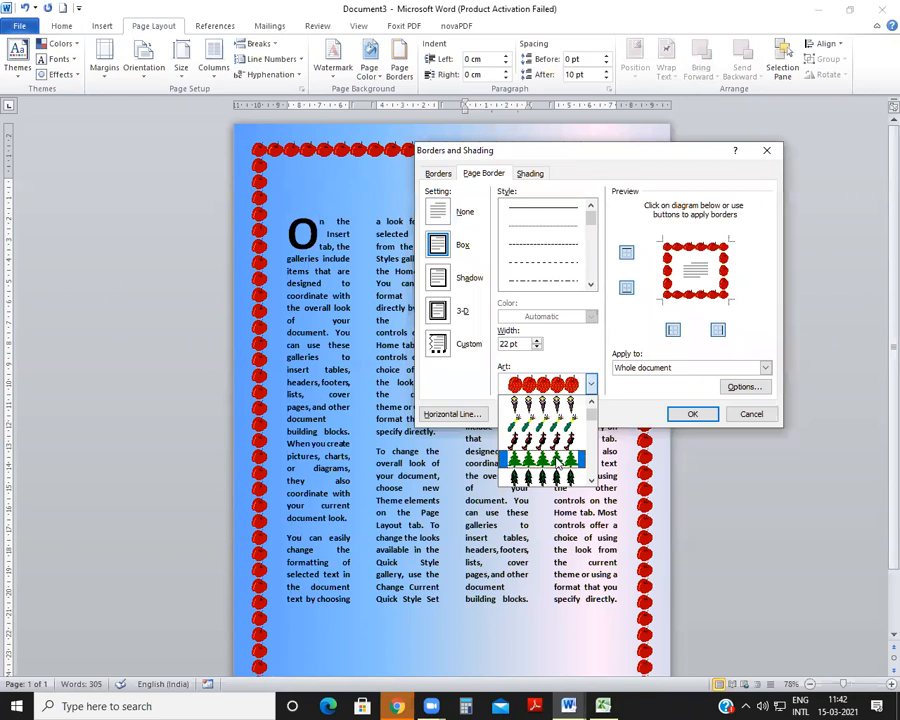
left_click(562, 458)
left_click(686, 416)
scroll(630, 302, "down", 1)
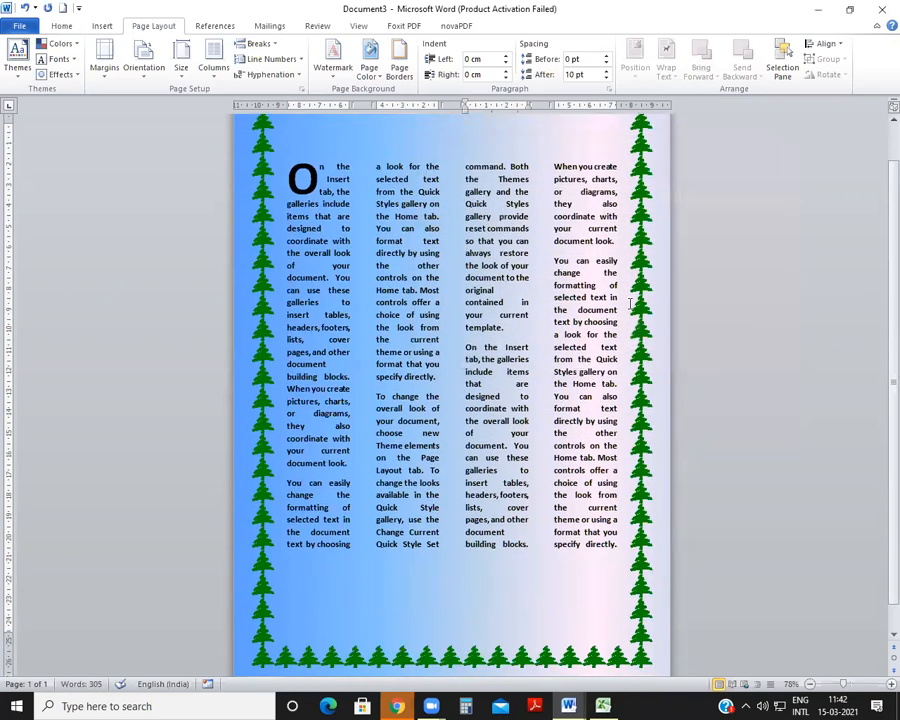
scroll(418, 166, "down", 1)
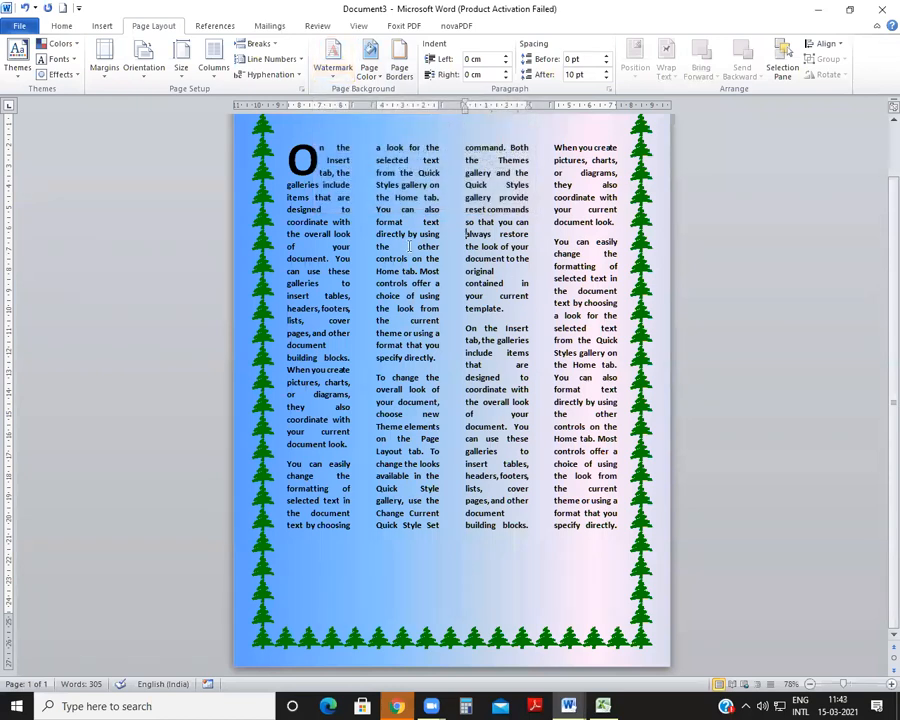
scroll(430, 266, "up", 2)
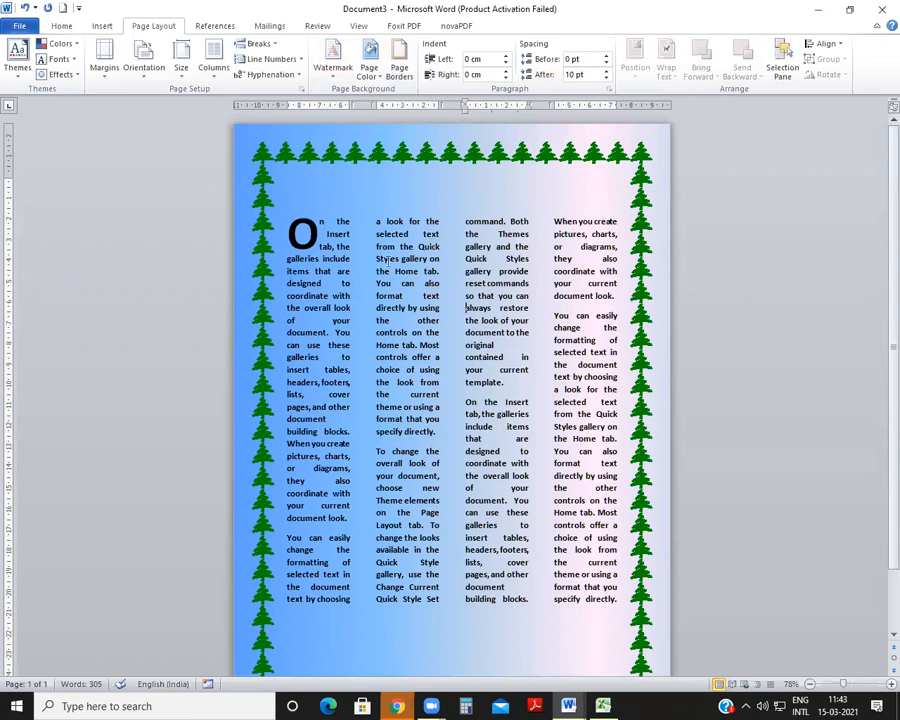
Add a custom diagonal, semitransparent text watermark reading ASAP in Calibri
left_click(335, 75)
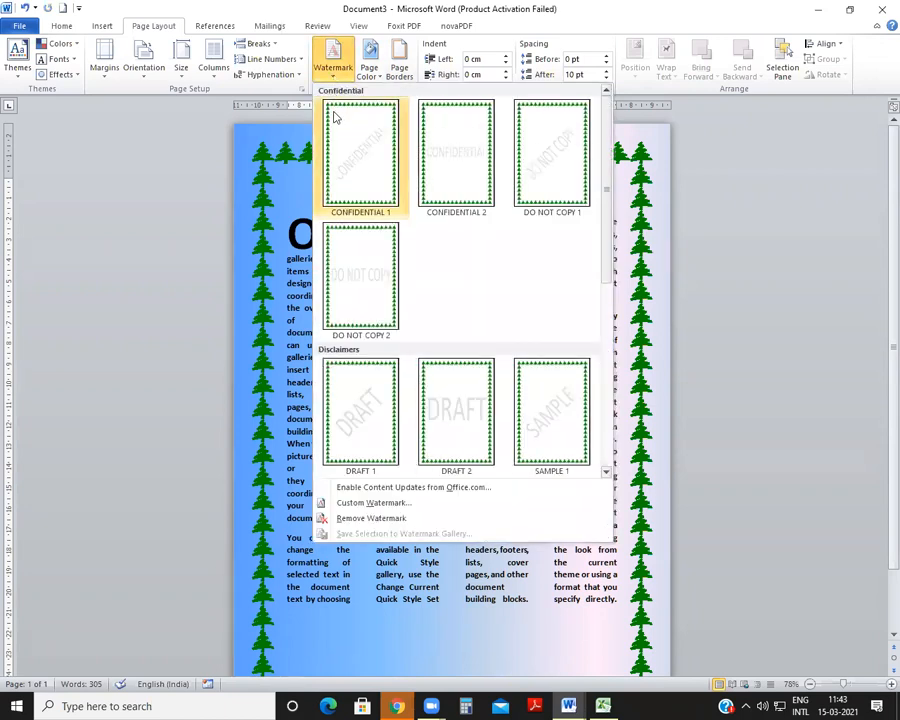
left_click(380, 503)
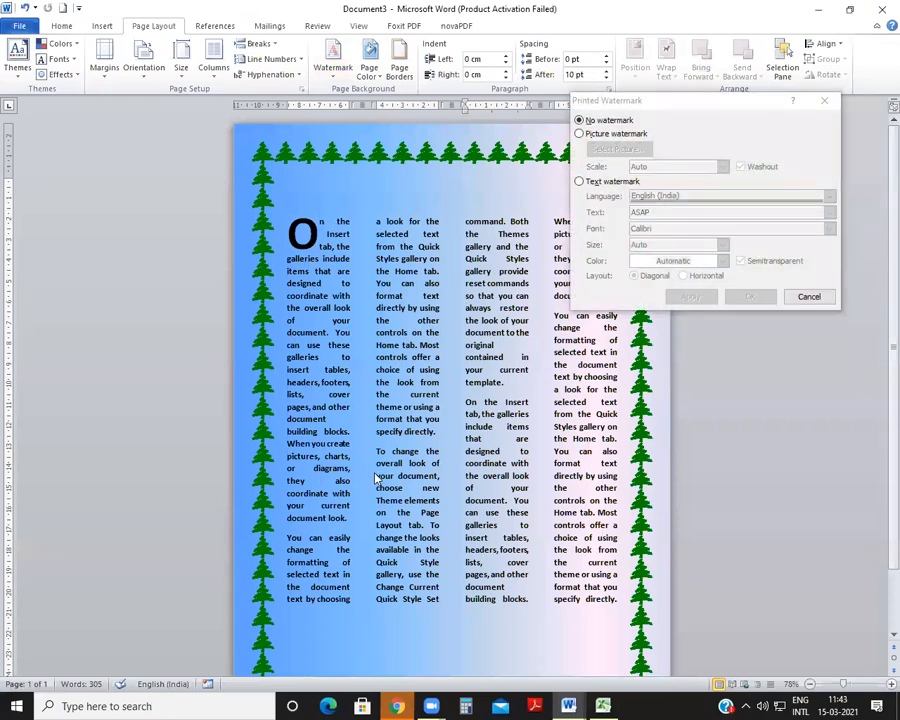
left_click(581, 182)
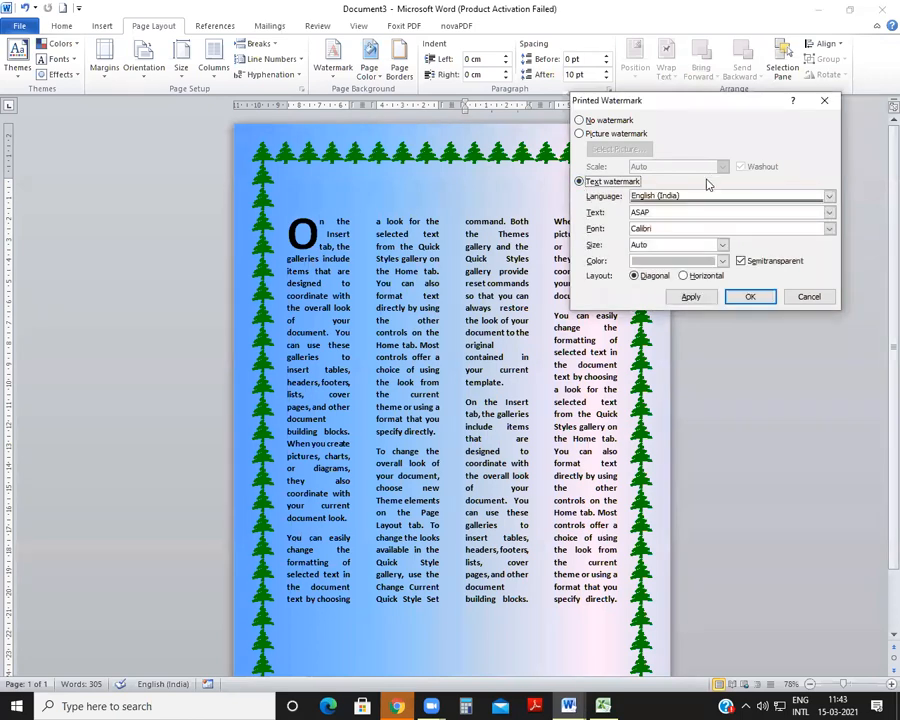
left_click(655, 212)
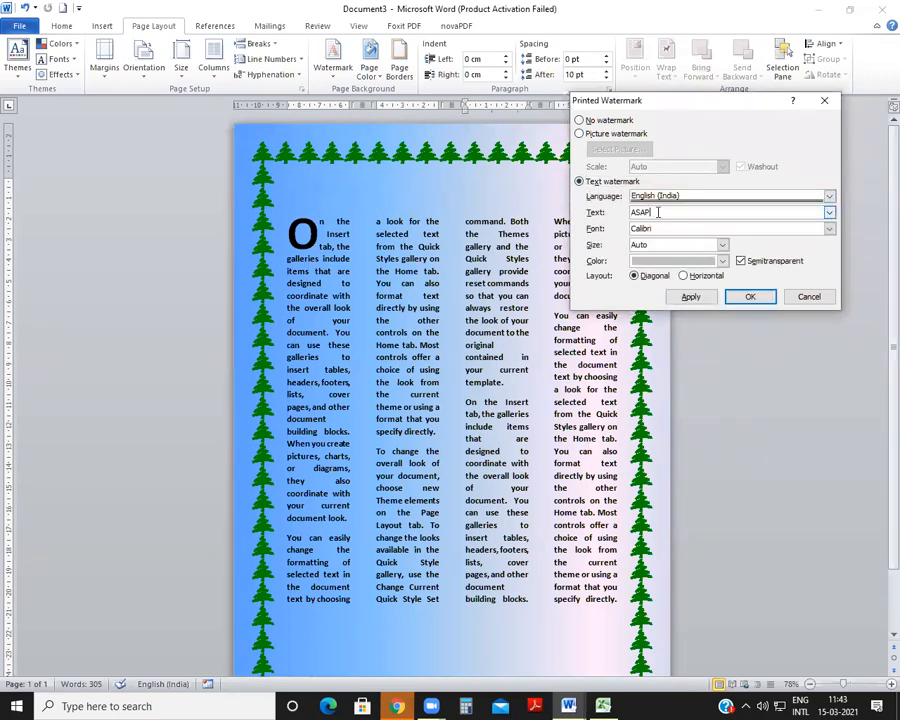
left_click(750, 299)
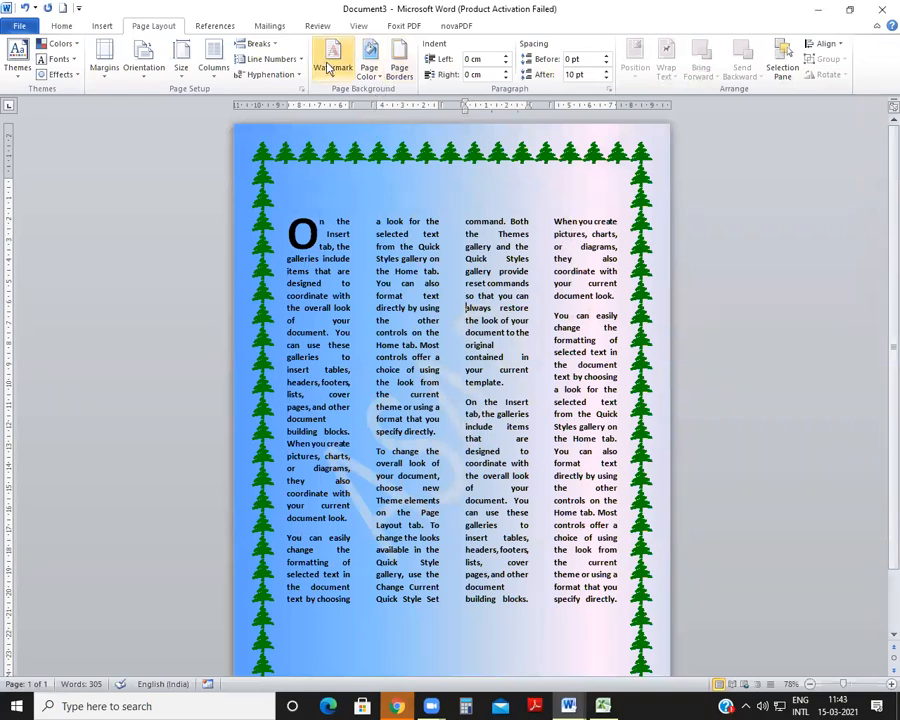
Change the custom text watermark to read BOSCO DELHI in orange, keeping it diagonal and semitransparent
left_click(330, 66)
left_click(388, 503)
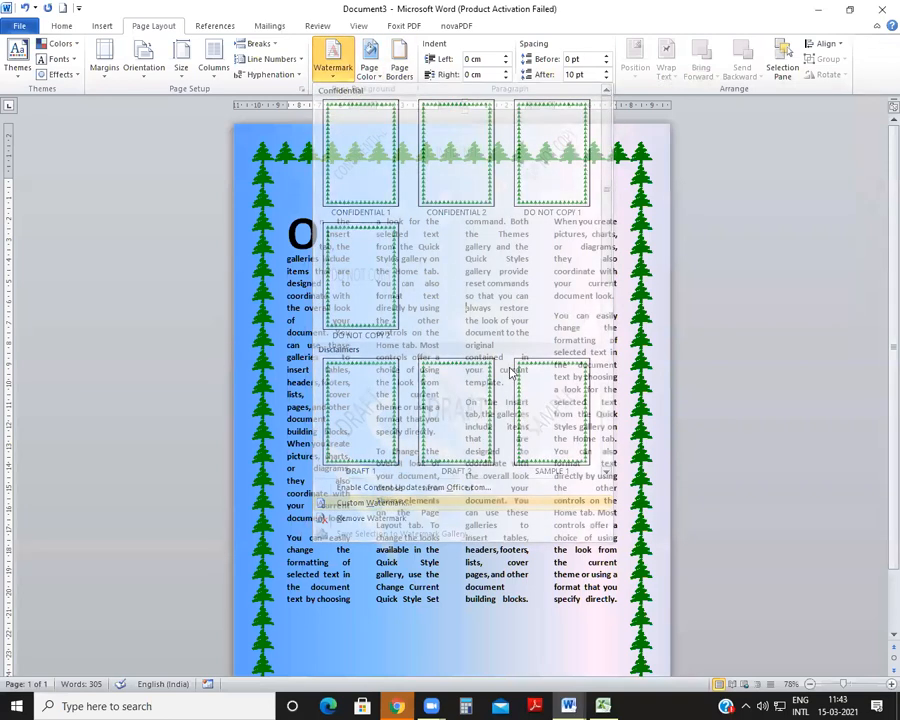
key("BackSpace")
key("BackSpace")
key("BackSpace")
key("BackSpace")
type("BOSCO DELHI")
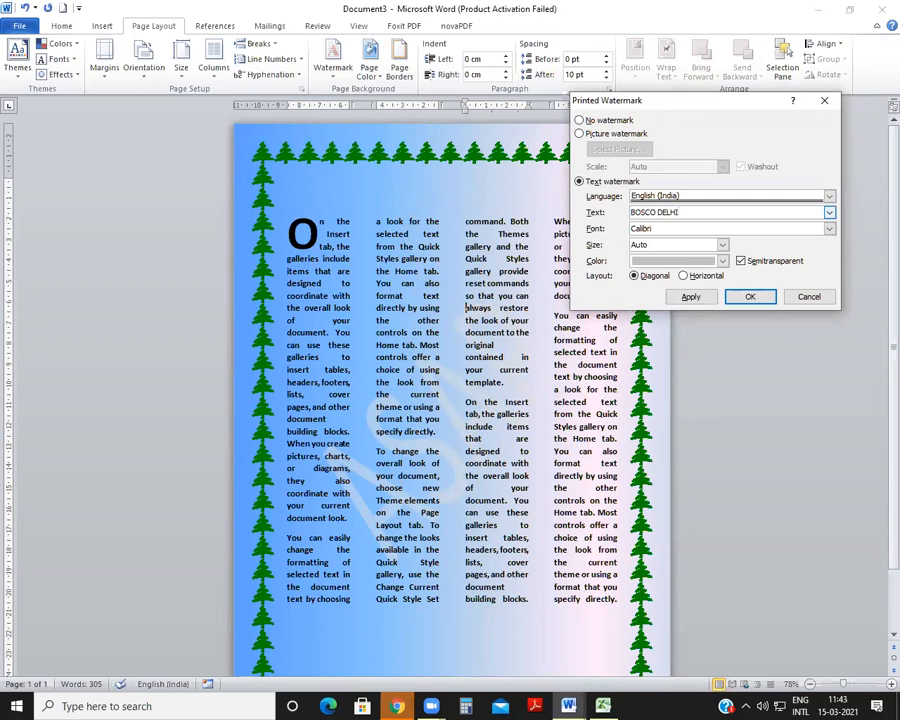
left_click(722, 260)
left_click(745, 349)
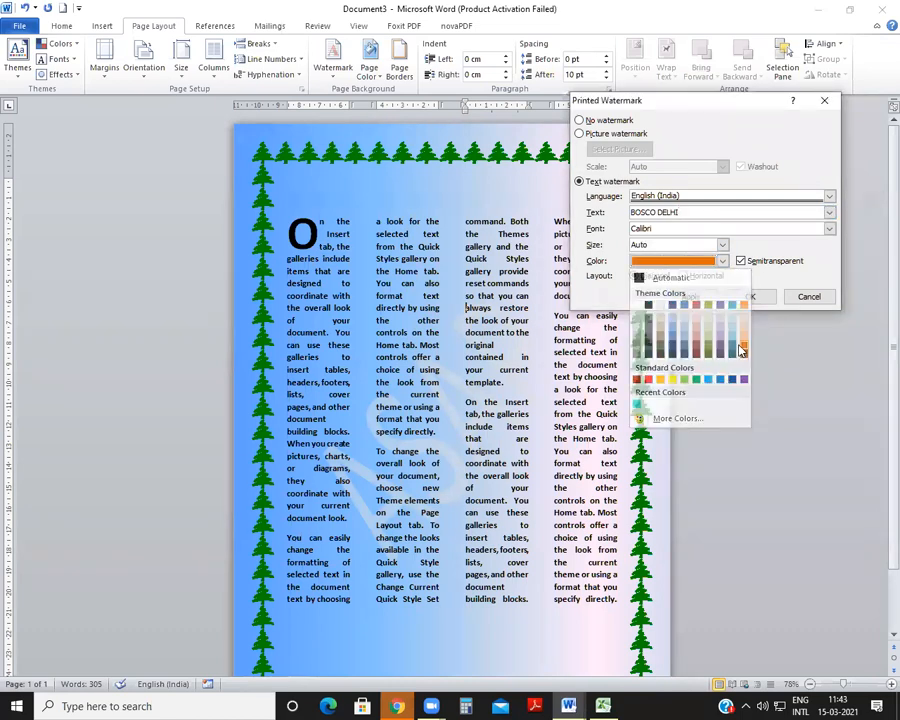
left_click(689, 298)
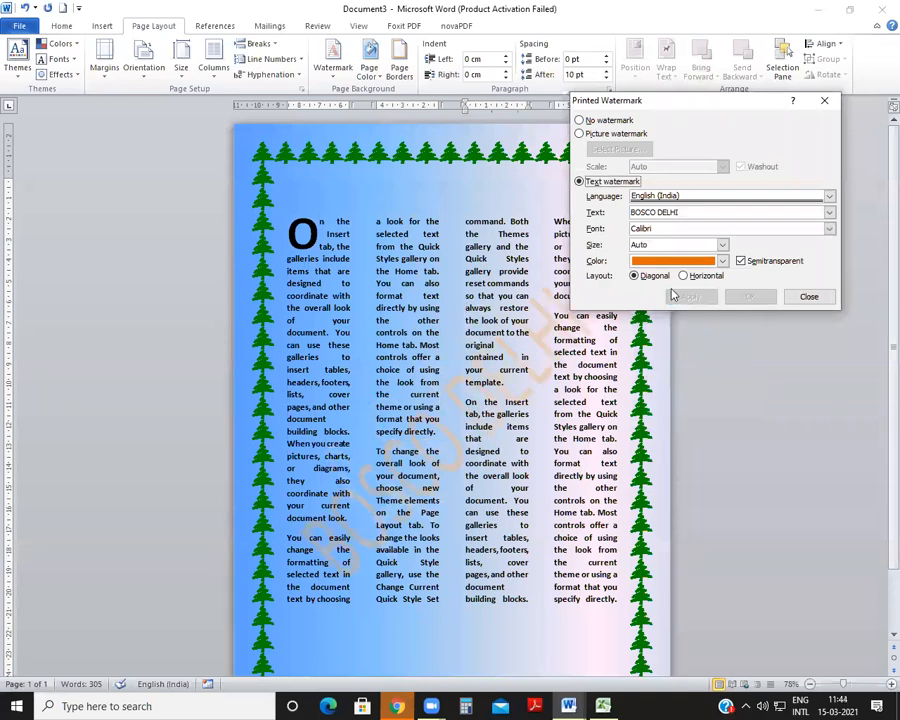
Turn off semitransparency for the BOSCO DELHI watermark, recolour it red, and check it across the document's pages
left_click(741, 261)
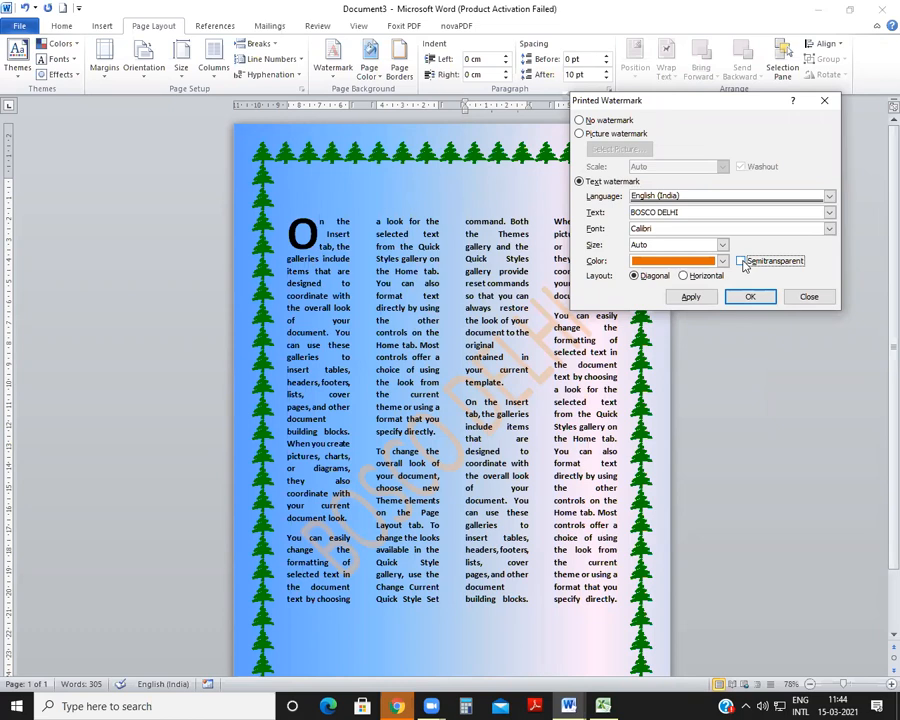
left_click(690, 297)
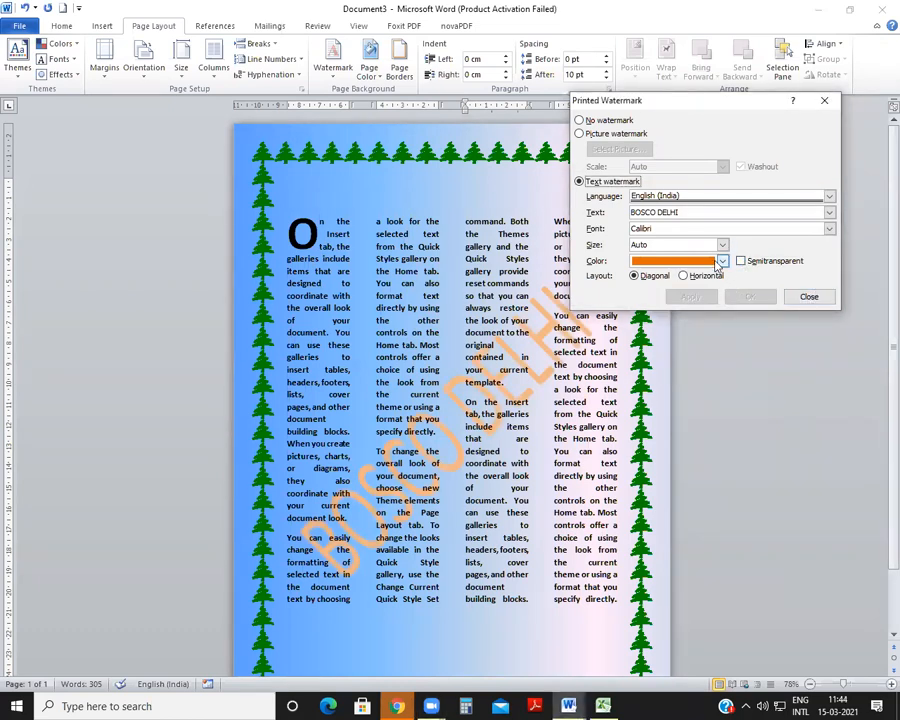
left_click(718, 262)
left_click(648, 379)
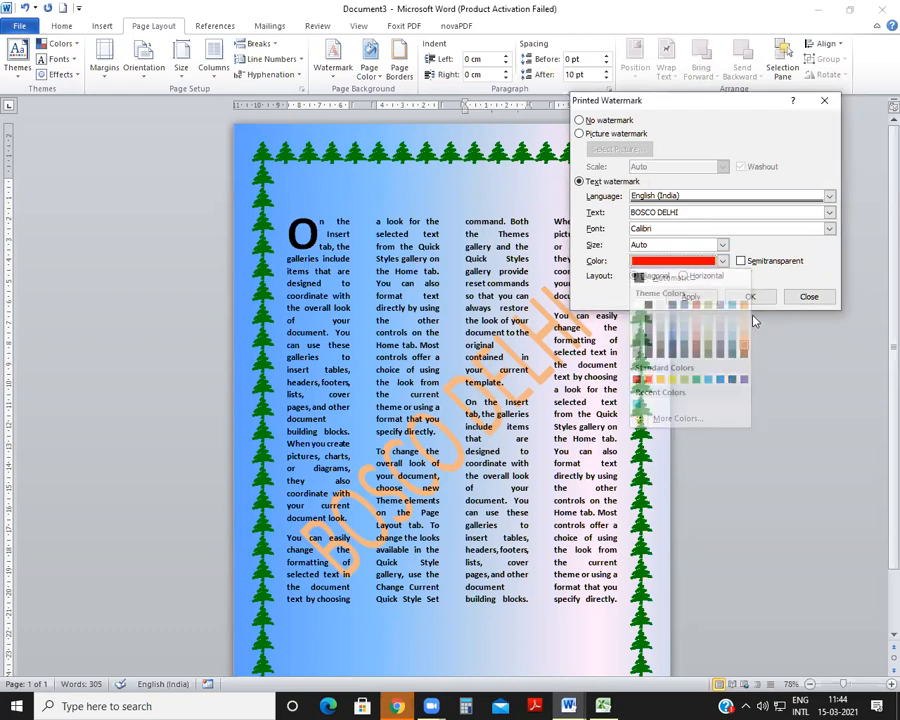
left_click(702, 299)
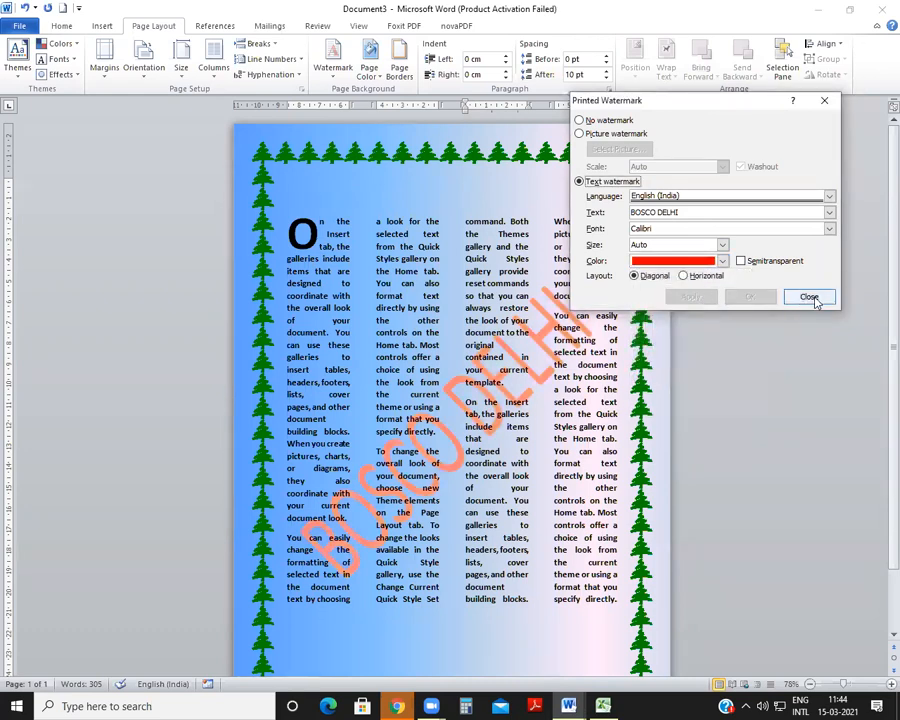
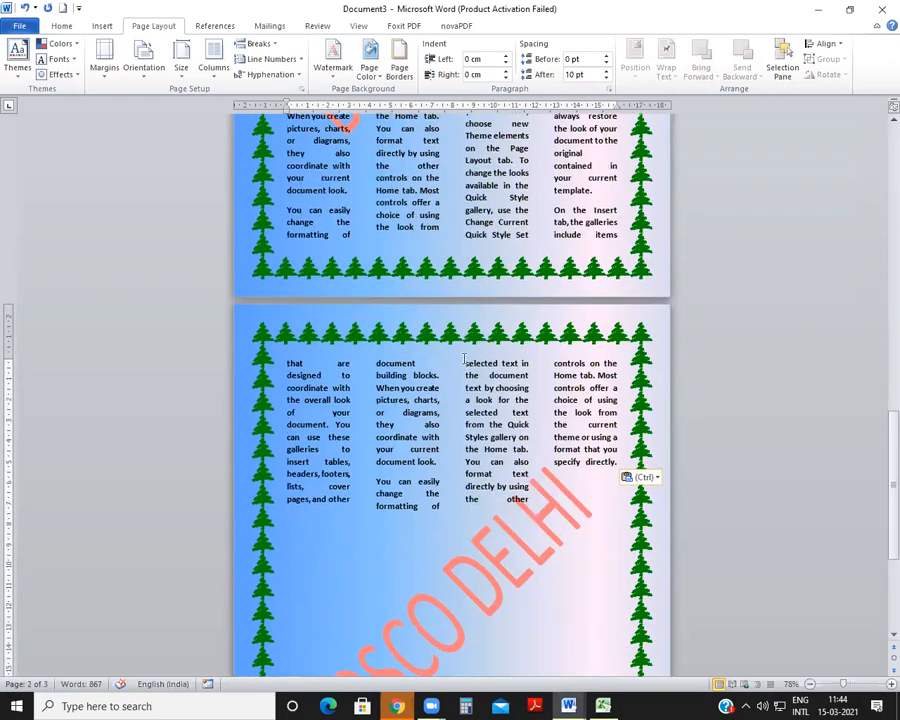
scroll(398, 389, "up", 8)
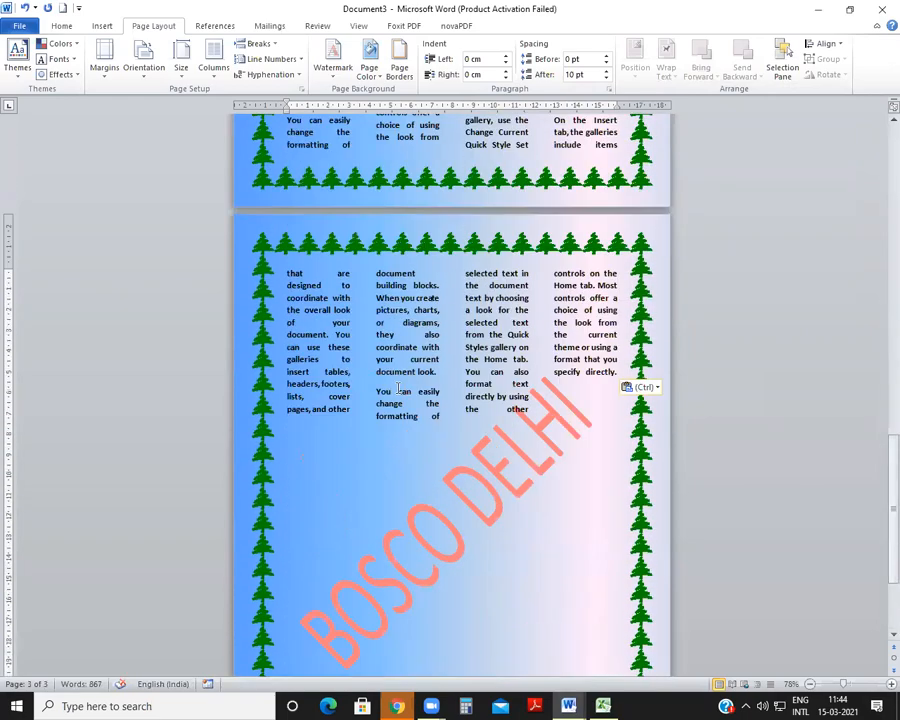
scroll(398, 389, "up", 20)
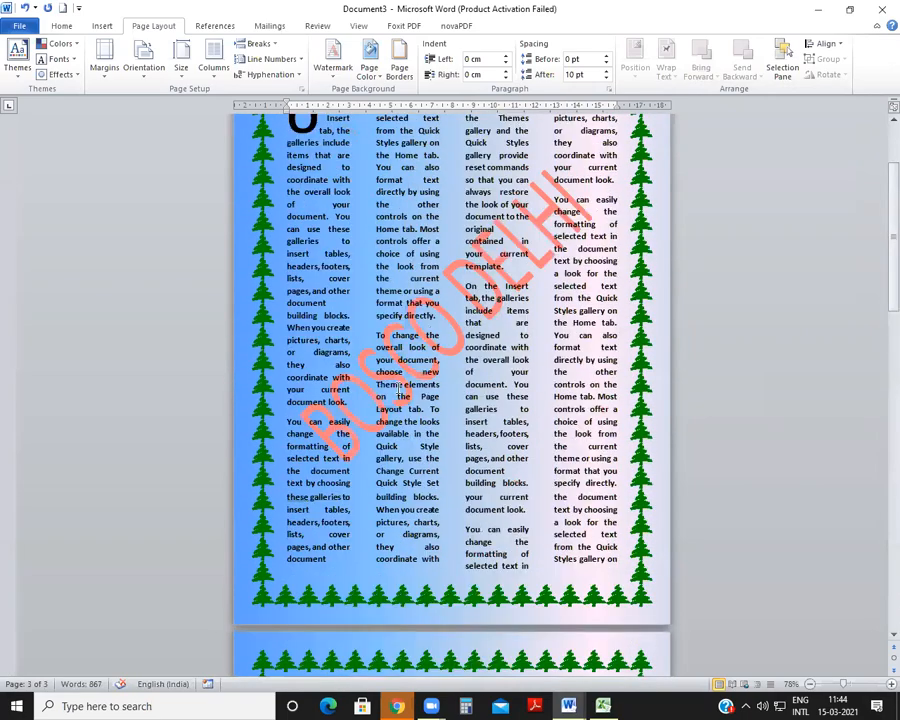
scroll(436, 259, "down", 4)
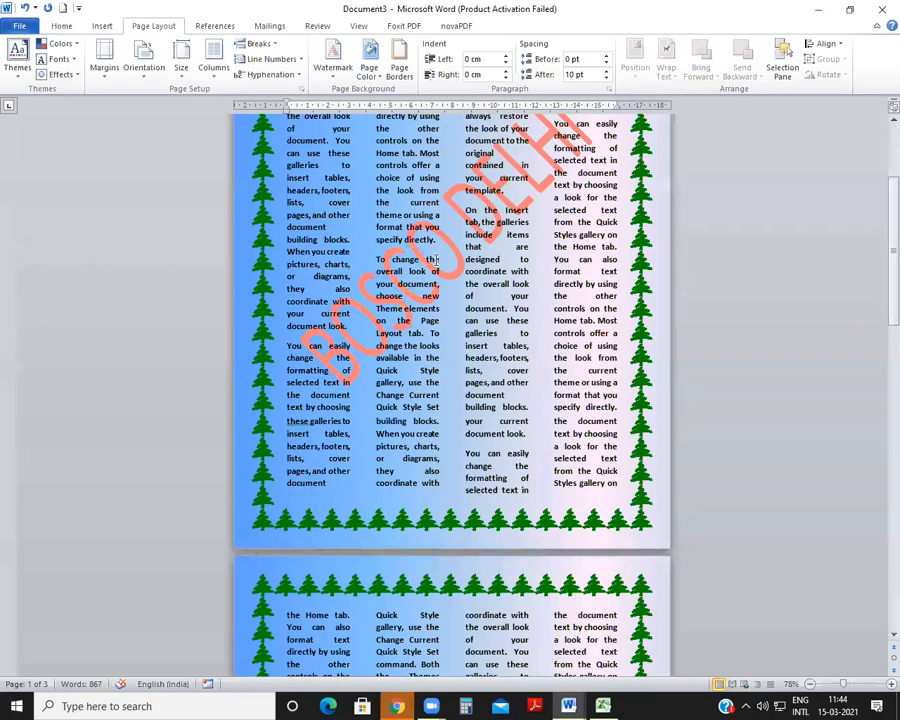
scroll(436, 259, "down", 2)
scroll(436, 259, "up", 12)
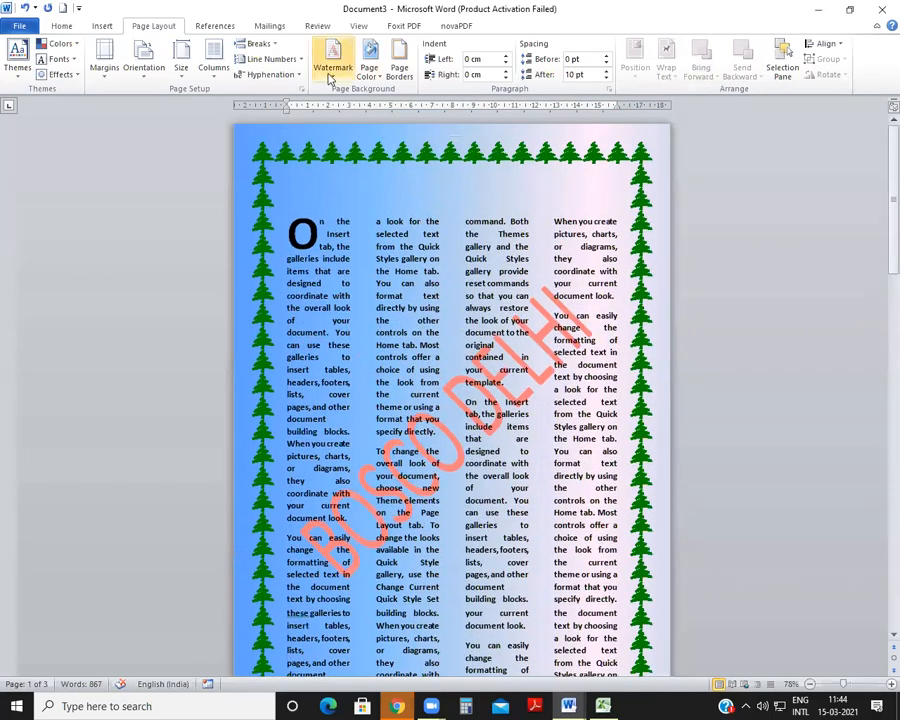
Replace the text watermark with a washed-out picture watermark using bosco logo.png from the bosco folder in my web data, at Auto scale
left_click(331, 70)
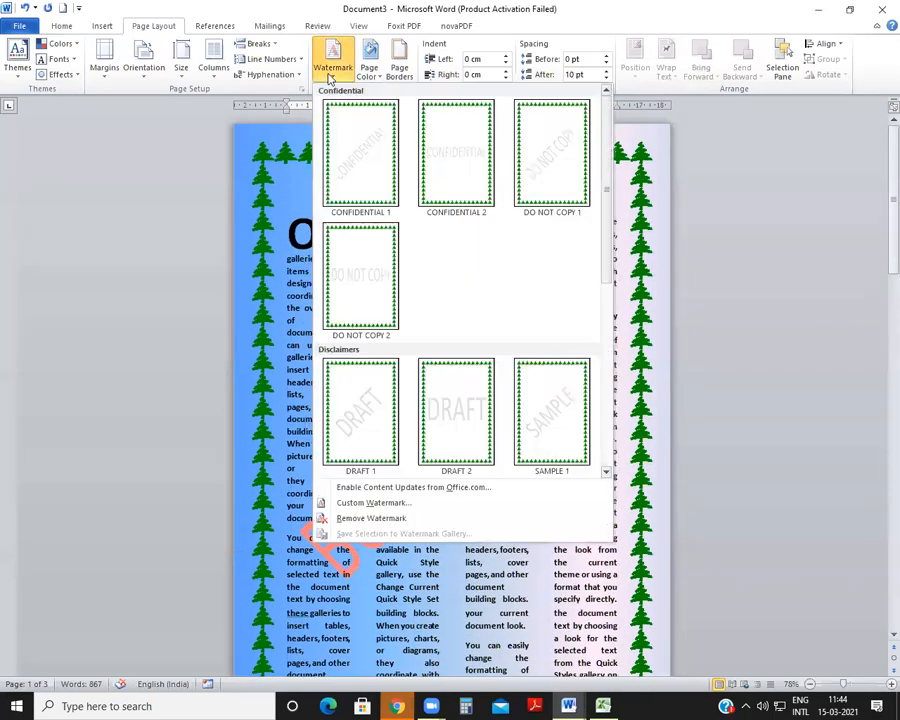
left_click(366, 504)
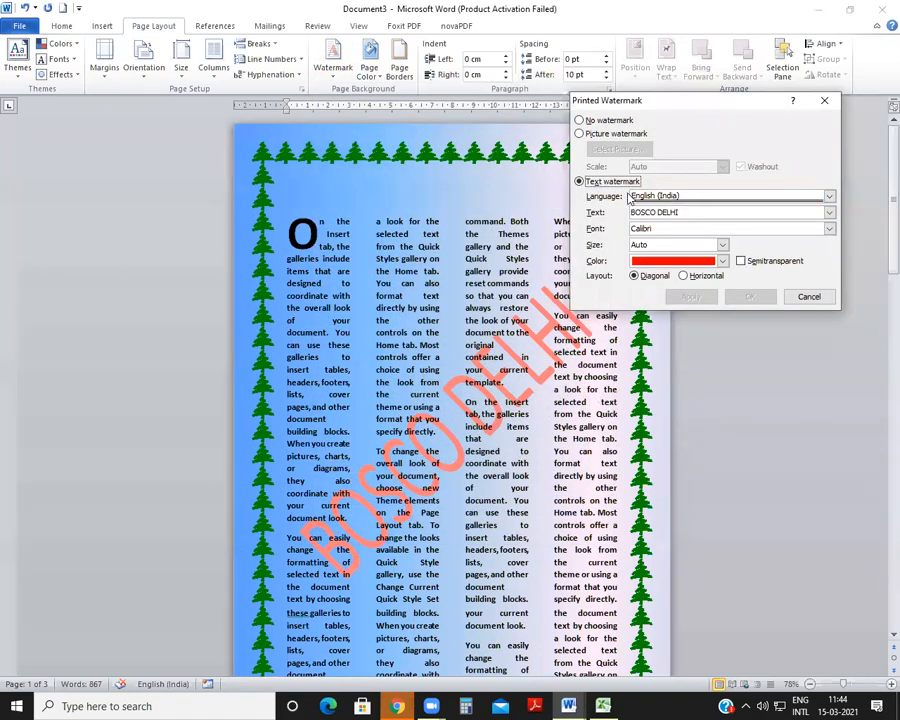
left_click(580, 134)
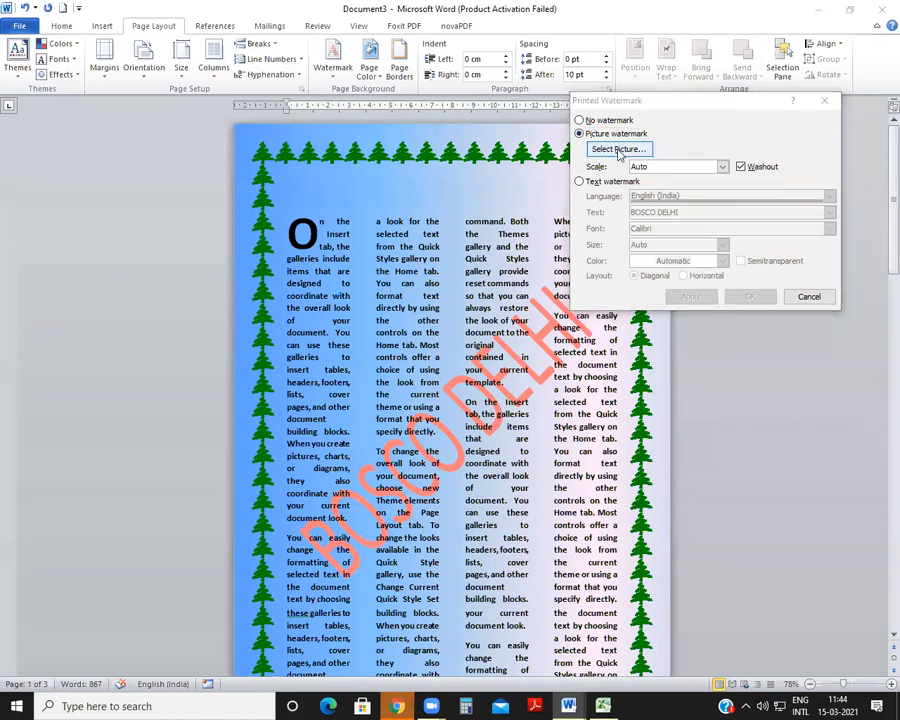
left_click(619, 150)
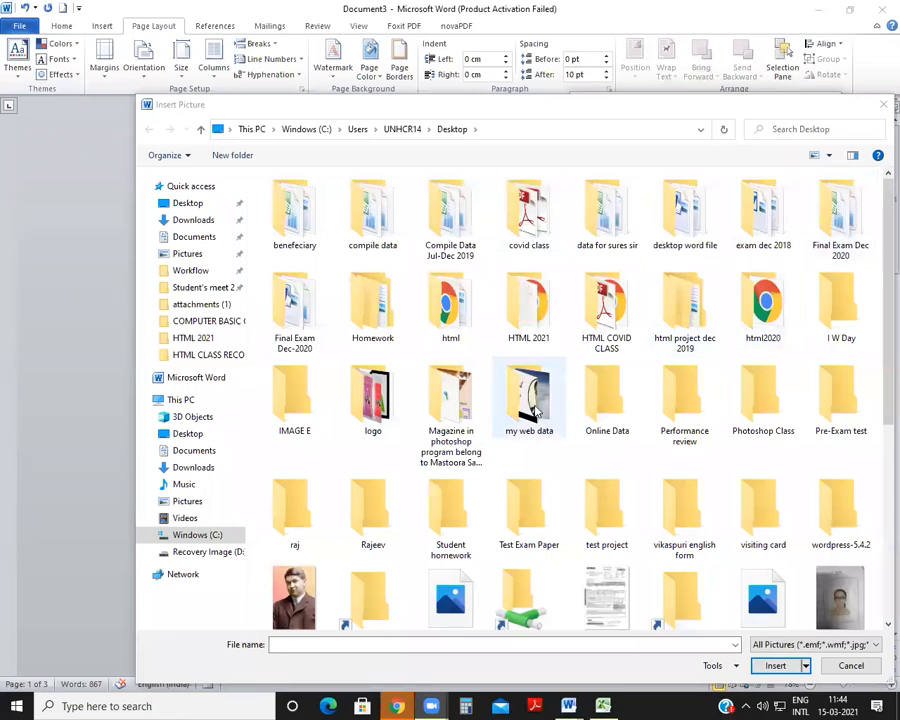
double_click(533, 409)
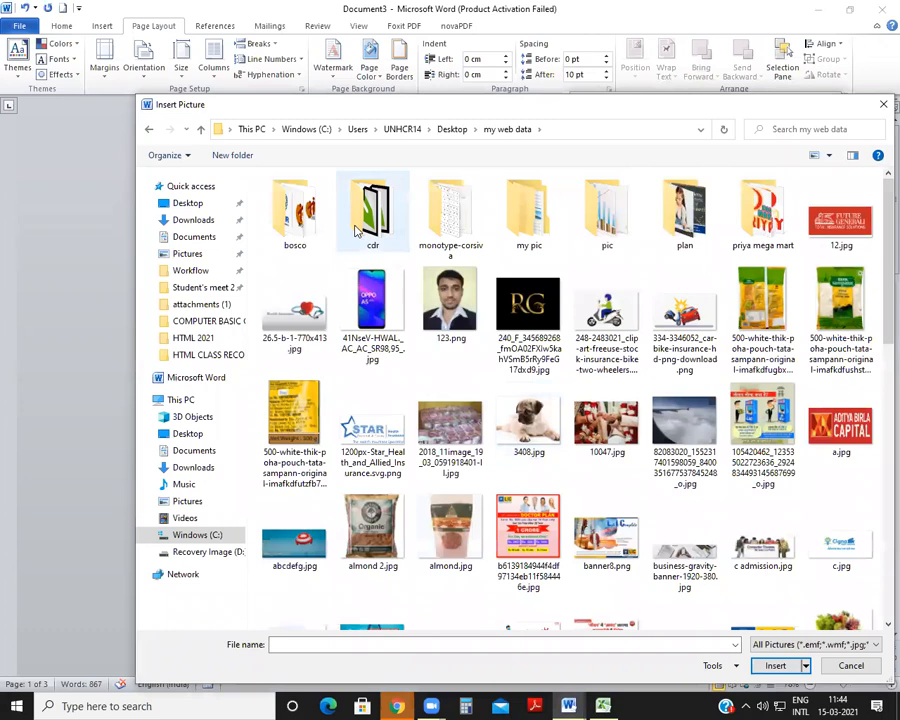
double_click(295, 210)
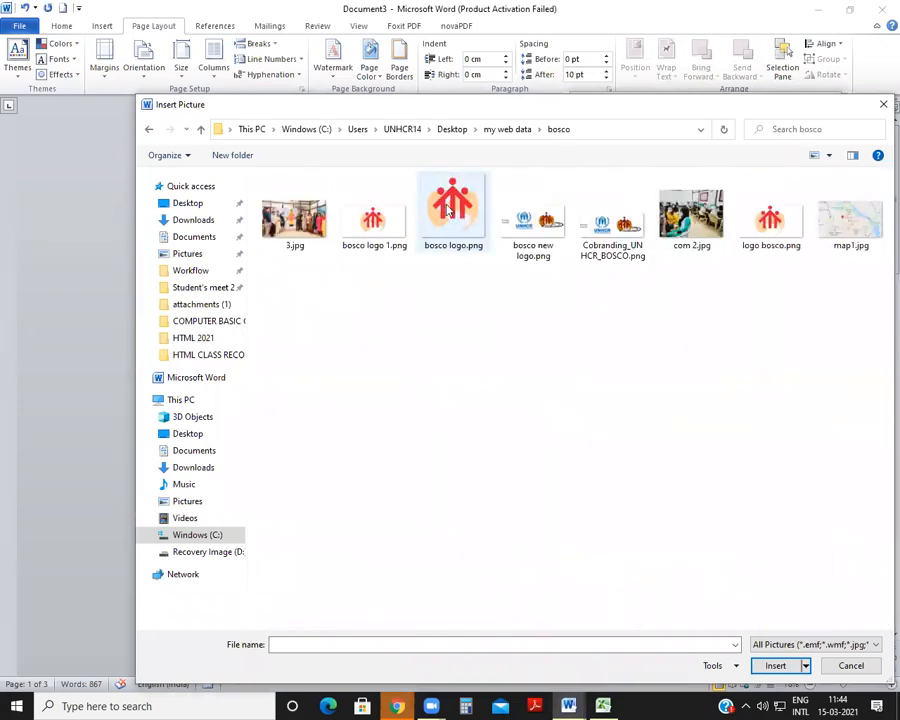
left_click(449, 210)
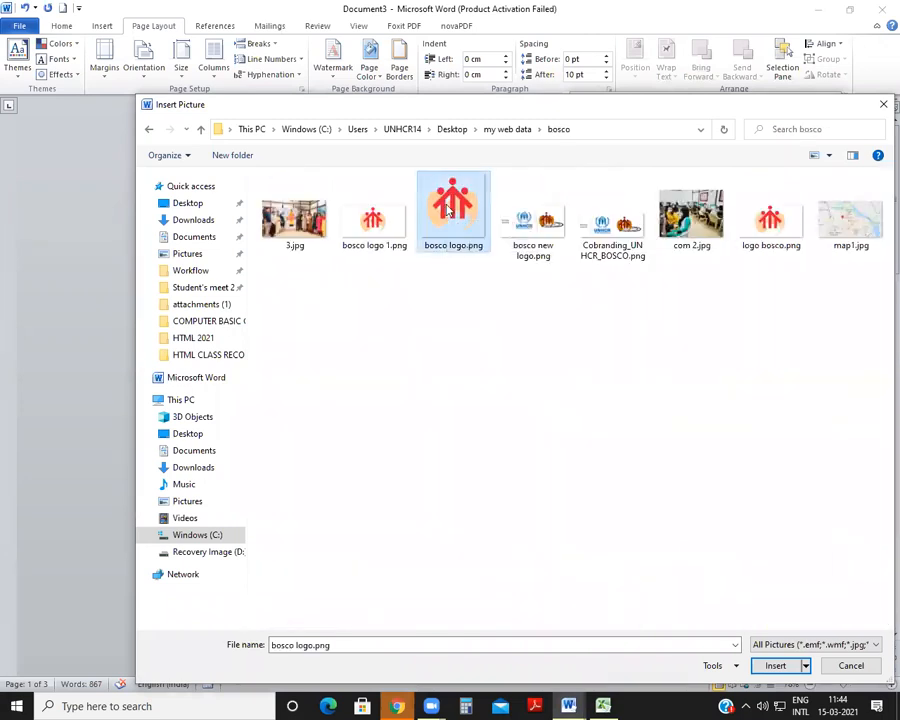
left_click(785, 670)
left_click(690, 296)
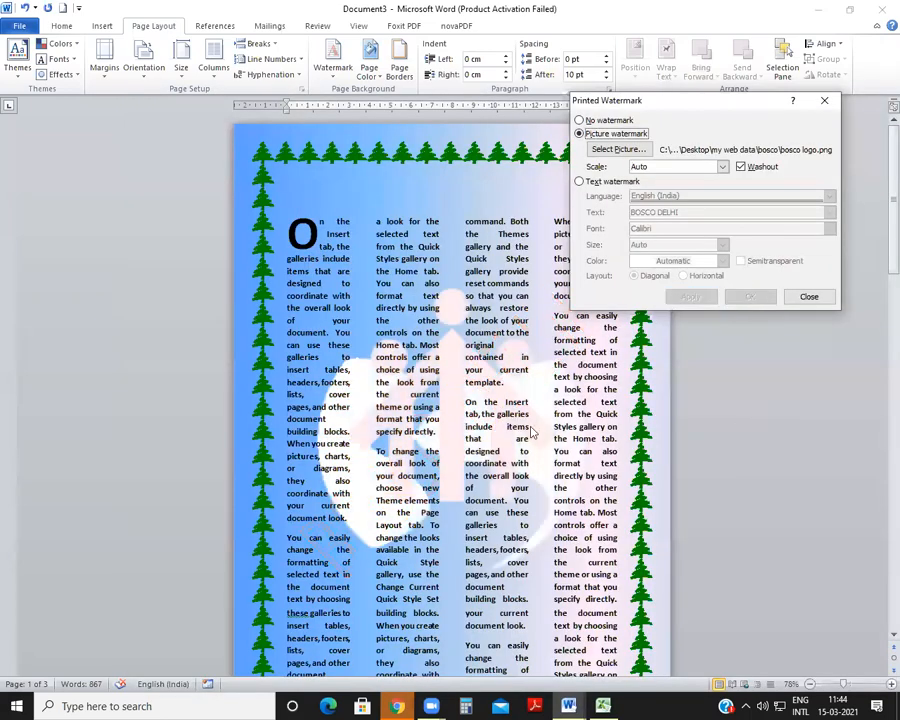
Turn off the washout effect on the logo picture watermark
left_click_drag(646, 97, 608, 58)
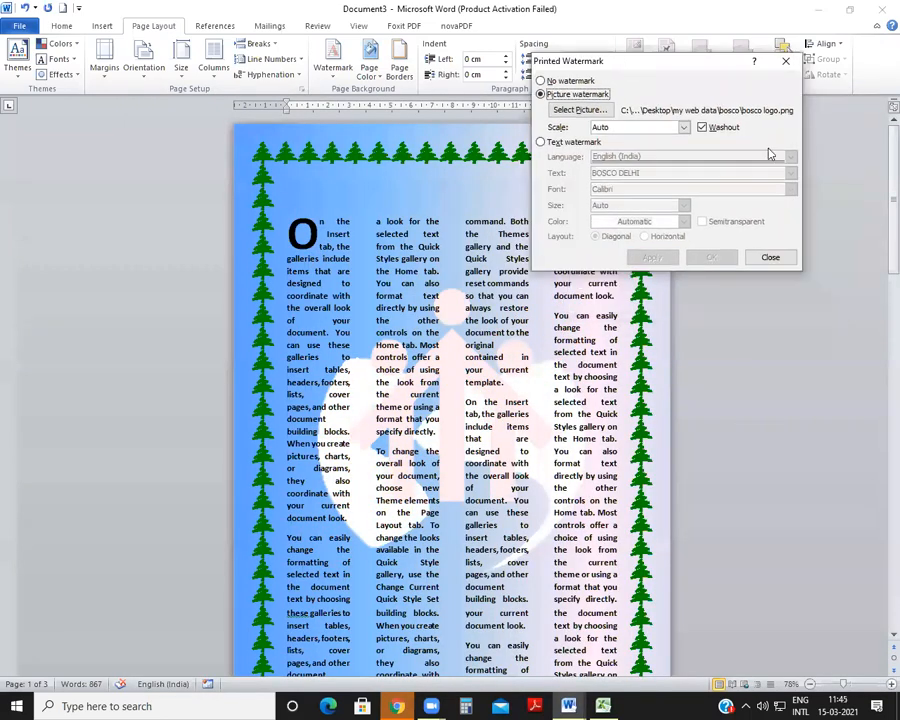
left_click(702, 127)
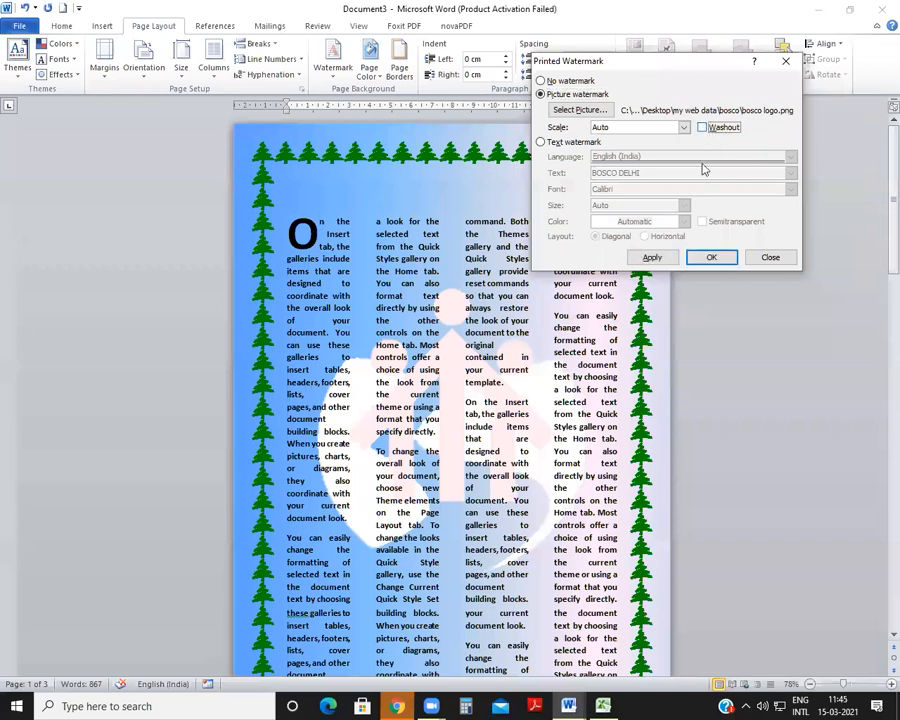
left_click(651, 257)
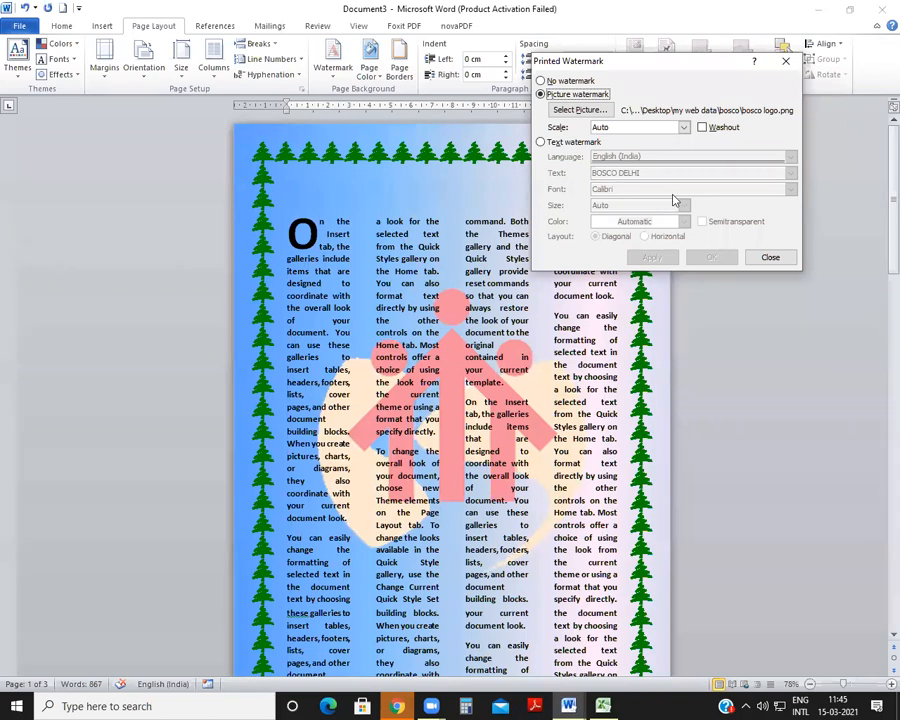
Scale the logo picture watermark to 50%
left_click(680, 127)
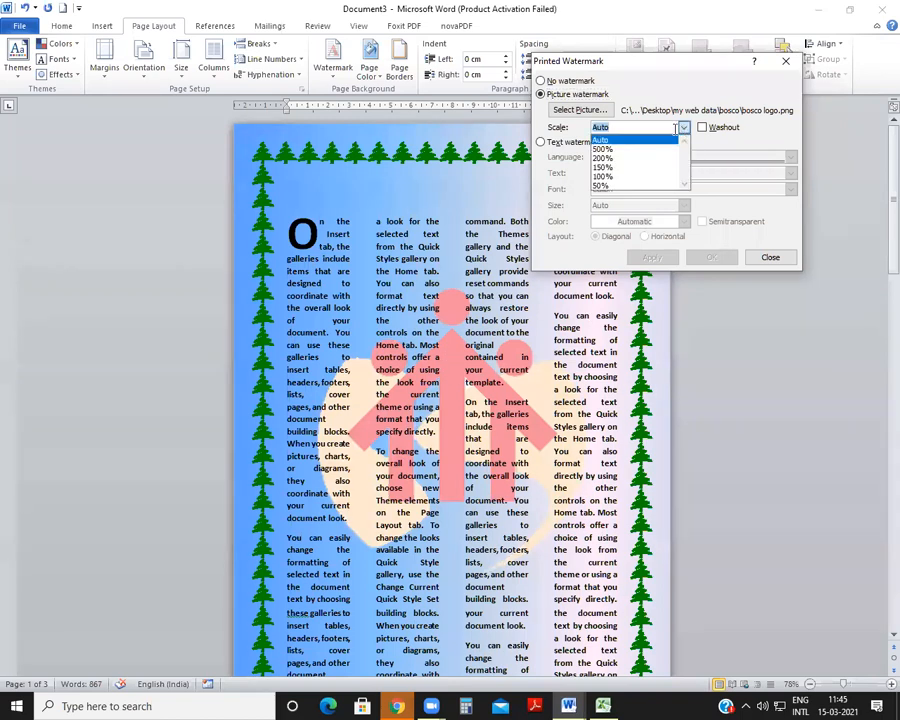
left_click(605, 185)
left_click(649, 258)
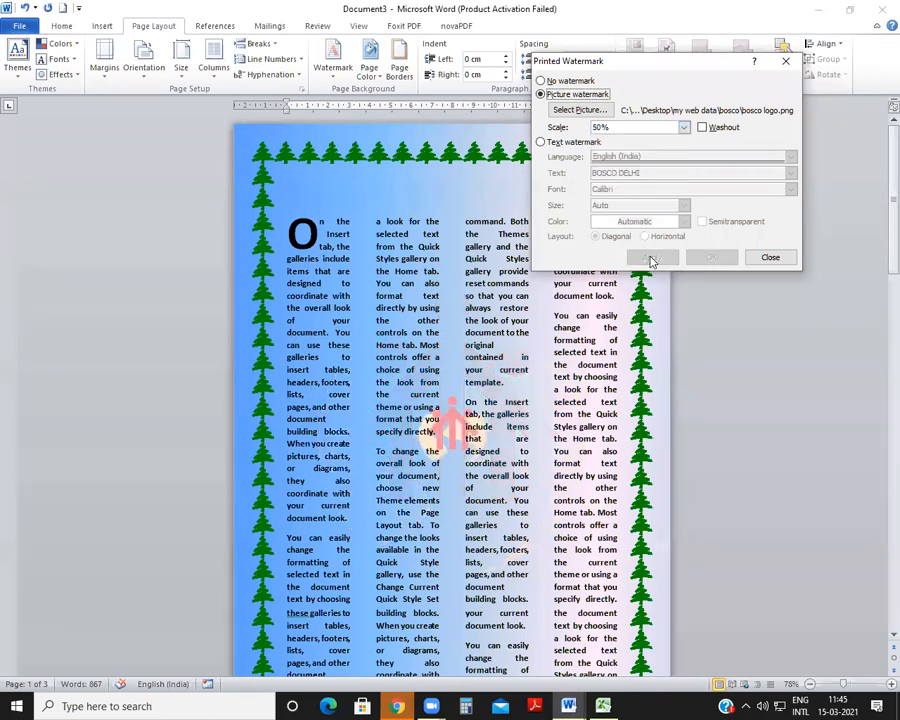
Set the logo picture watermark's scale to 100% and check it on the following pages
left_click(684, 127)
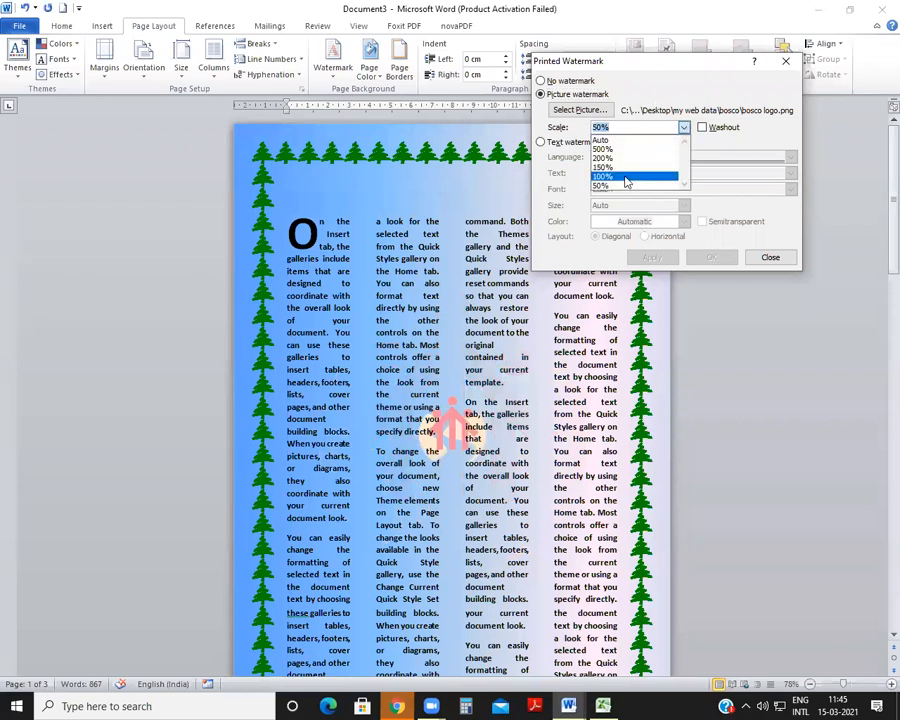
left_click(626, 178)
left_click(650, 258)
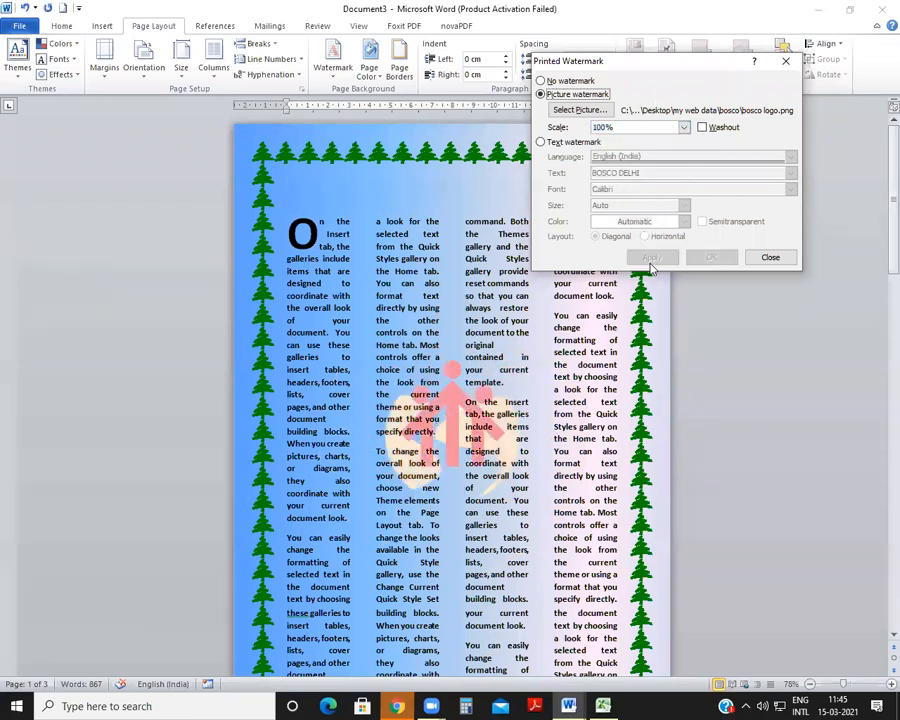
left_click(770, 257)
scroll(420, 457, "down", 5)
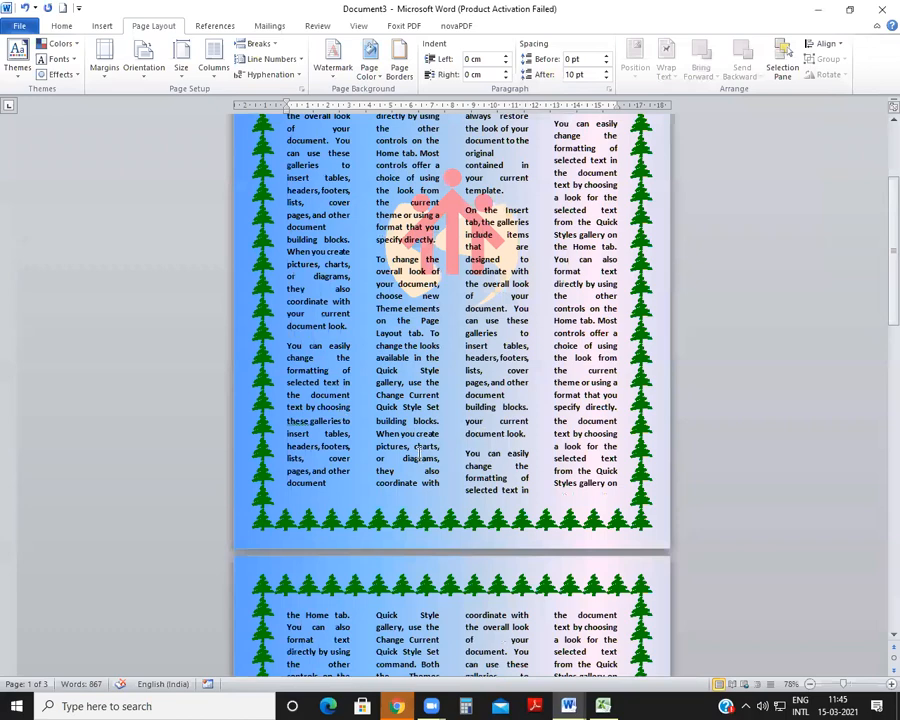
scroll(417, 455, "down", 12)
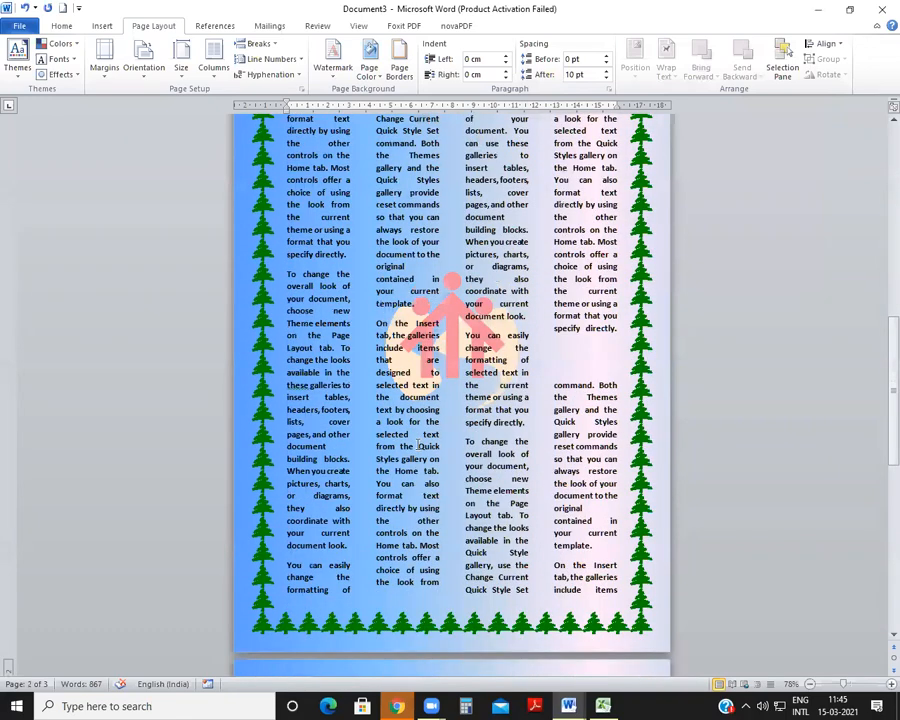